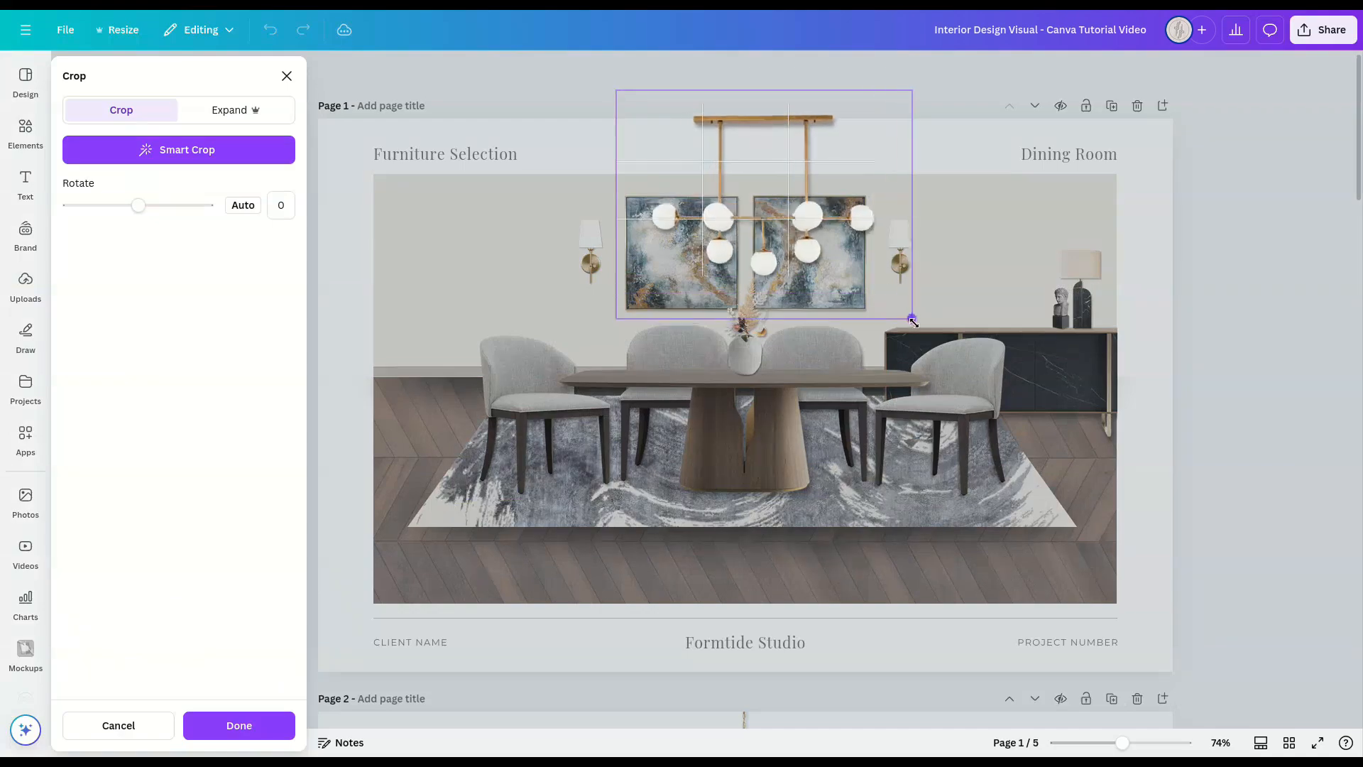
Step: Reposition the chandelier image inside its crop frame so it hangs slightly higher and centred above the dining table on page 1
drag(828, 234, 807, 222)
click(1306, 323)
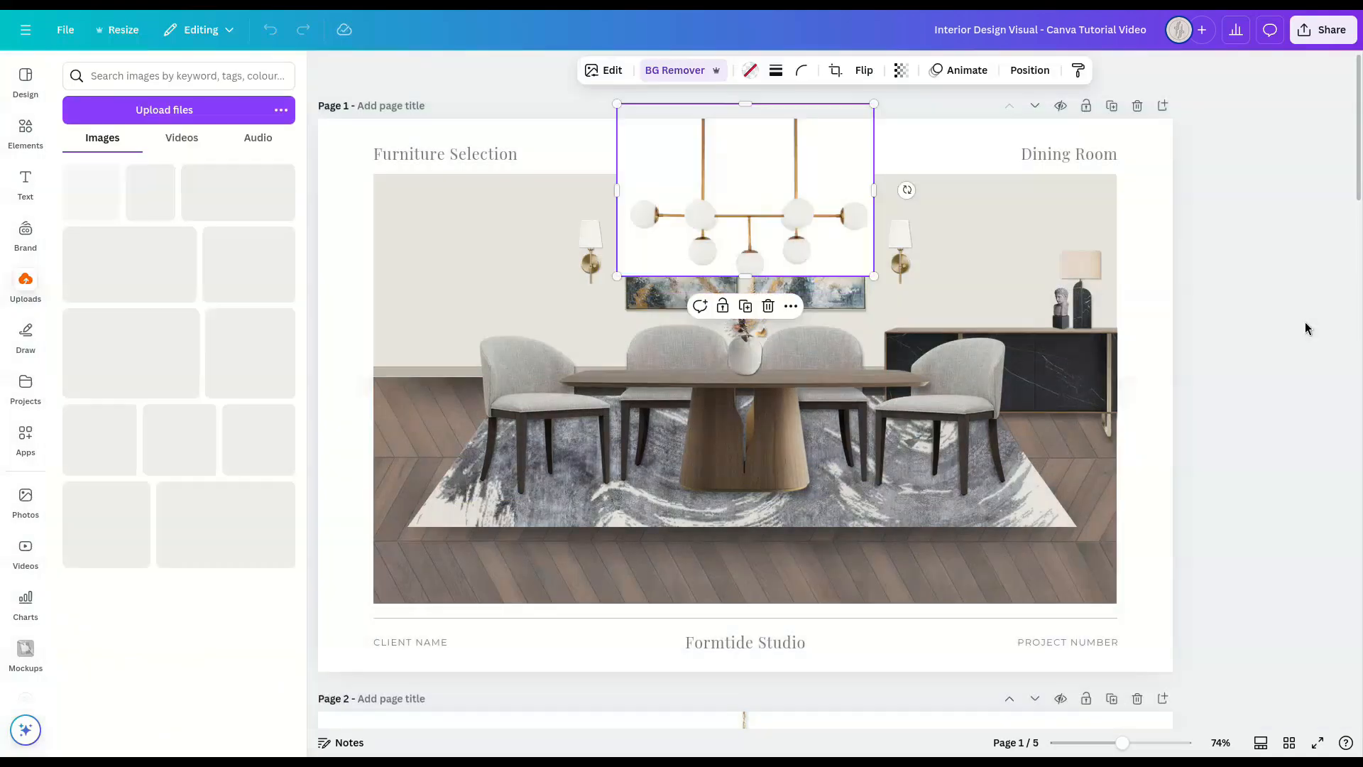
double_click(796, 189)
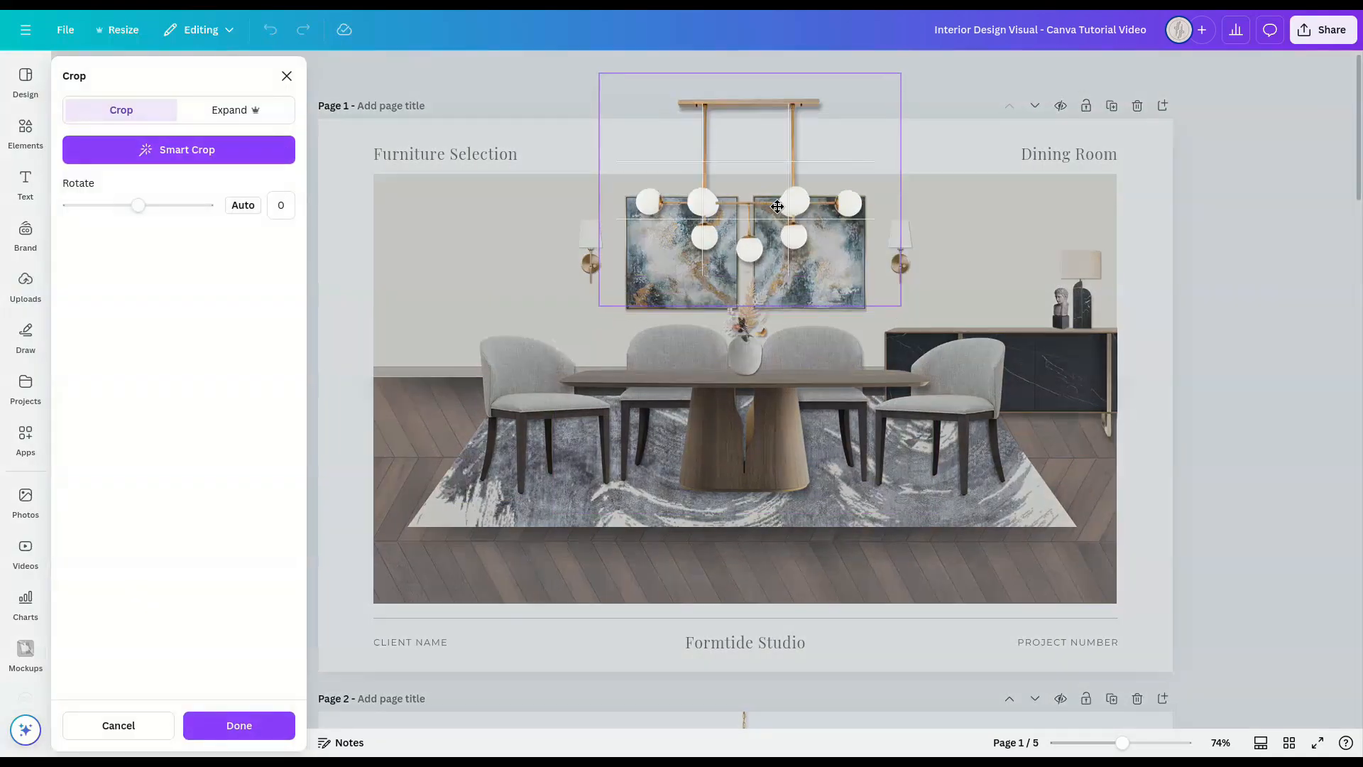
click(1240, 321)
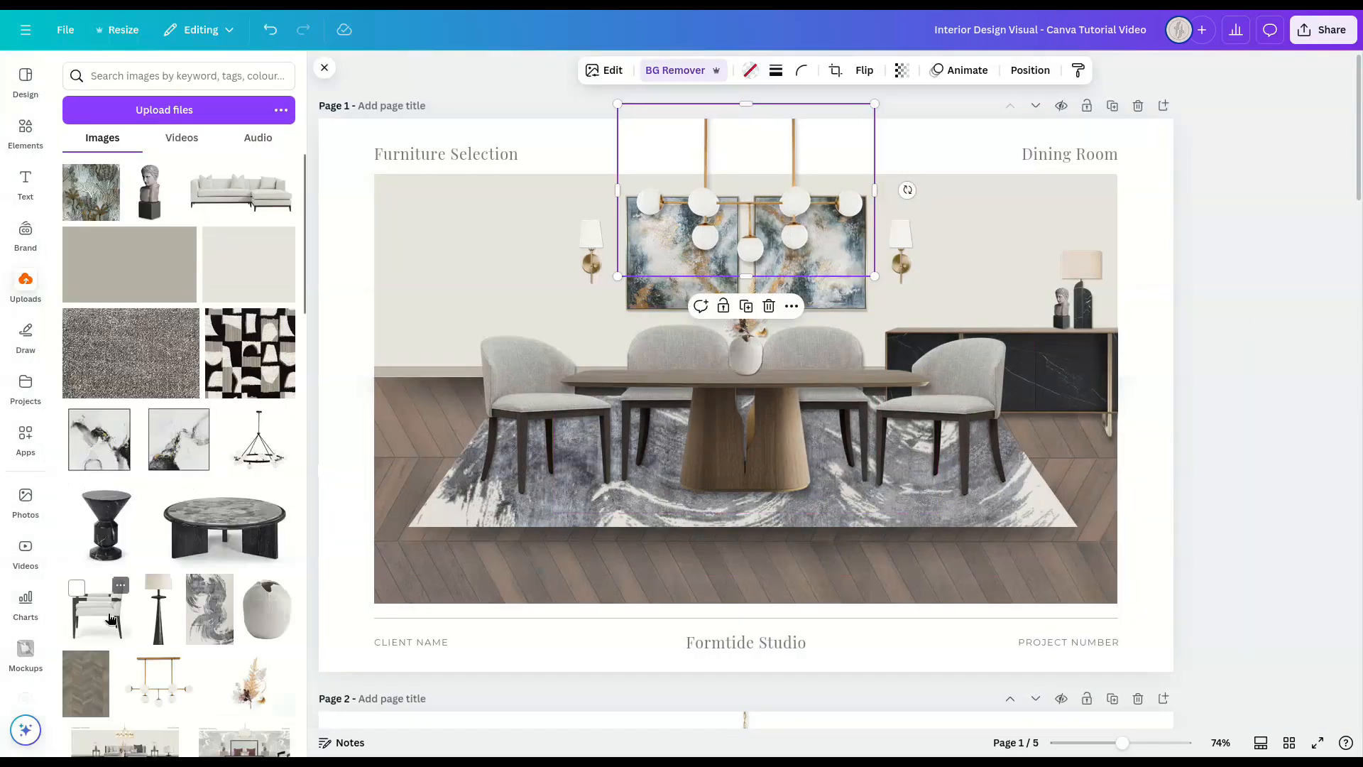
Step: Replace the right-hand dining chair on page 1 with the uploaded white armchair image and nudge it slightly down onto the rug
drag(100, 607, 923, 398)
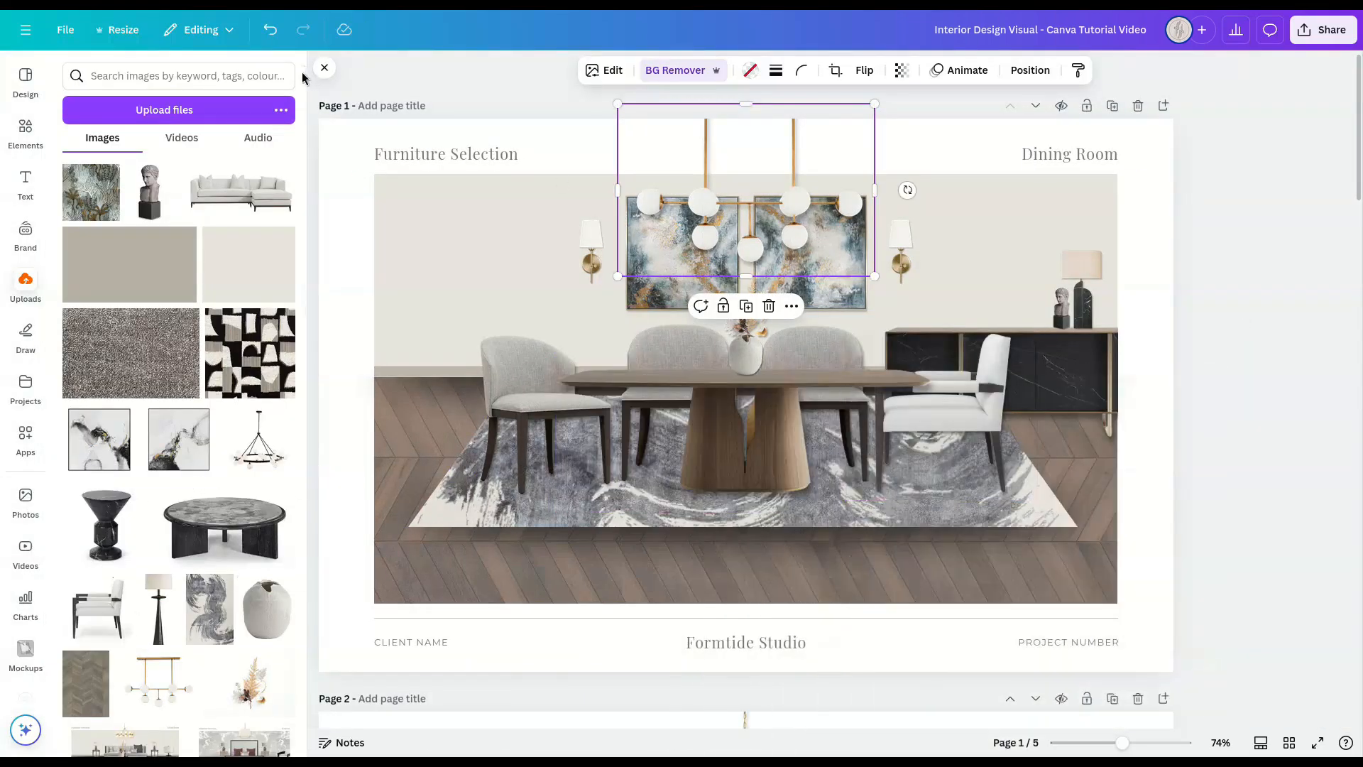
click(325, 68)
click(913, 390)
key(Down)
key(Down)
key(Down)
key(Down)
key(Down)
key(Down)
key(Down)
key(Down)
key(Down)
key(Down)
key(Down)
key(Down)
key(Down)
key(Down)
key(Down)
key(Down)
key(Down)
key(Down)
key(Down)
key(Down)
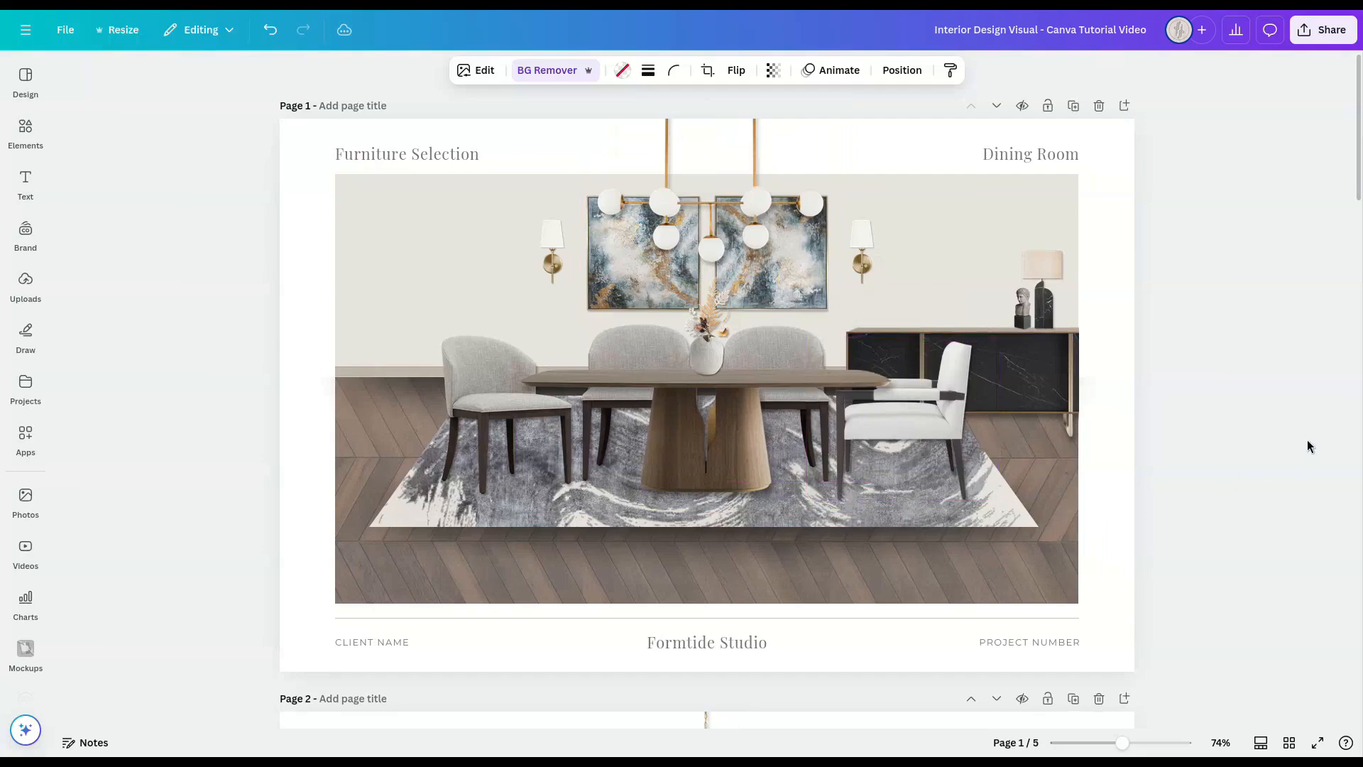
key(Down)
key(Down)
key(Down)
key(Down)
key(Down)
click(1269, 402)
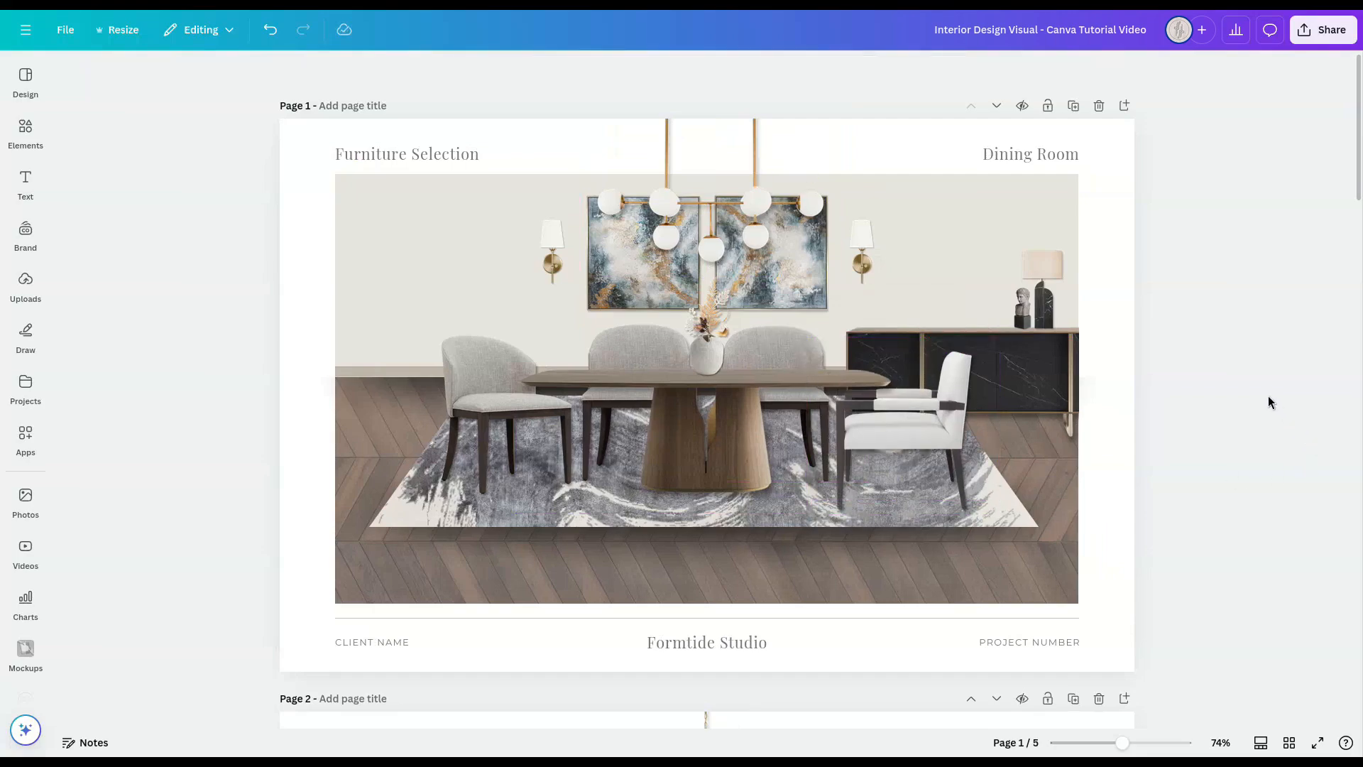
Step: Review the Dining Room, Bedroom and Living Room layouts on pages 1 to 4 and continue to the blank page 5
scroll(1268, 396, down, 9)
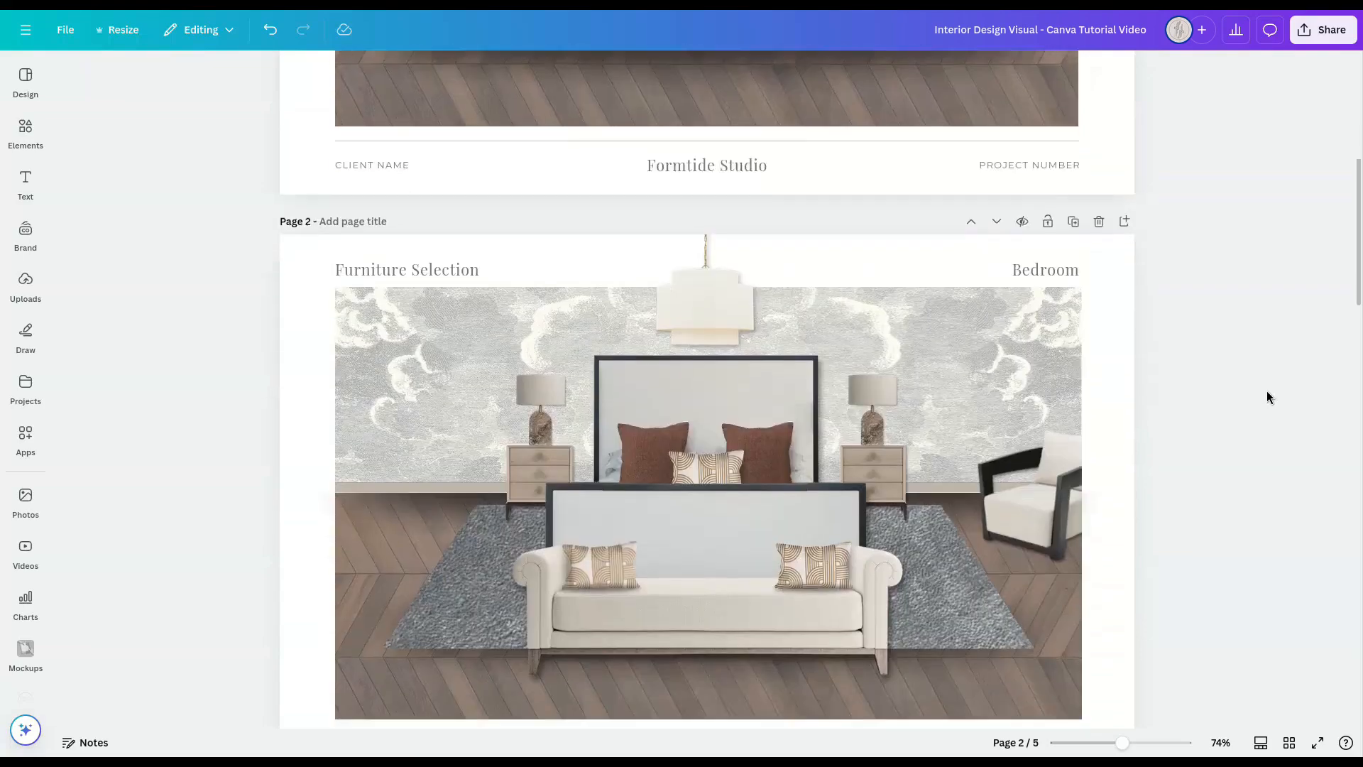
scroll(1268, 397, up, 1)
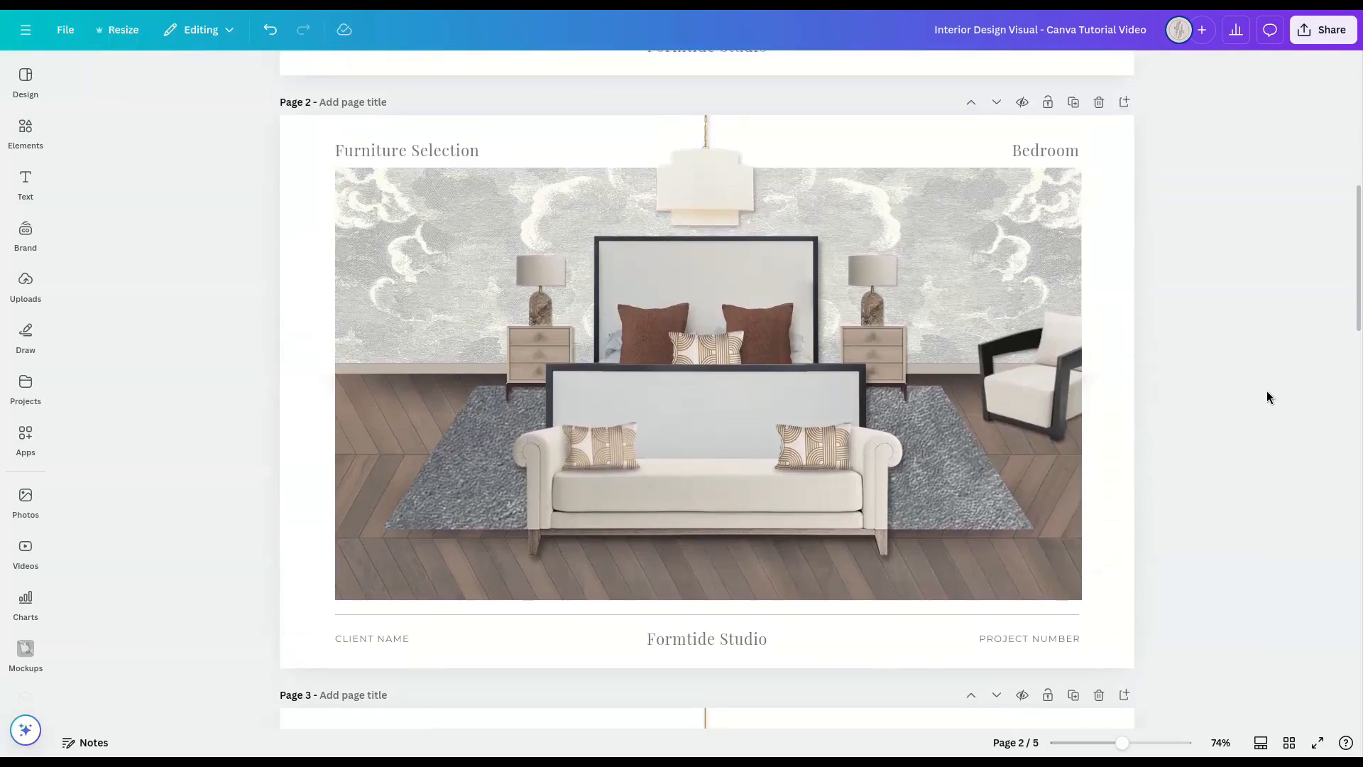
scroll(1267, 396, down, 8)
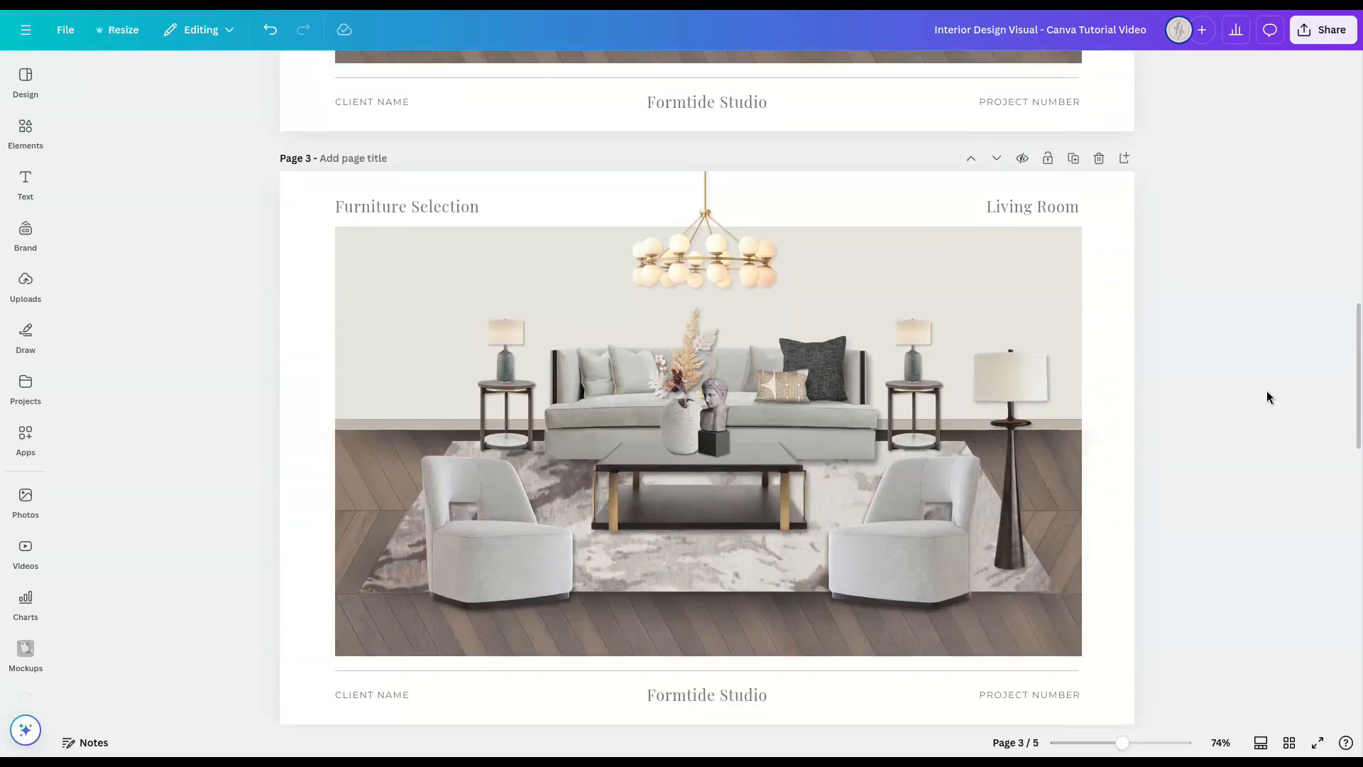
scroll(1268, 391, down, 8)
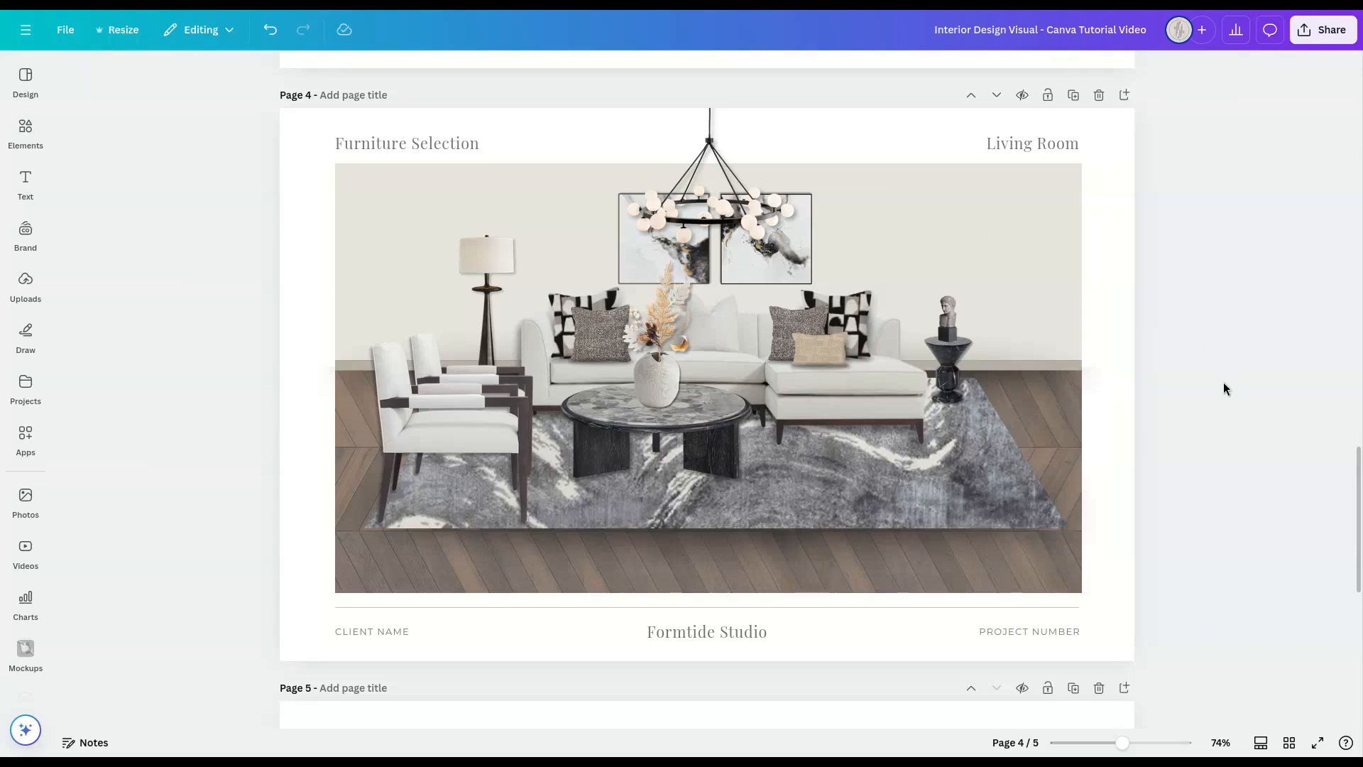
scroll(1225, 385, up, 8)
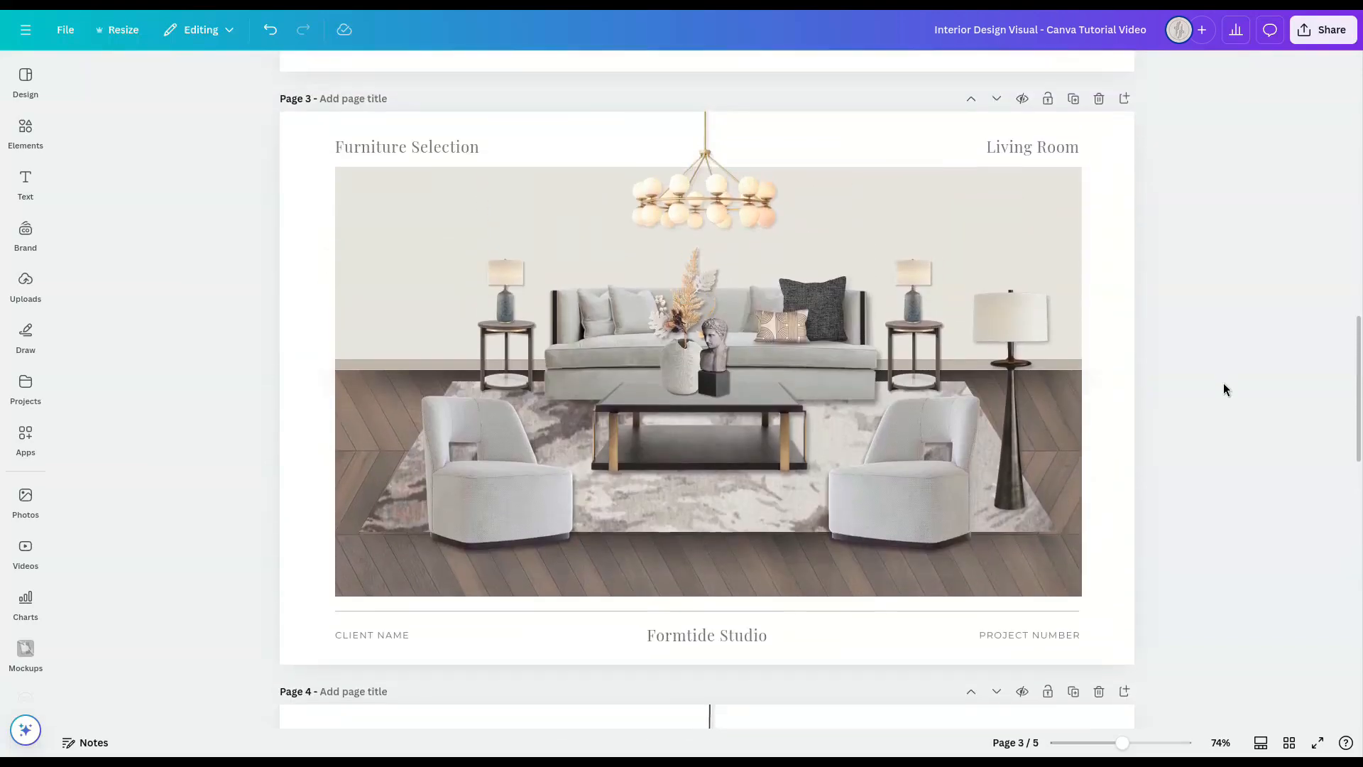
scroll(1224, 389, up, 8)
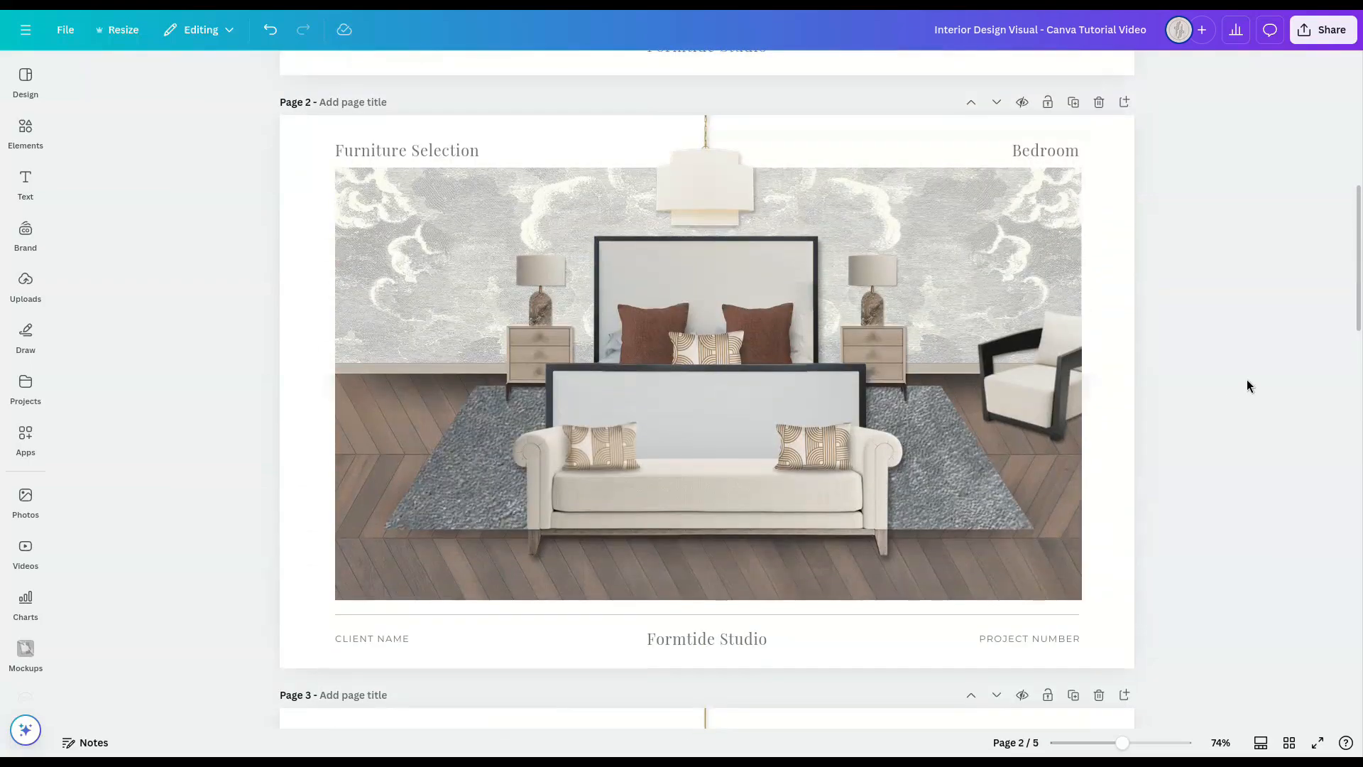
scroll(1247, 386, up, 8)
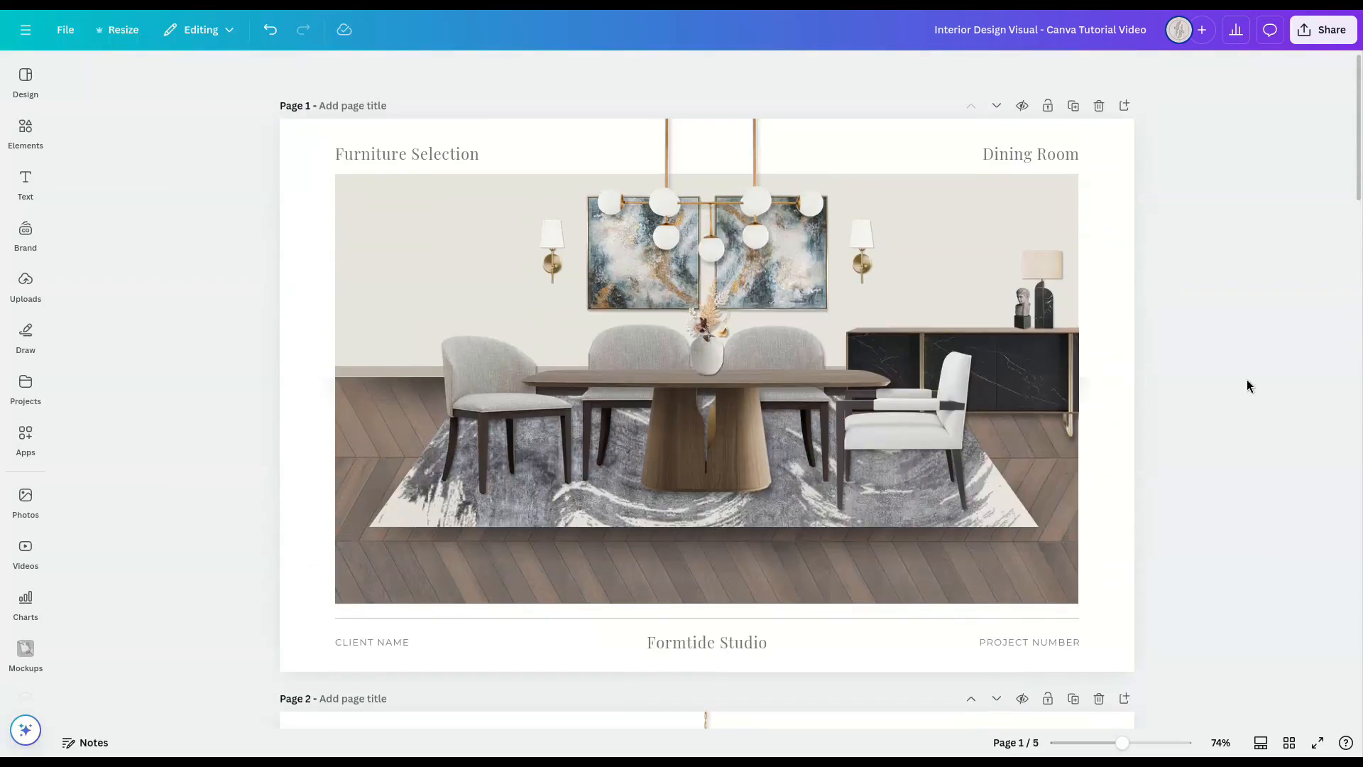
scroll(1248, 383, down, 8)
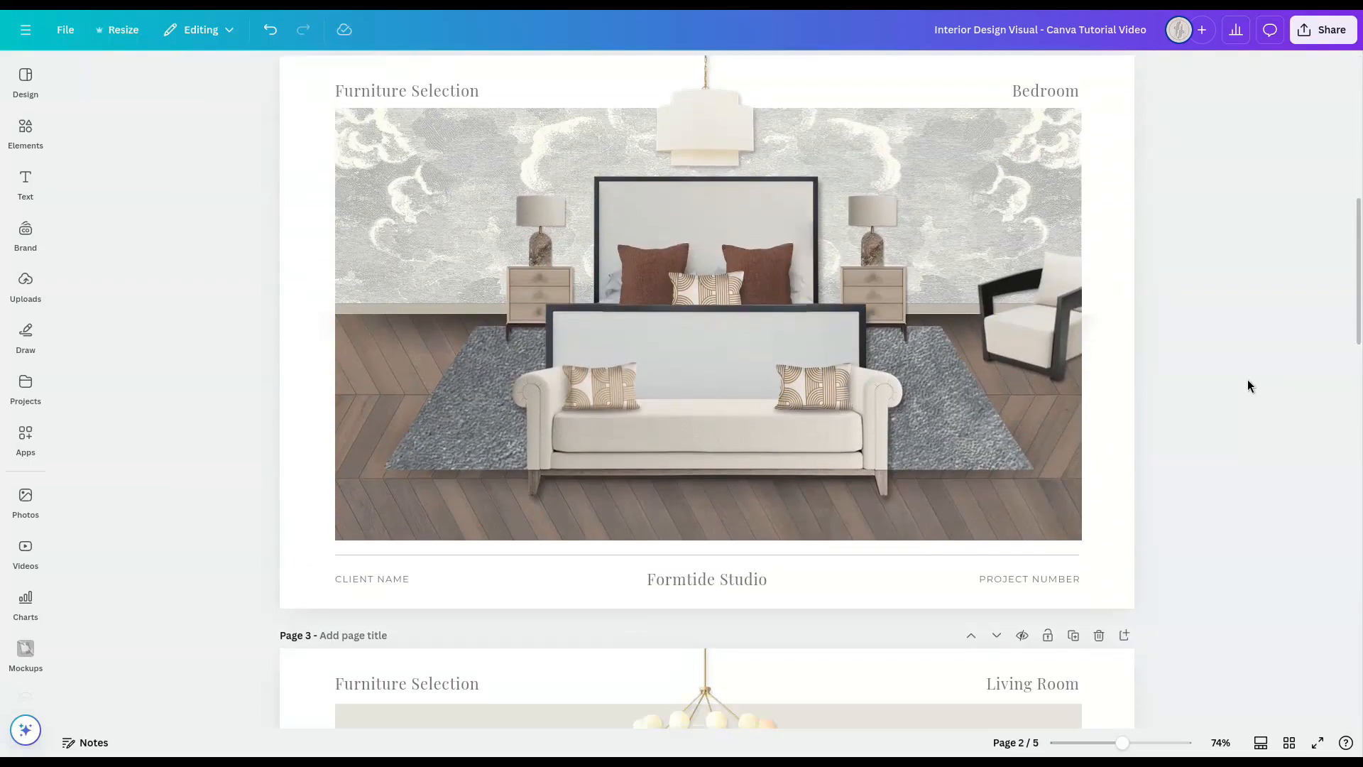
scroll(1247, 386, down, 8)
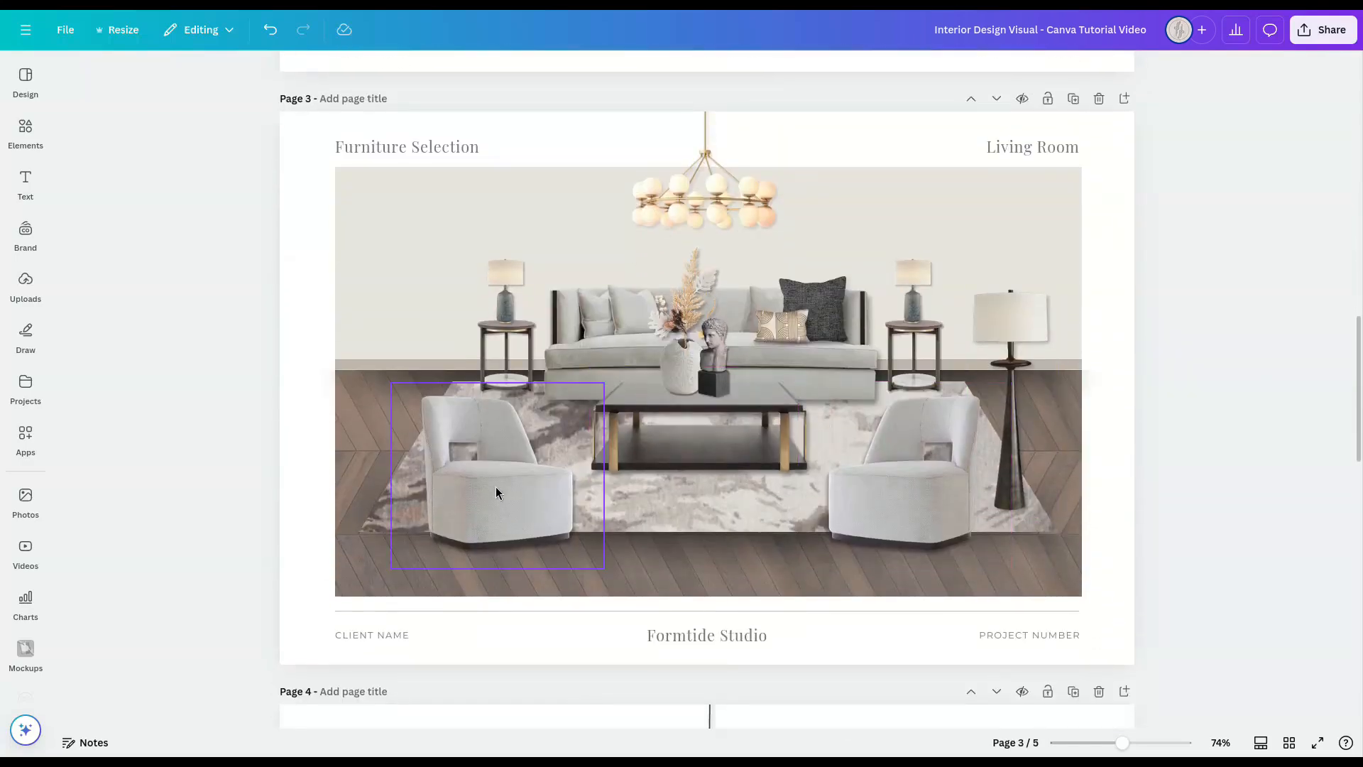
scroll(1234, 396, down, 9)
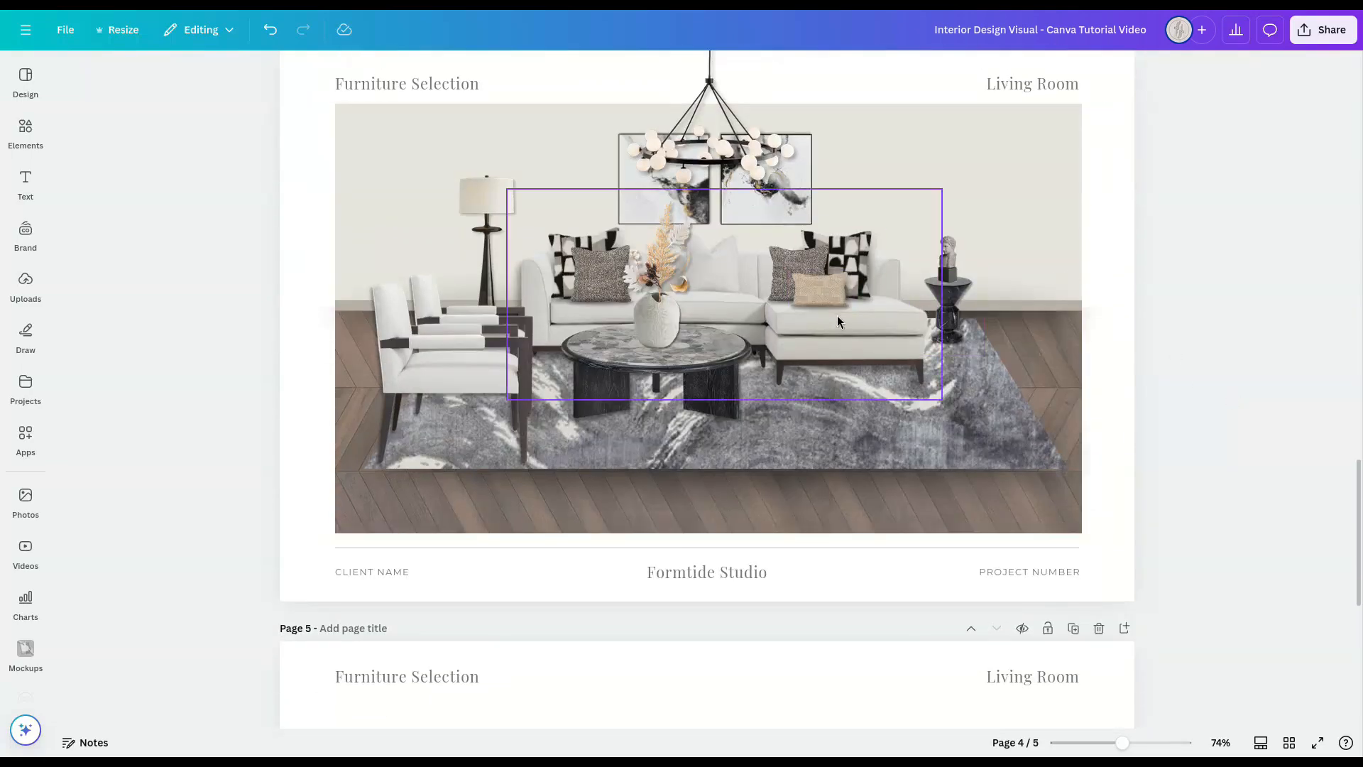
scroll(829, 313, up, 1)
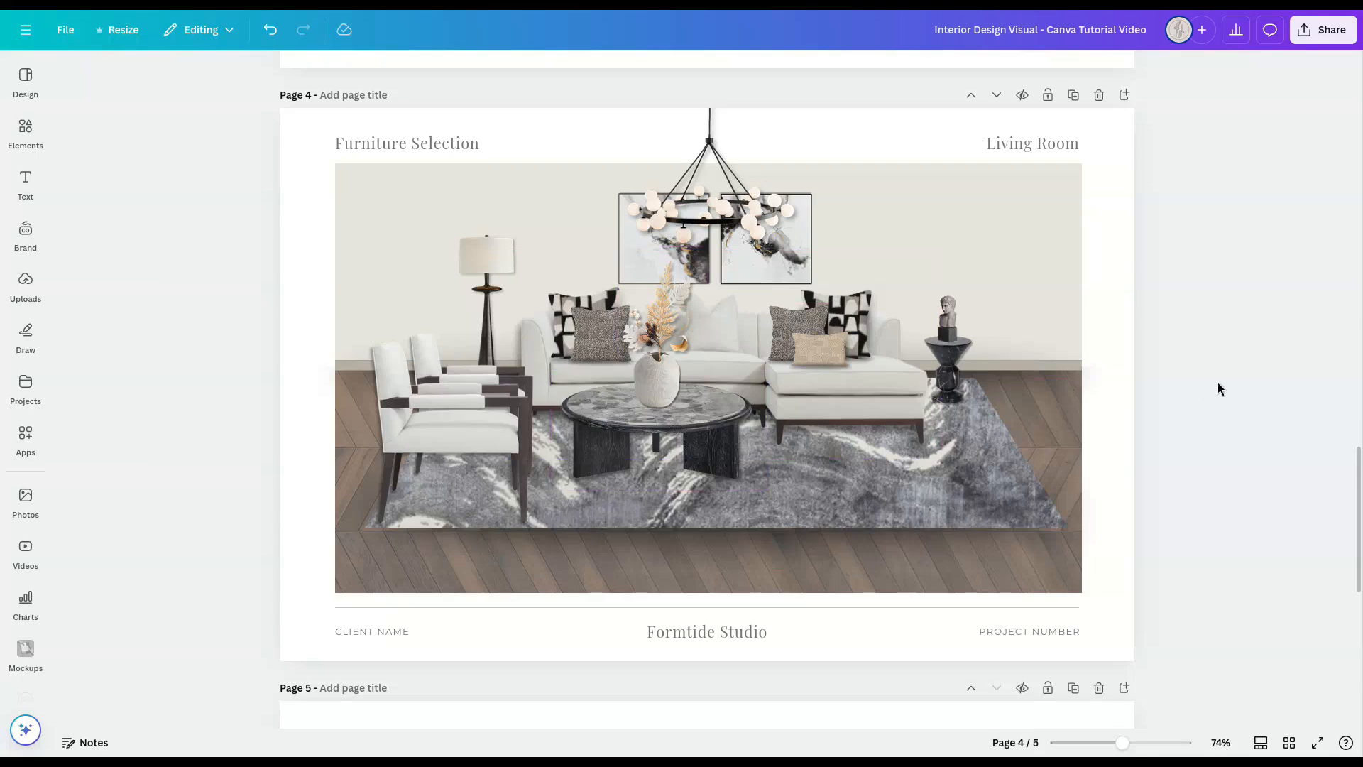
scroll(1217, 387, down, 8)
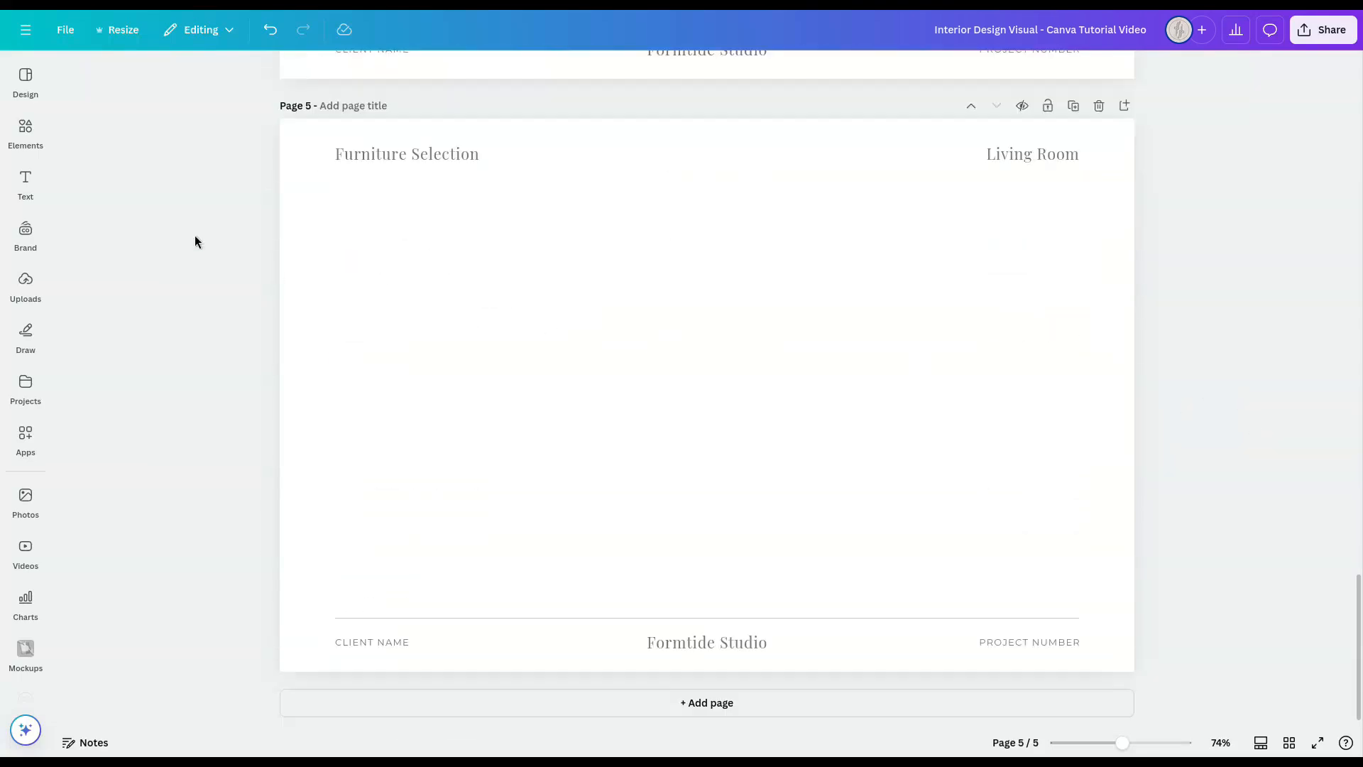
Step: Search the elements for "frame", add the square frame to page 5 and align it under the Furniture Selection heading
click(26, 130)
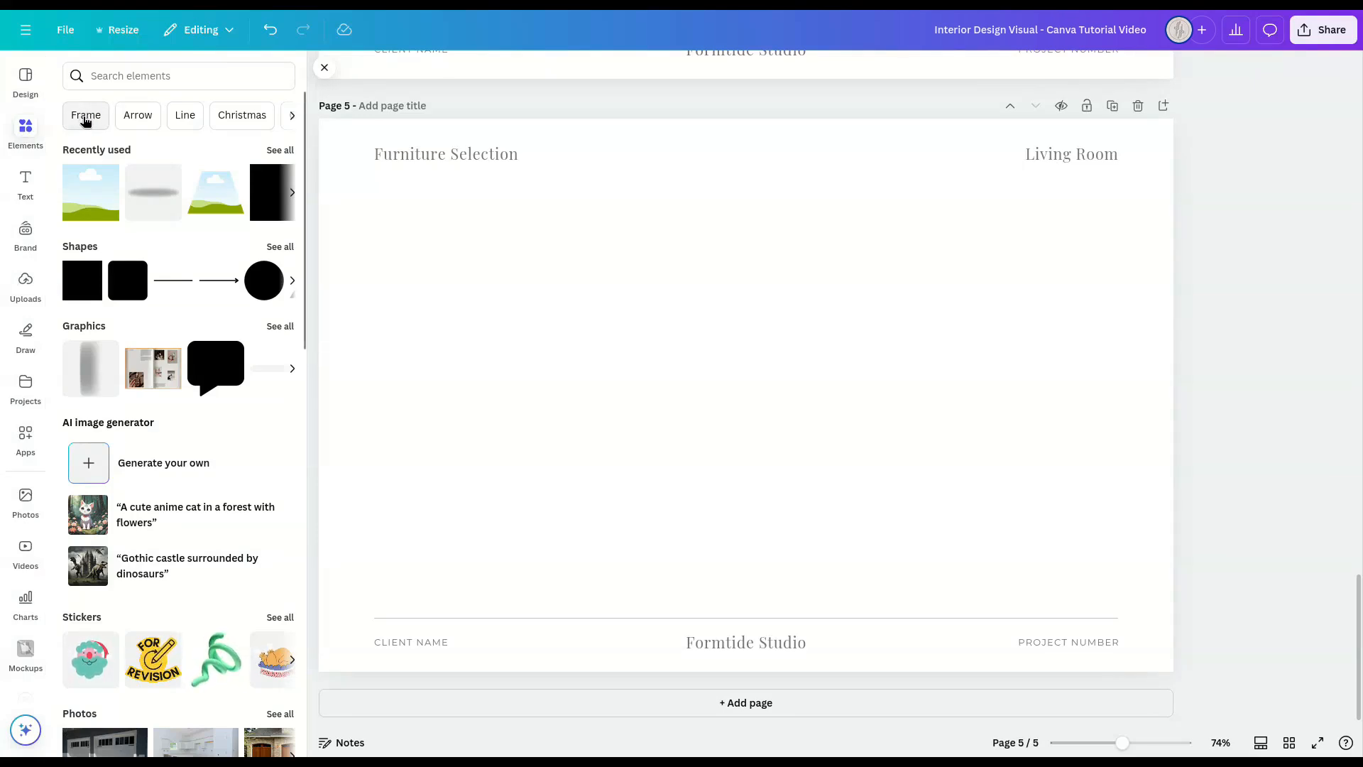
click(142, 75)
text(frame)
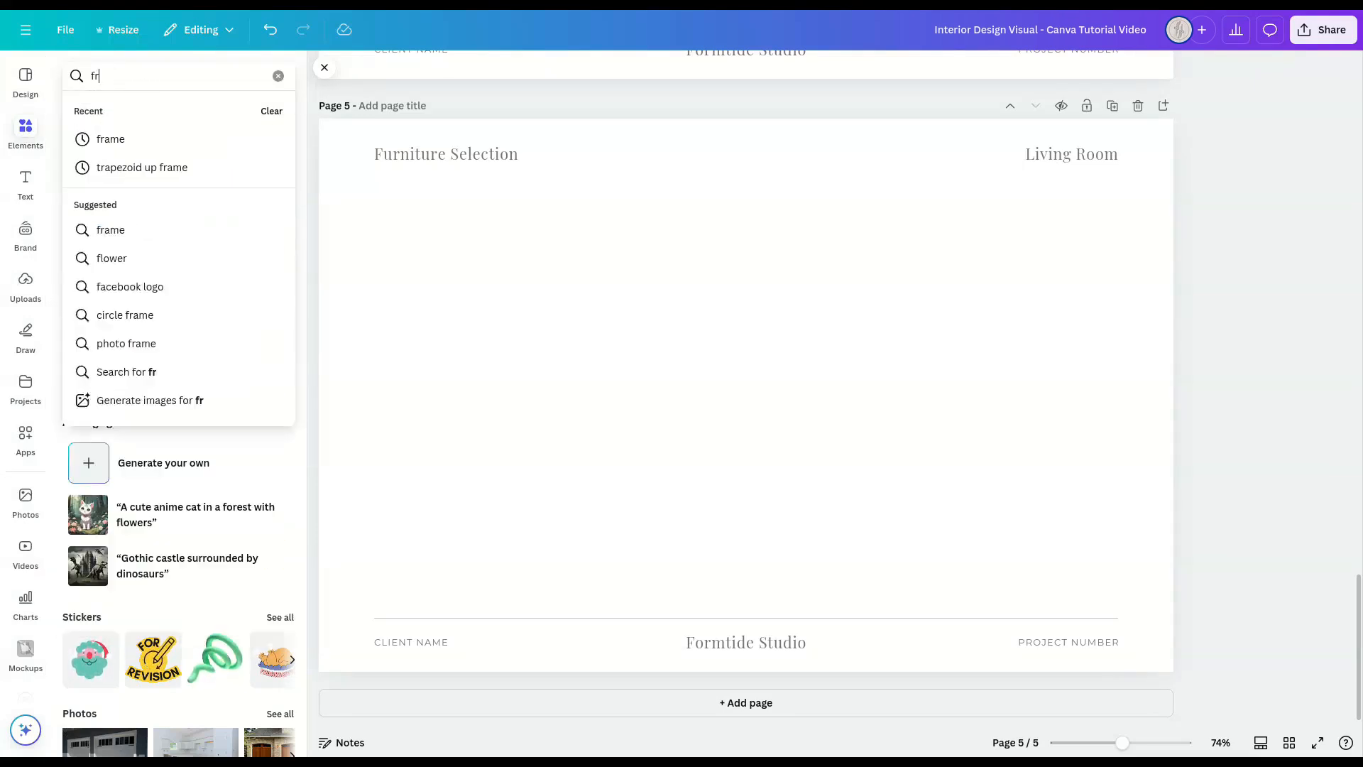
key(Return)
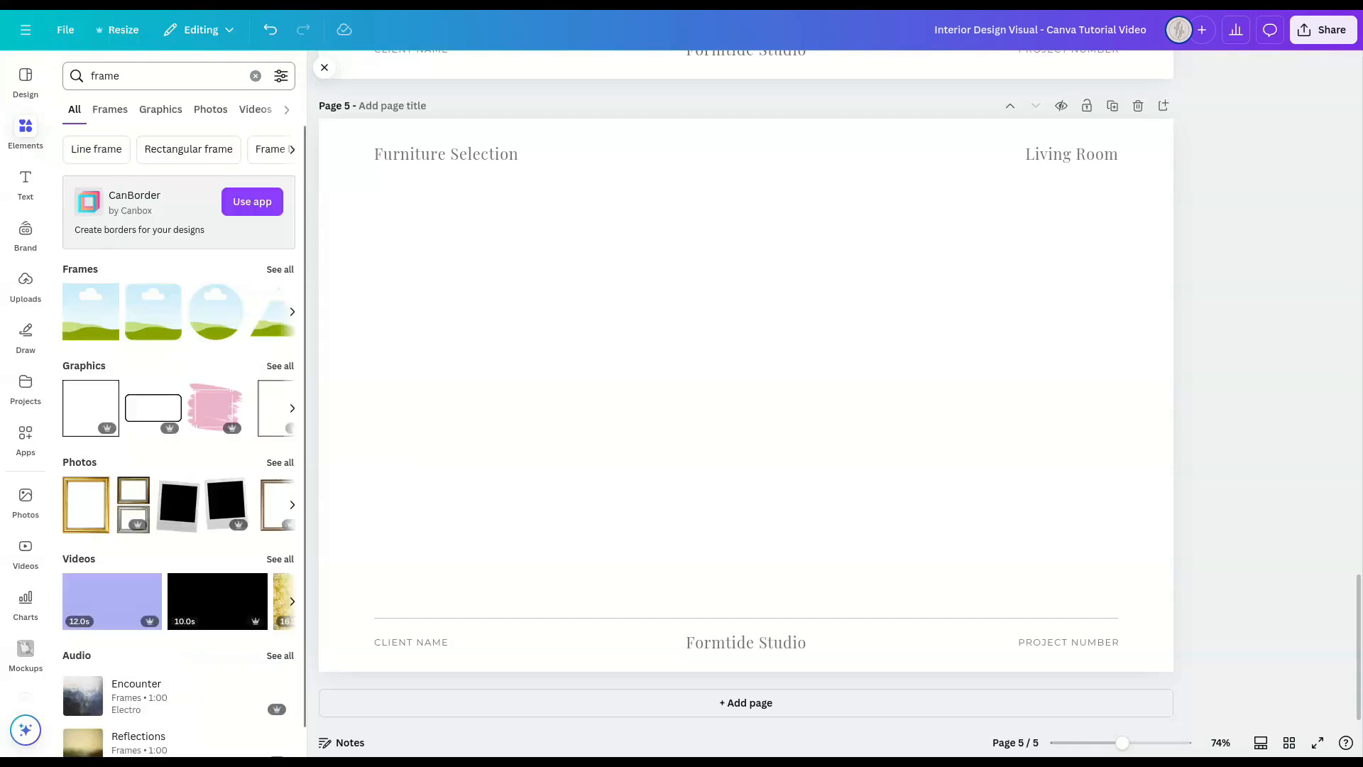
click(110, 112)
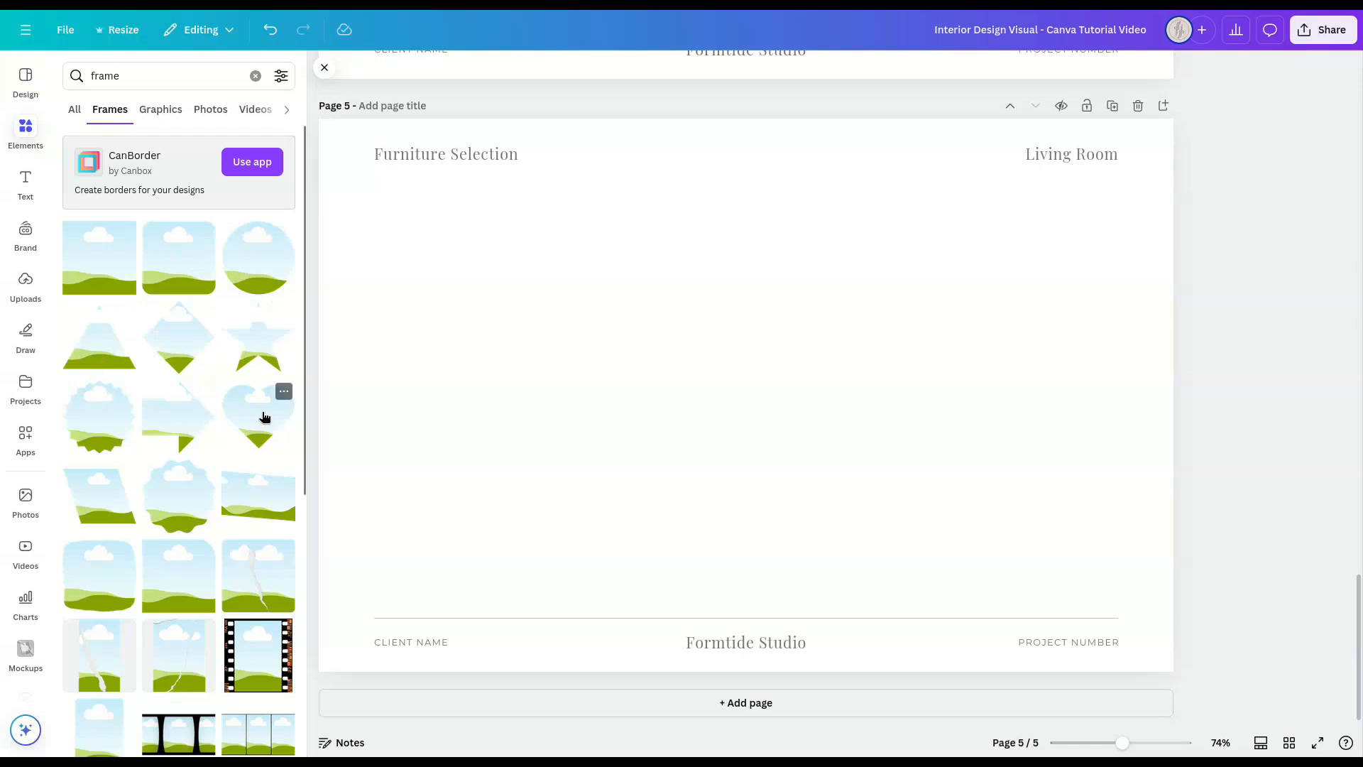
click(108, 258)
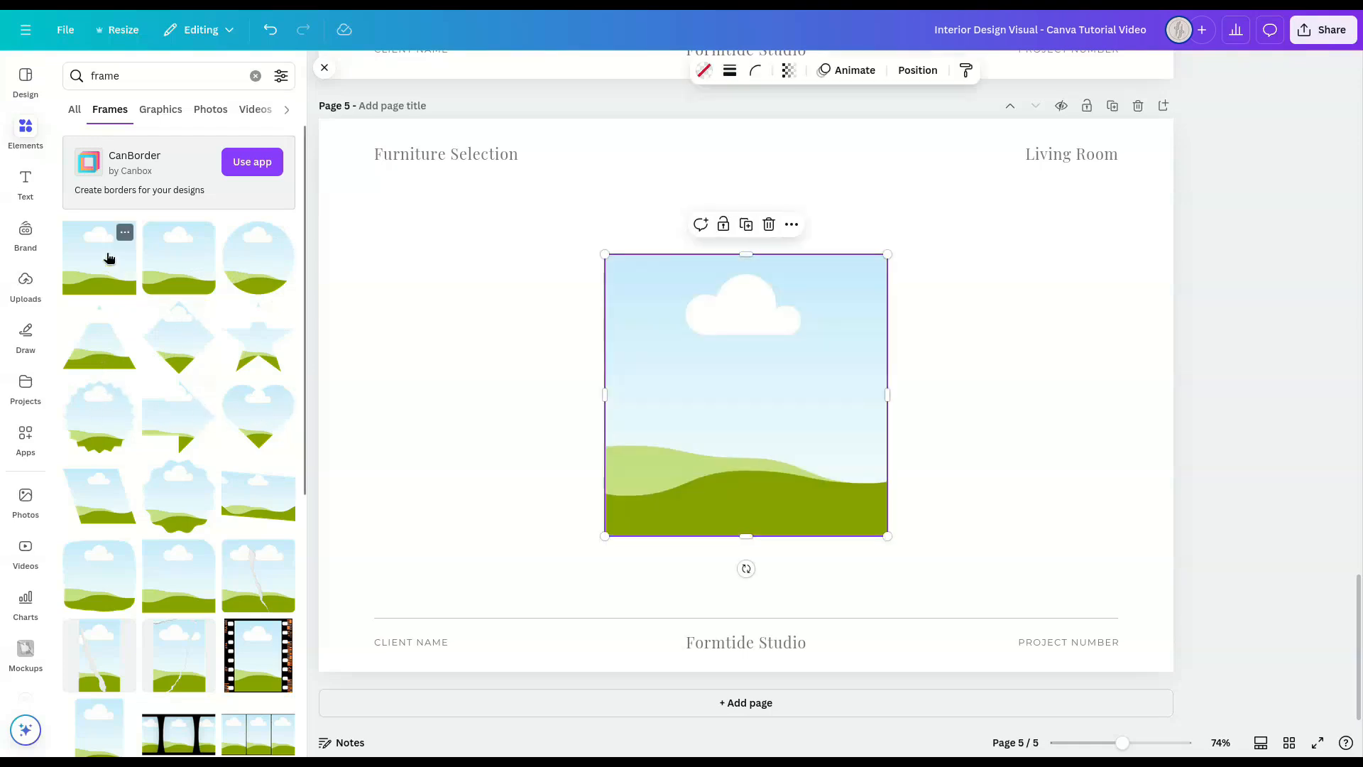
drag(615, 297, 400, 229)
Step: Try filling the square frame on page 5 with the uploaded bust image and with a solid taupe document colour
click(25, 283)
drag(149, 192, 432, 268)
click(750, 69)
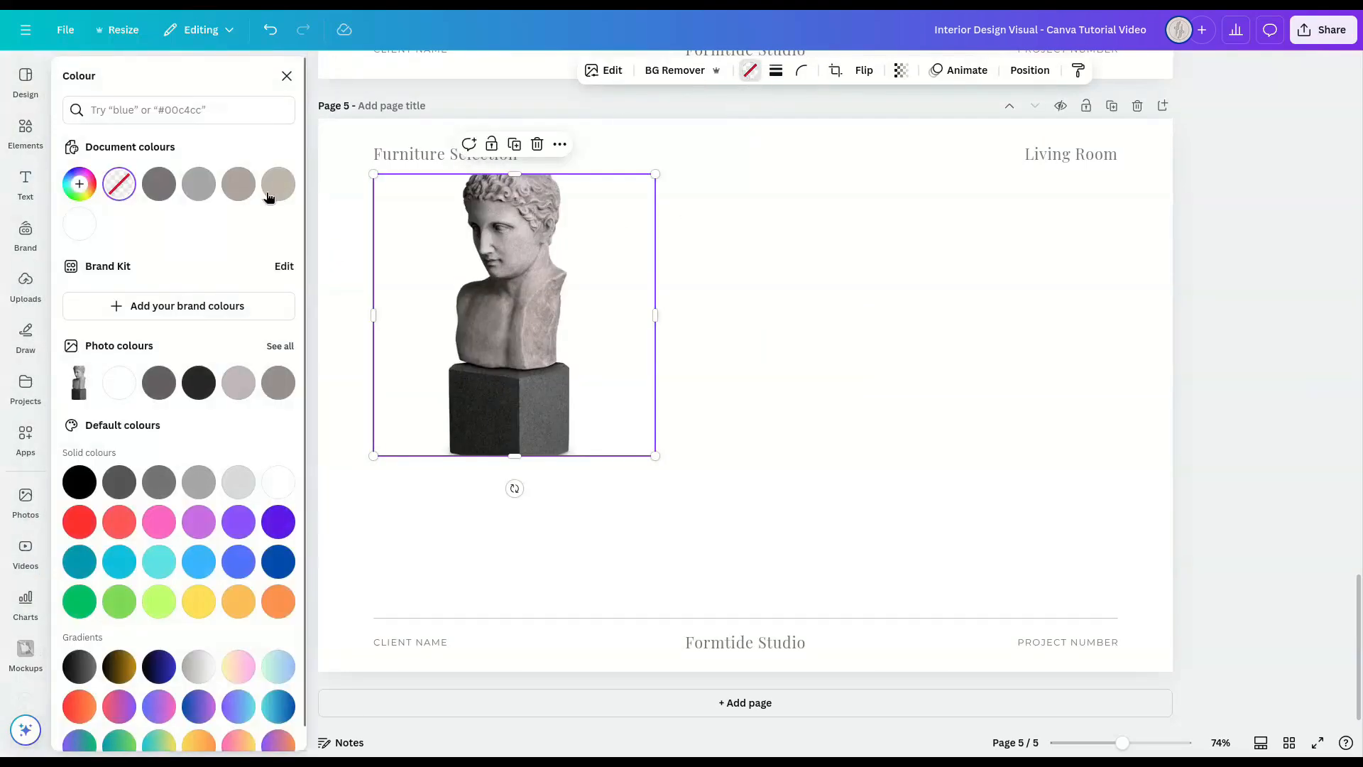
click(239, 184)
click(739, 323)
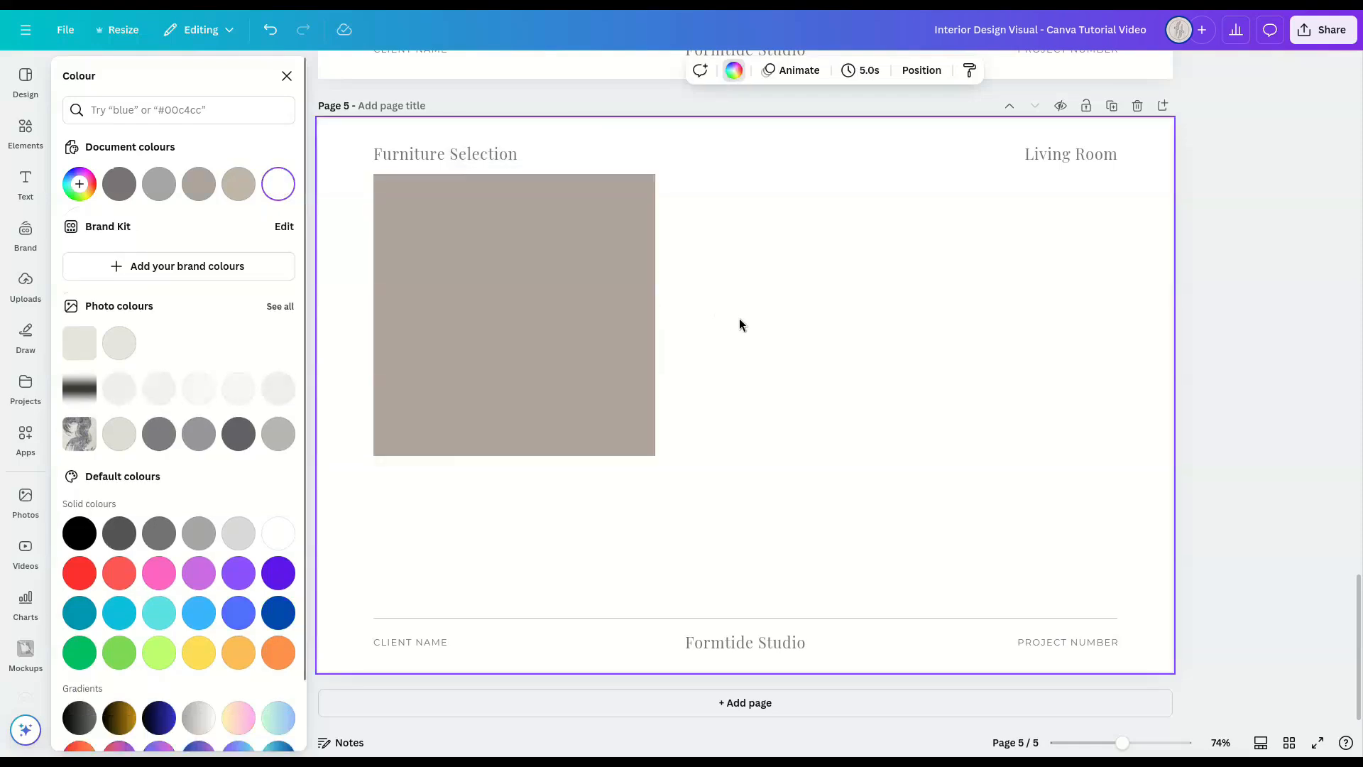
click(635, 368)
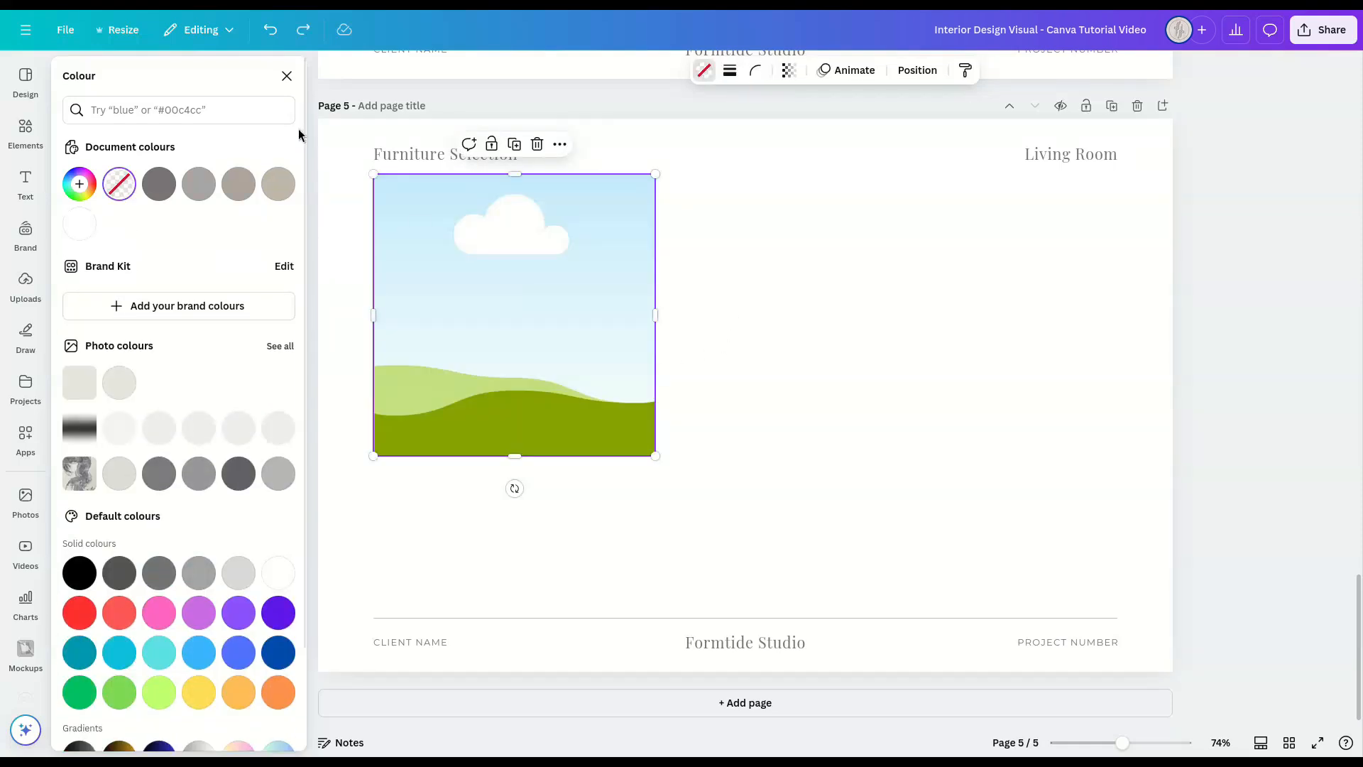
click(287, 75)
click(325, 68)
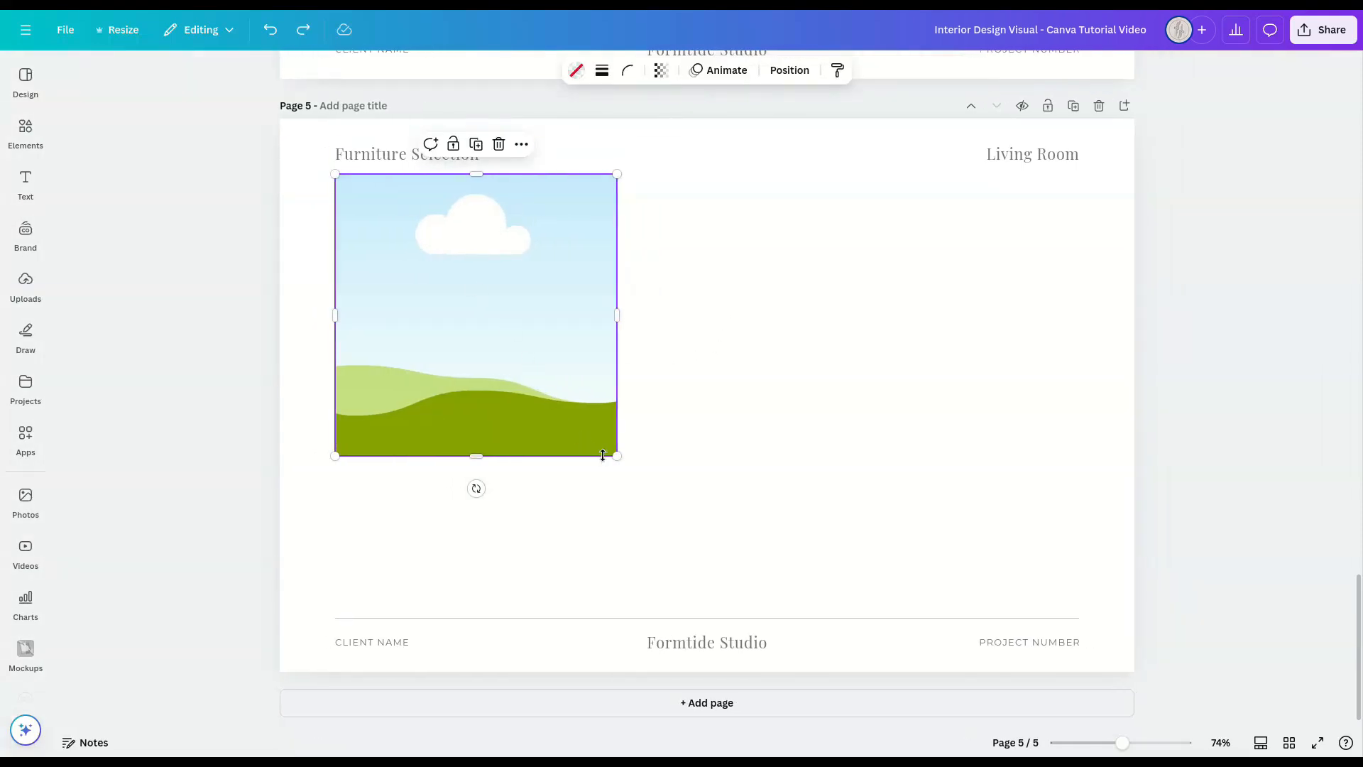
Step: Shrink the frame to about a third of the content width and duplicate it twice to form a continuous row below the headings
drag(614, 455, 585, 424)
drag(469, 424, 473, 394)
key(ctrl+d)
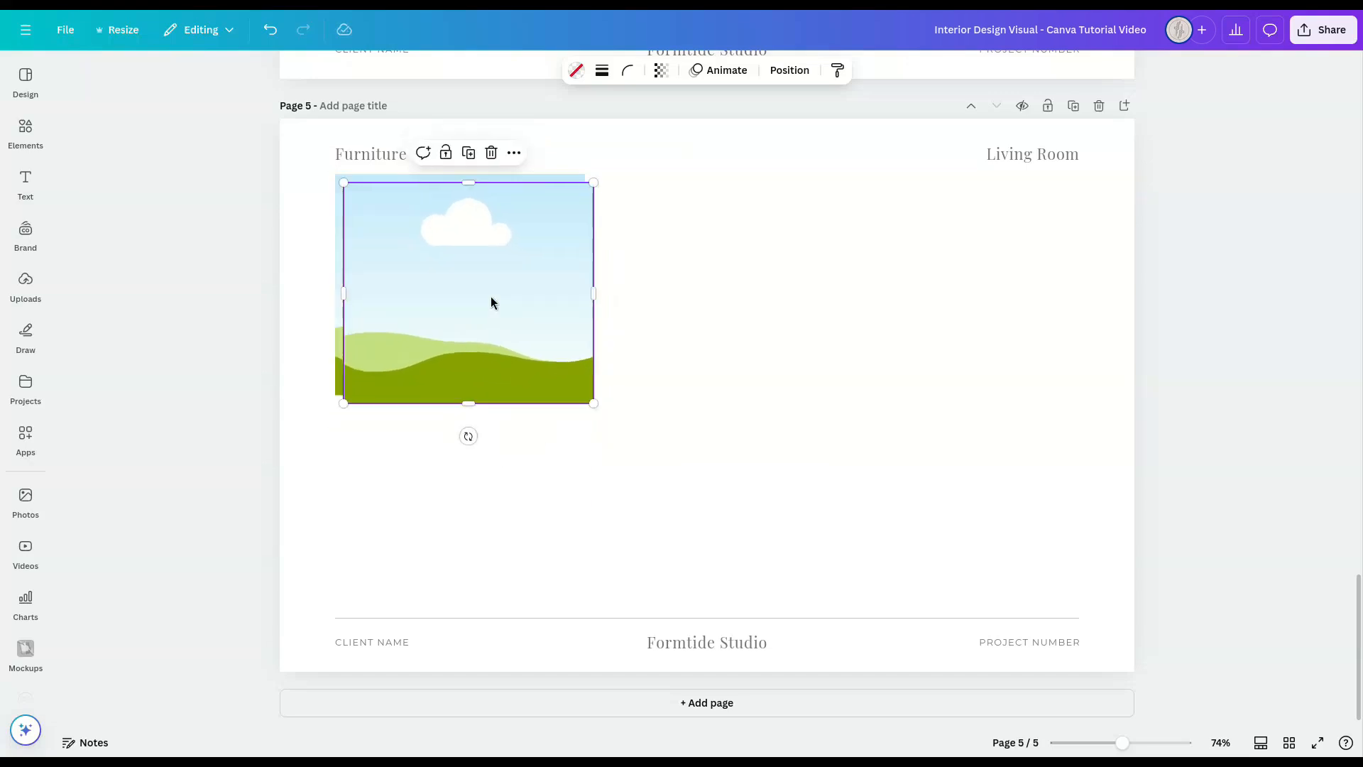
drag(491, 296, 739, 275)
key(ctrl+d)
drag(893, 521, 531, 262)
drag(1075, 285, 1079, 285)
click(1200, 367)
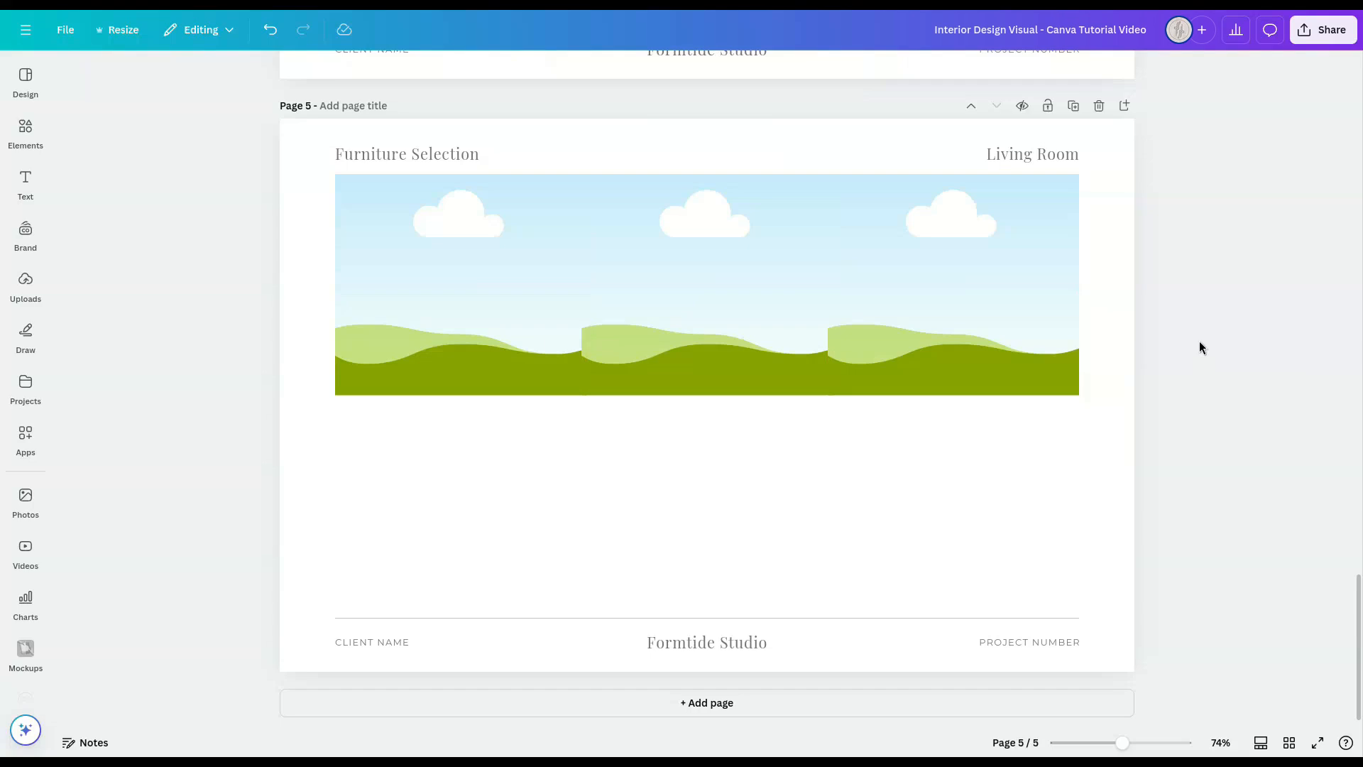
Step: Try filling all three frames on page 5 with the uploaded botanical wallpaper image
click(25, 286)
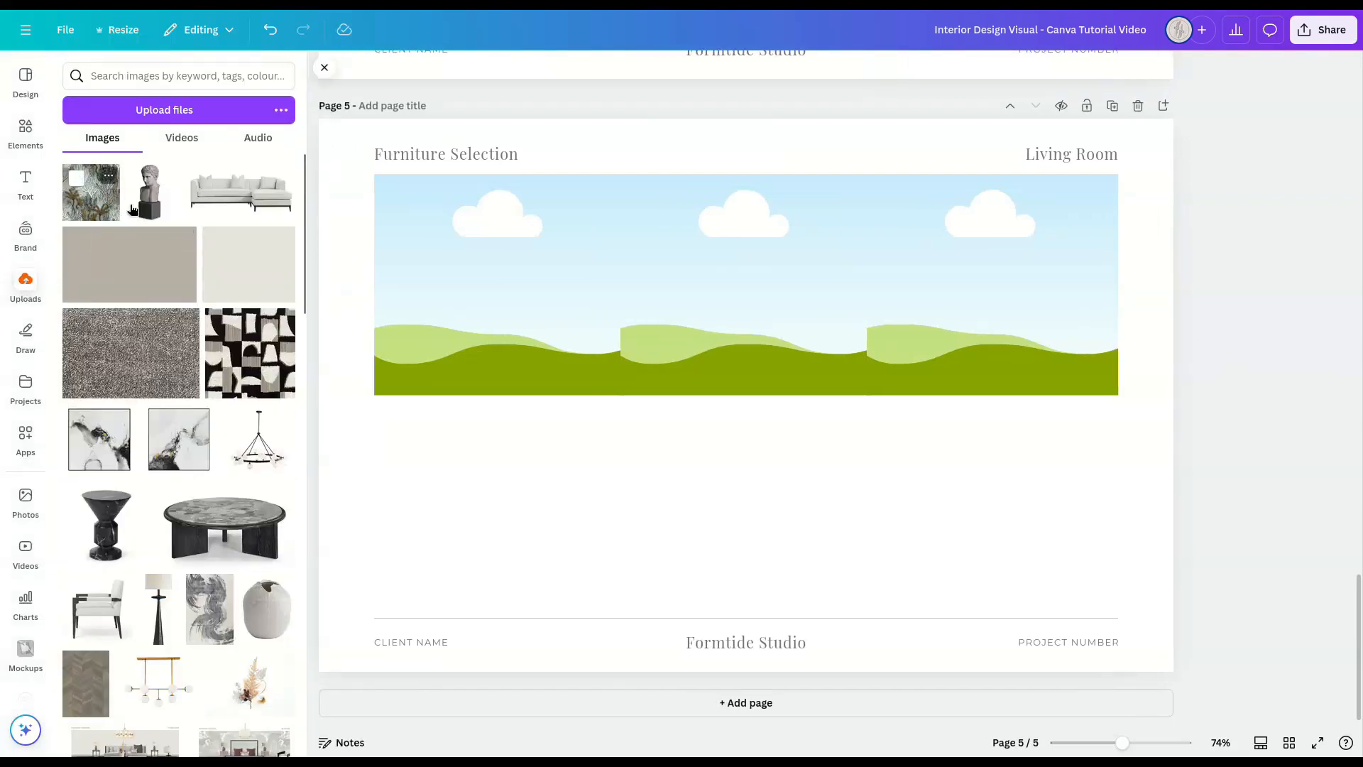
drag(92, 192, 929, 253)
click(324, 67)
Step: Try to trim the left edges of the middle and right-hand wallpaper frames slightly to match the pattern across the seams
click(585, 279)
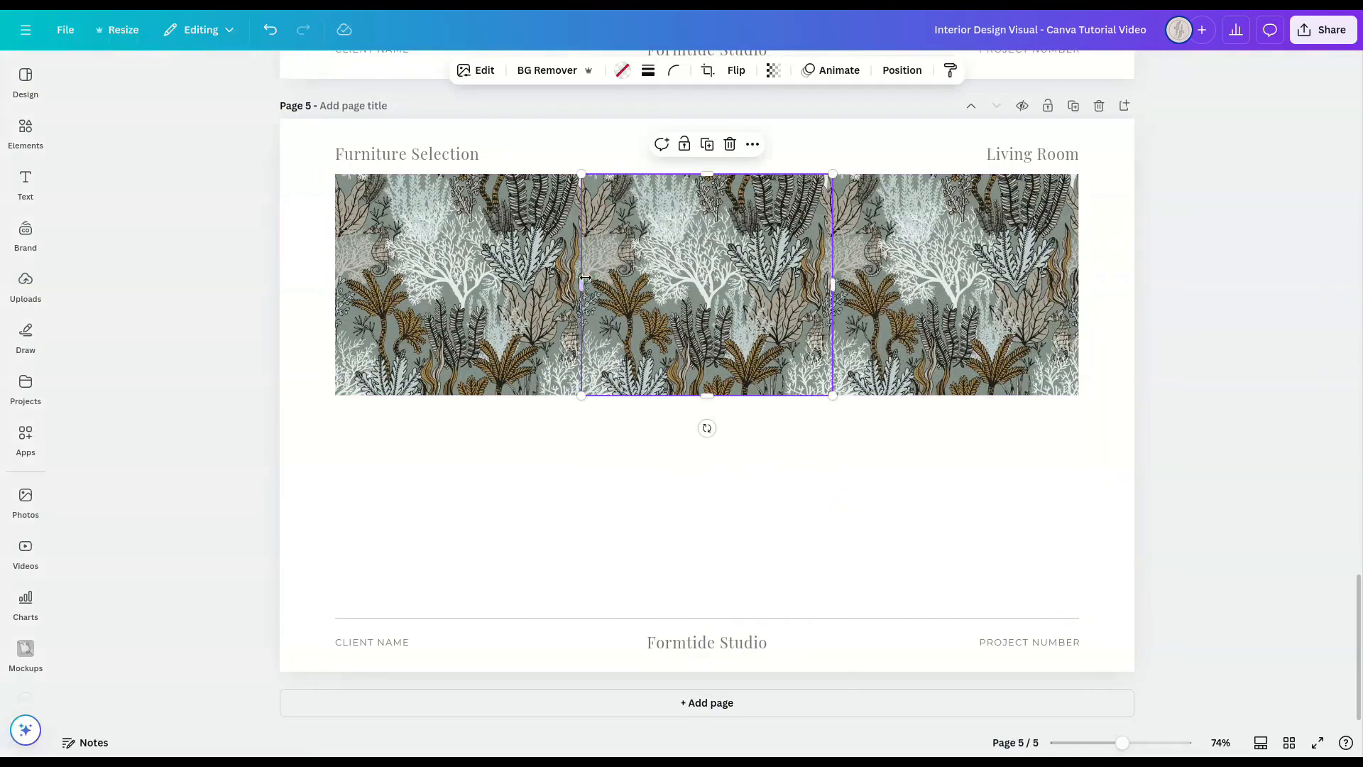
drag(587, 278, 589, 280)
click(846, 284)
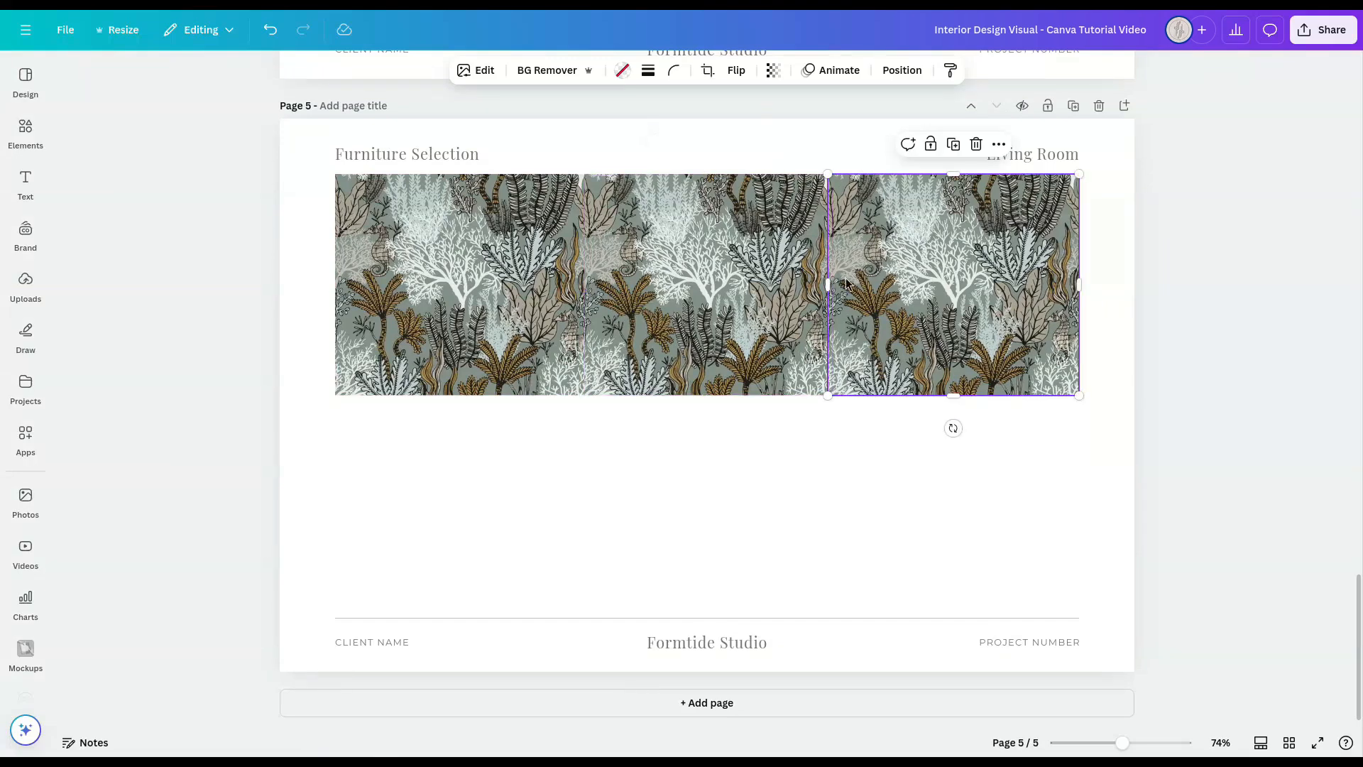
drag(828, 283, 832, 284)
shift+click(717, 291)
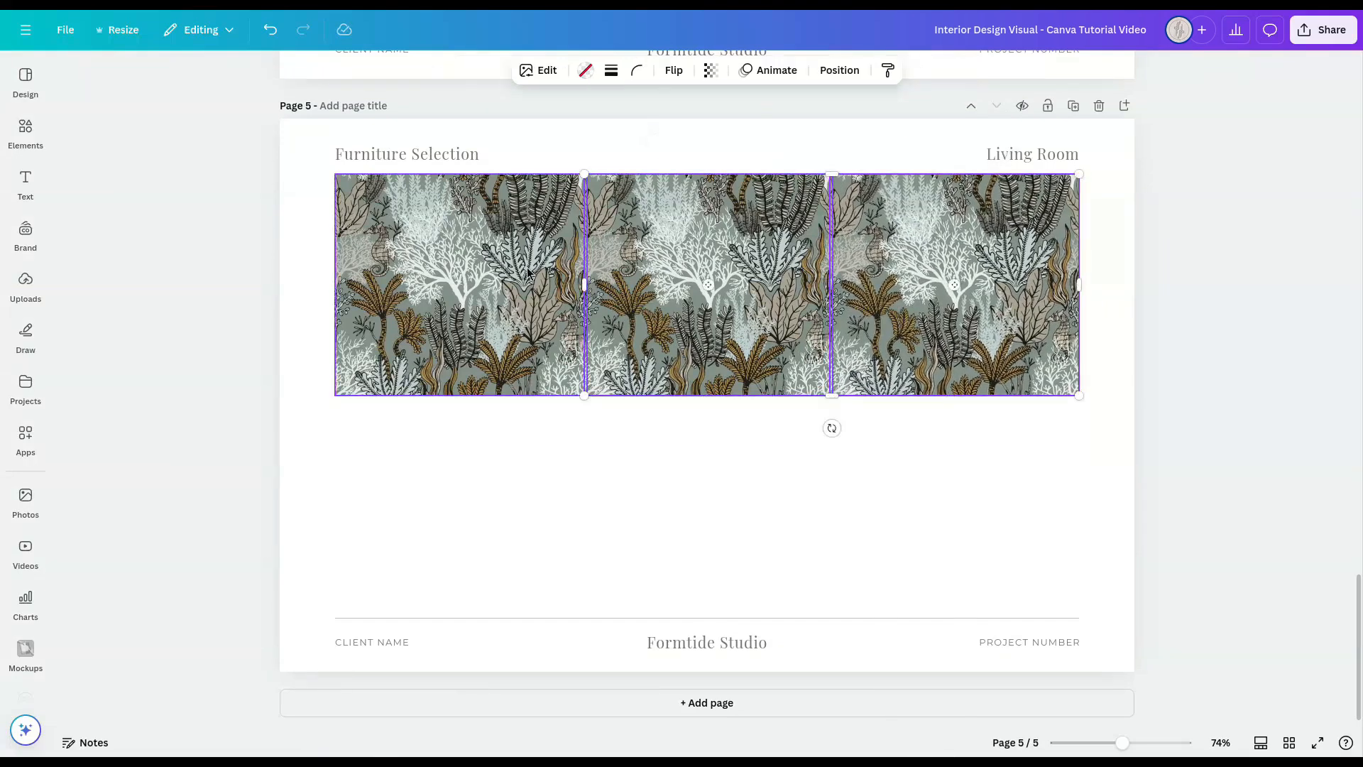
shift+click(529, 291)
click(1242, 337)
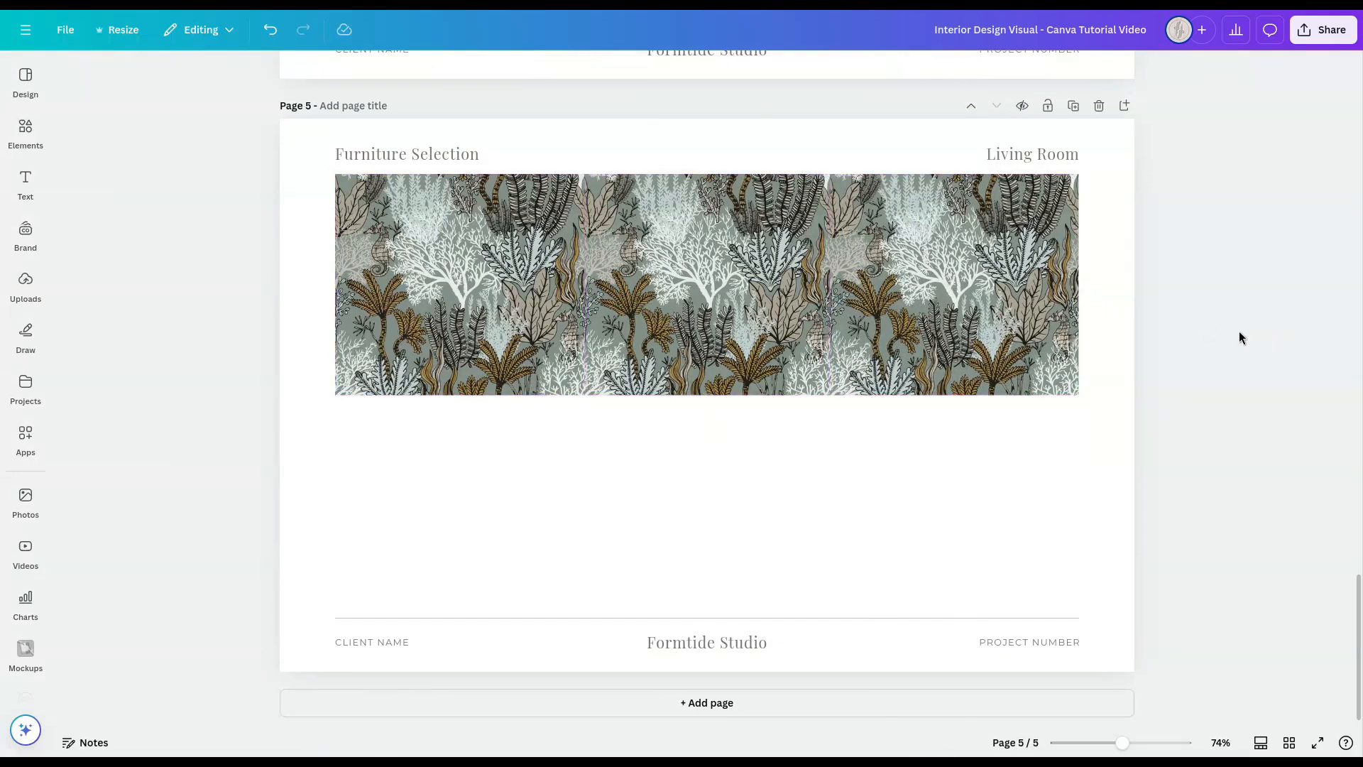
Step: Undo the wallpaper fills and the edge adjustments in the three frames on page 5
key(ctrl+z)
key(ctrl+z)
key(ctrl+z)
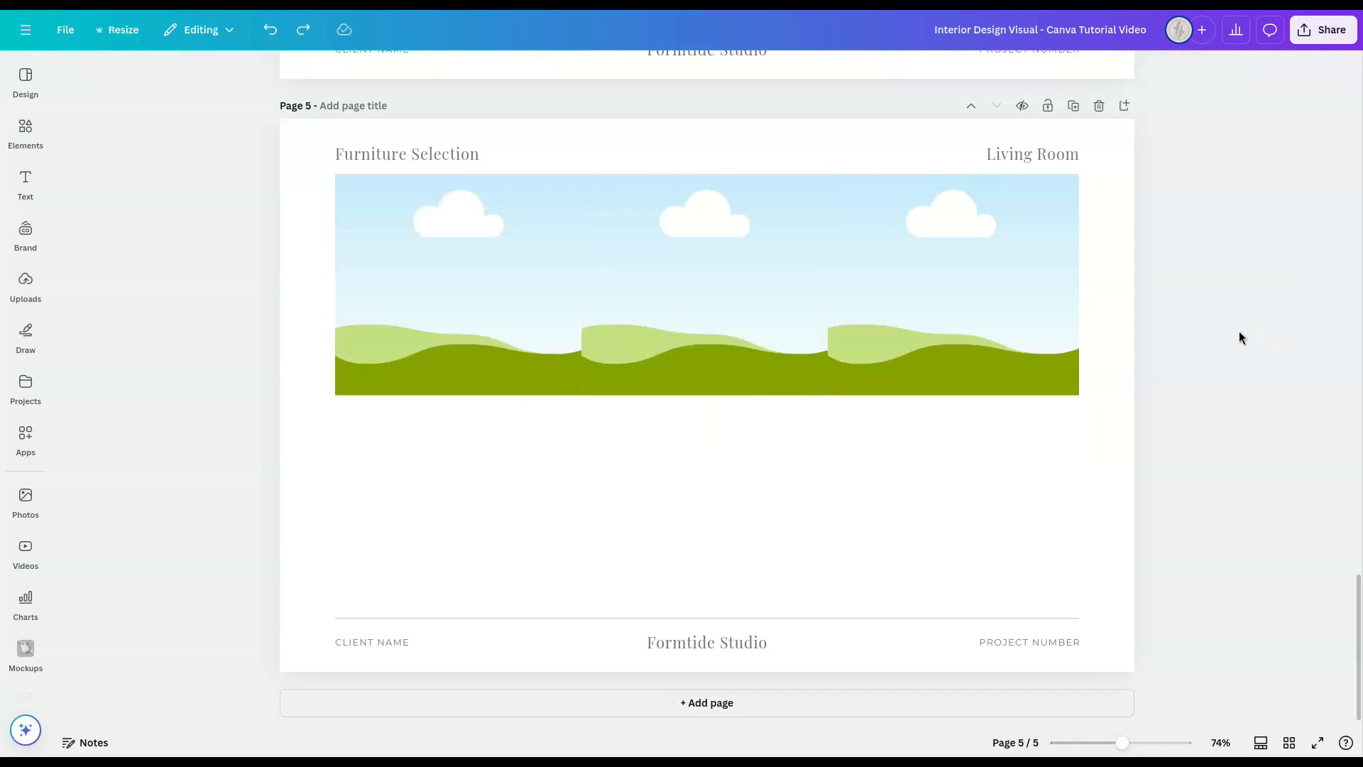
Step: Recolour the left wall frame on page 5 with the pale off-white tone from the photo colours
click(25, 284)
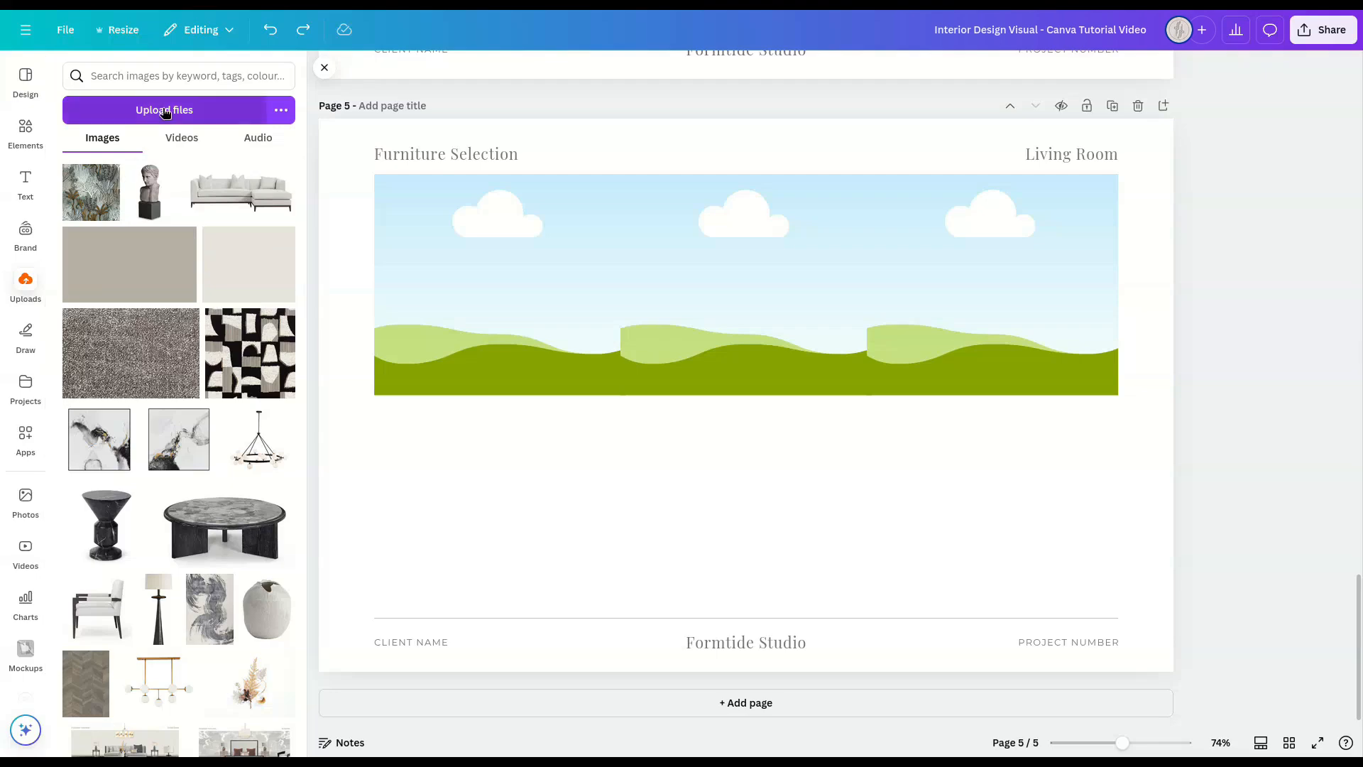
click(468, 284)
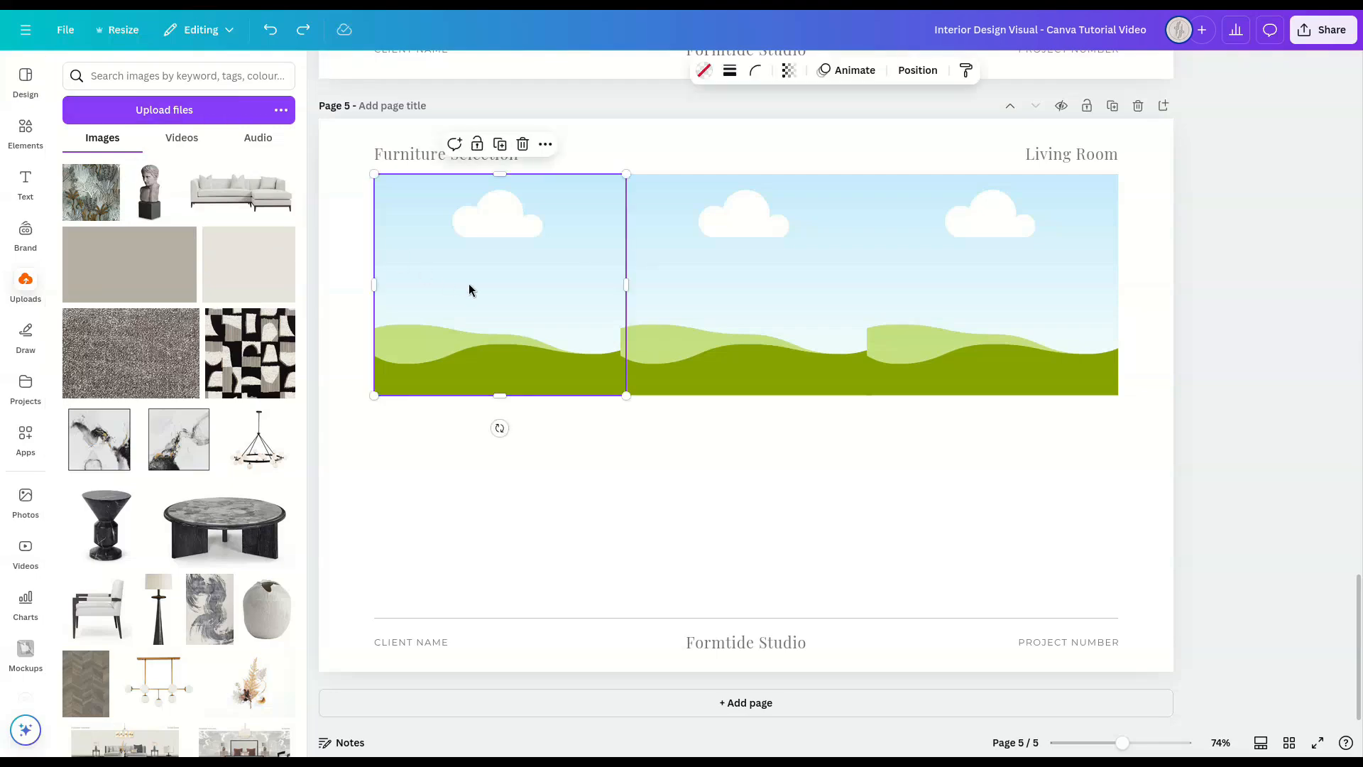
click(701, 72)
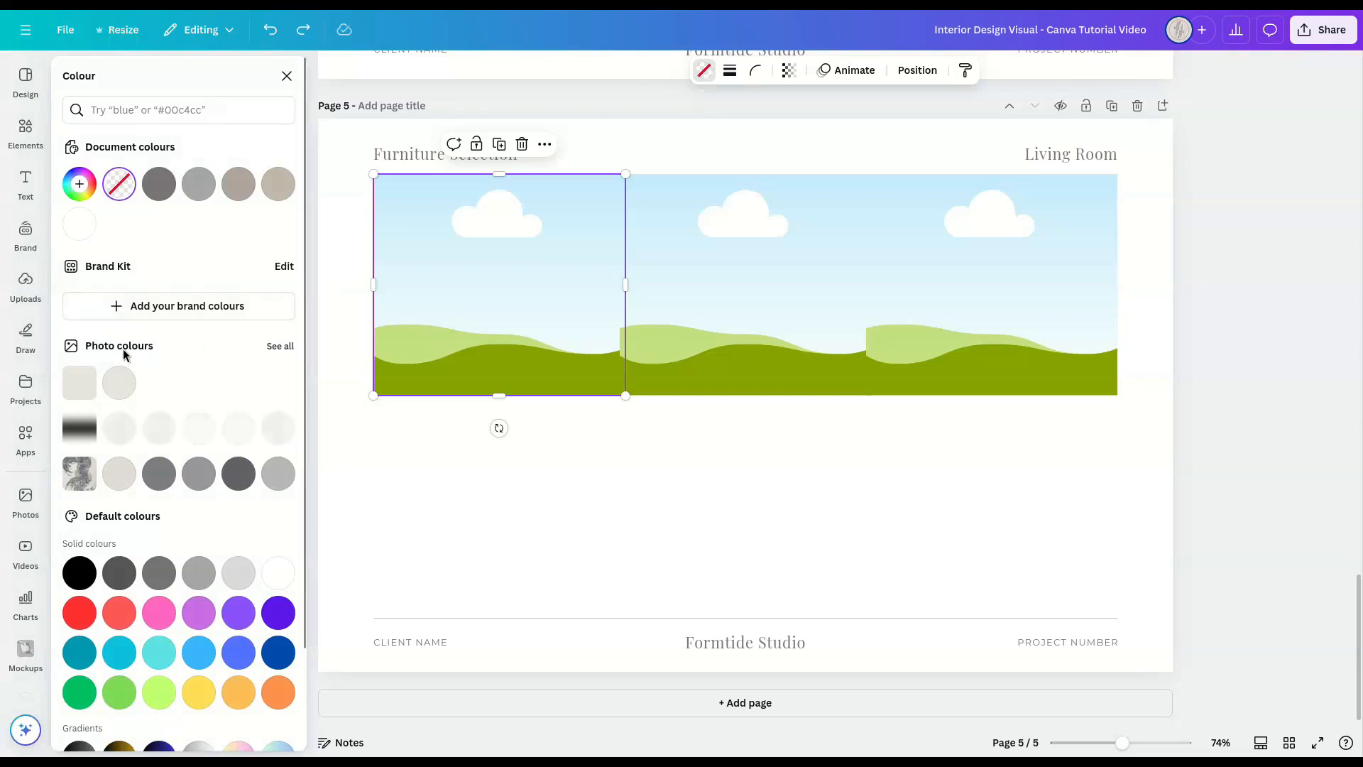
click(280, 347)
click(122, 128)
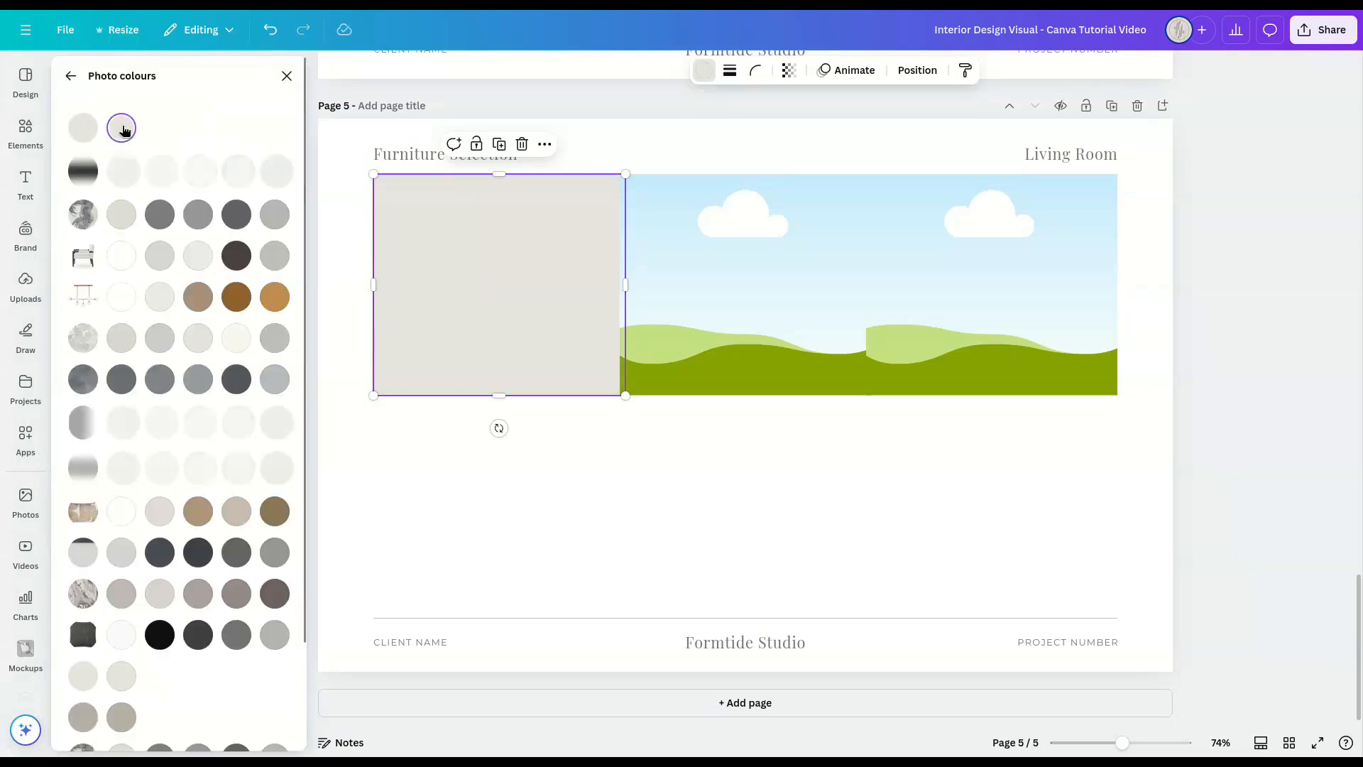
Step: Fill the middle and right wall frames with the uploaded off-white swatch and trim the small overlaps between the frames
click(29, 292)
click(242, 270)
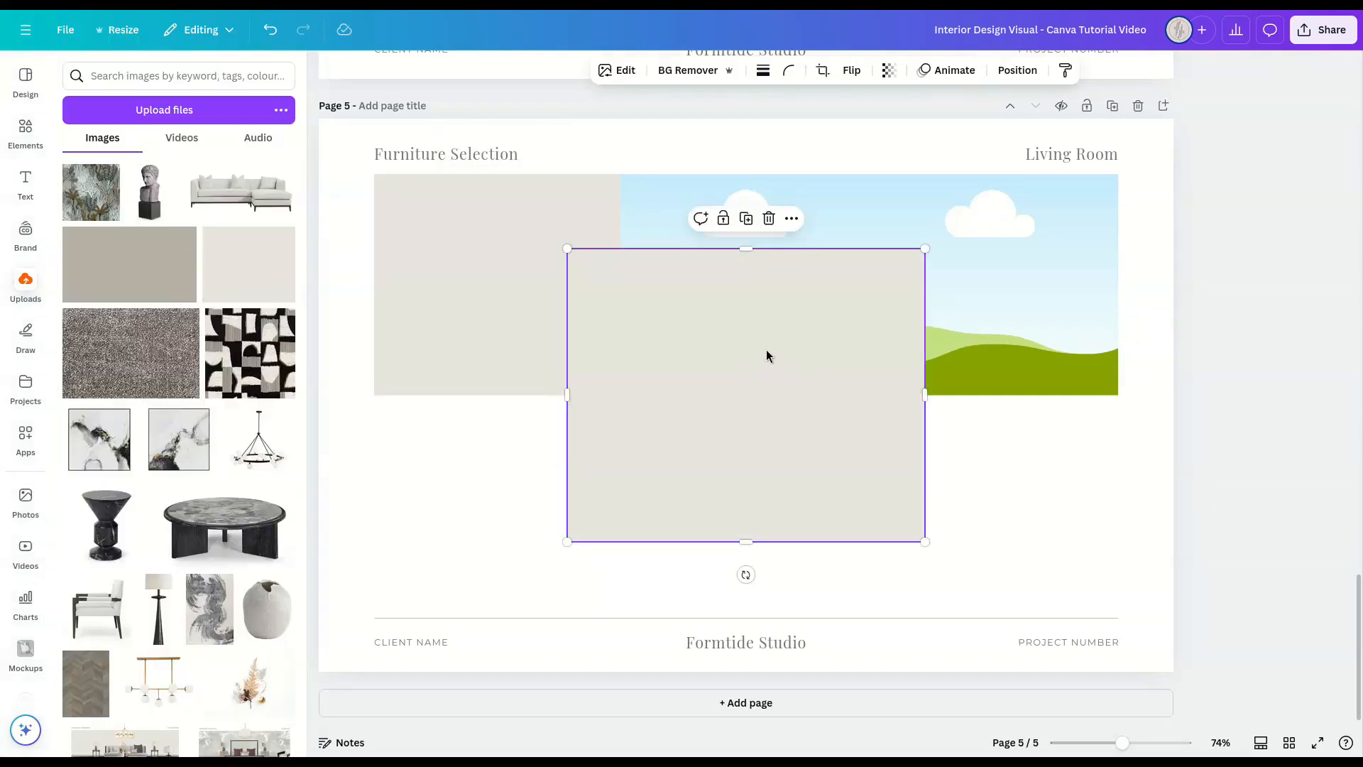
drag(748, 368, 866, 287)
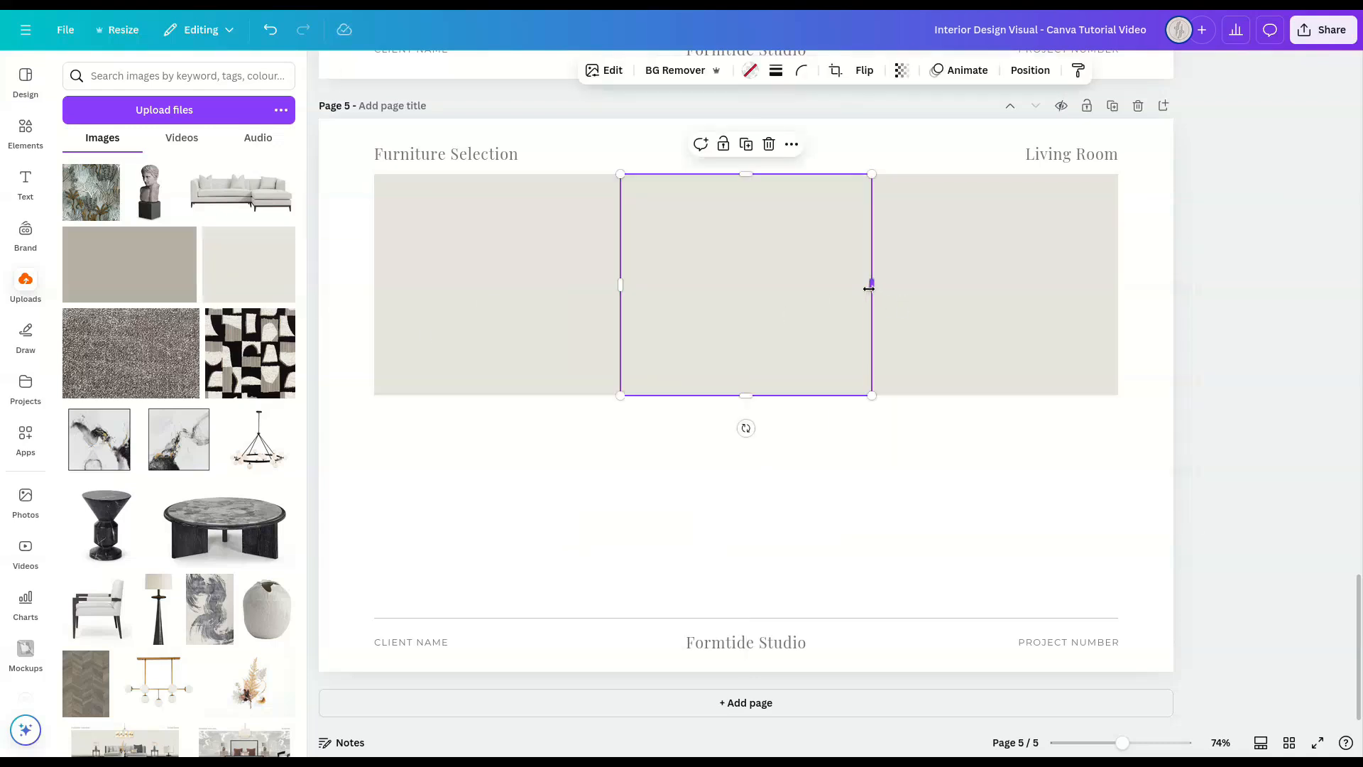
click(617, 285)
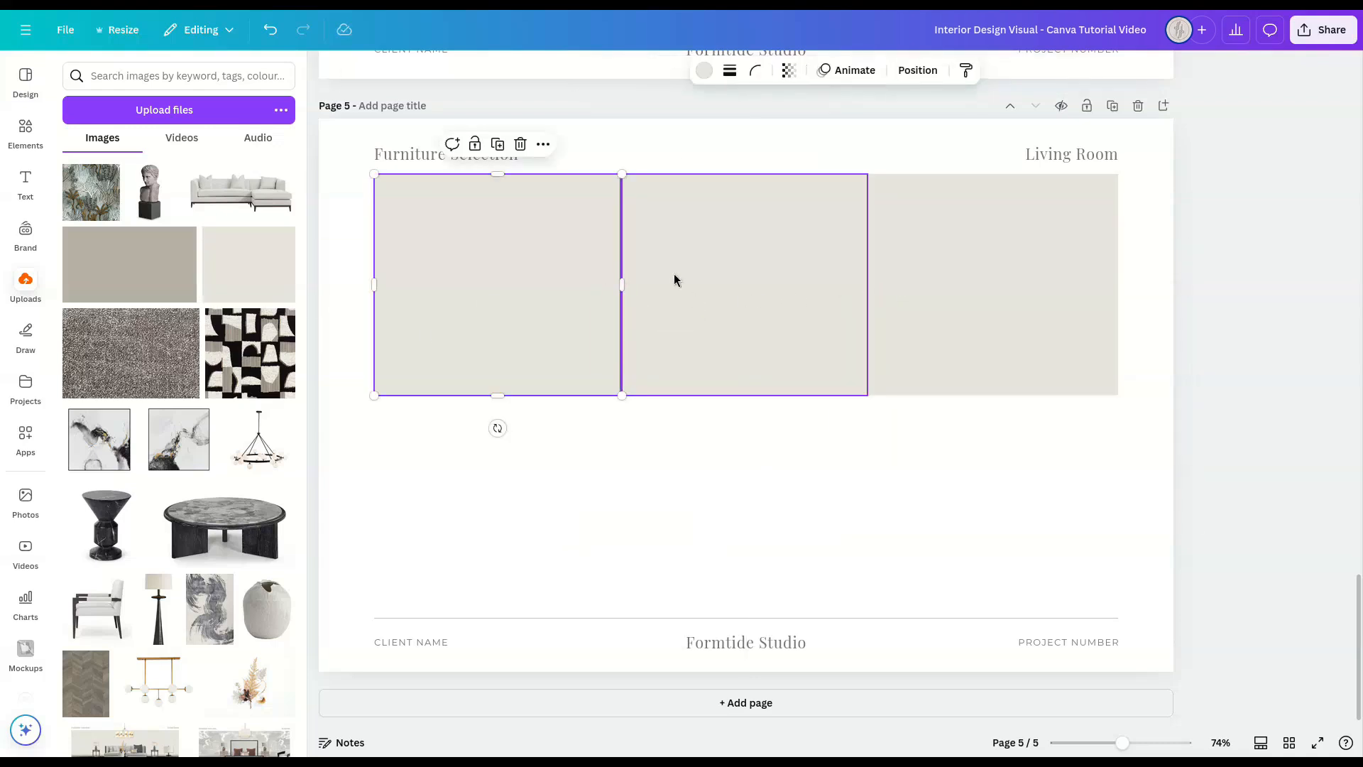
Step: Shape a copied wall frame into a thin full-width skirting strip along the wall's base, filled with the uploaded taupe swatch
drag(498, 175, 499, 374)
drag(621, 380, 1119, 383)
drag(101, 247, 528, 389)
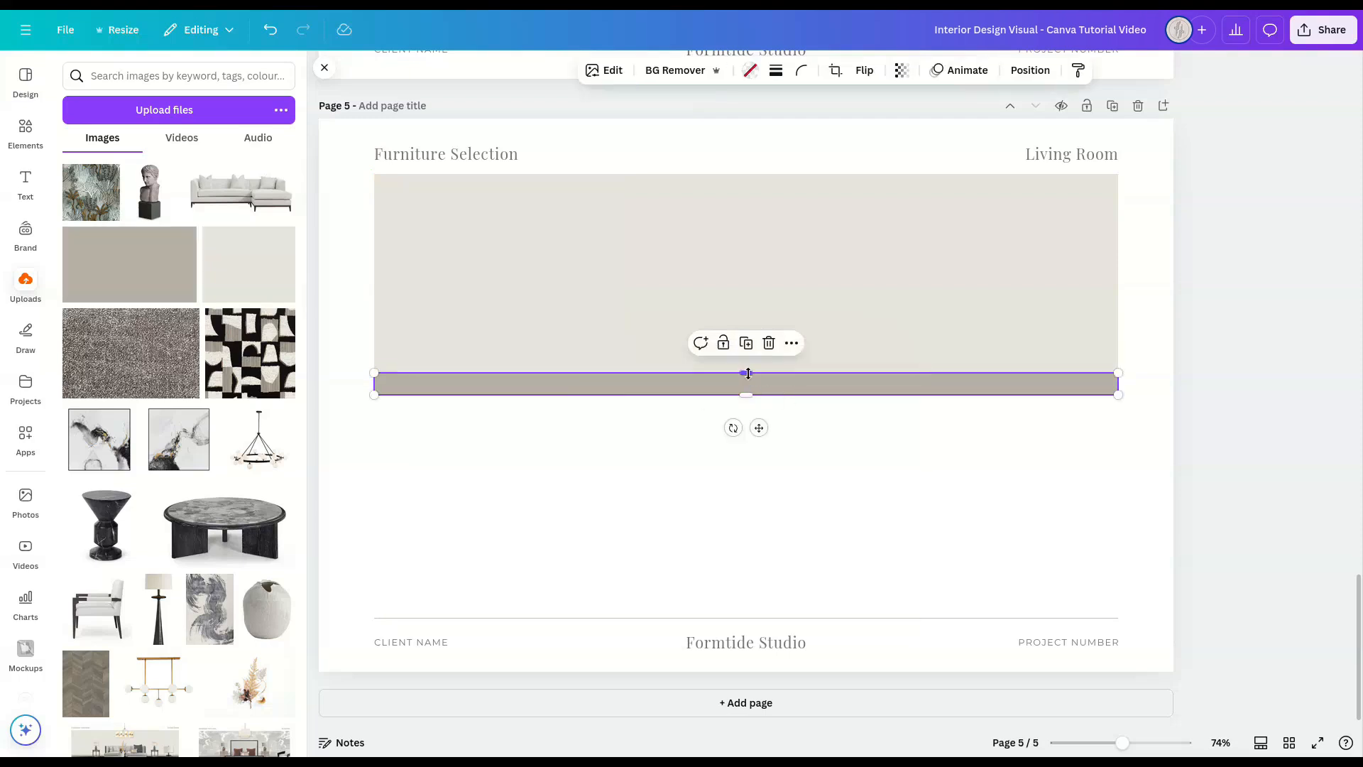
drag(747, 373, 751, 383)
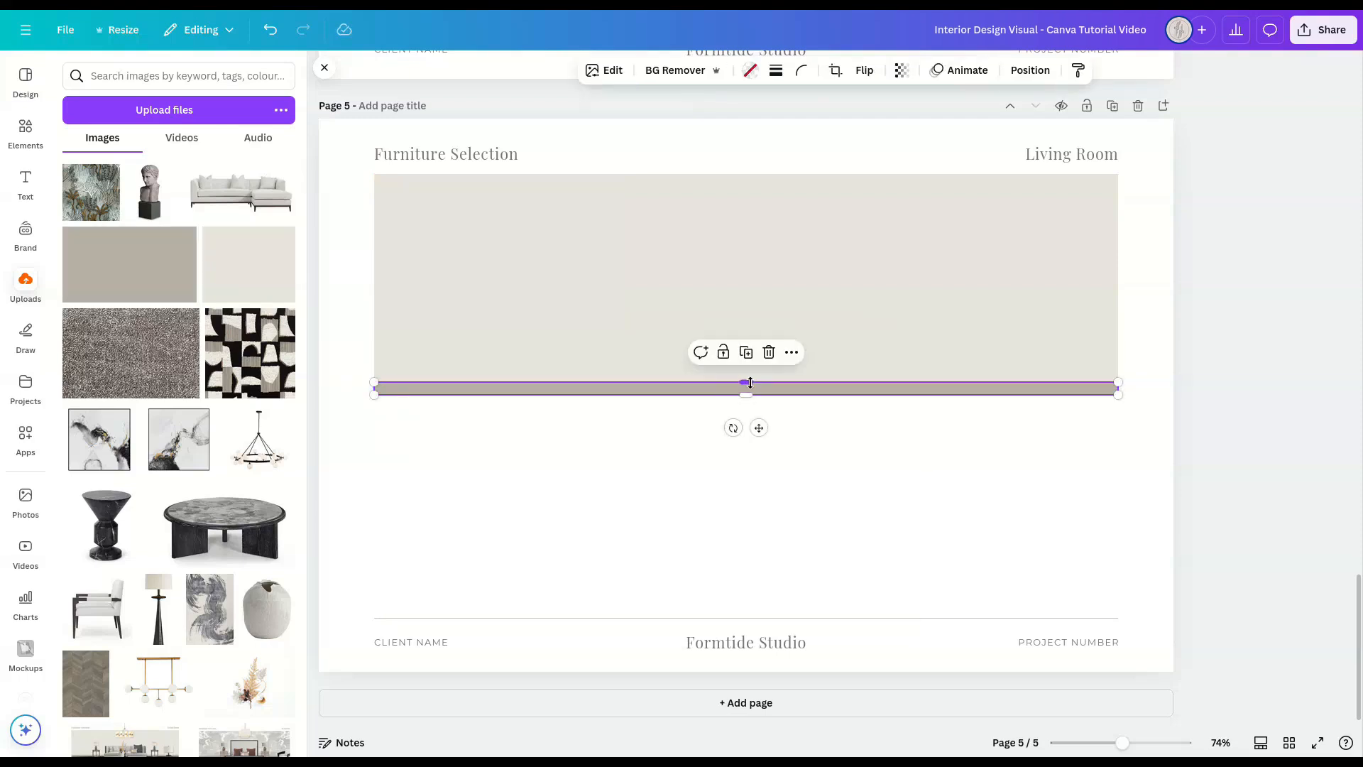
Step: Duplicate the skirting strip as a fine line along its upper edge and recolour the line with the taupe document colour
key(ctrl+d)
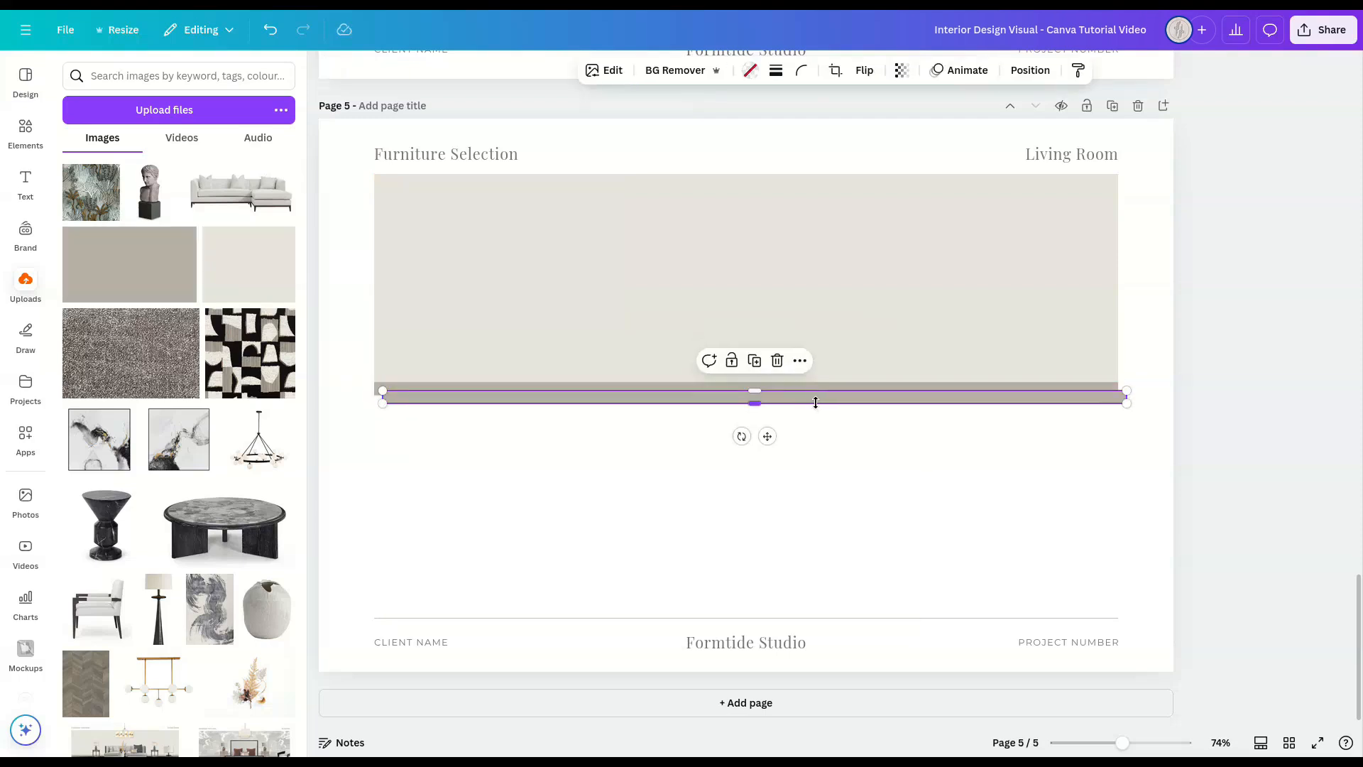
drag(760, 425, 751, 384)
click(751, 71)
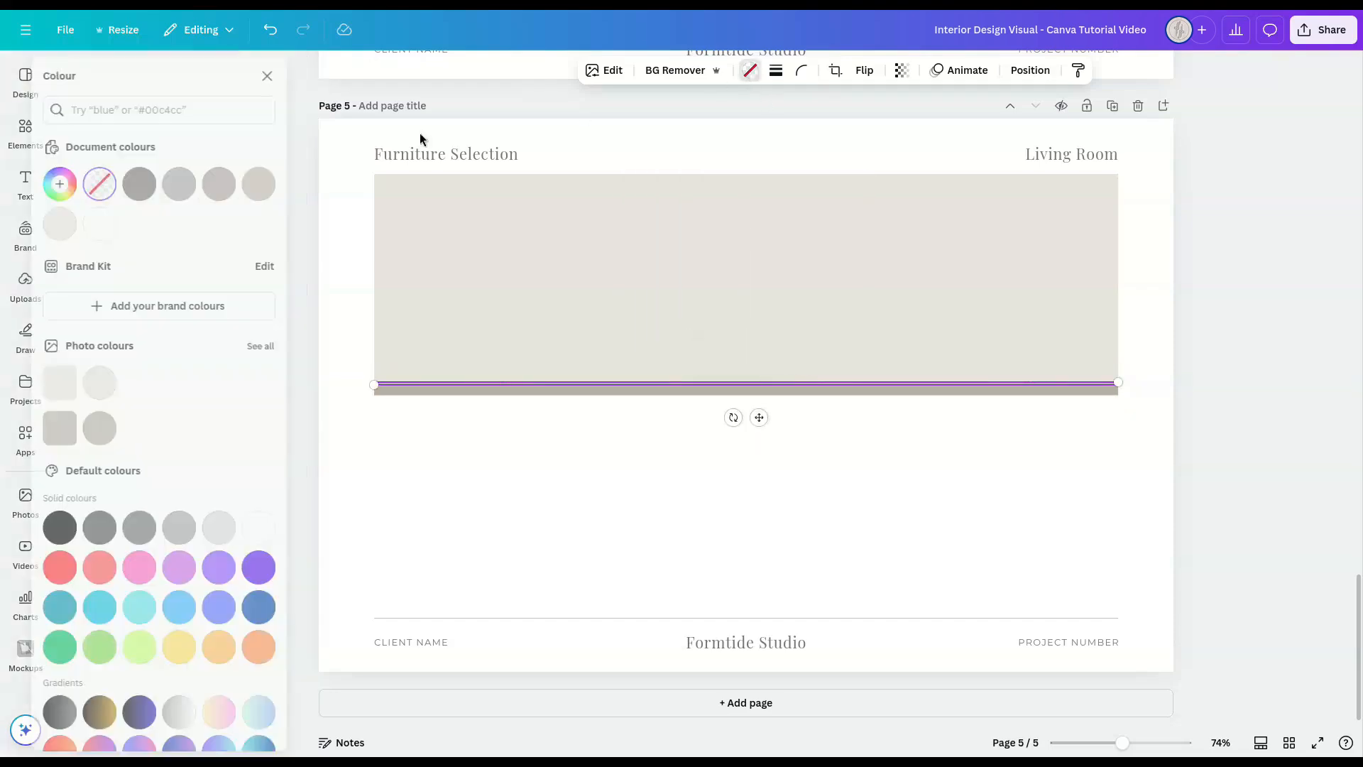
click(238, 184)
click(287, 76)
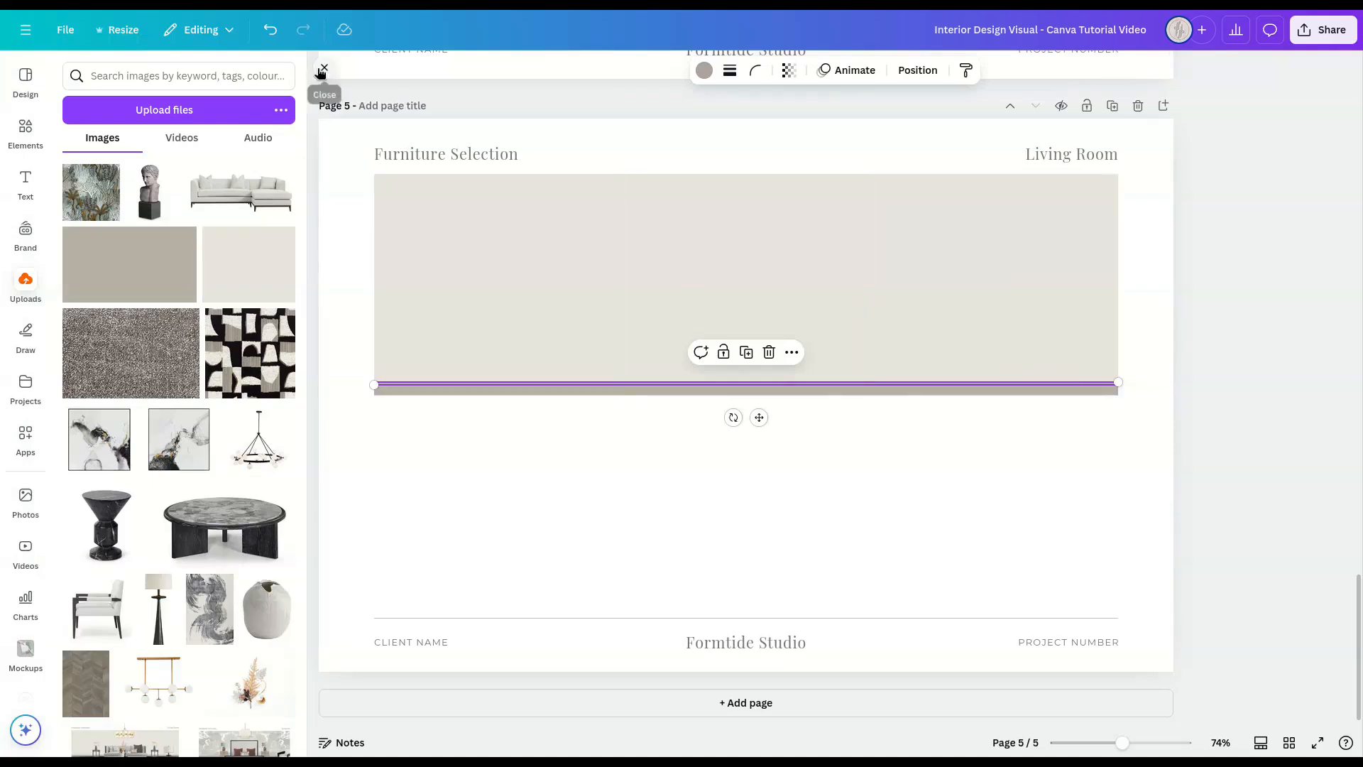
click(324, 67)
click(1234, 443)
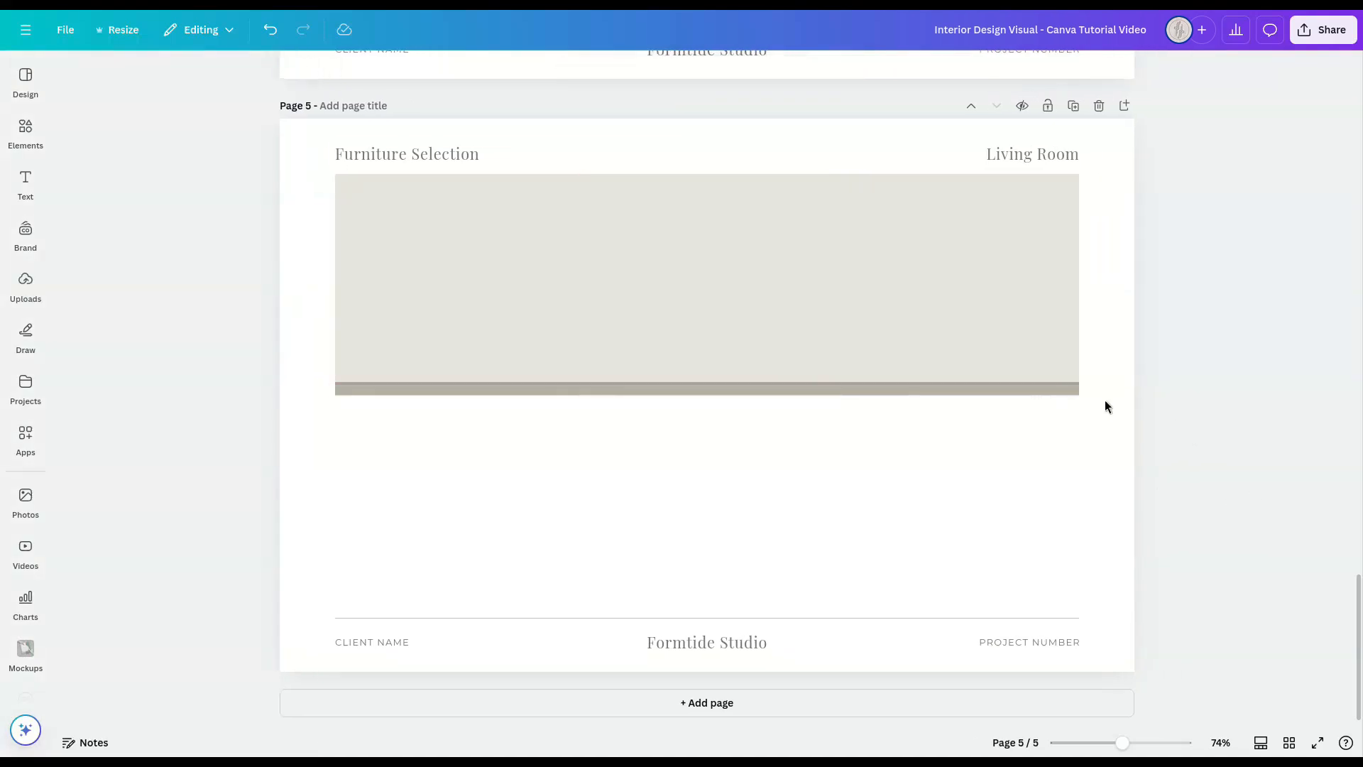
click(1074, 384)
key(Up)
click(1225, 424)
Step: Duplicate the three wall frames and place the copies directly below as floor frames, matched to the content width
click(1002, 262)
shift+click(773, 245)
shift+click(526, 239)
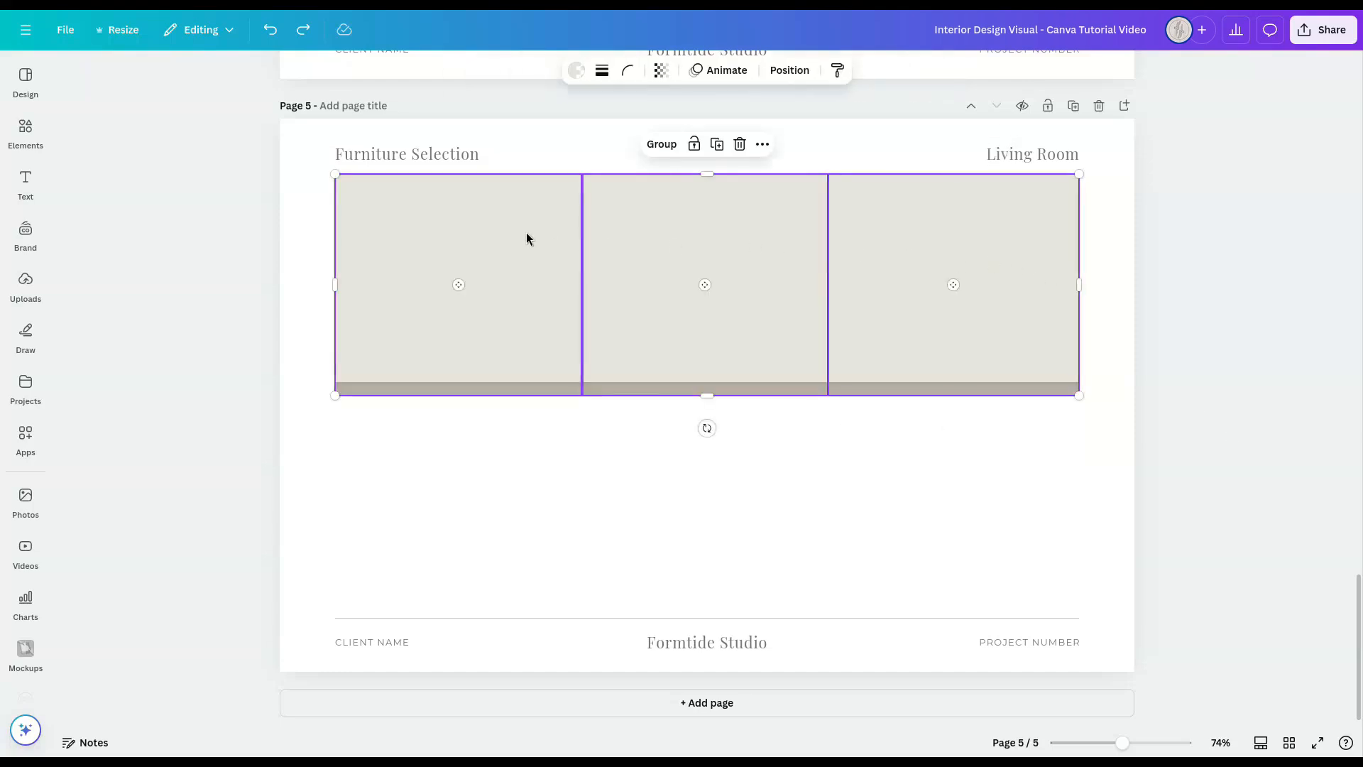
key(ctrl+d)
drag(684, 243, 680, 445)
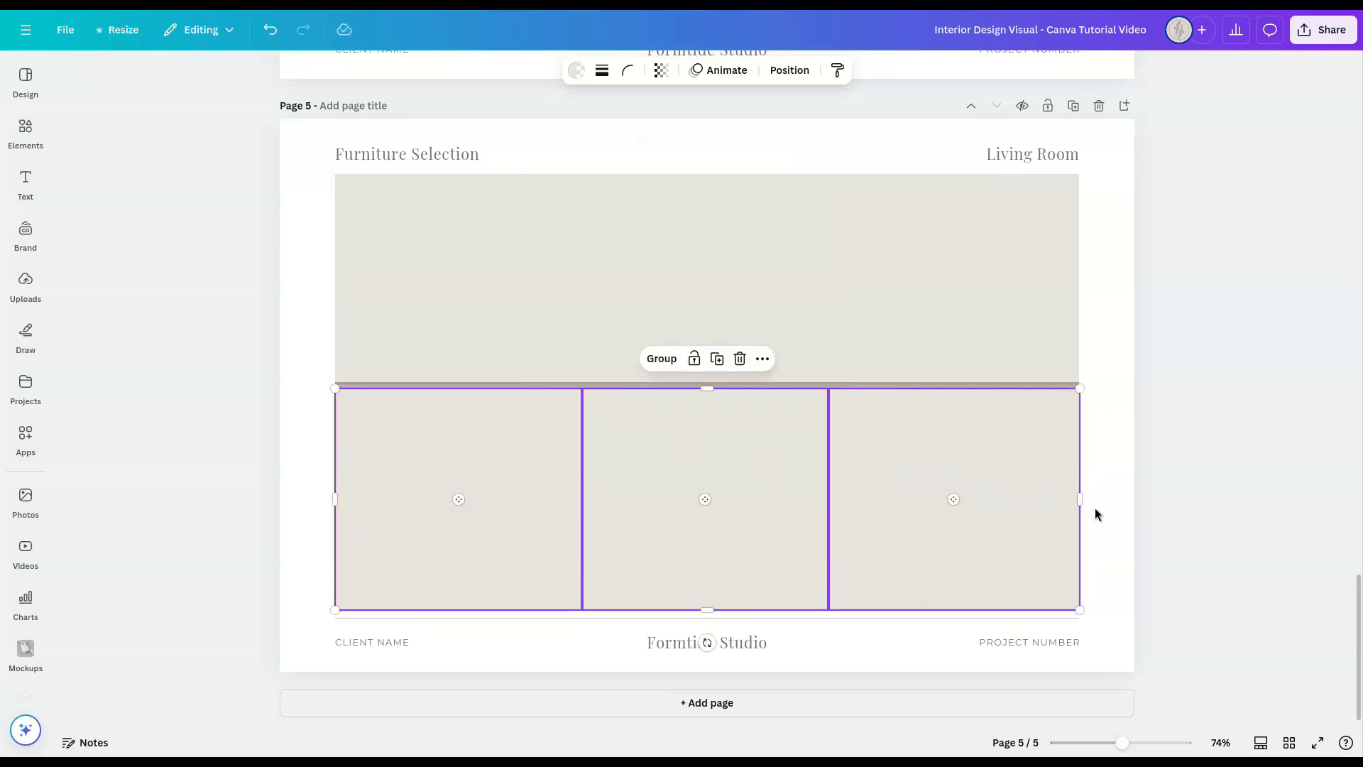
drag(1076, 501, 1078, 498)
click(1278, 506)
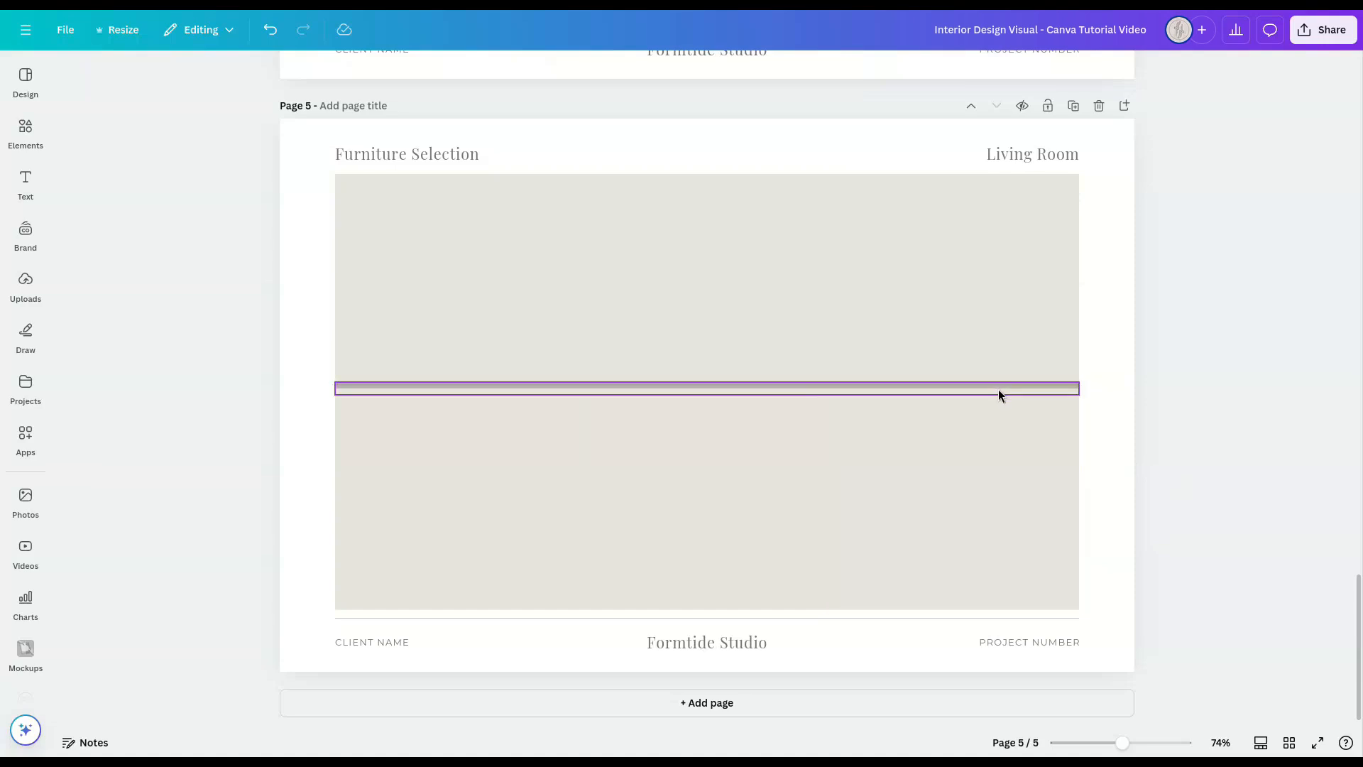
Step: Move the three floor frames down the layer order, beneath the skirting strip and the wall frames
click(983, 434)
shift+click(740, 444)
shift+click(516, 460)
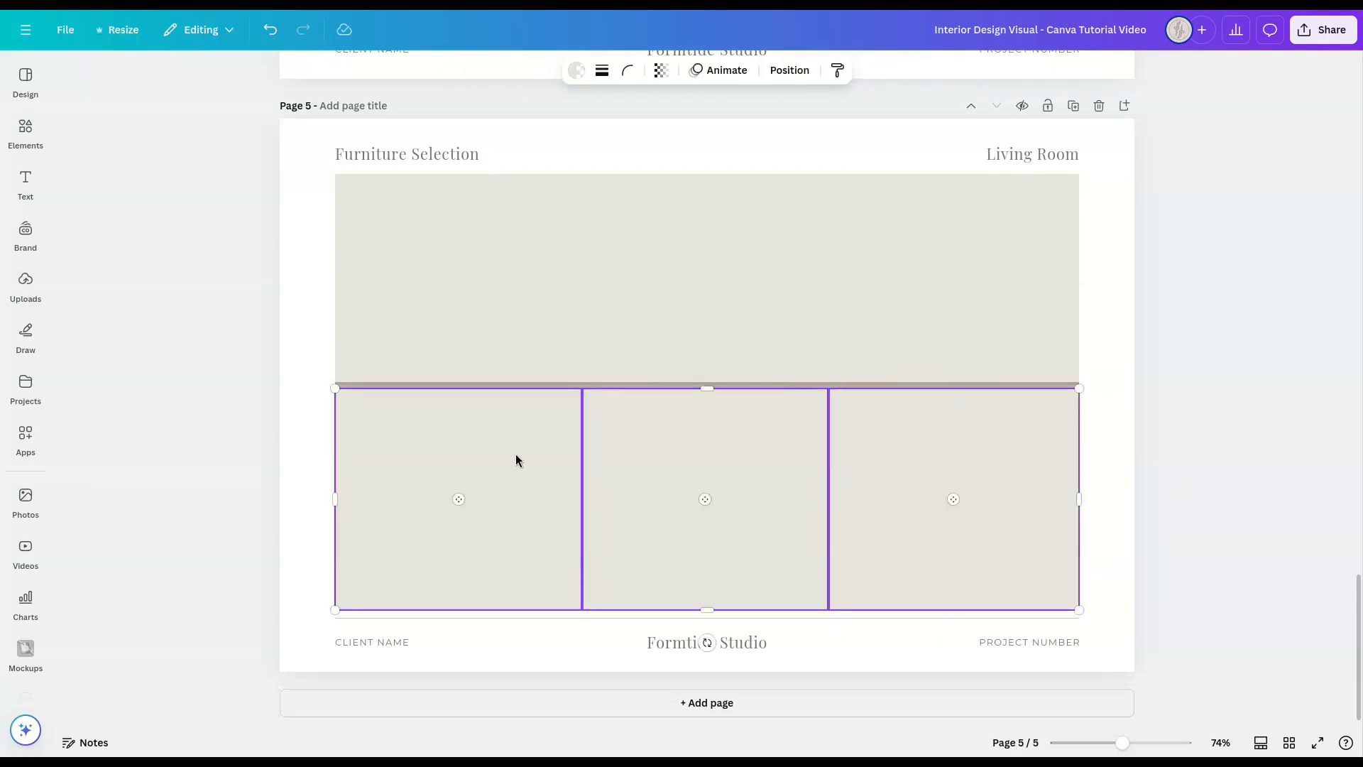
click(777, 71)
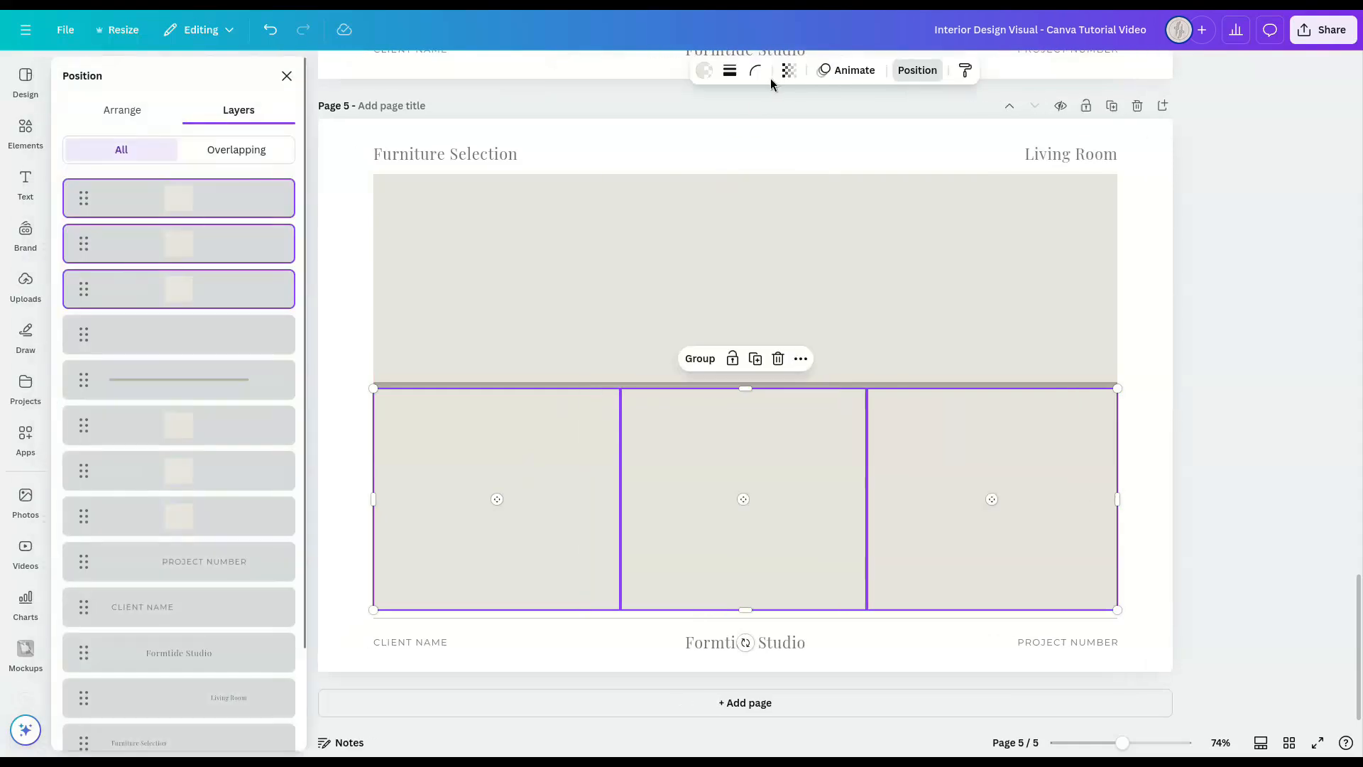
drag(224, 204, 224, 534)
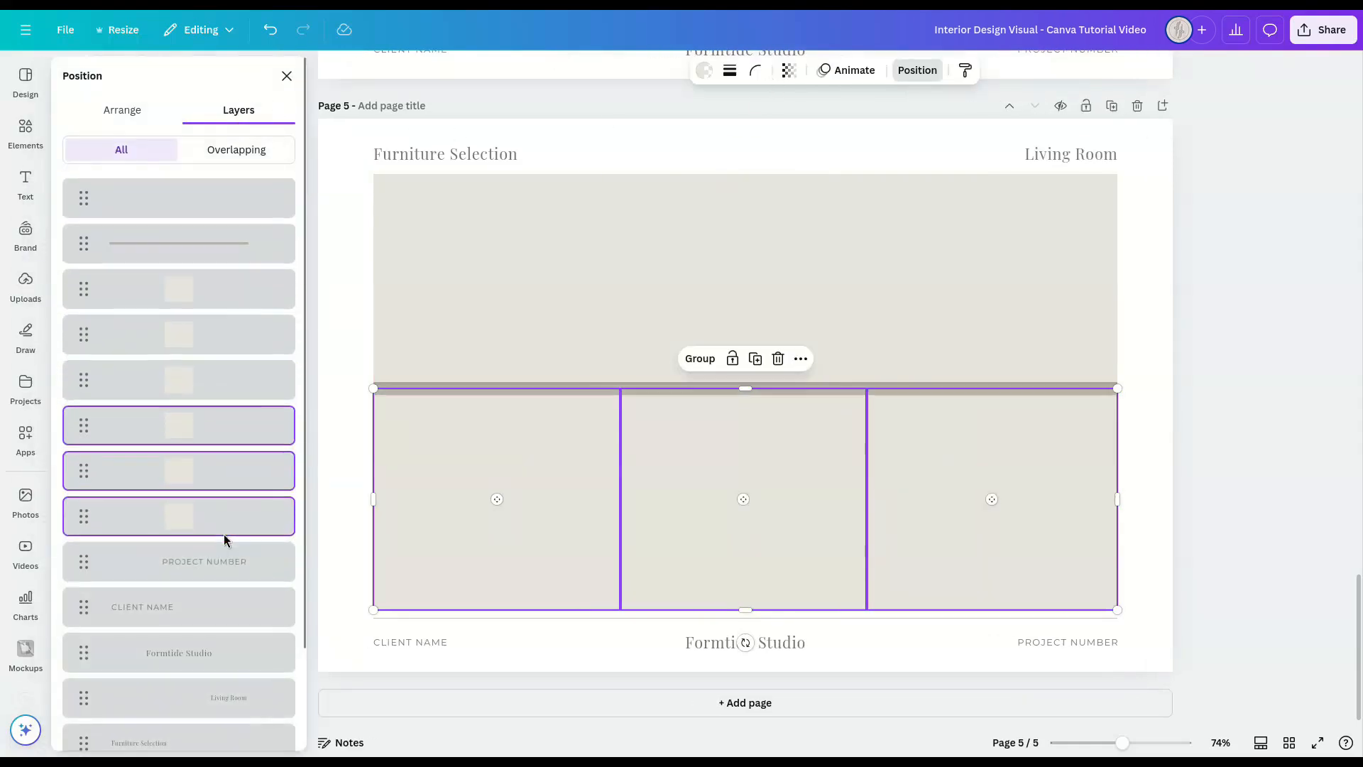
click(286, 76)
click(1204, 429)
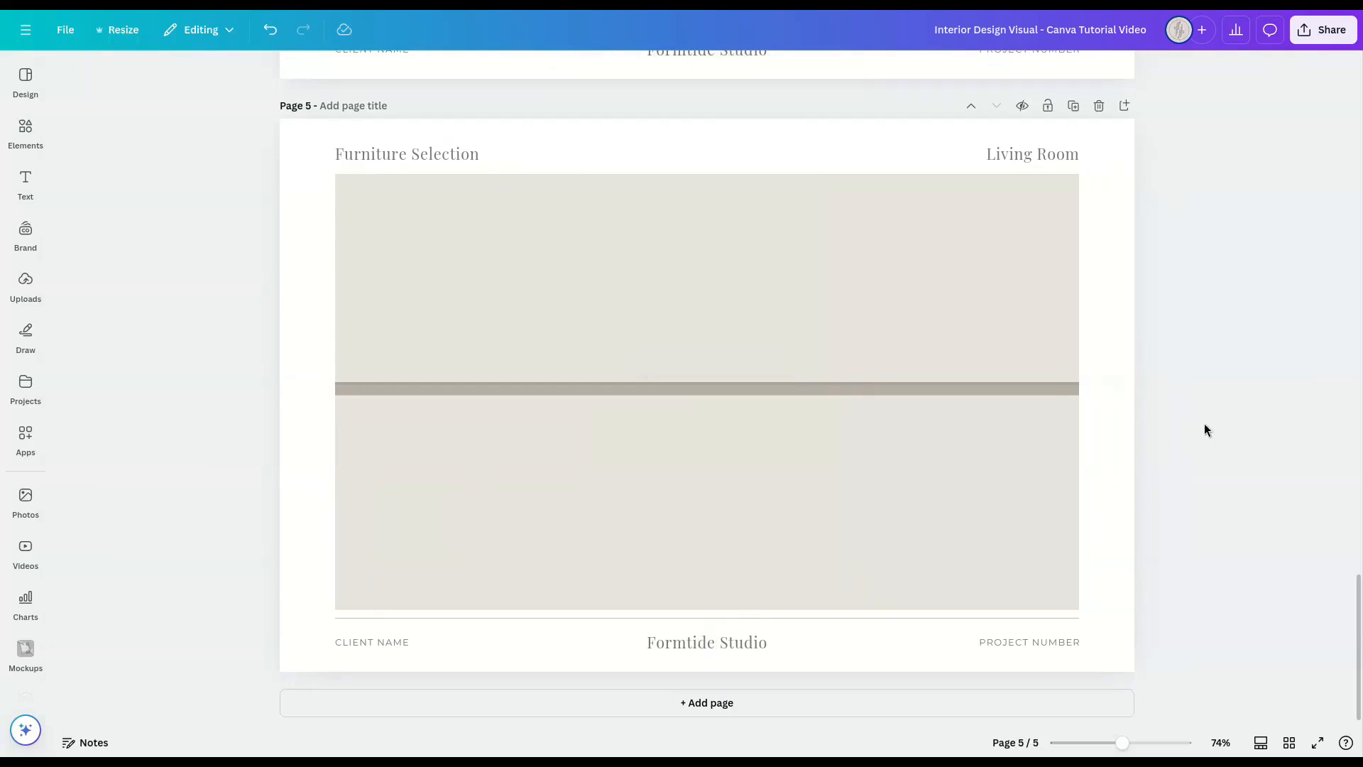
Step: Try out the uploaded round coffee table and black marble side table images on the page, deleting each one
click(26, 281)
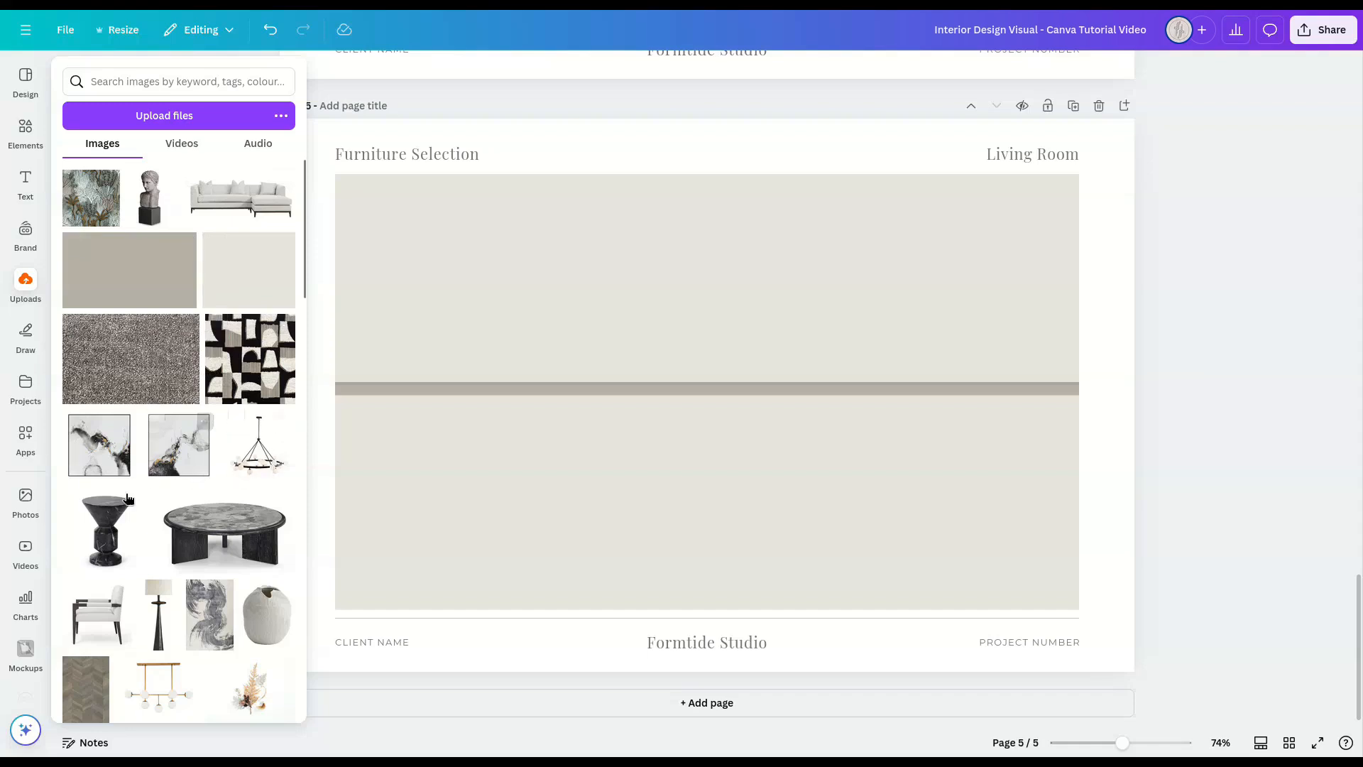
click(223, 535)
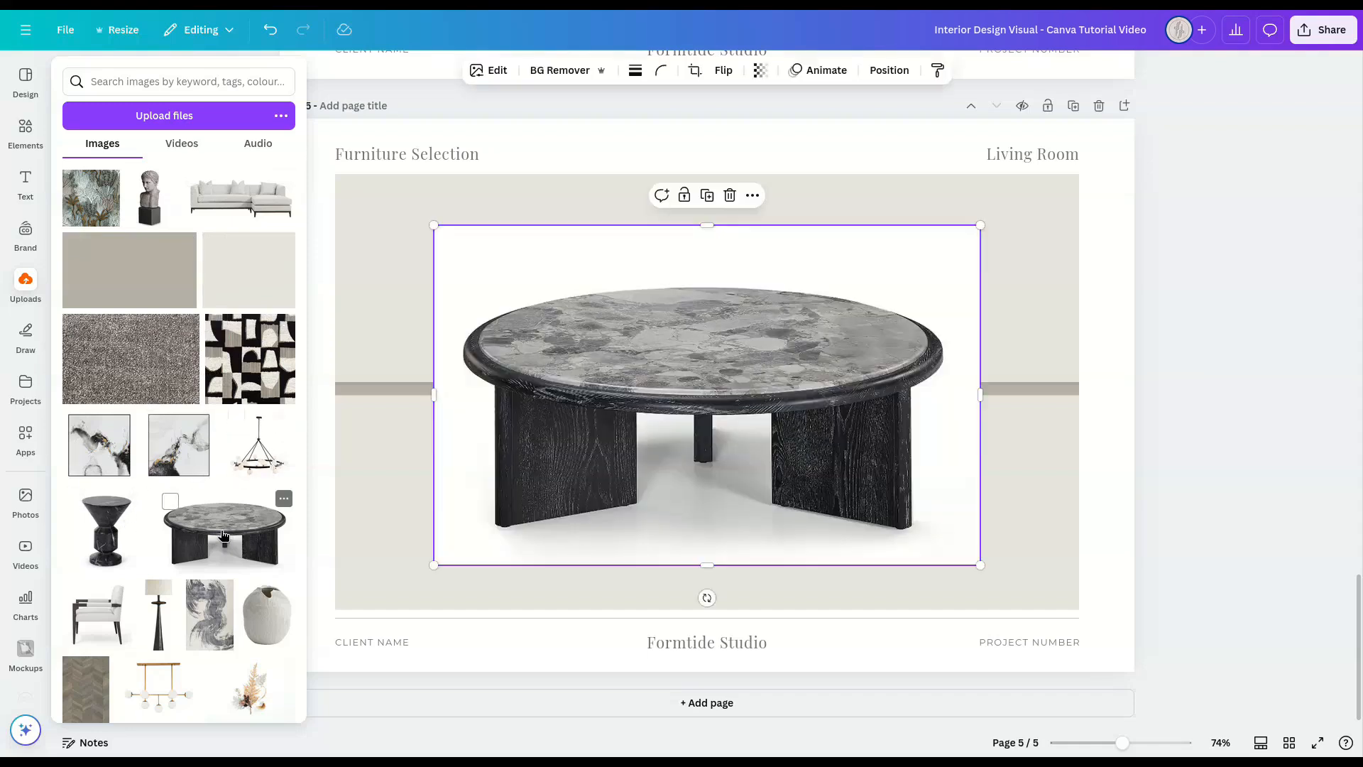
key(Delete)
click(117, 531)
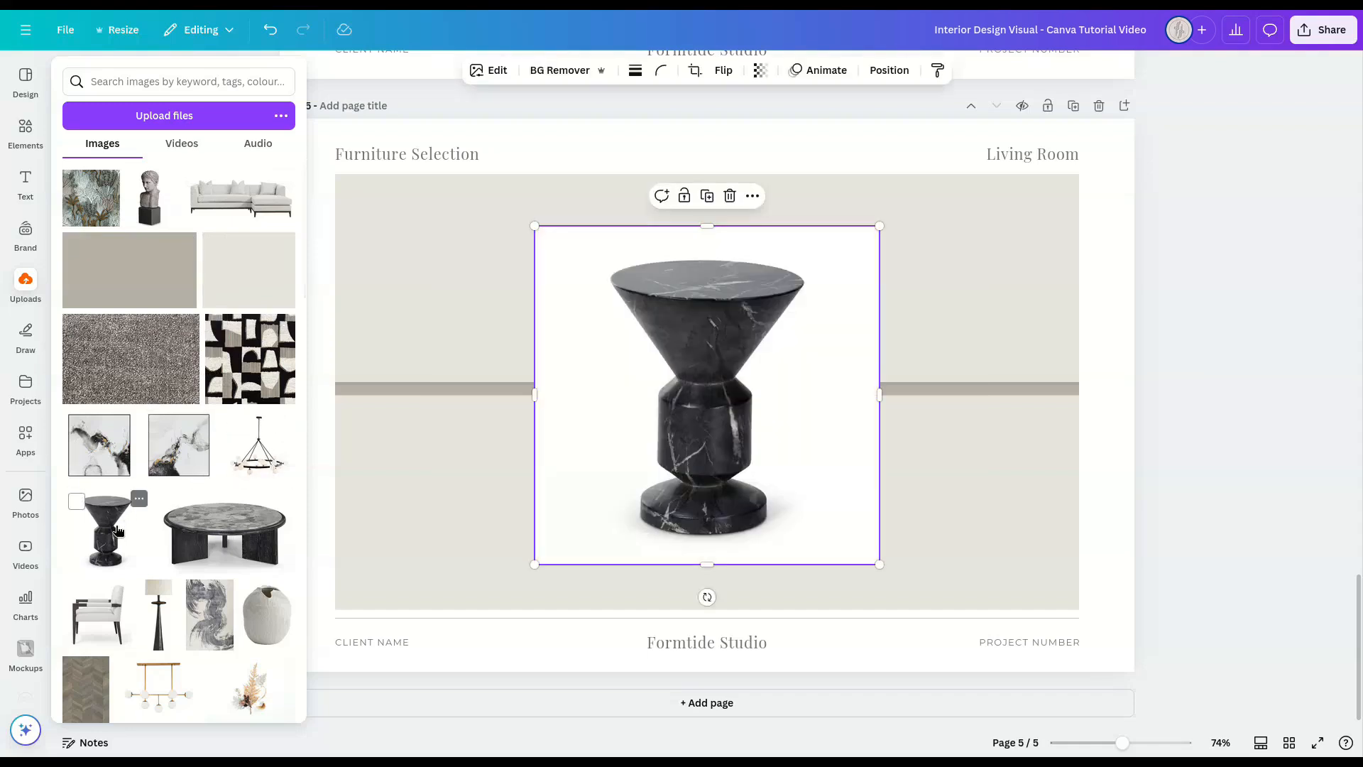
key(Delete)
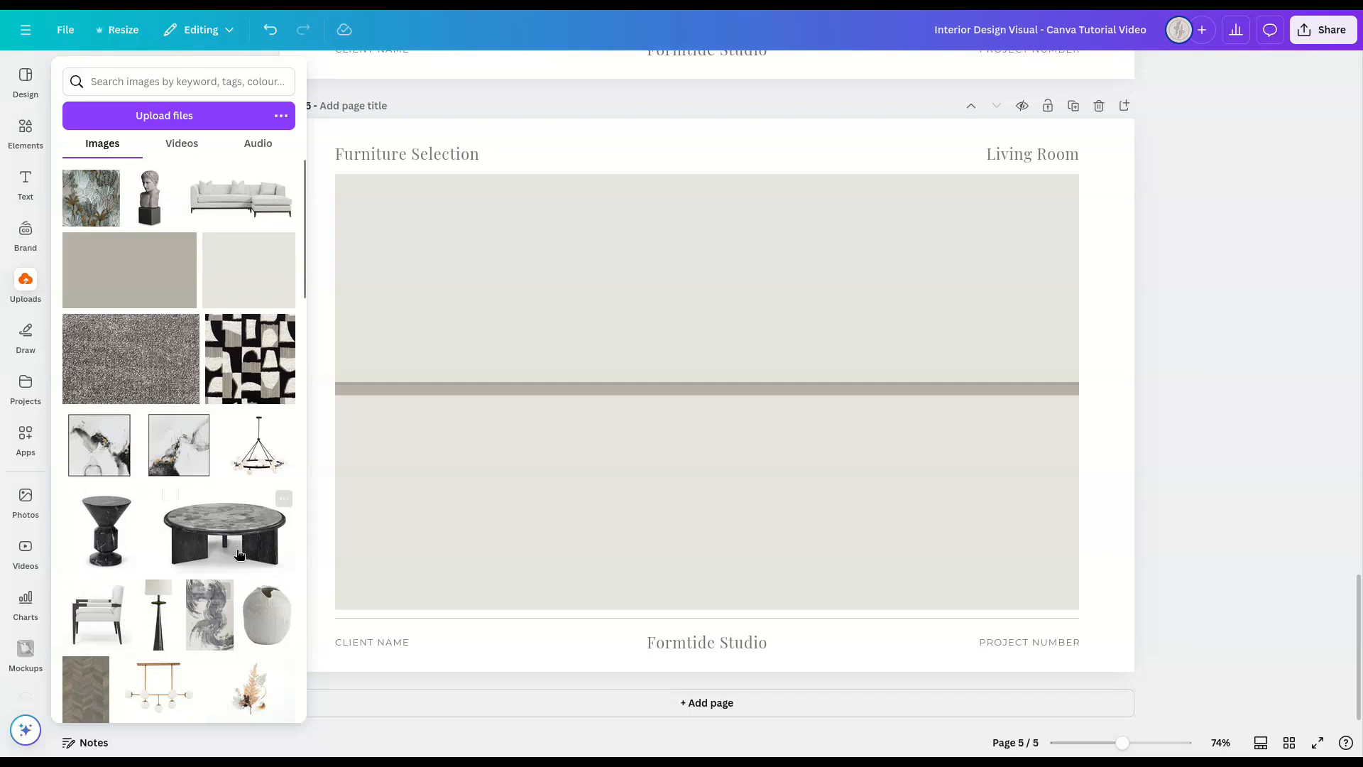
drag(225, 526, 1232, 420)
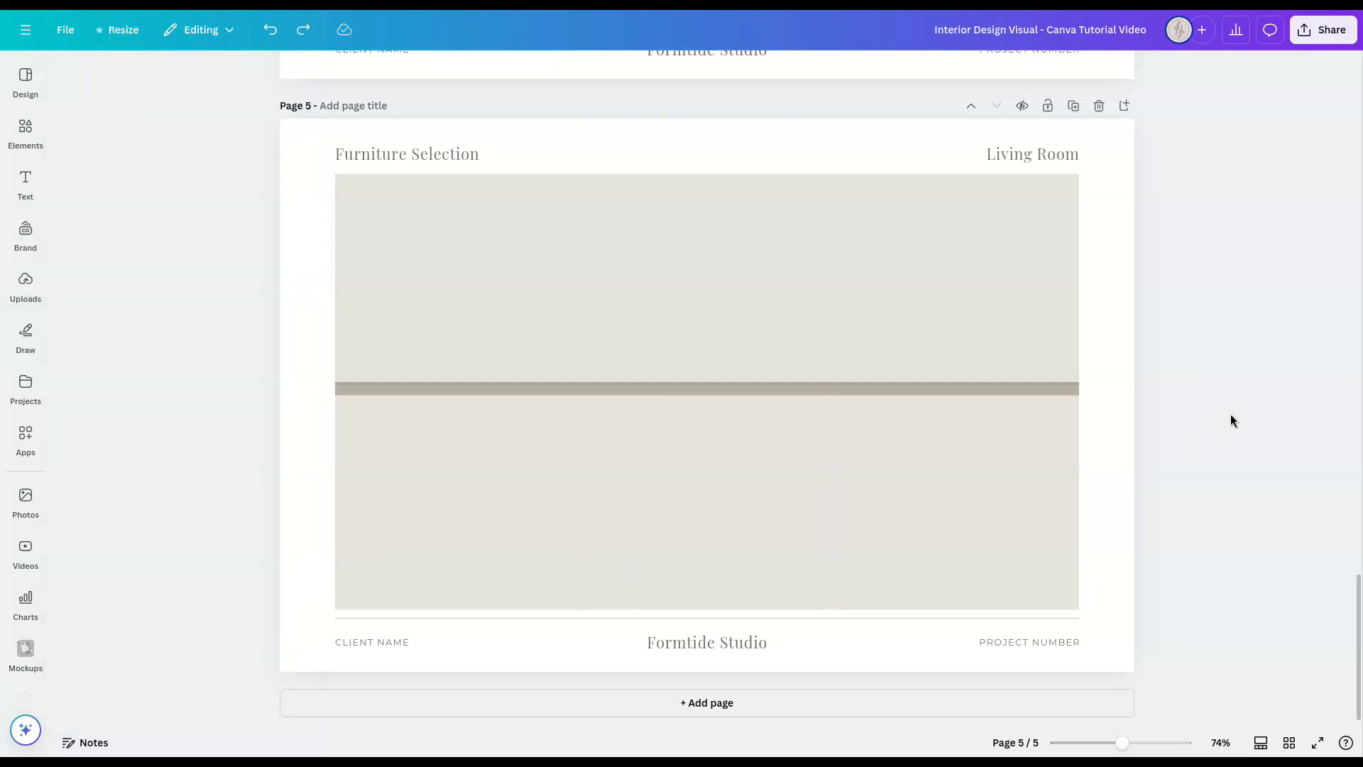
Step: Fill the left floor frame with the uploaded chevron wood image, rotate it 90 degrees inside the frame and enlarge it
click(26, 284)
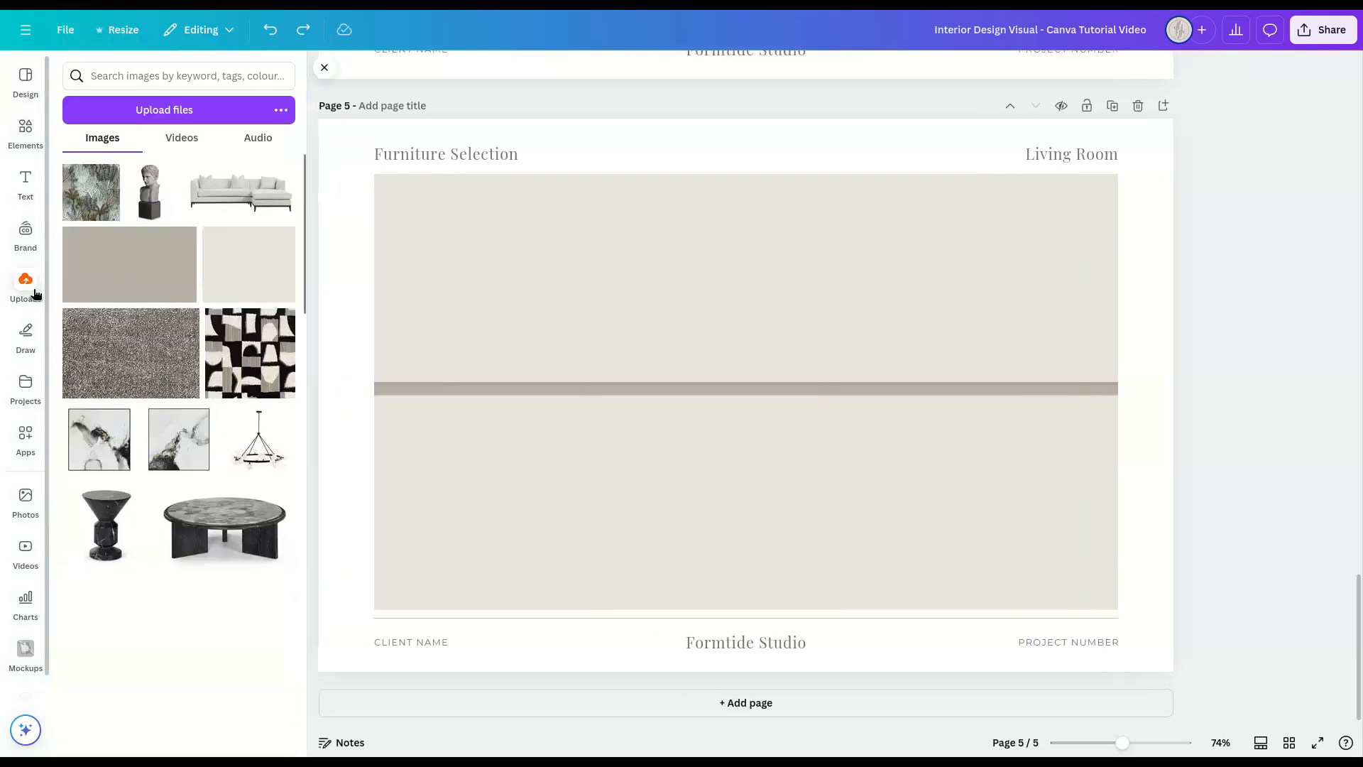
drag(84, 701, 496, 508)
double_click(494, 501)
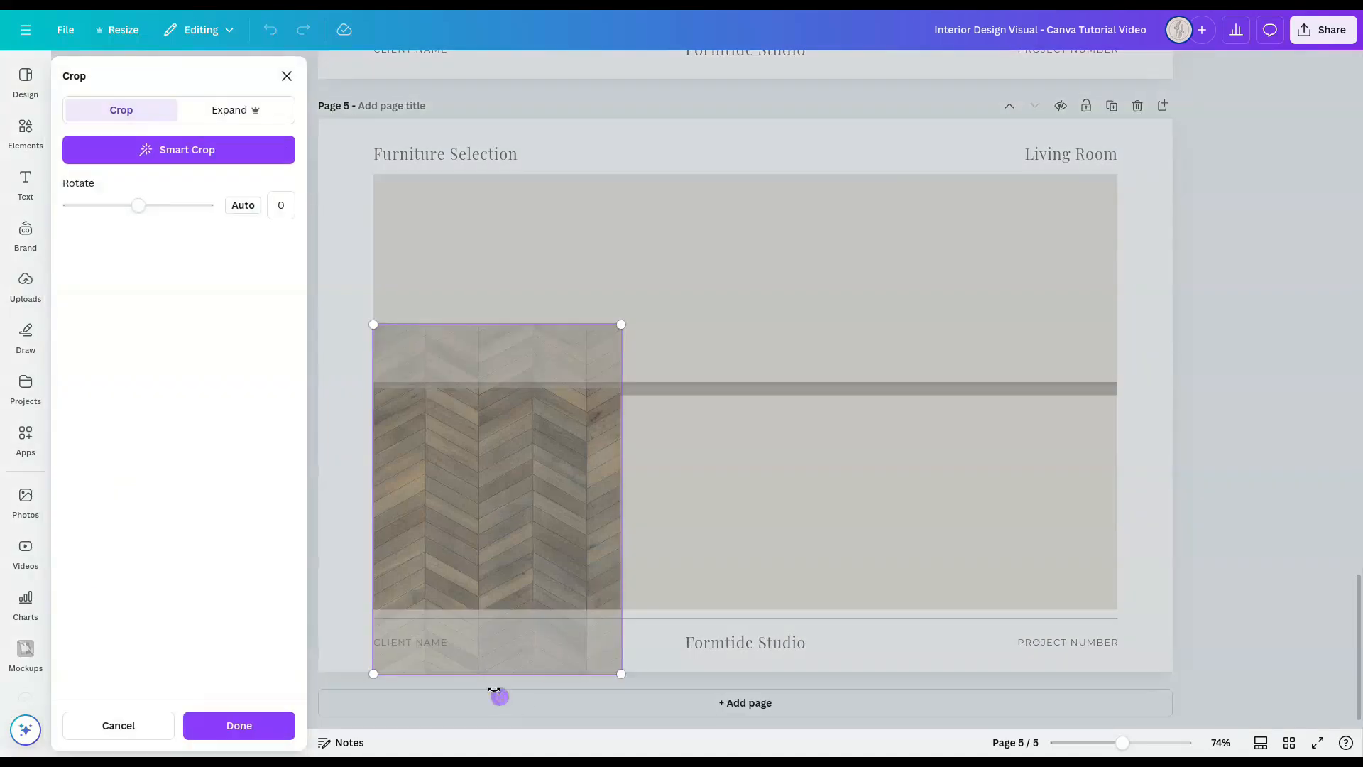
drag(499, 696, 306, 502)
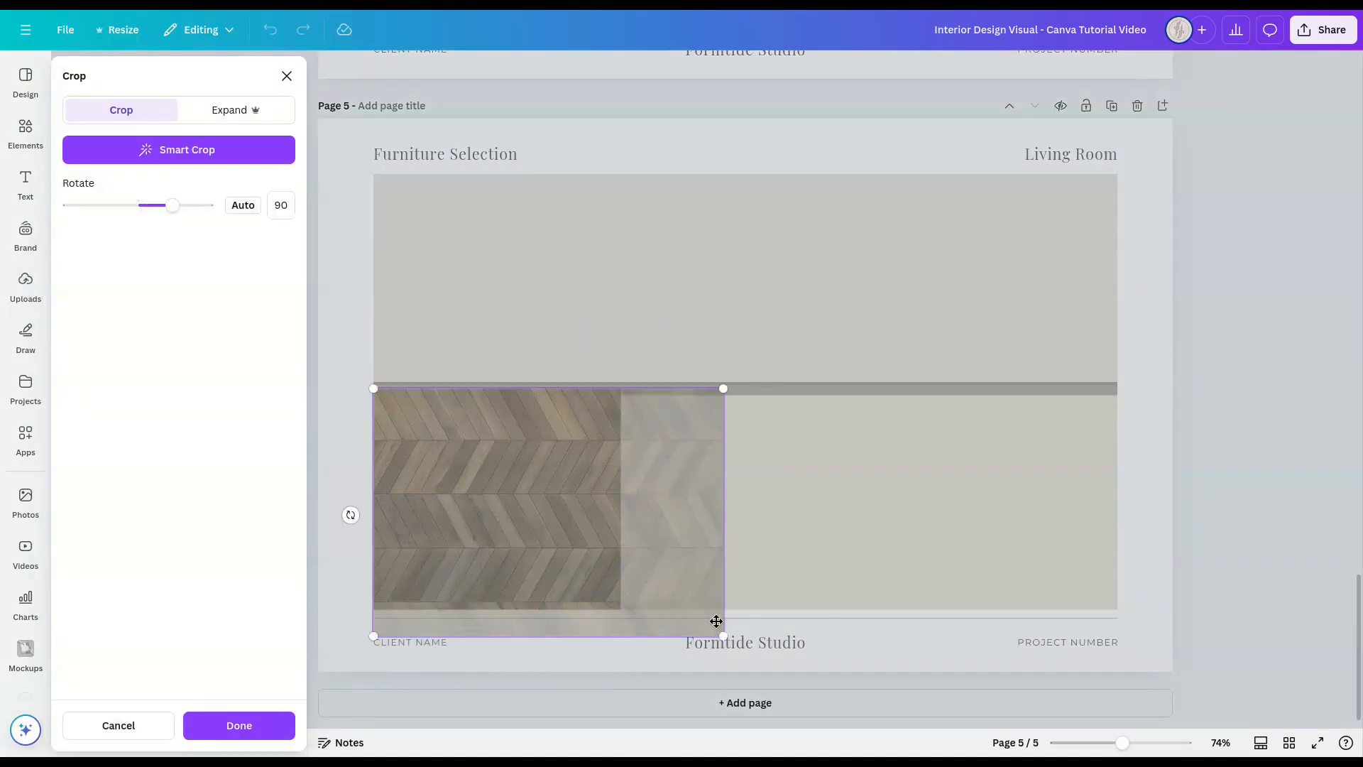
drag(718, 621, 881, 744)
click(1213, 573)
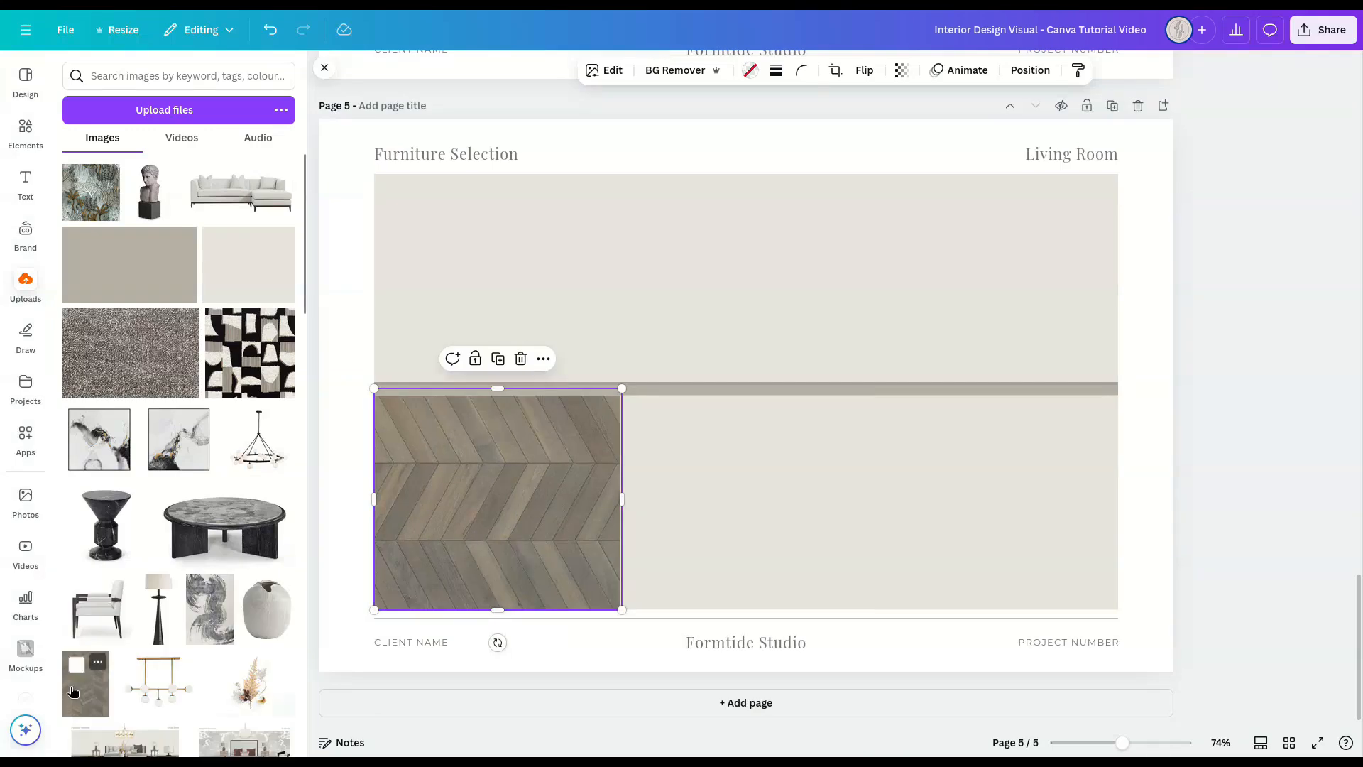
Step: Fill the middle and right floor frames with the chevron wood image, rotating the middle one 90 degrees and enlarging it to match
drag(86, 683, 767, 497)
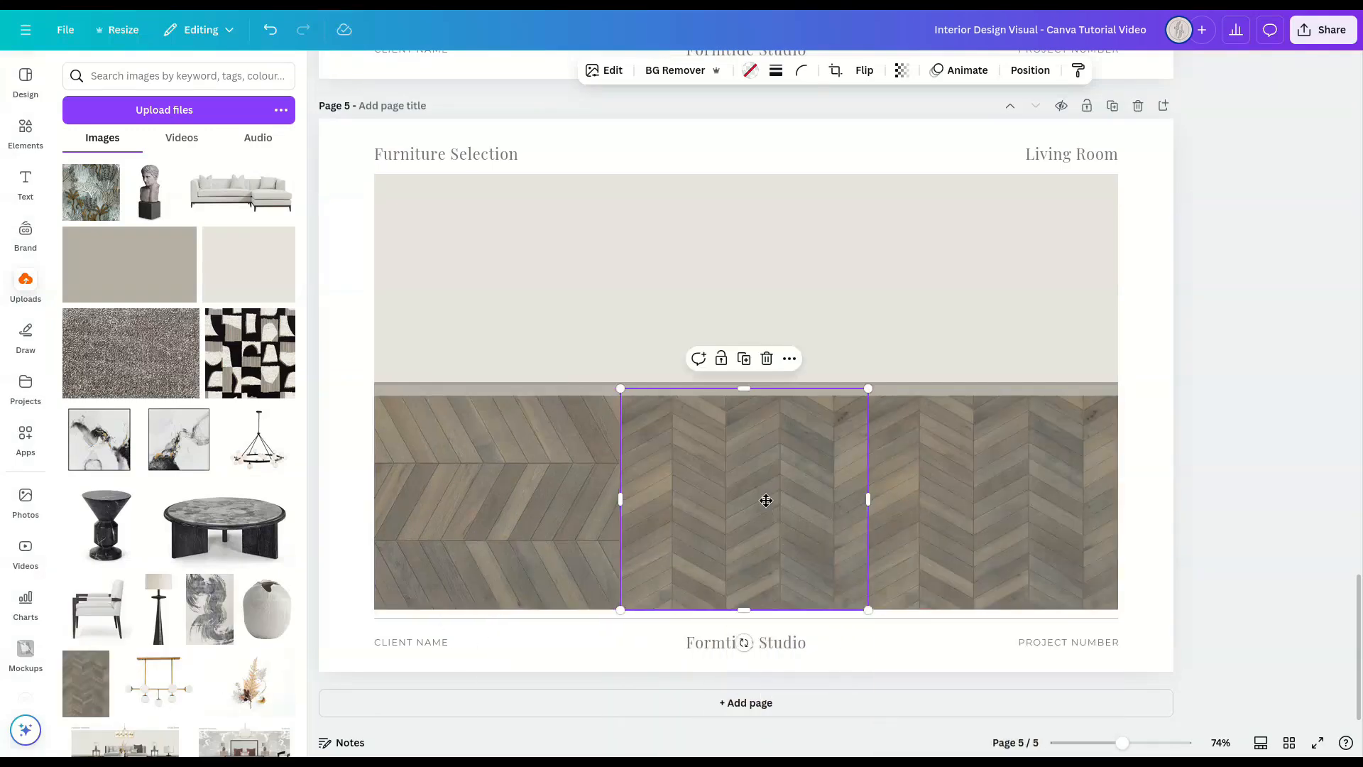
double_click(765, 525)
drag(746, 700, 547, 501)
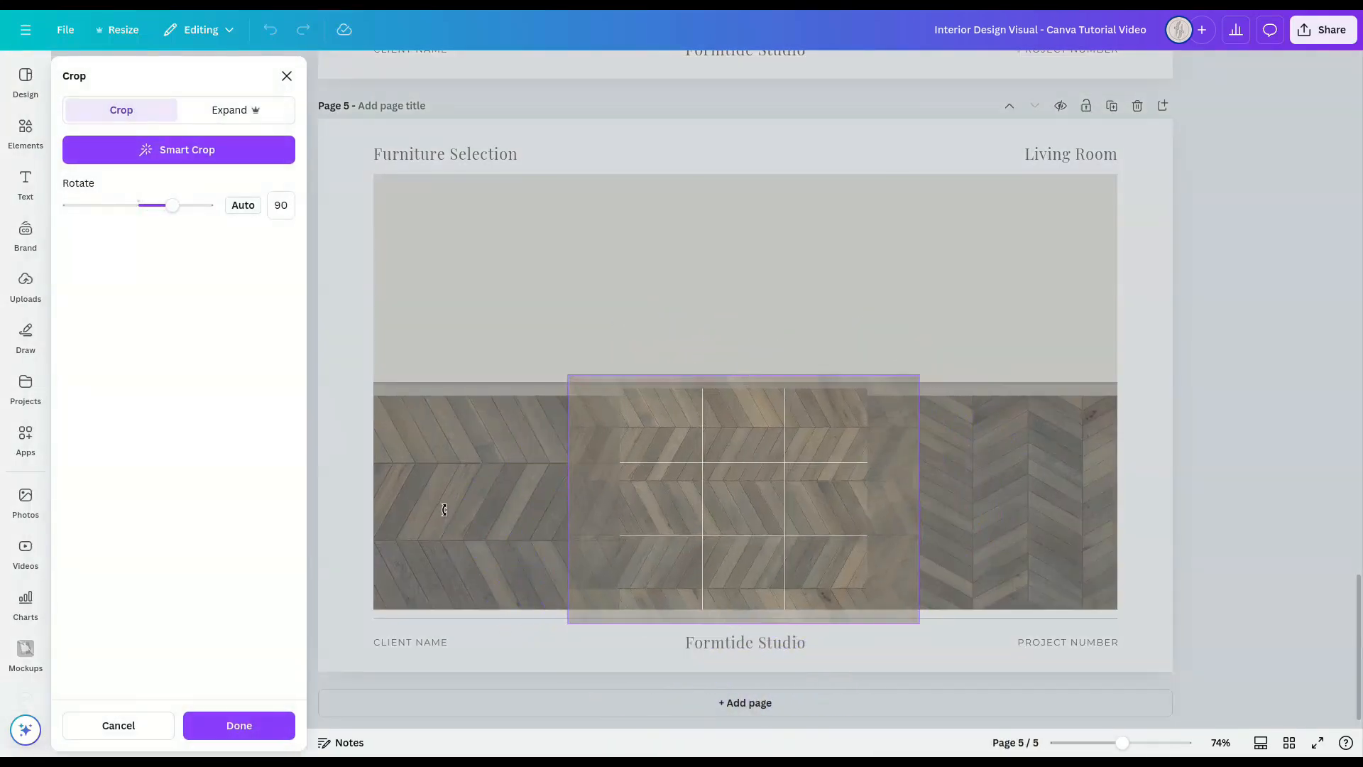
drag(727, 493, 782, 502)
drag(977, 638, 1120, 728)
Step: Rotate the chevron wood image in the right floor frame 90 degrees and enlarge it to match the neighbouring planks
click(1067, 522)
double_click(1066, 521)
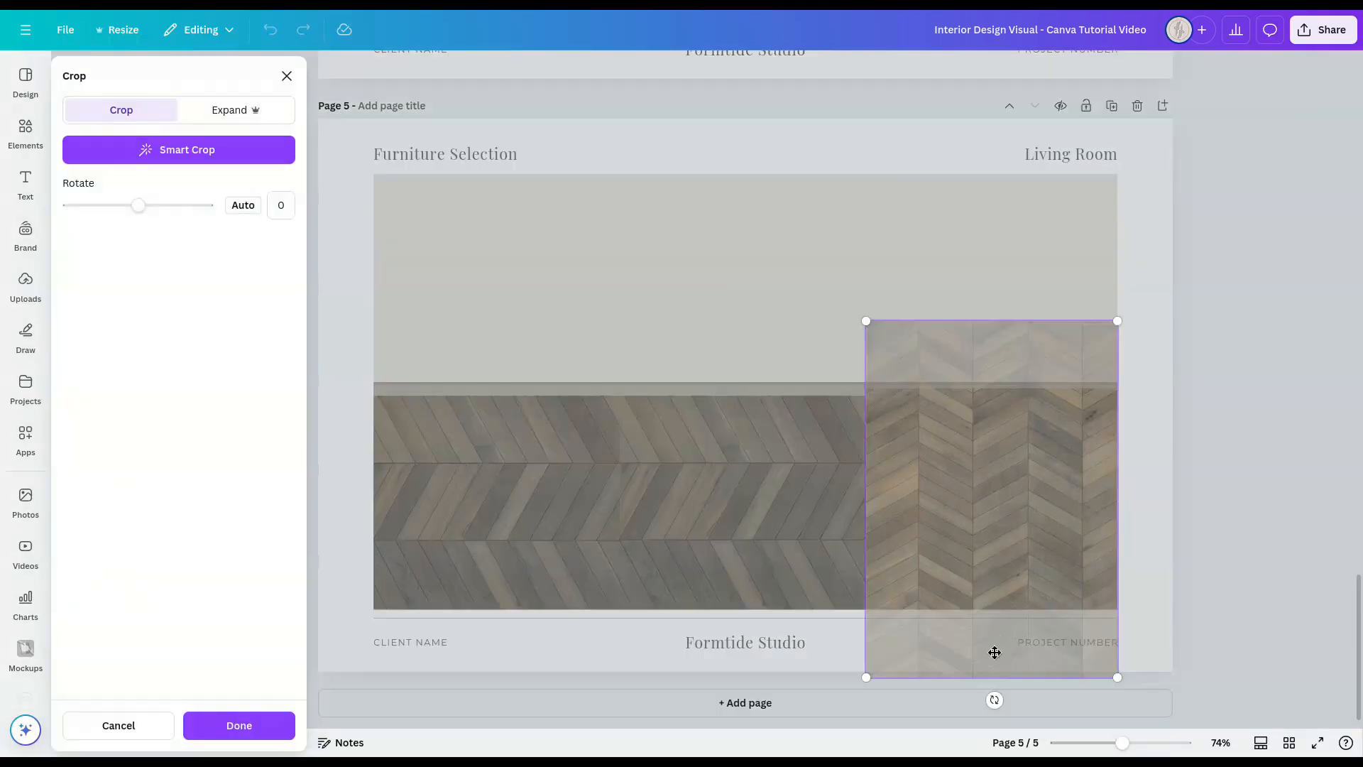
drag(993, 697, 688, 511)
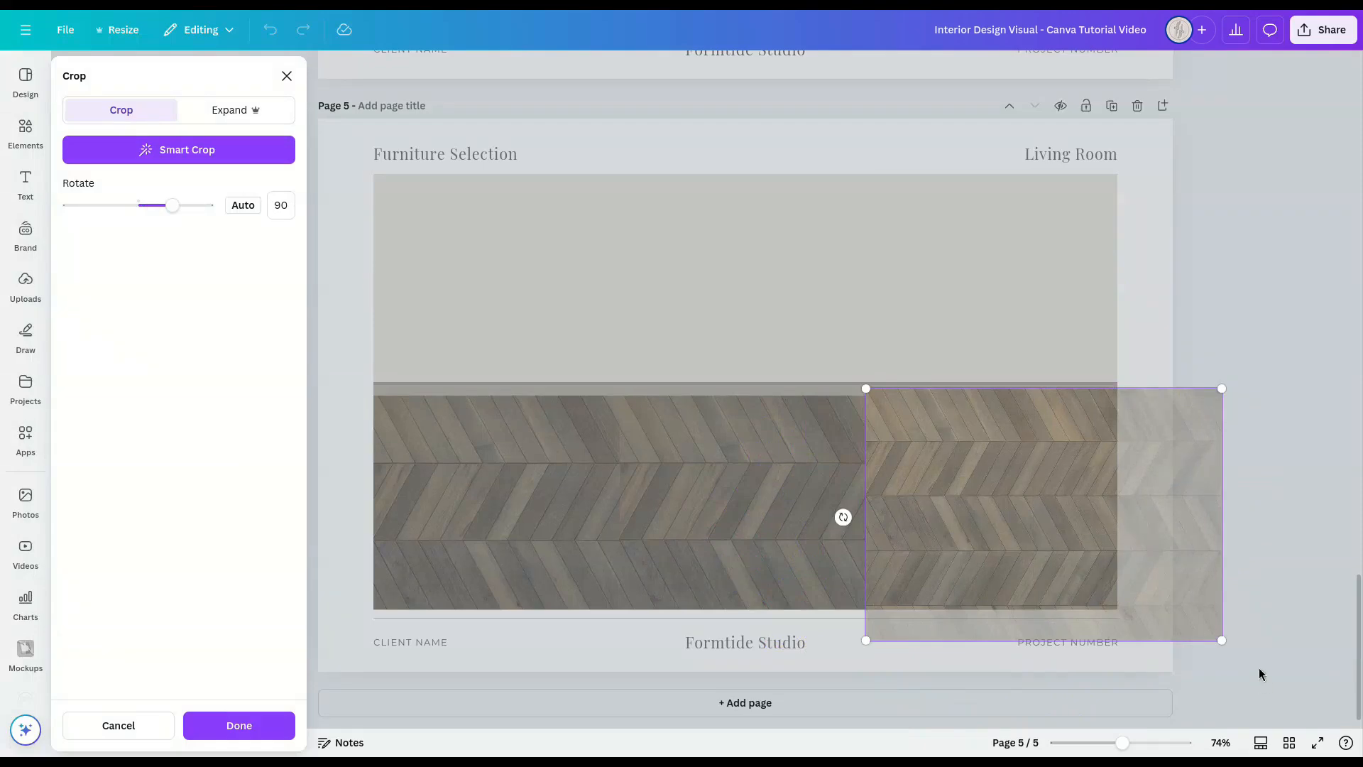
drag(1223, 641, 1360, 727)
click(1272, 347)
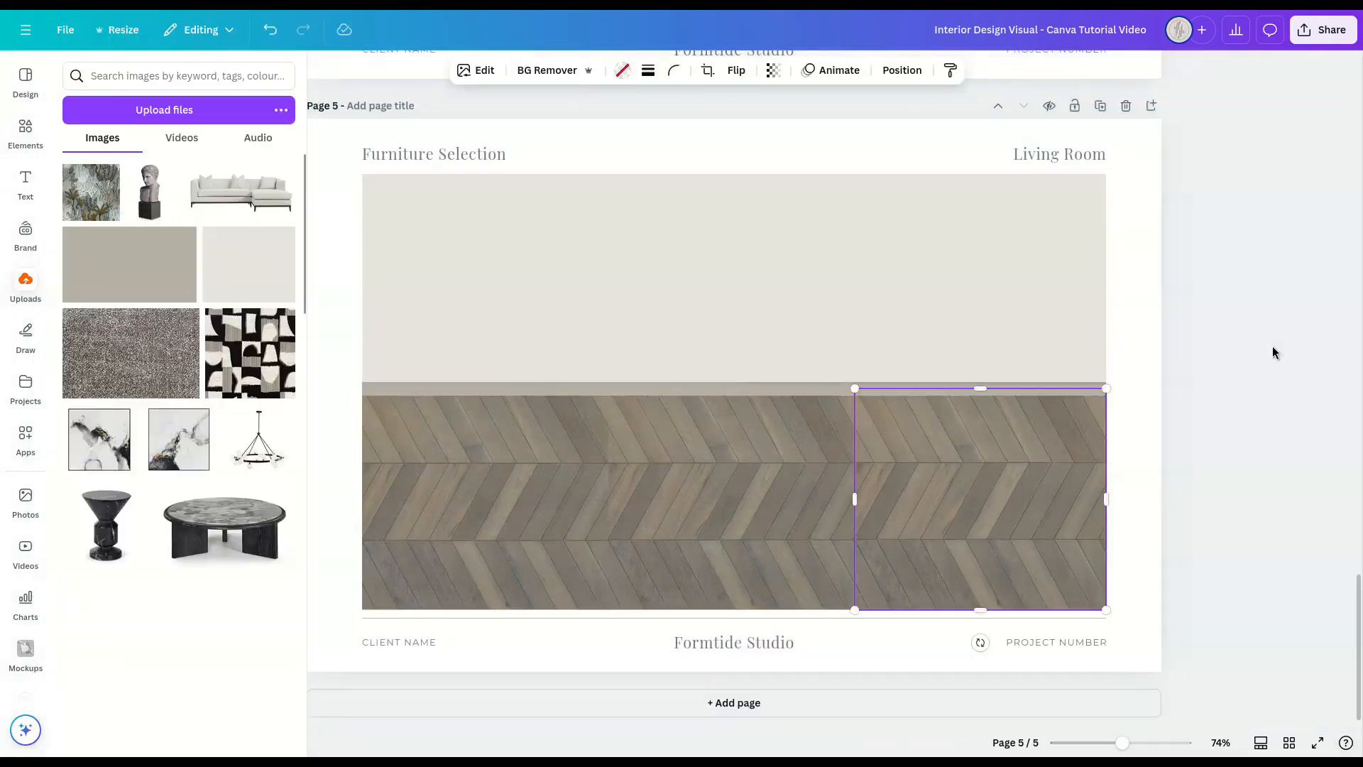
click(1208, 493)
double_click(1014, 502)
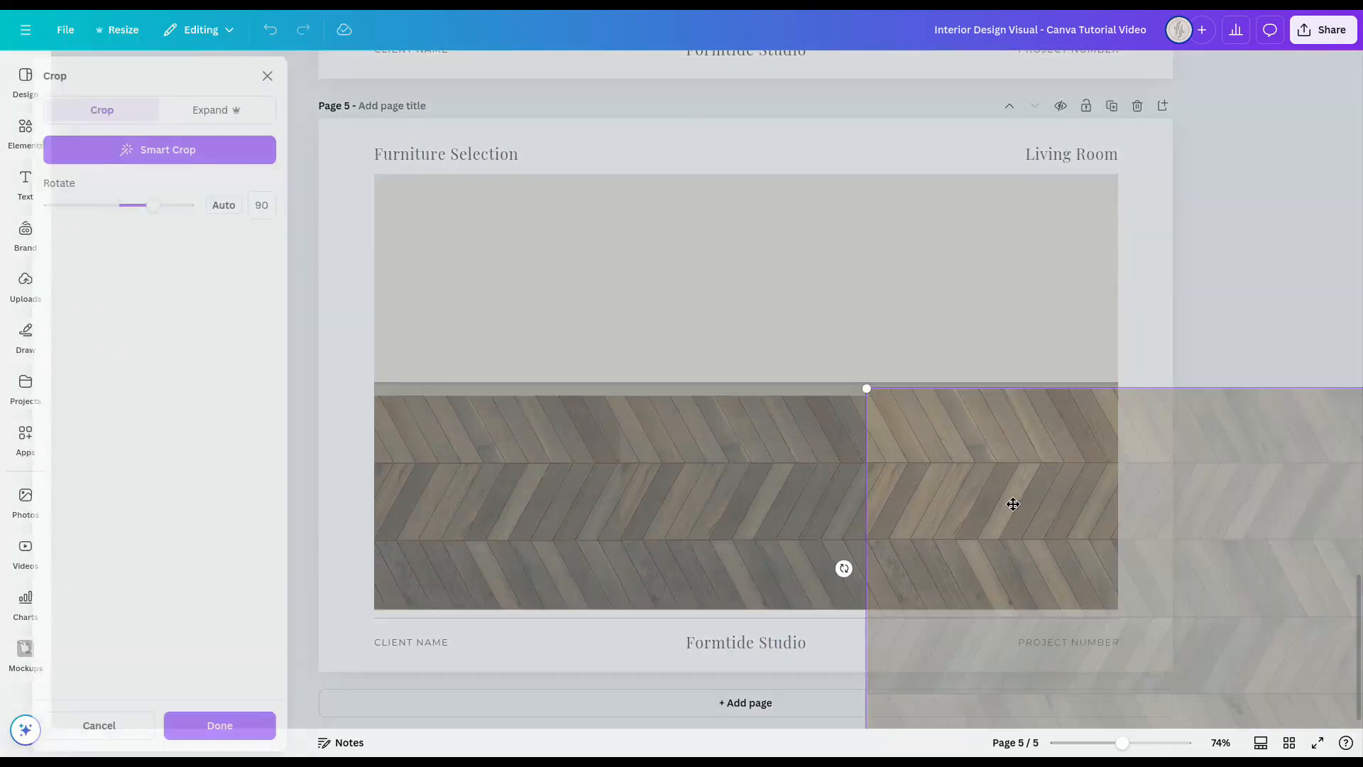
key(Return)
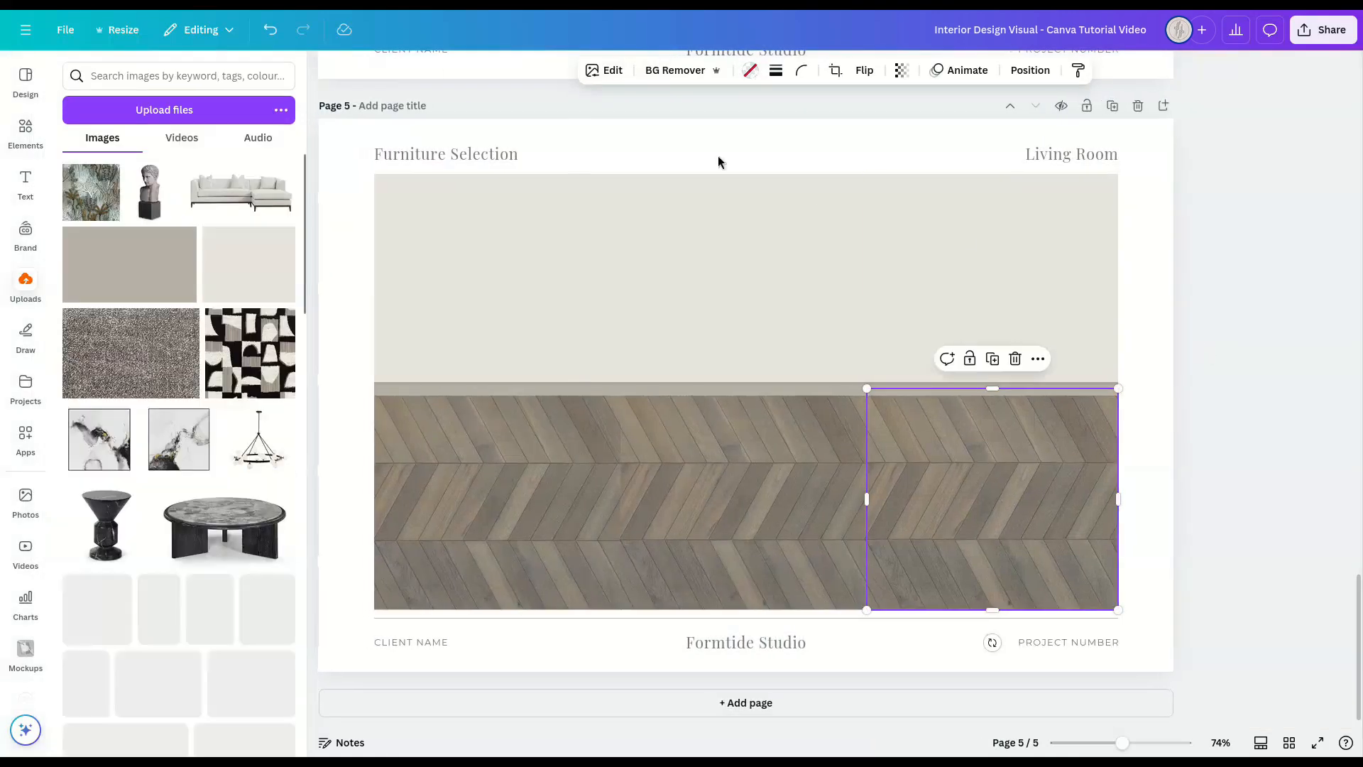
Step: Apply the Myst filter at full intensity to the right, middle and left chevron floor images
click(604, 70)
click(280, 280)
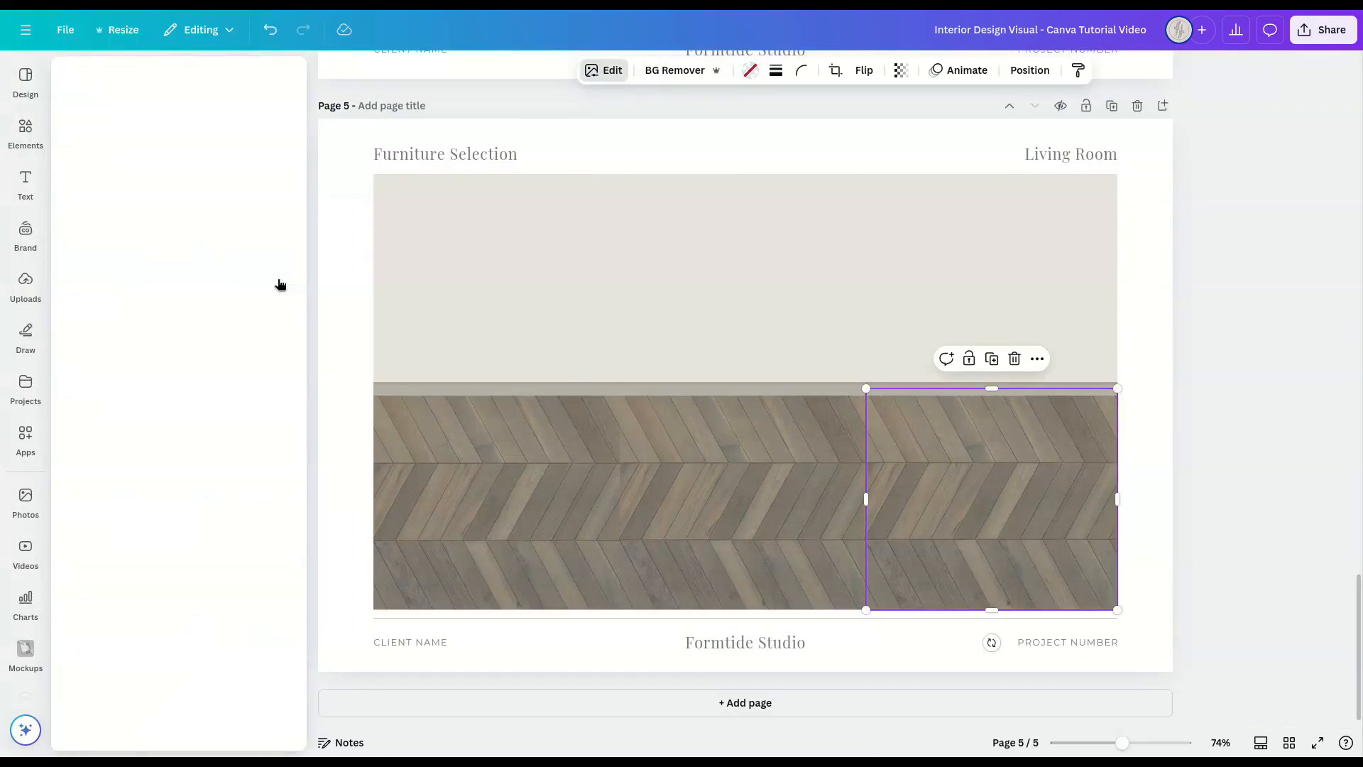
click(270, 375)
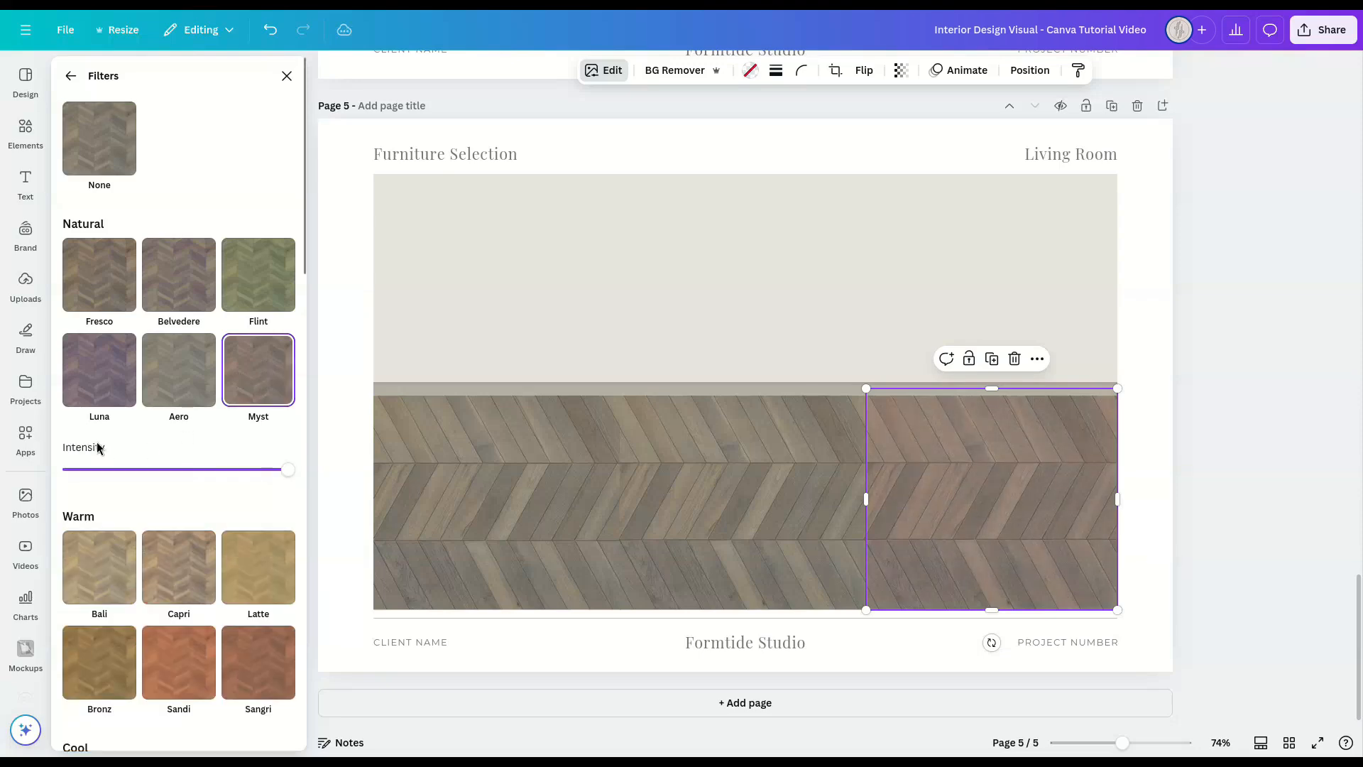
mouse_move(279, 472)
mouse_down()
mouse_move(177, 468)
mouse_move(287, 469)
mouse_up()
click(717, 497)
click(271, 371)
click(448, 418)
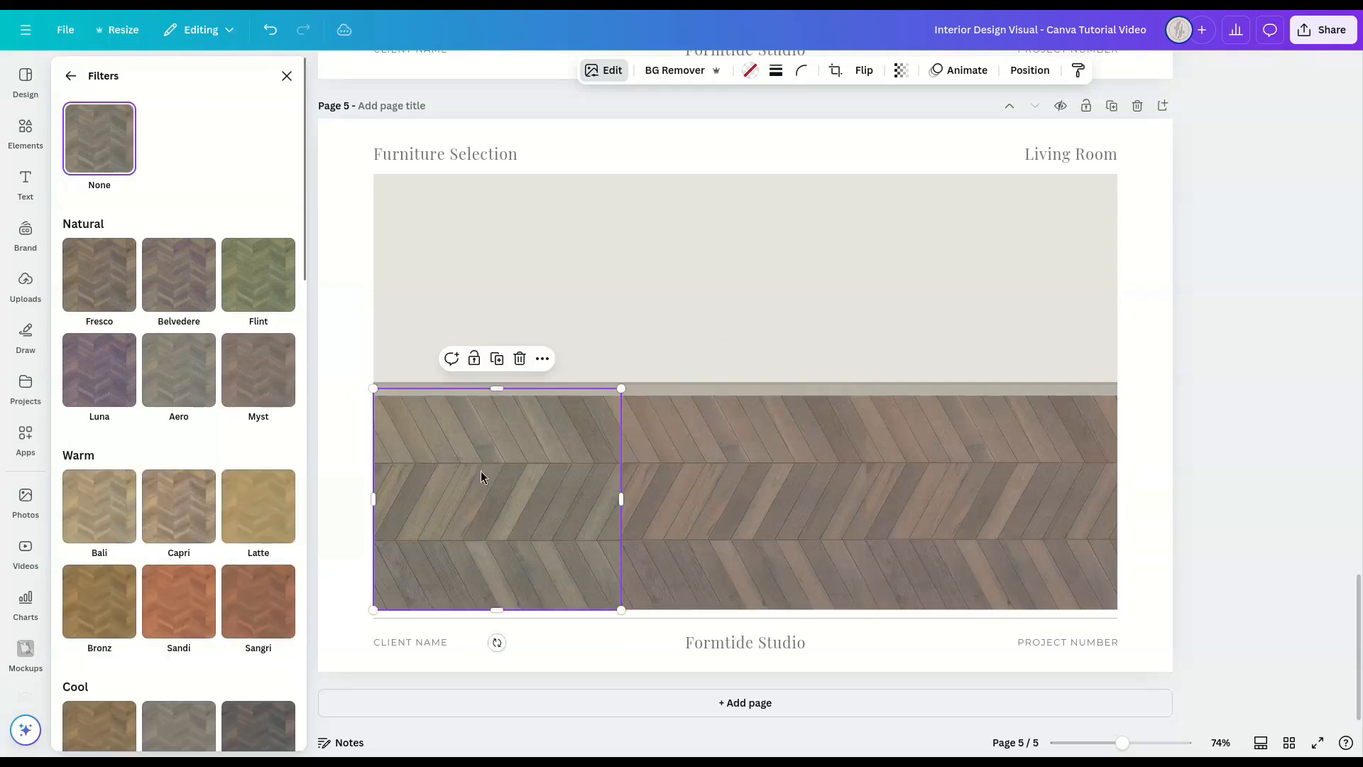
click(254, 366)
click(1232, 472)
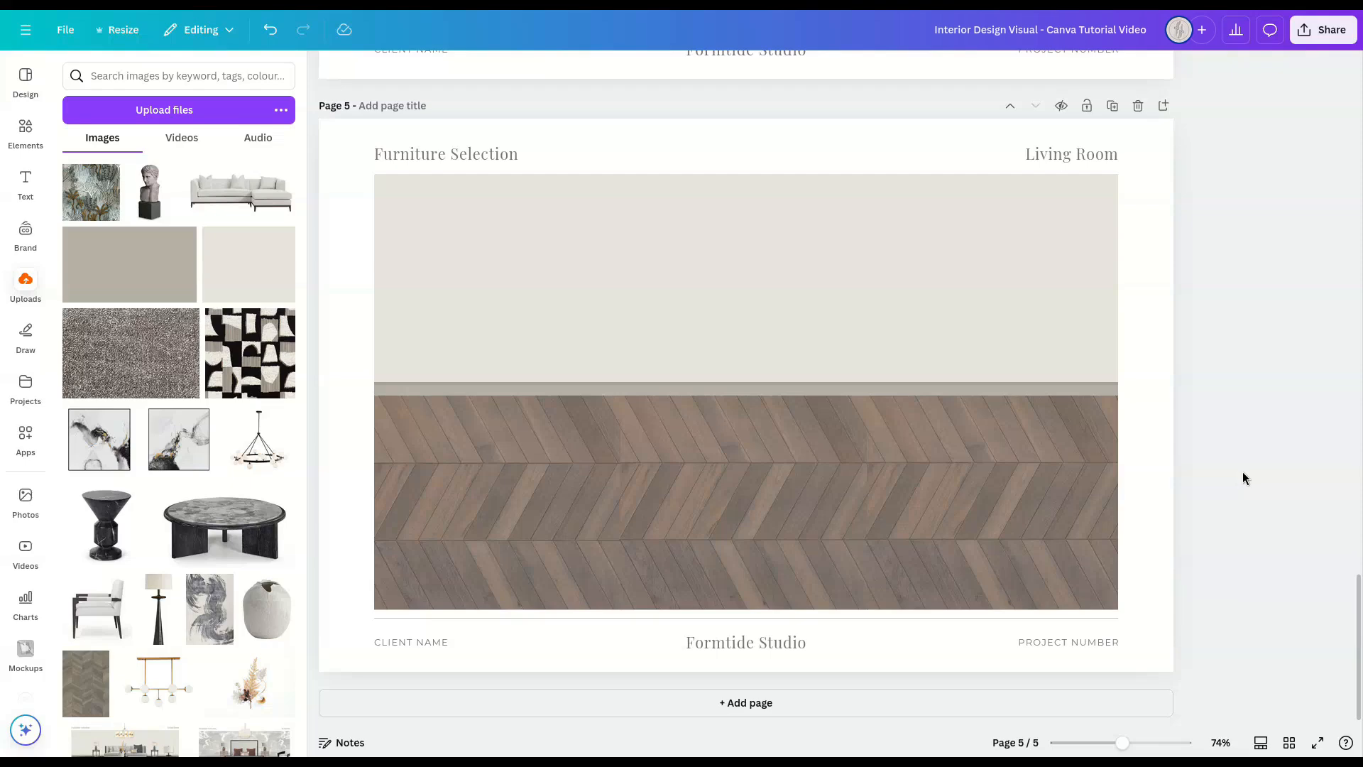
Step: Search the elements for "shadow" and add the soft grey oval shadow graphic to the page
click(25, 129)
click(132, 76)
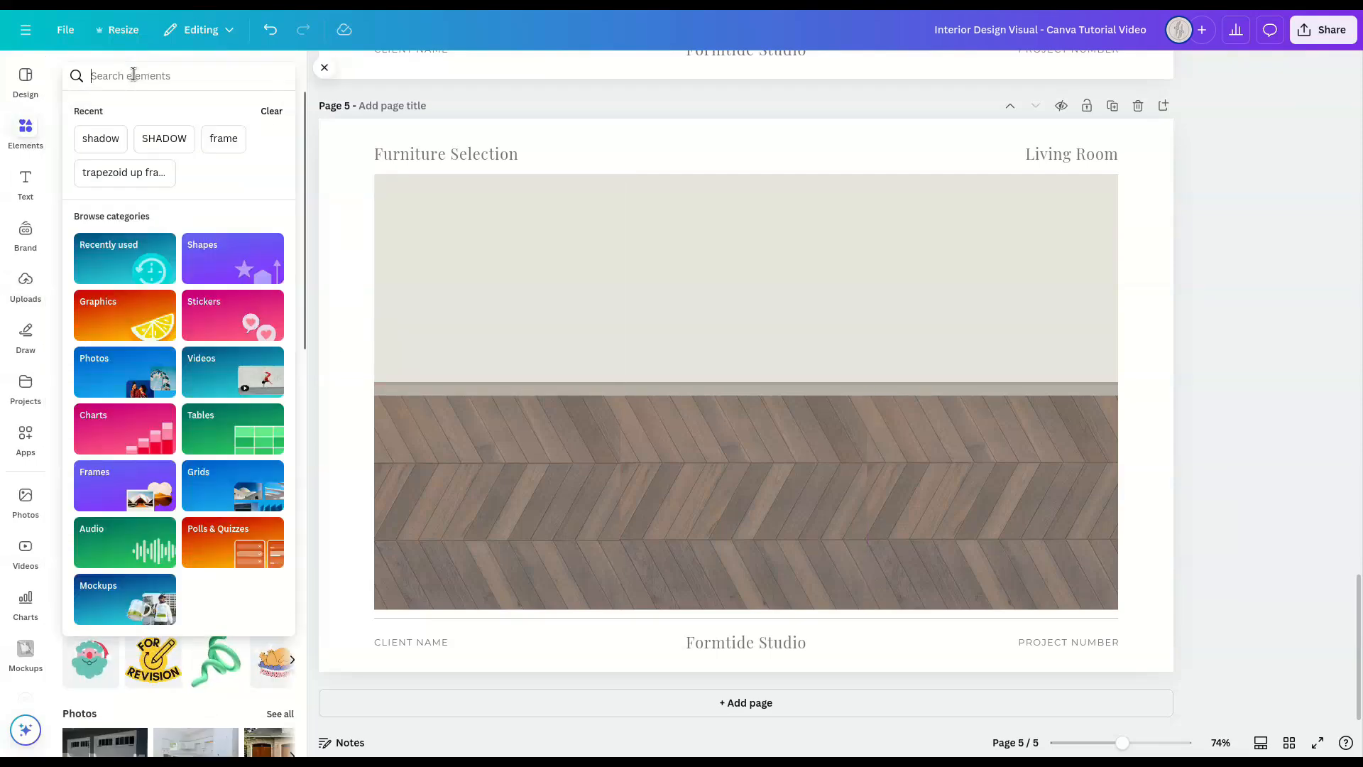
text(shadow)
key(Return)
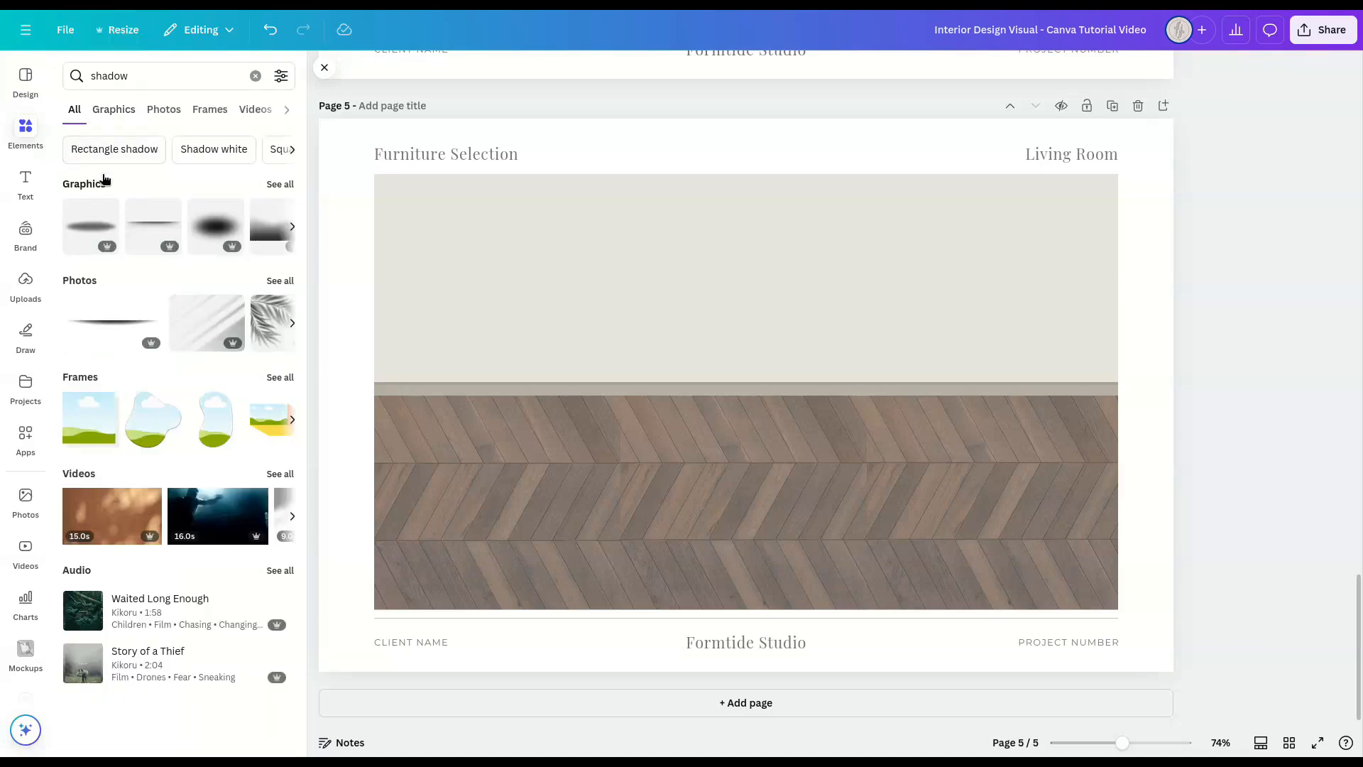
click(277, 185)
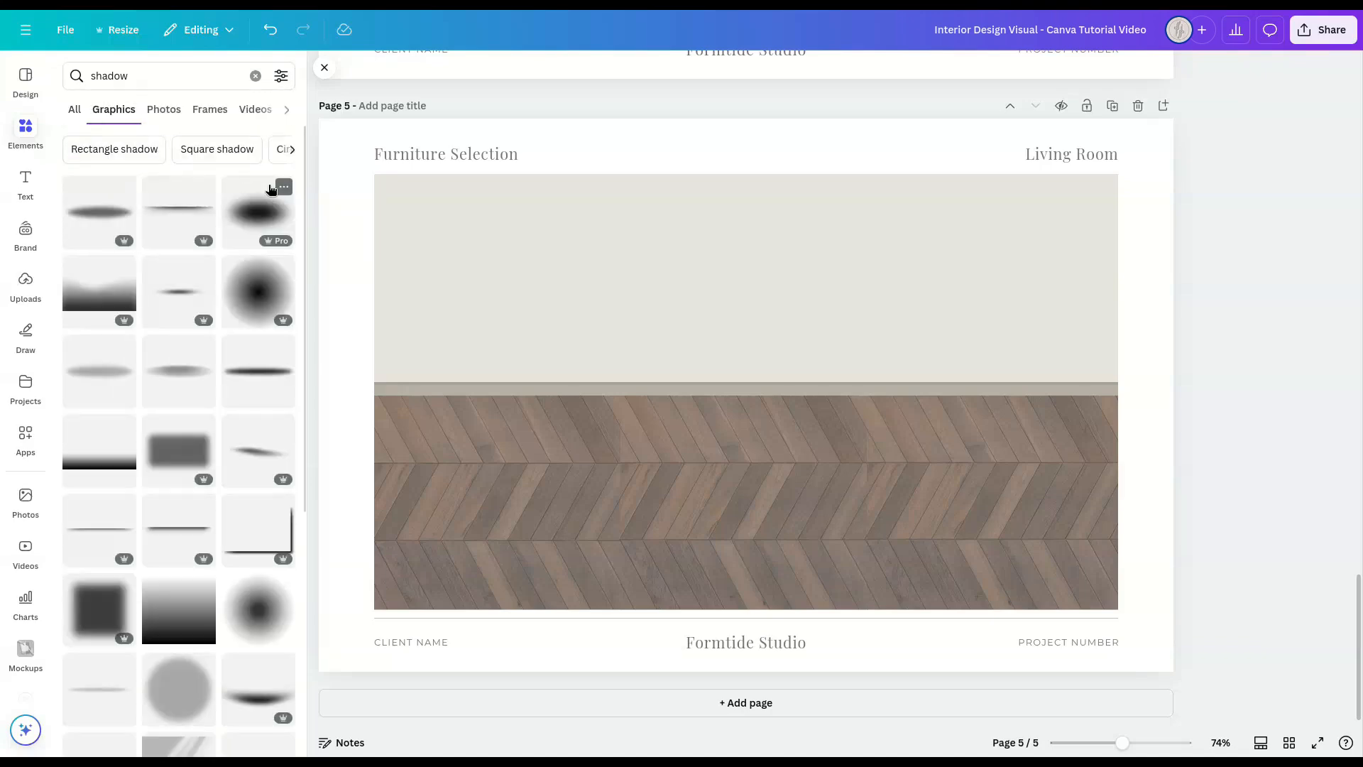
click(96, 373)
click(324, 69)
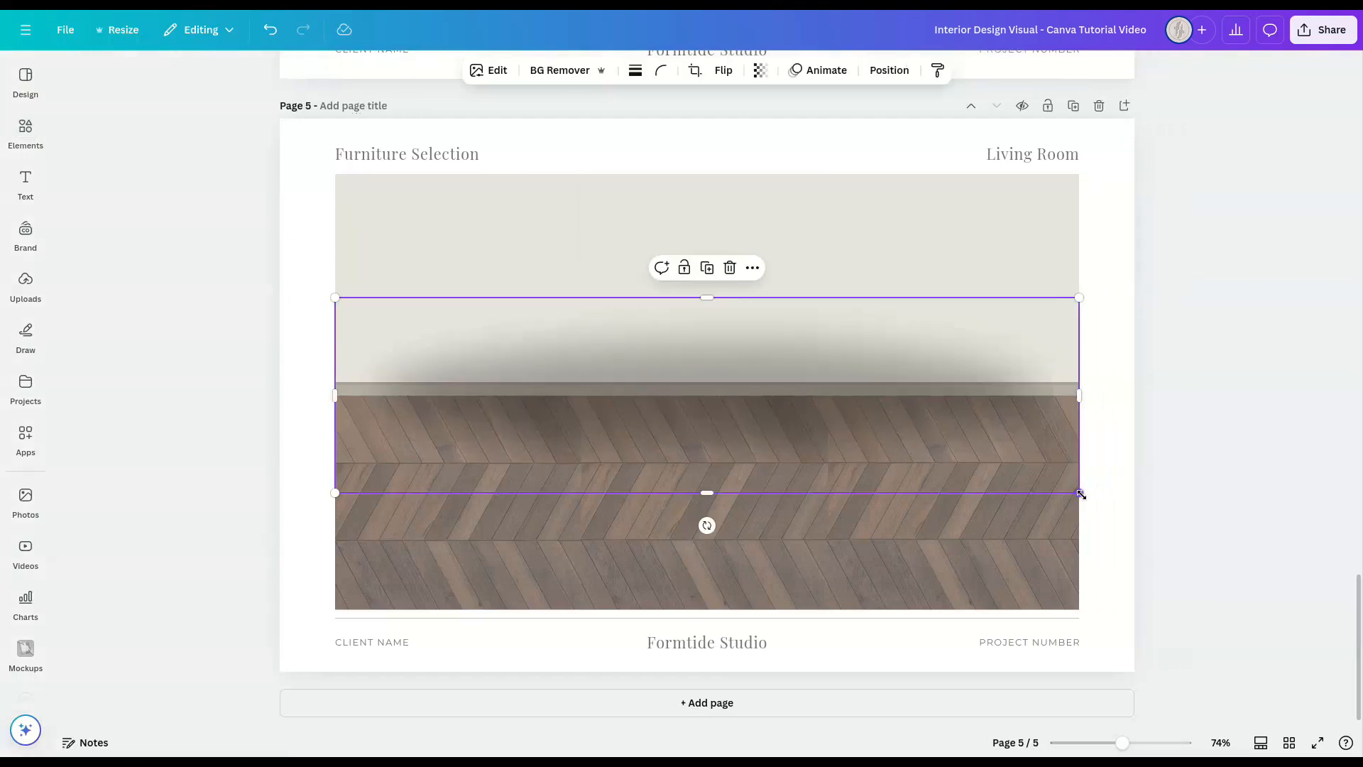
Step: Stretch the shadow past both sides of the floor to about 16.2 by 2.3 in, its upper edge meeting the skirting's lower edge
drag(1081, 492, 1126, 504)
drag(333, 502, 311, 512)
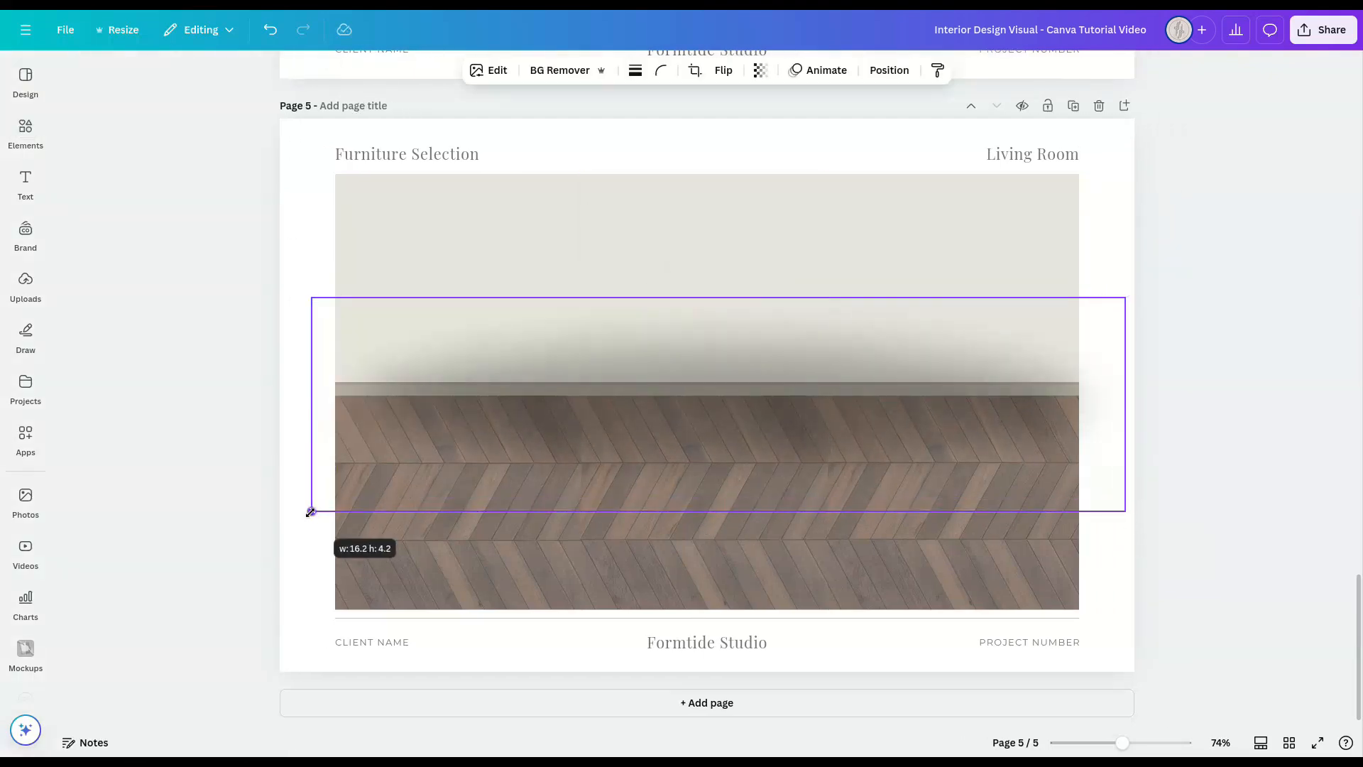
drag(717, 298, 717, 397)
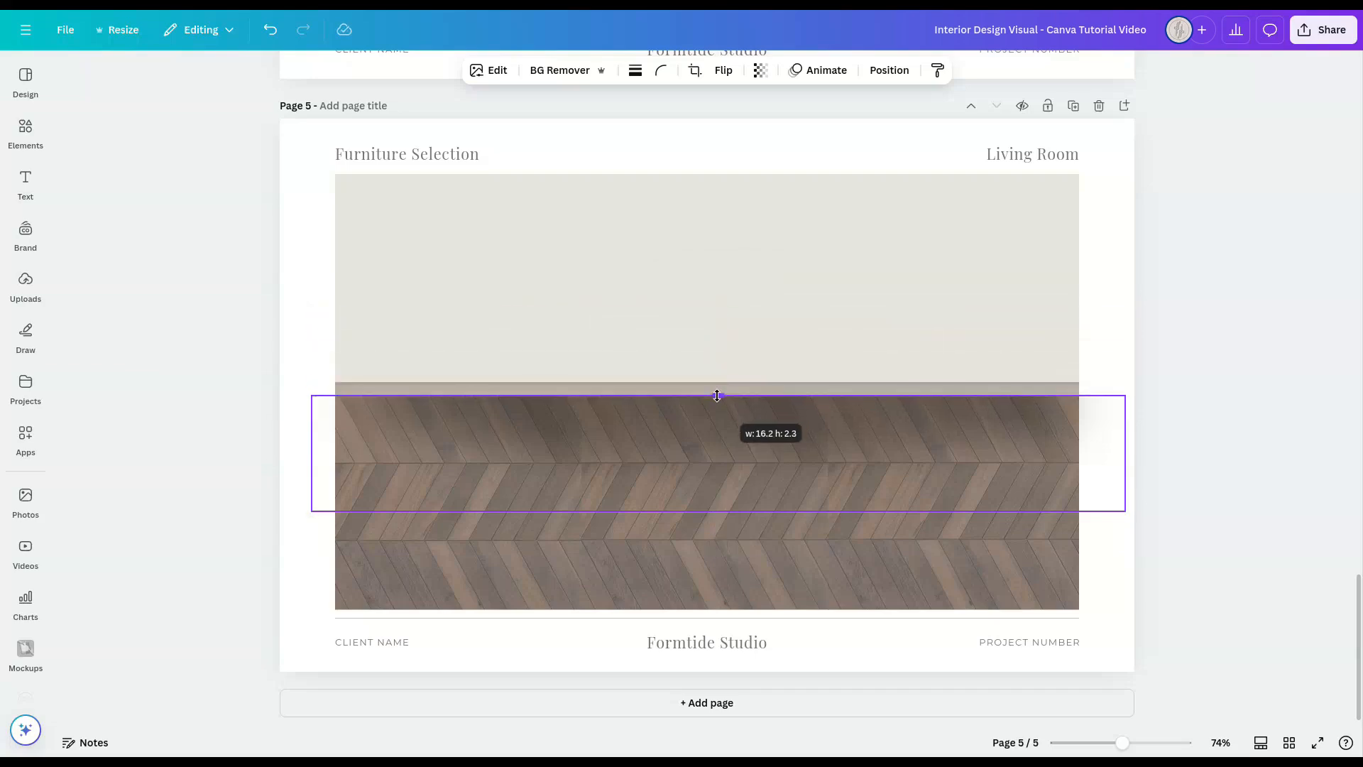
click(1212, 447)
click(1046, 438)
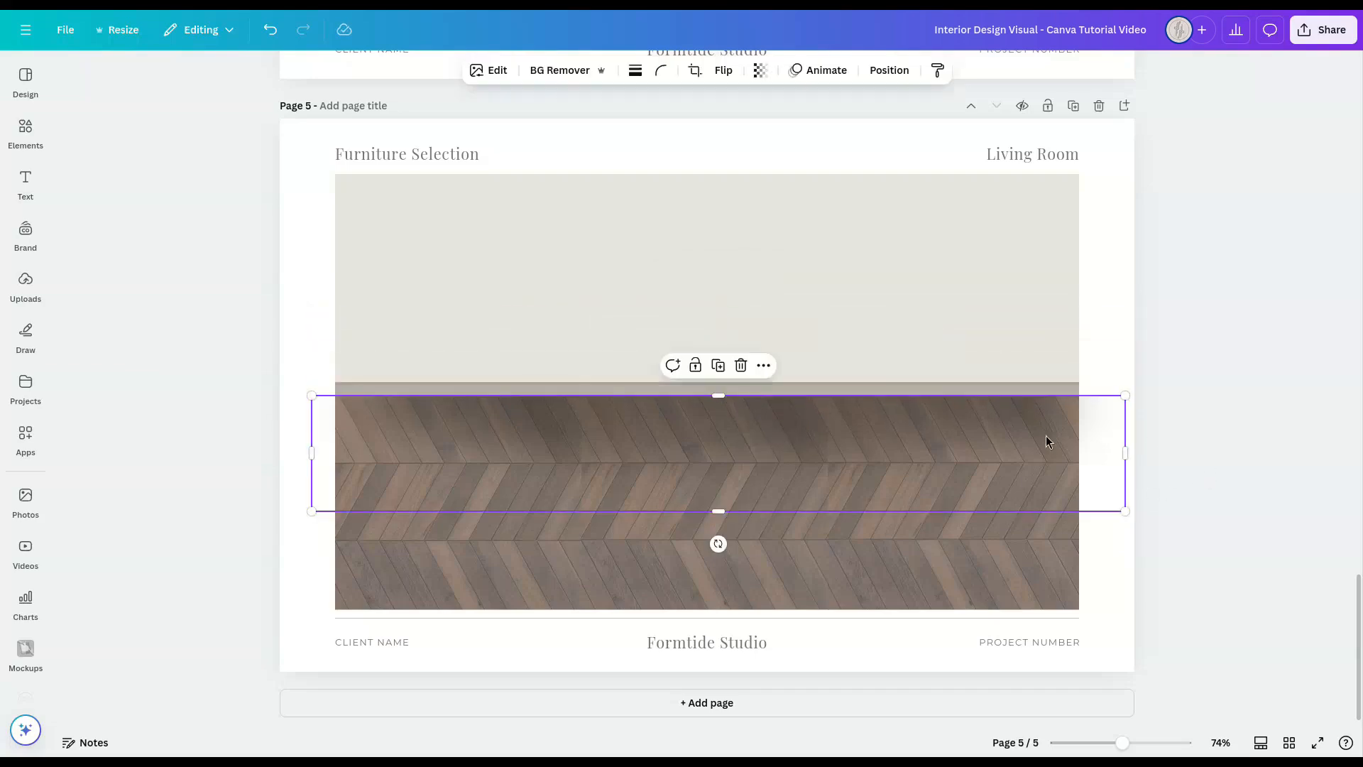
click(1218, 489)
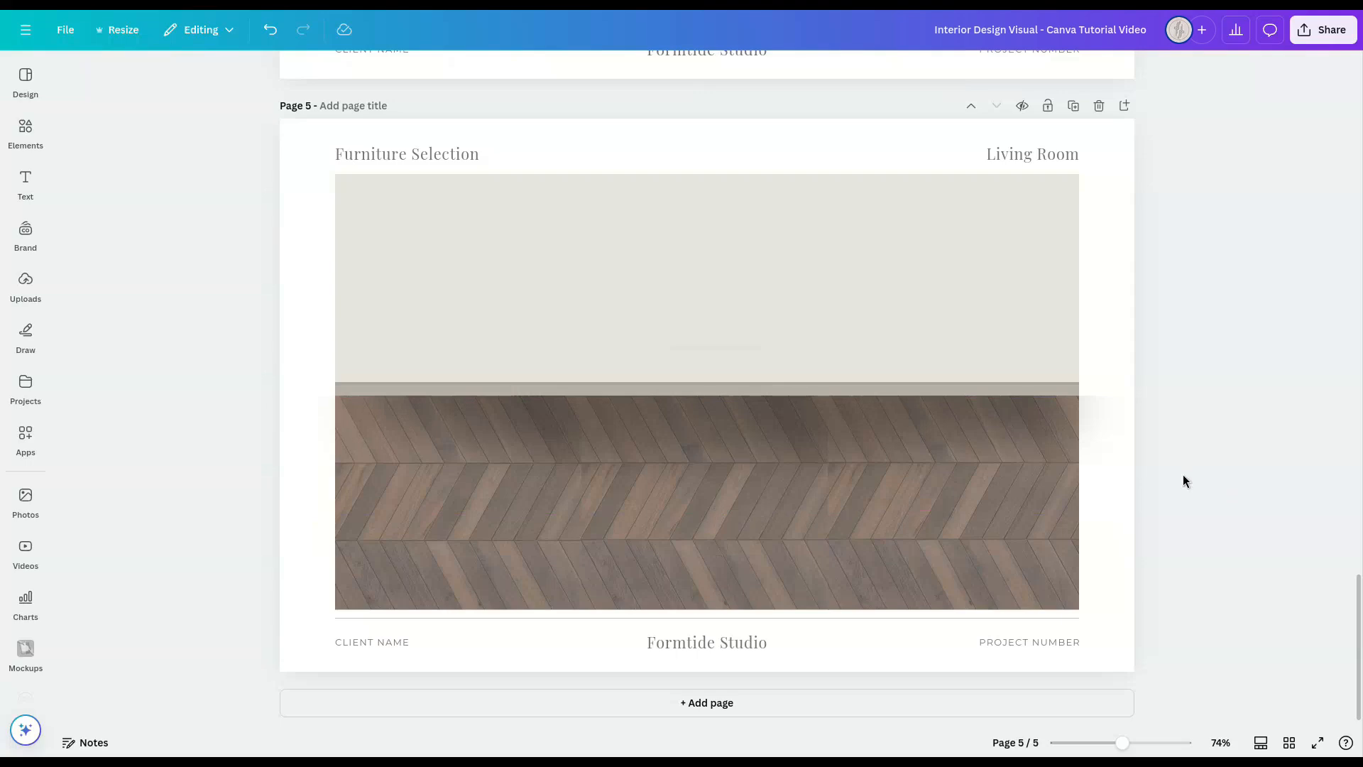
click(1108, 454)
click(761, 70)
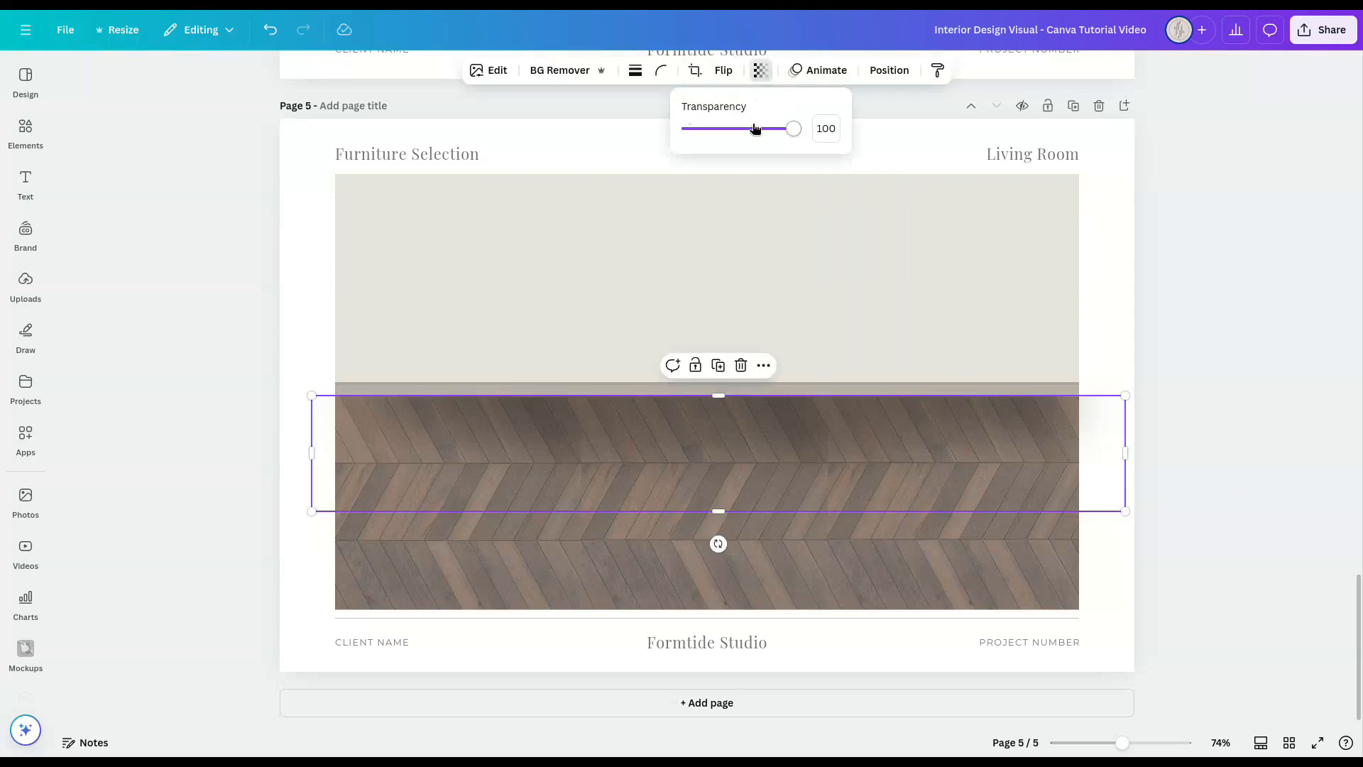
click(1211, 450)
click(1212, 452)
Step: Duplicate the floor shadow, move the copy up over the lower wall and rotate it 180 degrees
click(1129, 436)
click(1108, 432)
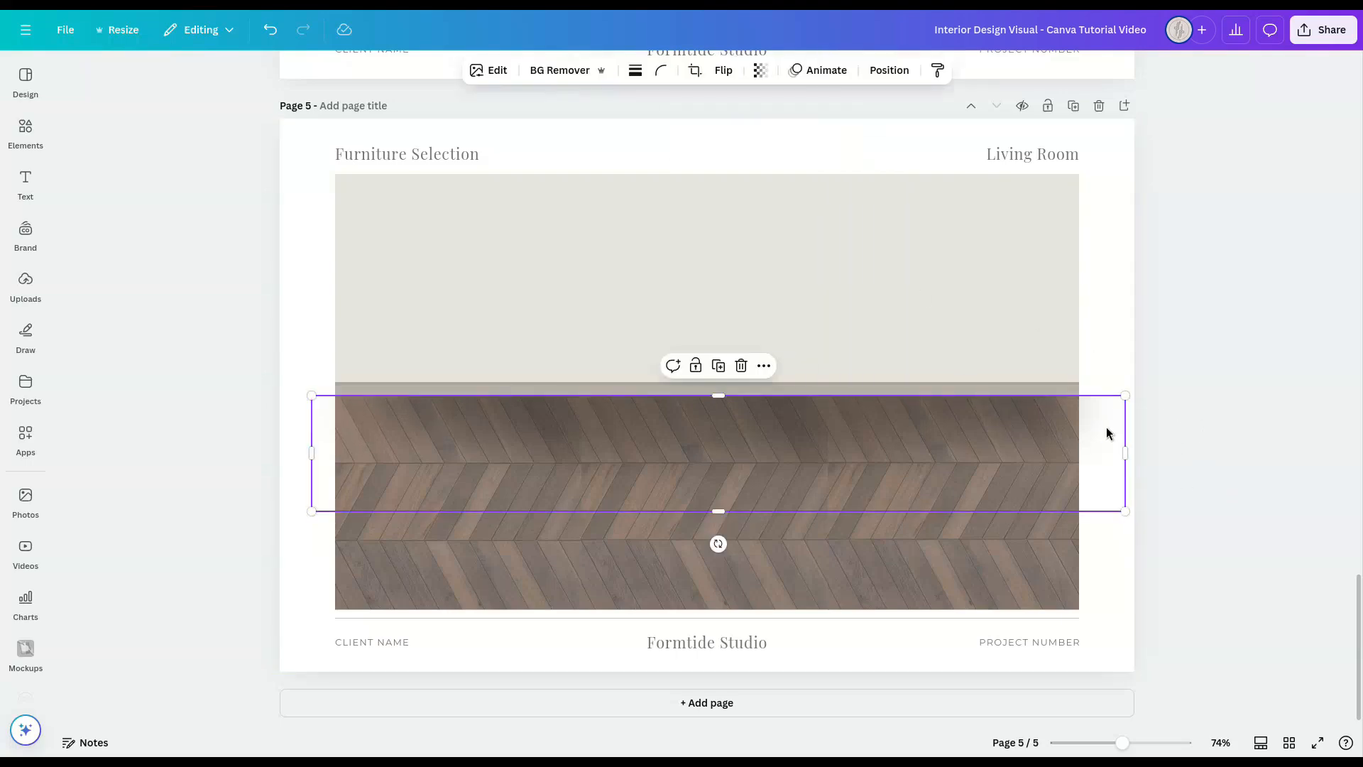
key(ctrl+d)
drag(1106, 481, 1105, 390)
click(890, 70)
click(229, 462)
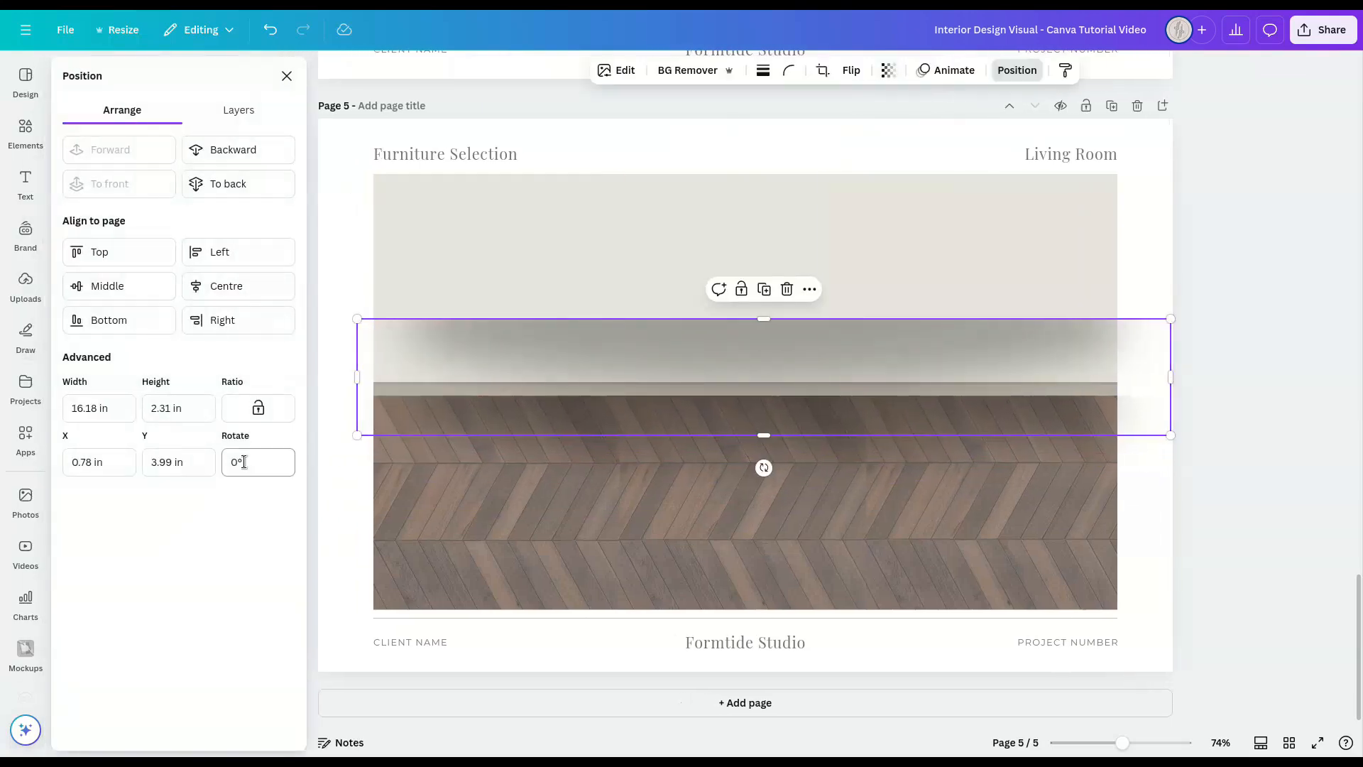
text(180)
click(287, 76)
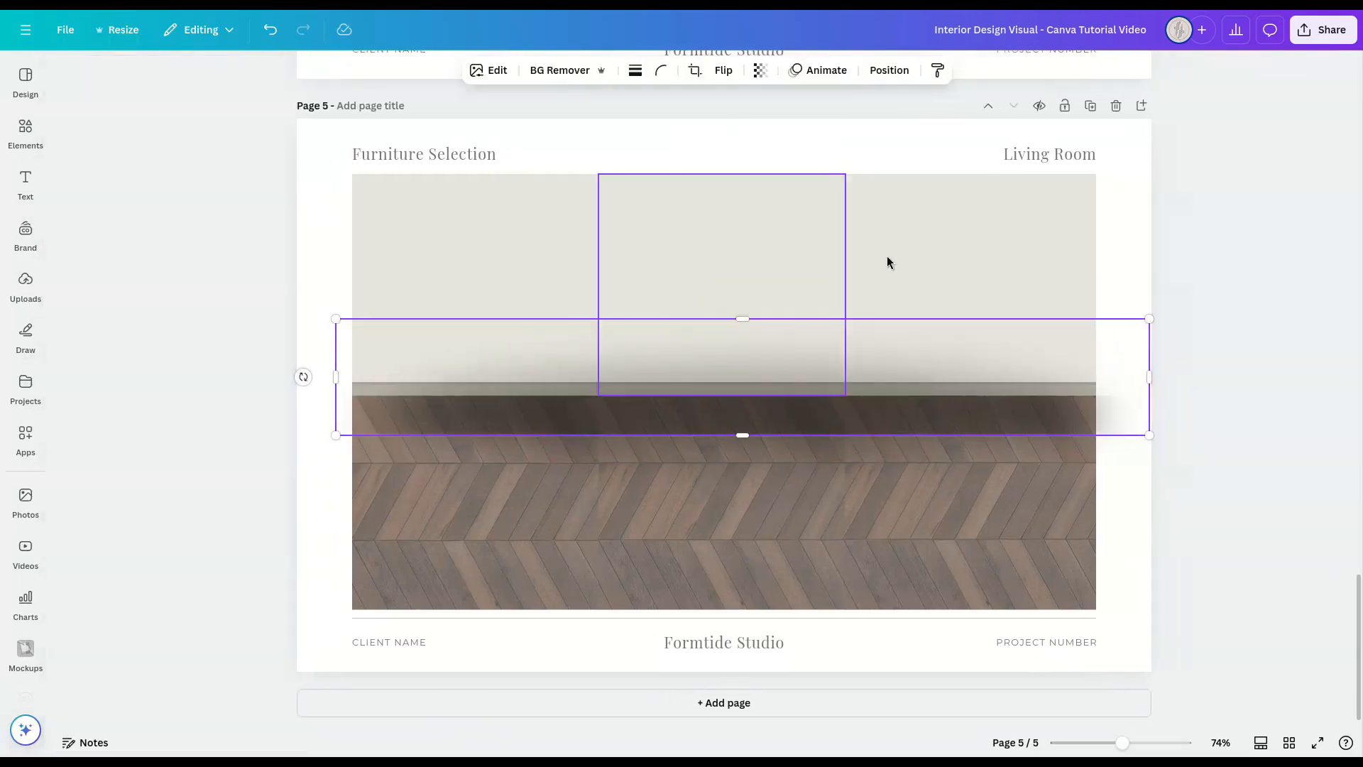
Step: Move the rotated shadow up so it rests on the skirting's upper edge and lower its opacity to a faint wall shadow
drag(1124, 406, 1120, 341)
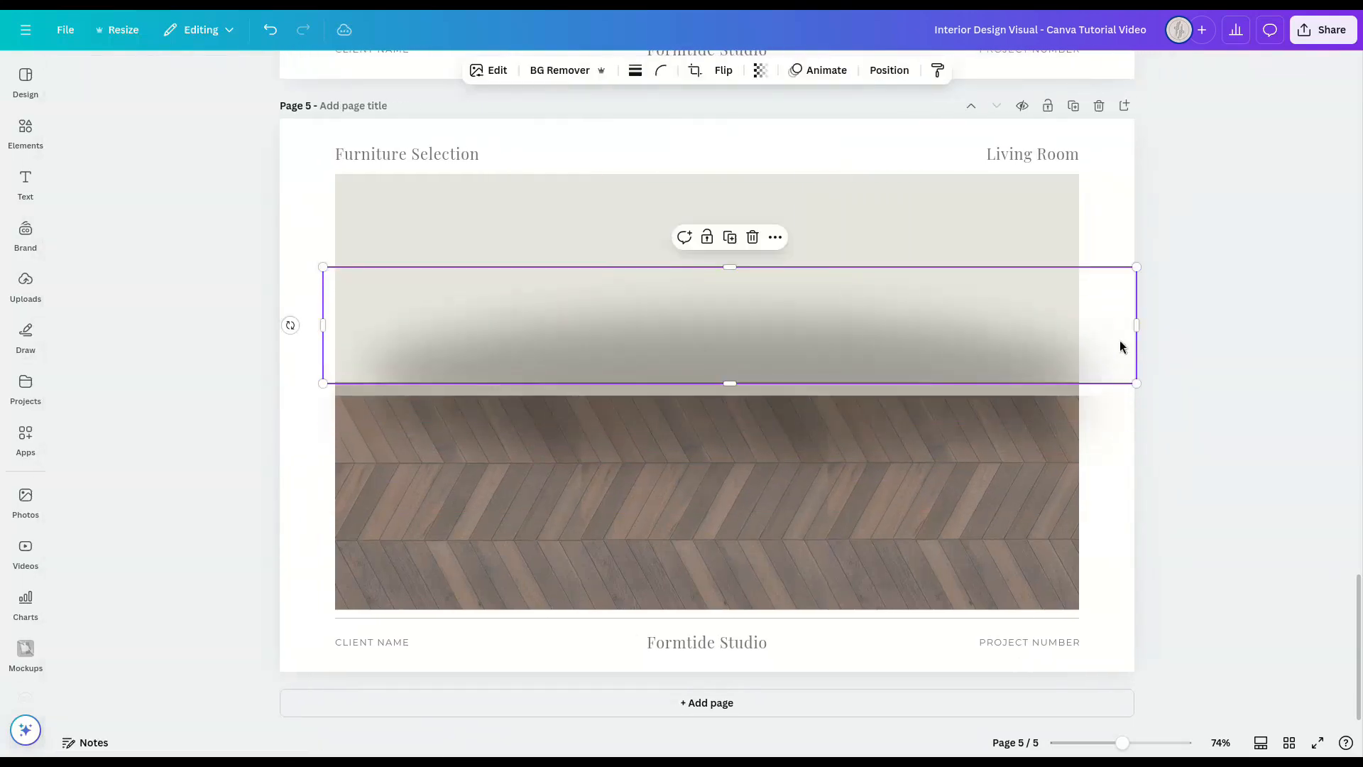
click(761, 70)
click(713, 129)
click(1219, 462)
click(1218, 461)
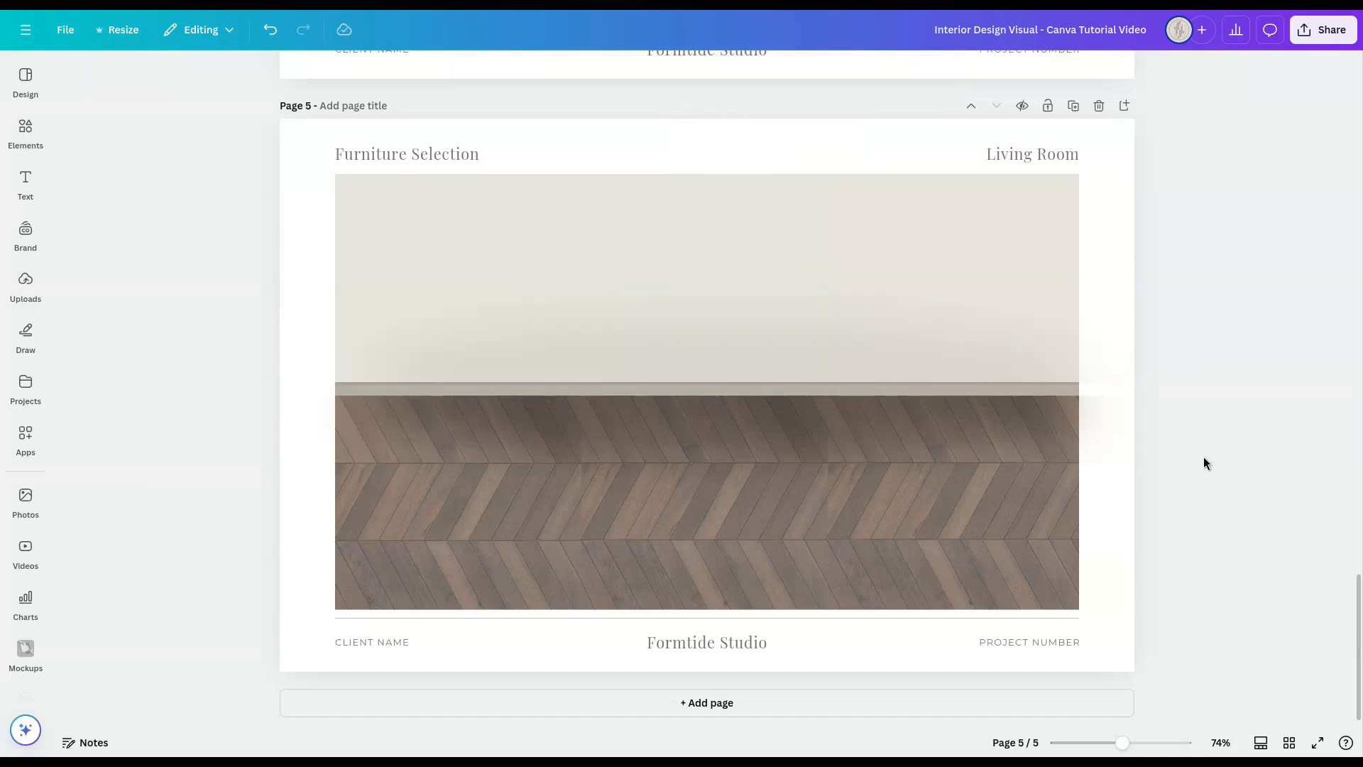
Step: Shrink the floor shadow slightly to about 15.9 by 2.3 in
click(1118, 436)
drag(1119, 509, 1114, 509)
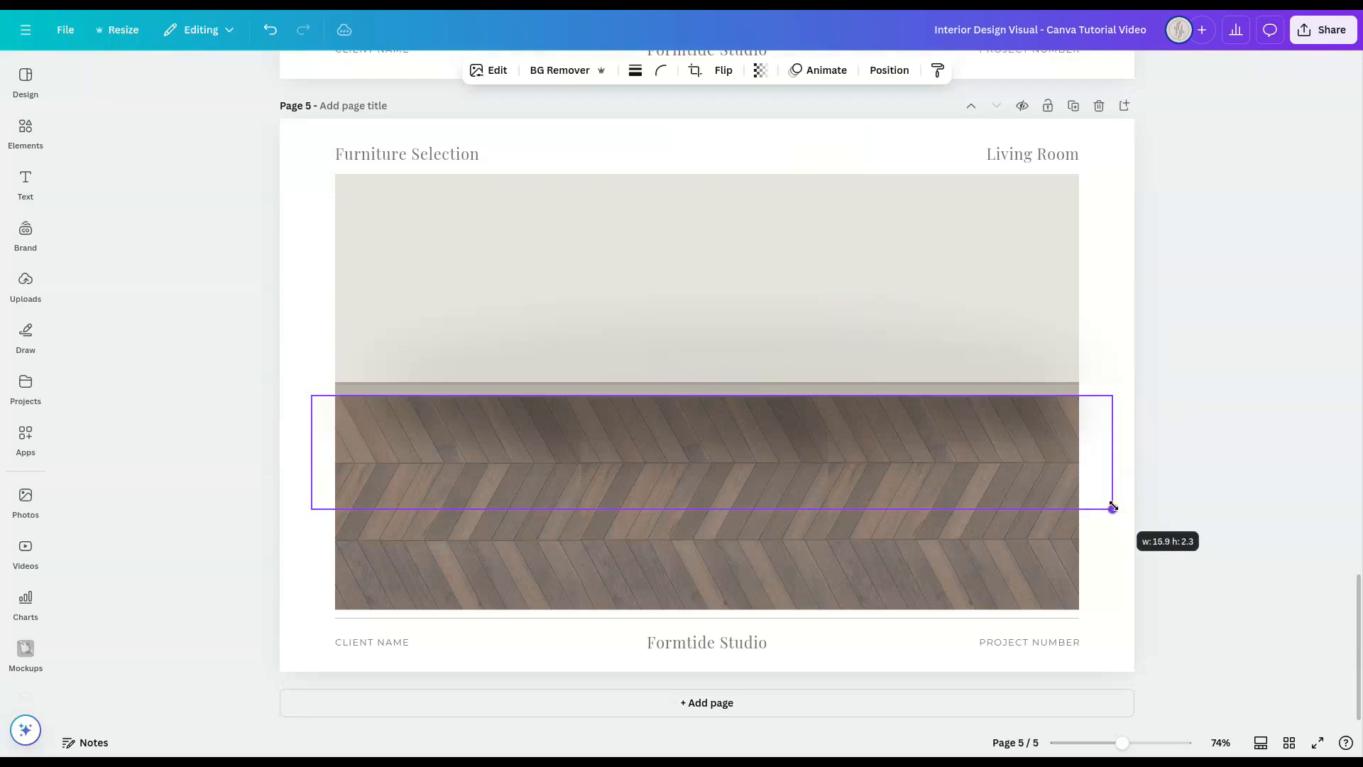
click(1226, 487)
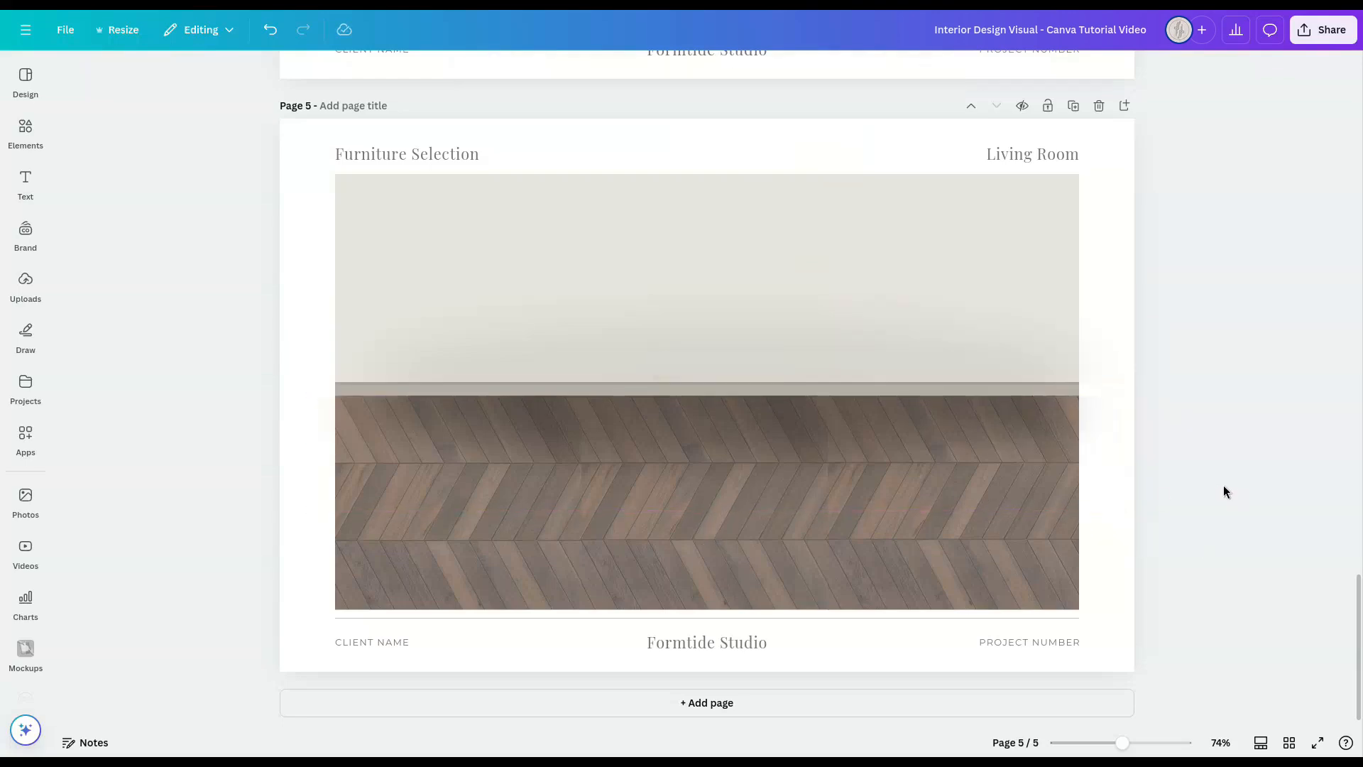
Step: Group the wall, skirting and floor frames together with both shadows
drag(1259, 562, 259, 199)
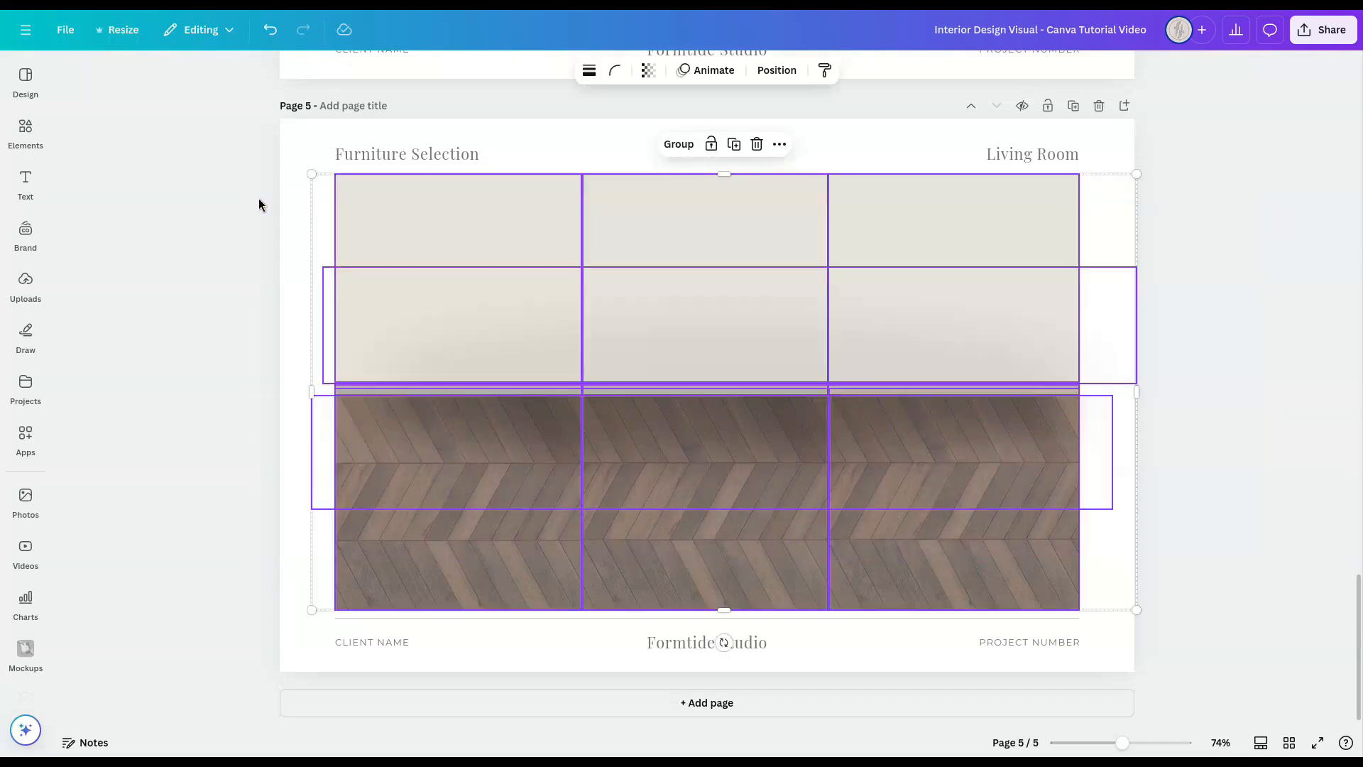
click(677, 151)
click(1262, 438)
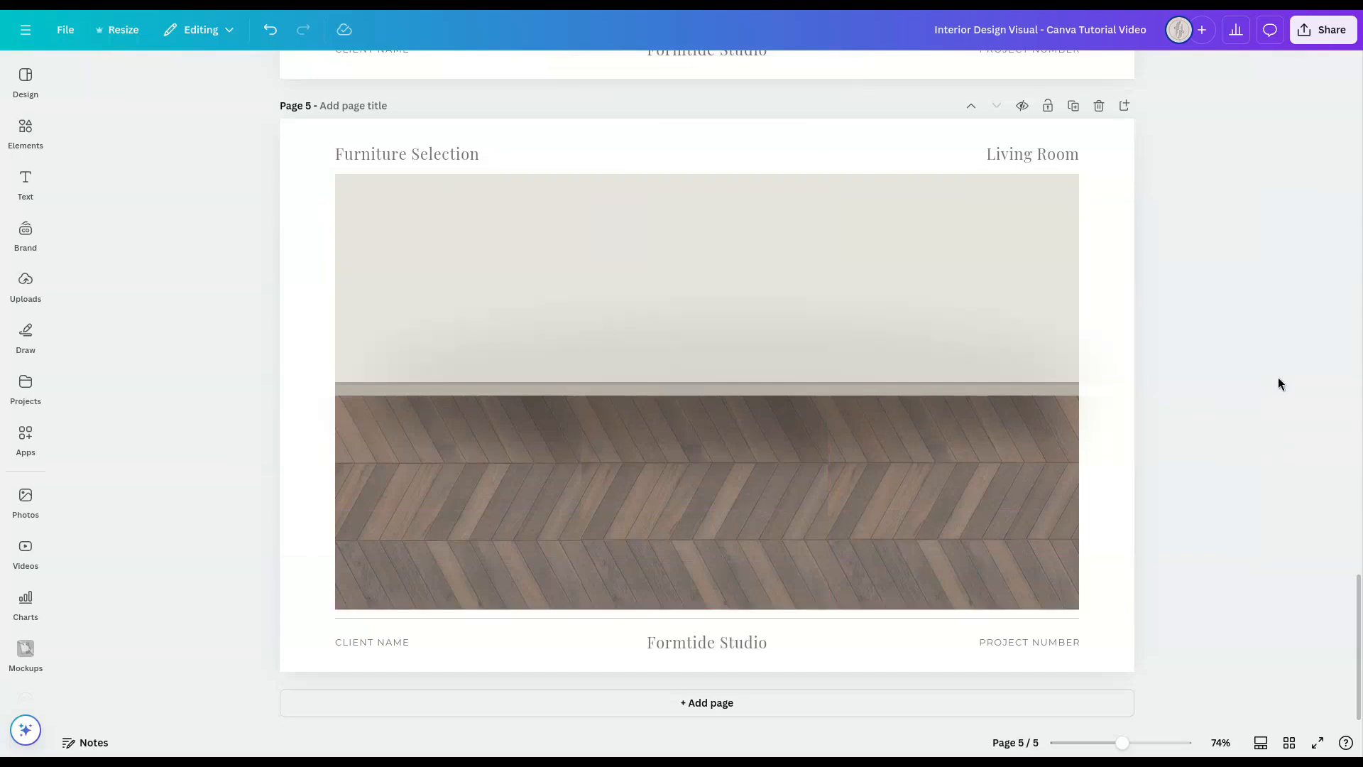
Step: Add a square frame from the Frame elements to the middle of the room scene
click(25, 132)
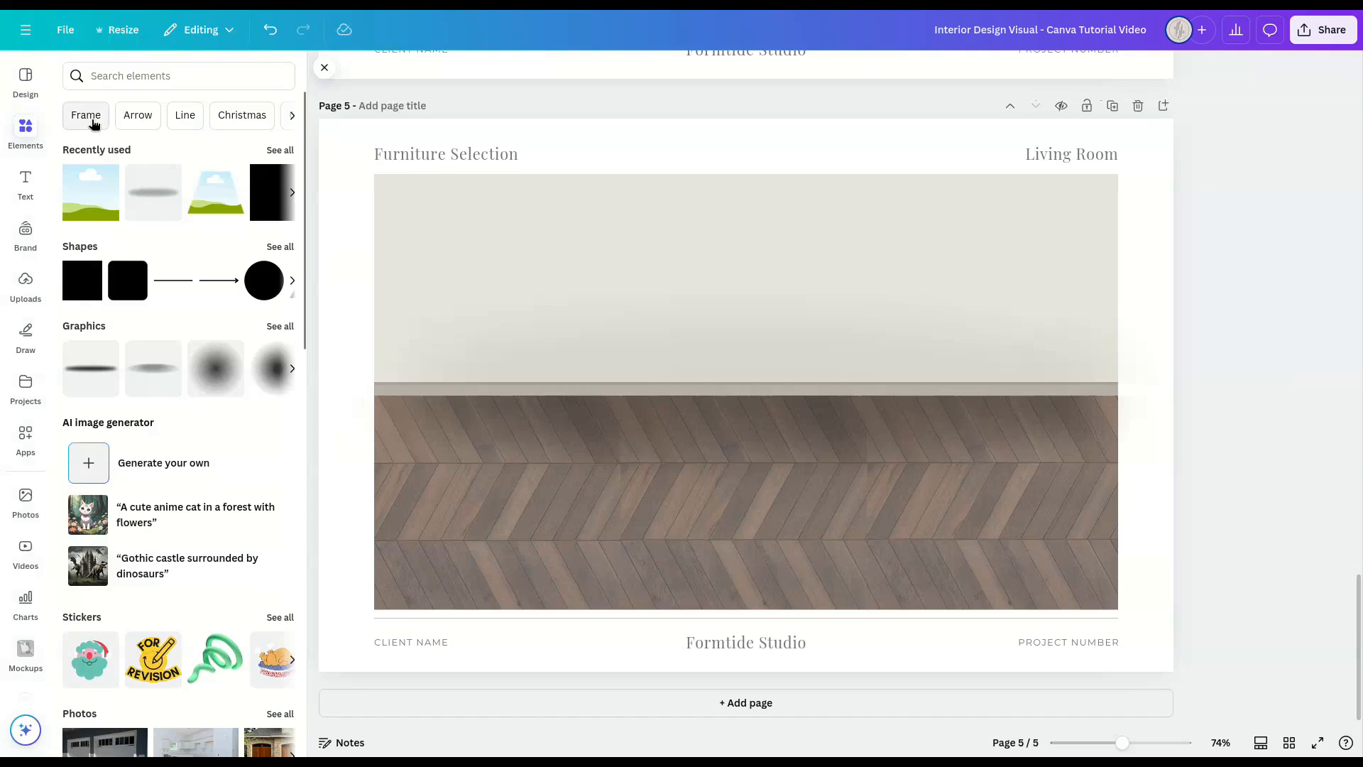
click(92, 122)
click(101, 306)
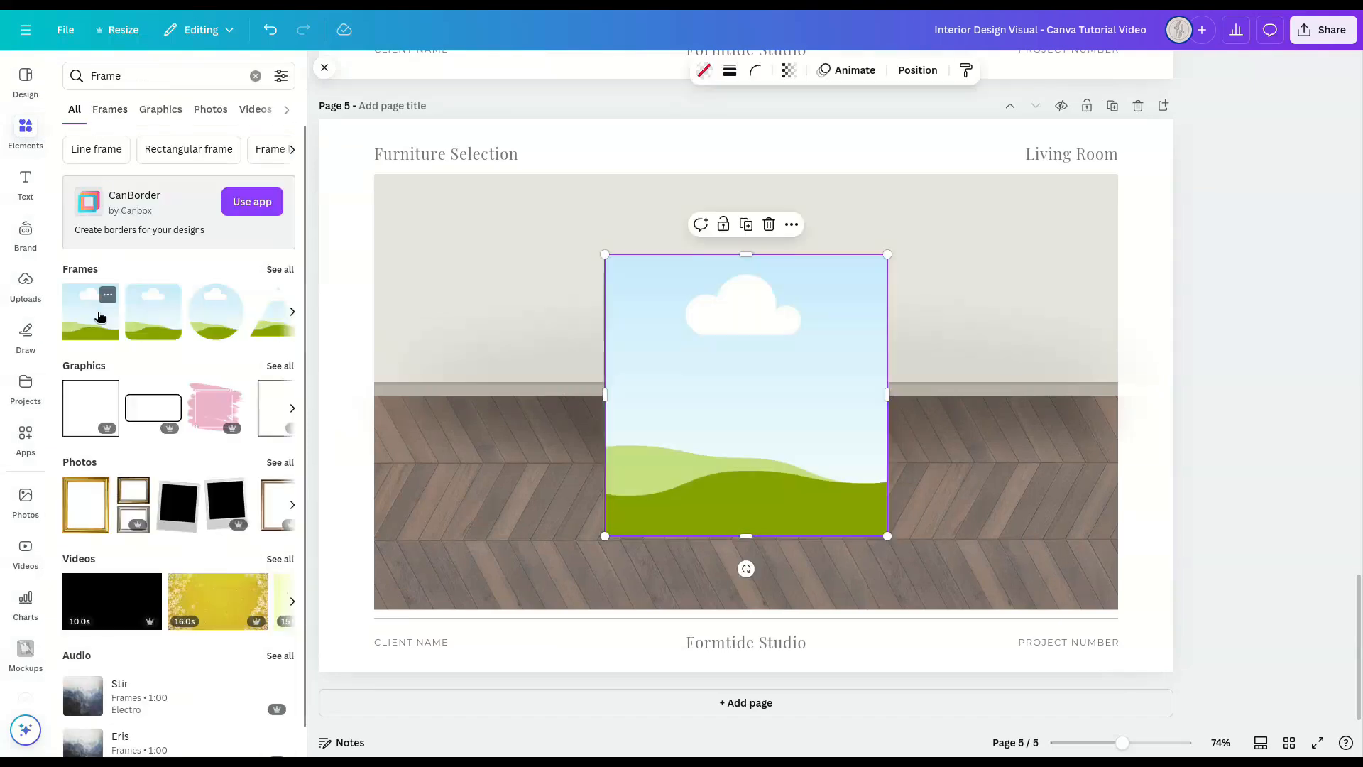
click(323, 69)
click(1243, 426)
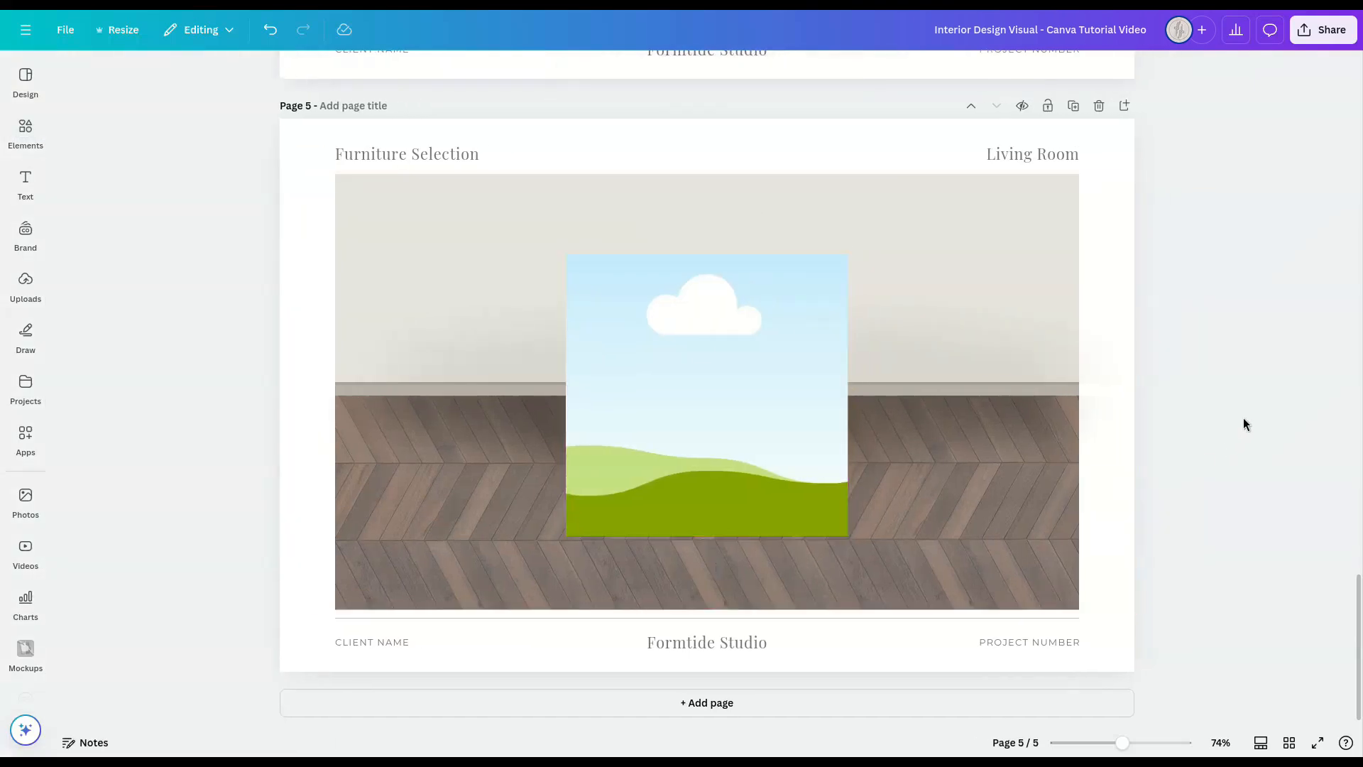
Step: Reshape the square frame into a wide, low rectangle centred across the wall and floor, sized for a sofa
click(700, 359)
drag(708, 538, 710, 483)
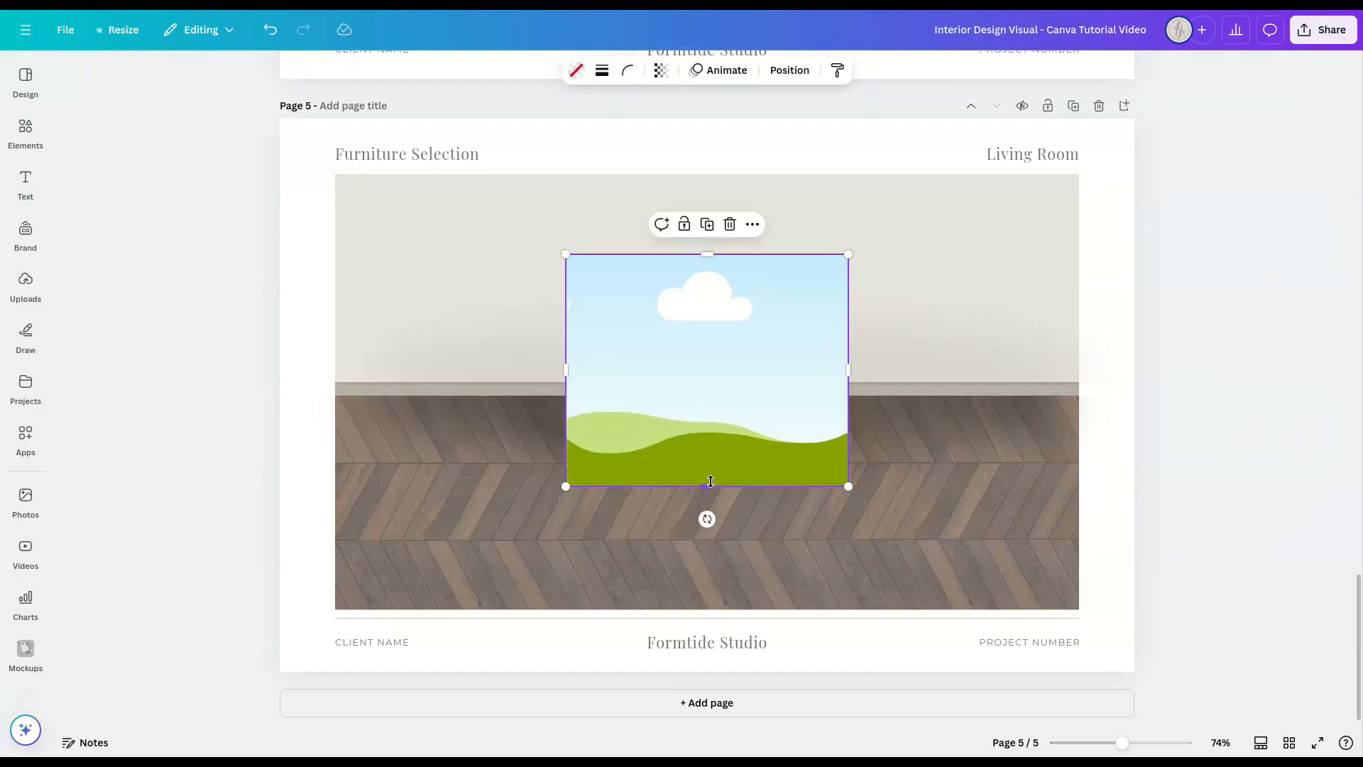
drag(703, 254, 702, 294)
drag(566, 390, 495, 391)
drag(848, 391, 917, 390)
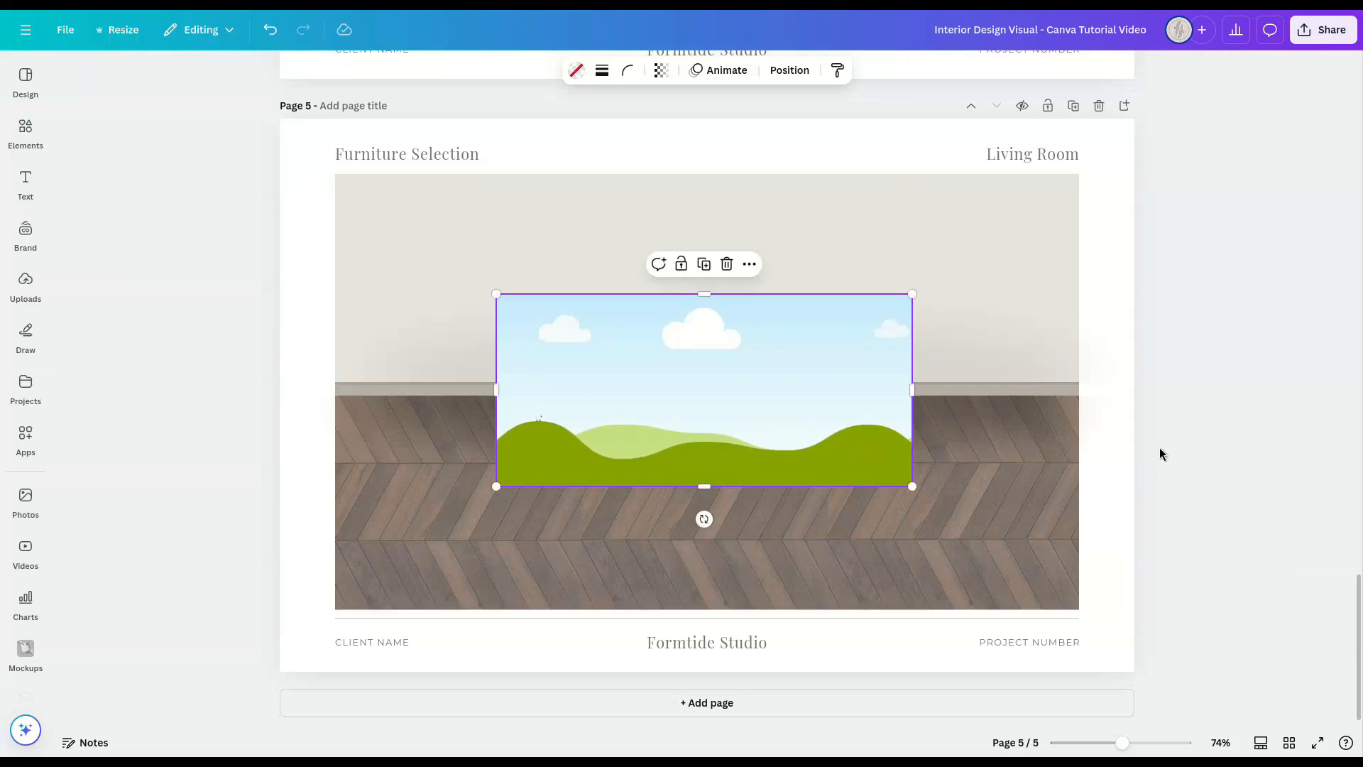
Step: Fill the wide frame with the uploaded light grey chaise sofa image and select the filled frame
click(25, 284)
drag(240, 190, 605, 351)
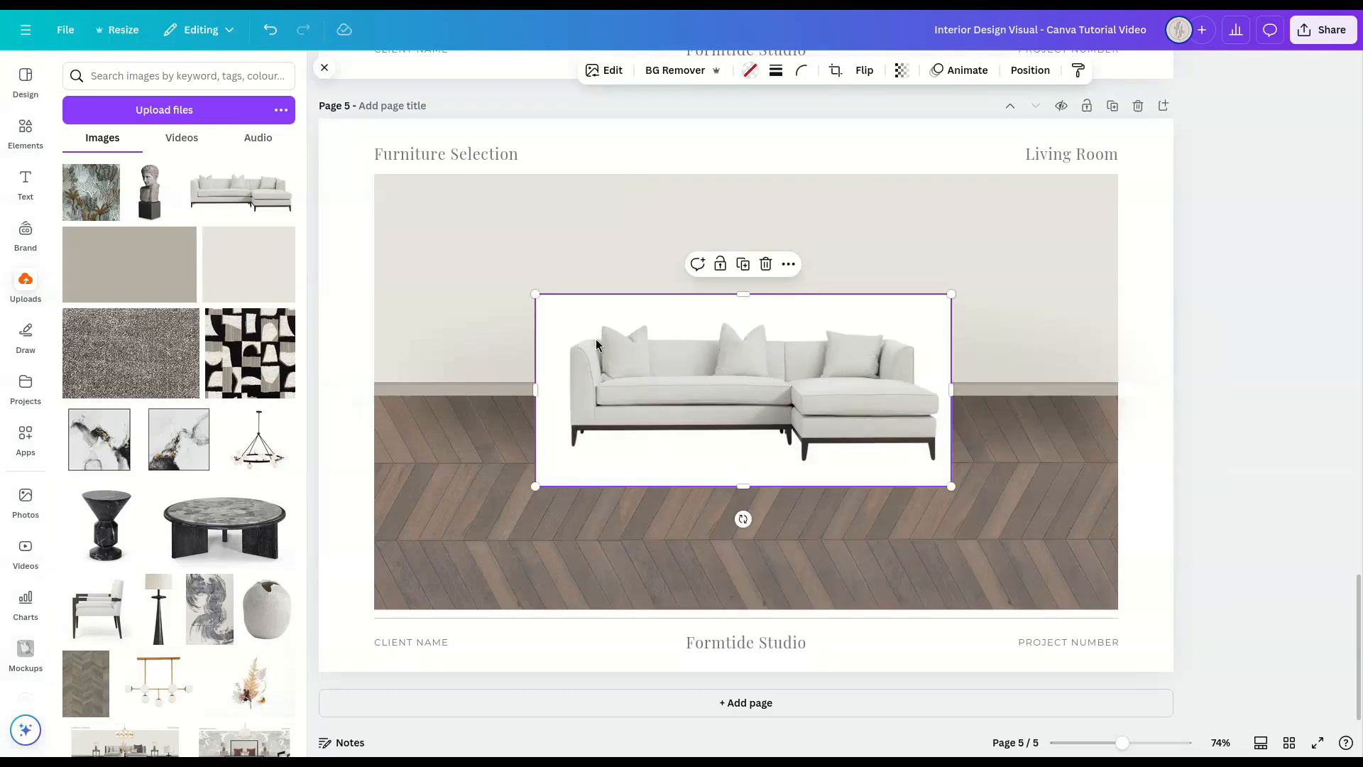
click(324, 68)
click(1230, 417)
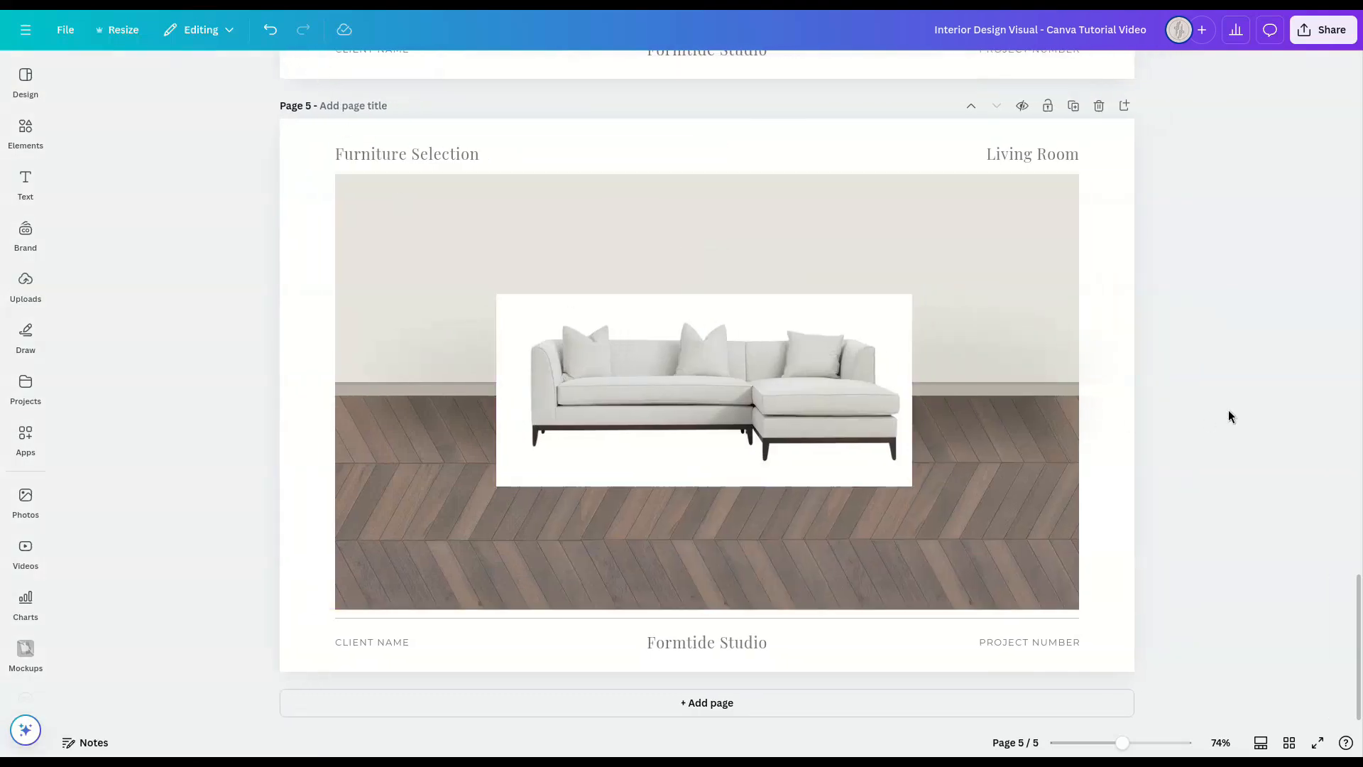
click(899, 479)
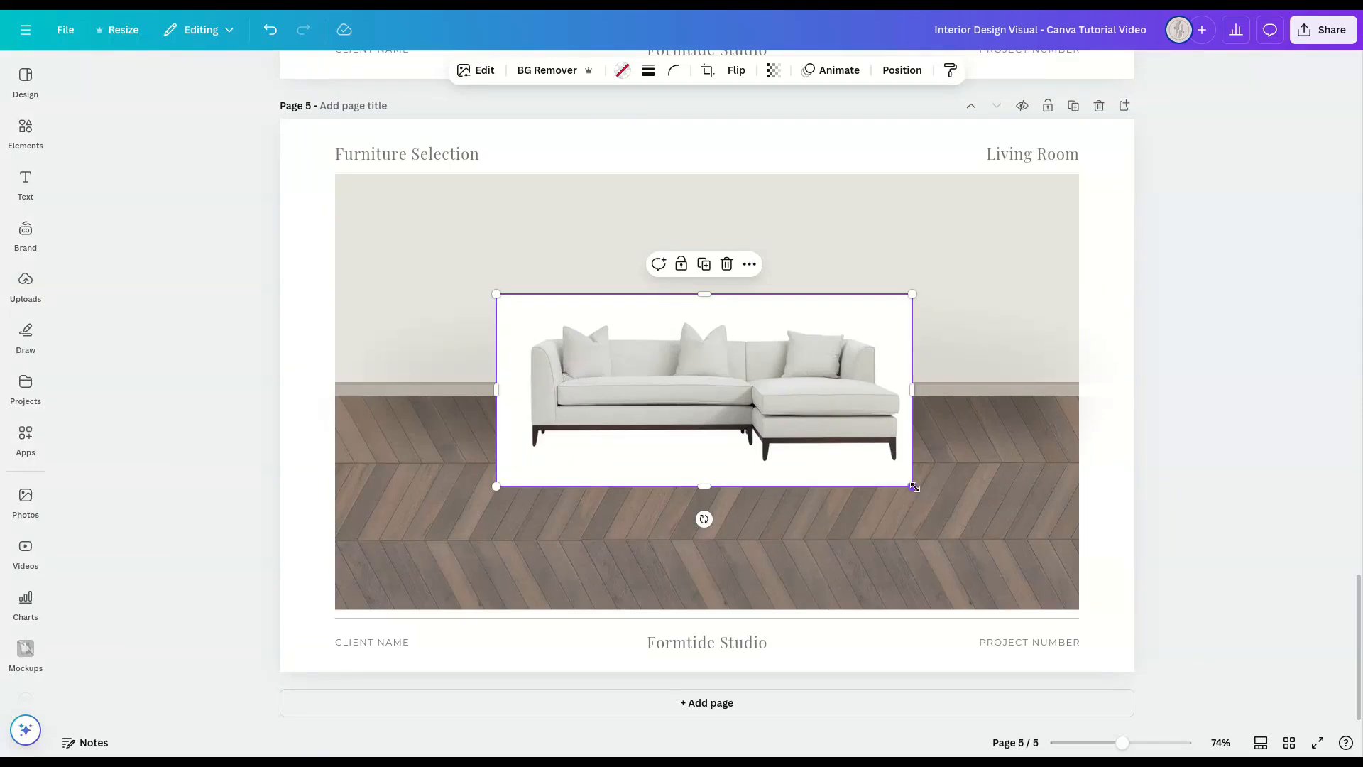
Step: Enlarge the sofa frame slightly, recentre it in the room and remove the sofa image's background
drag(915, 487, 929, 493)
drag(838, 408, 837, 407)
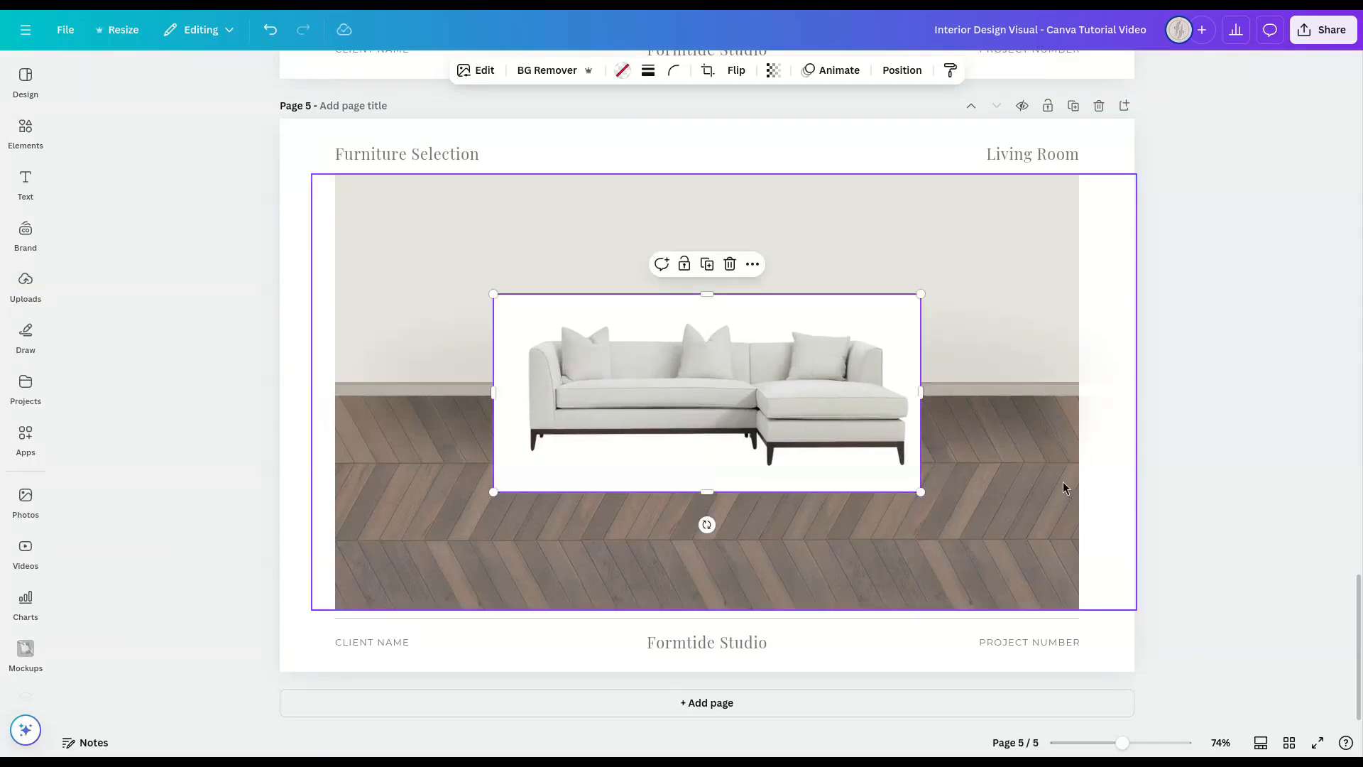
click(1222, 403)
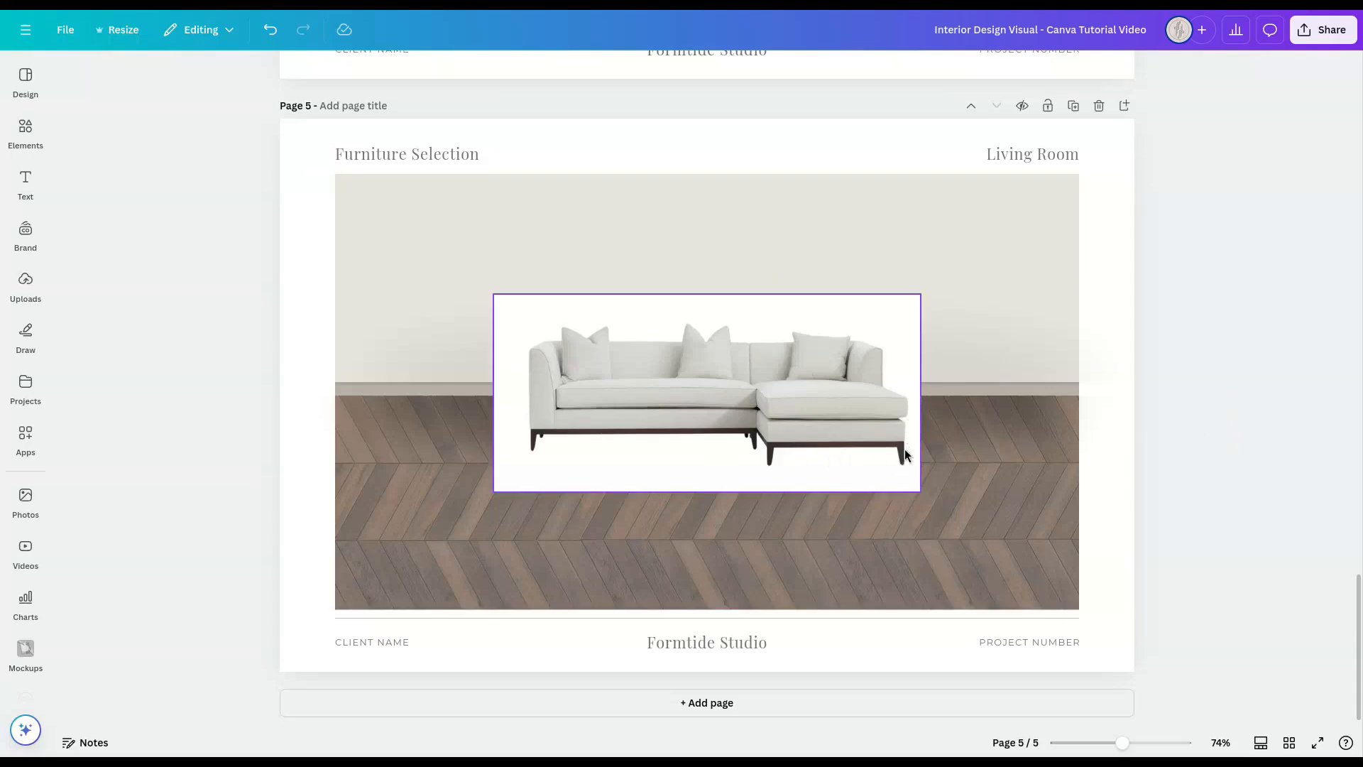
click(779, 354)
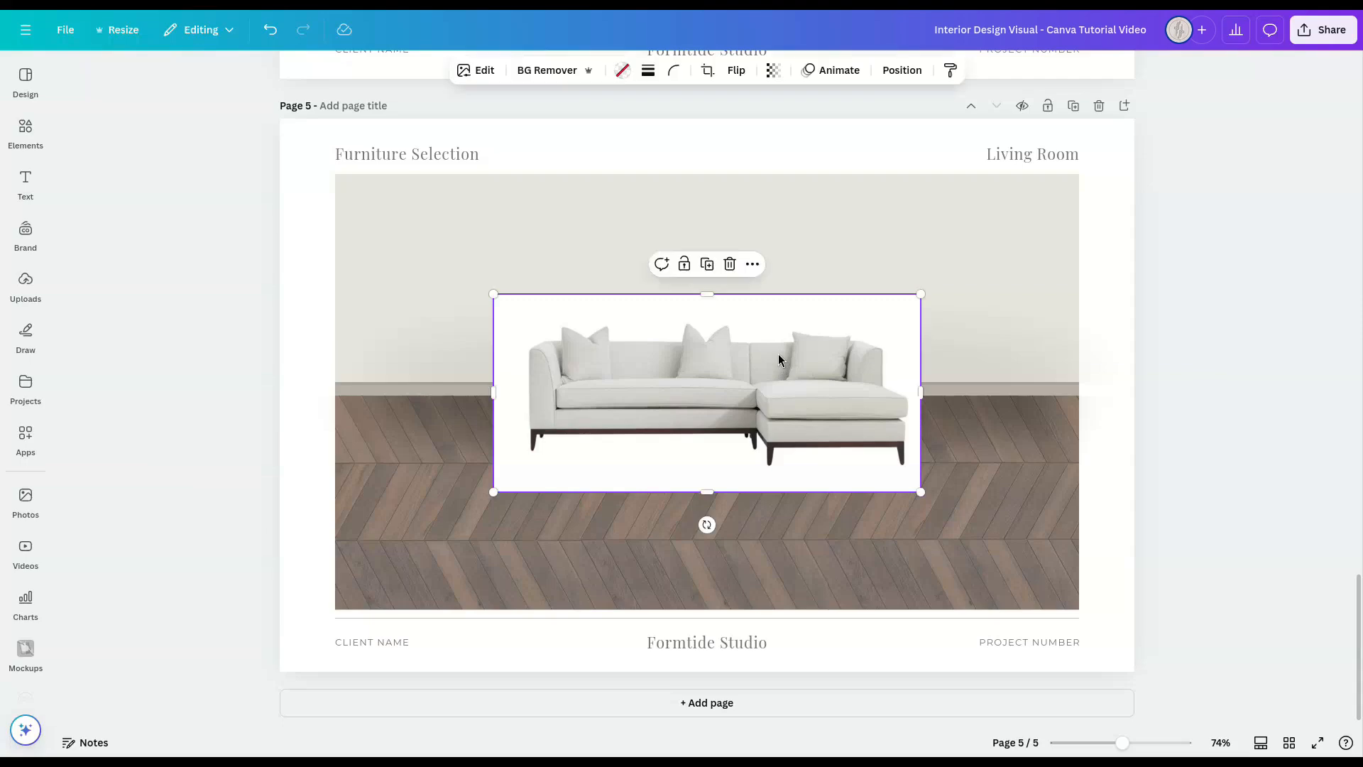
click(558, 71)
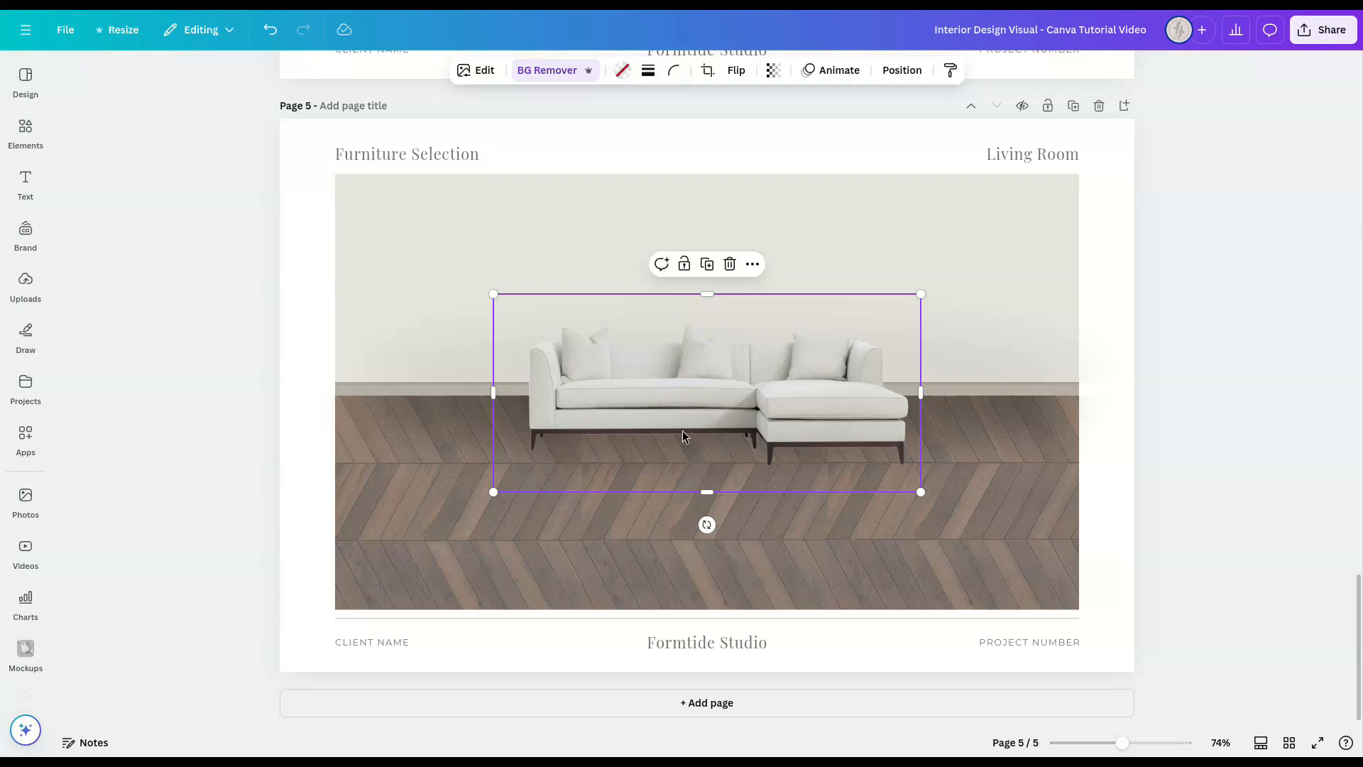
Step: Add a Drop shadow to the sofa with blur 20, angle 58, distance 29 and intensity 40
click(480, 70)
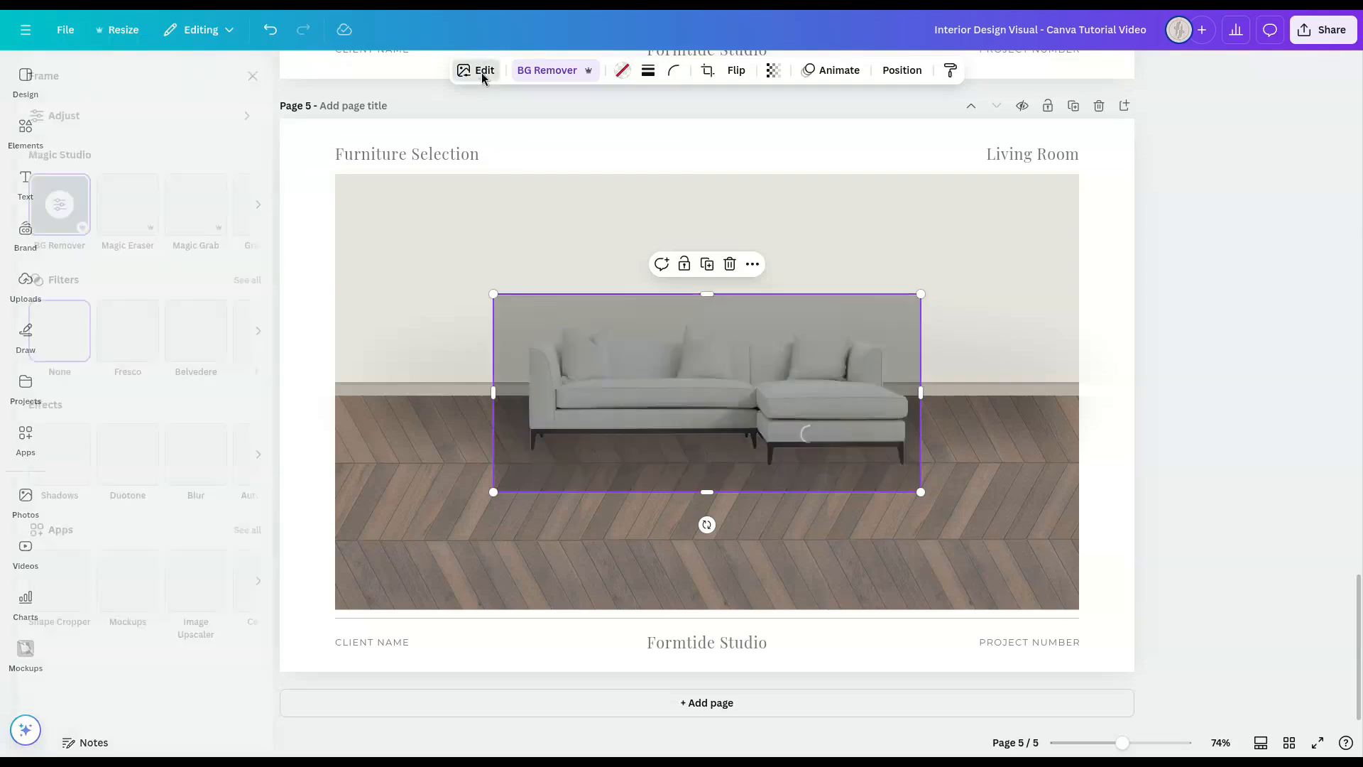
click(90, 472)
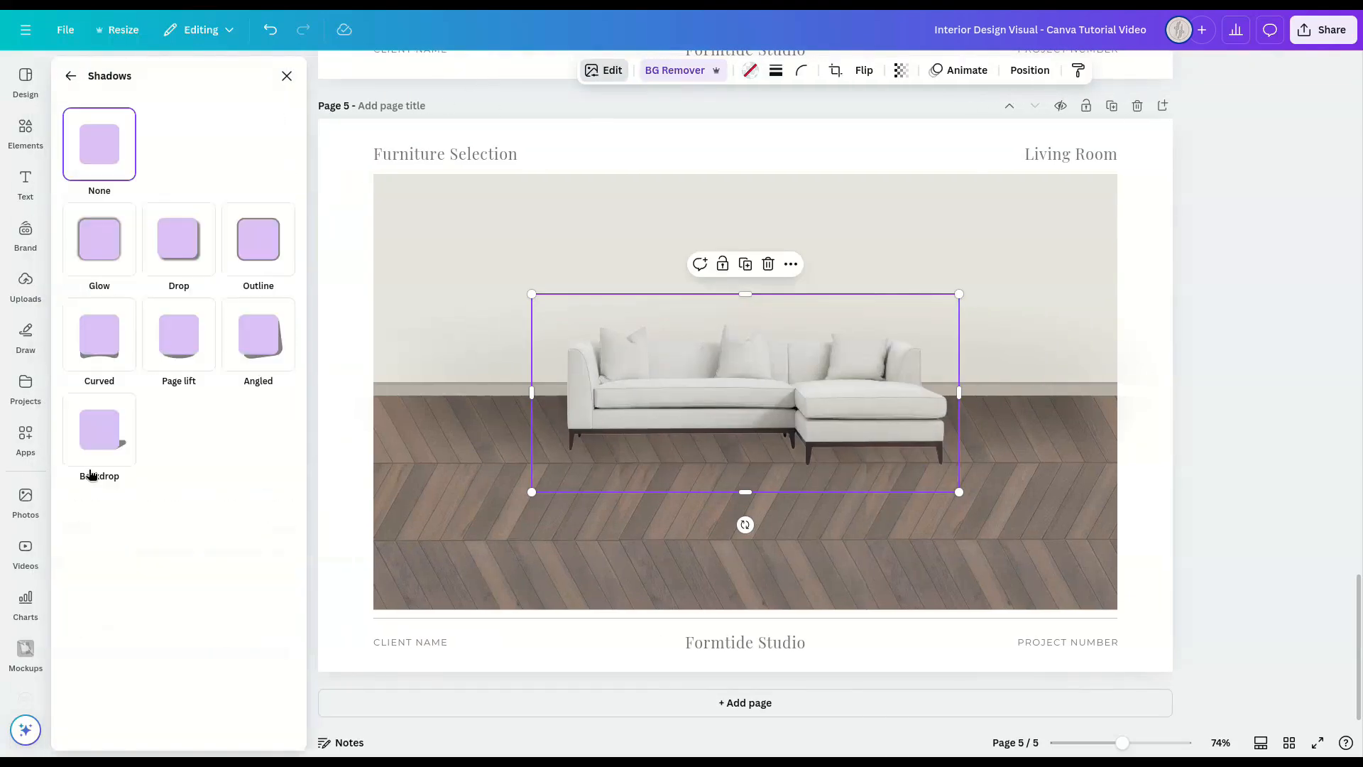
click(187, 241)
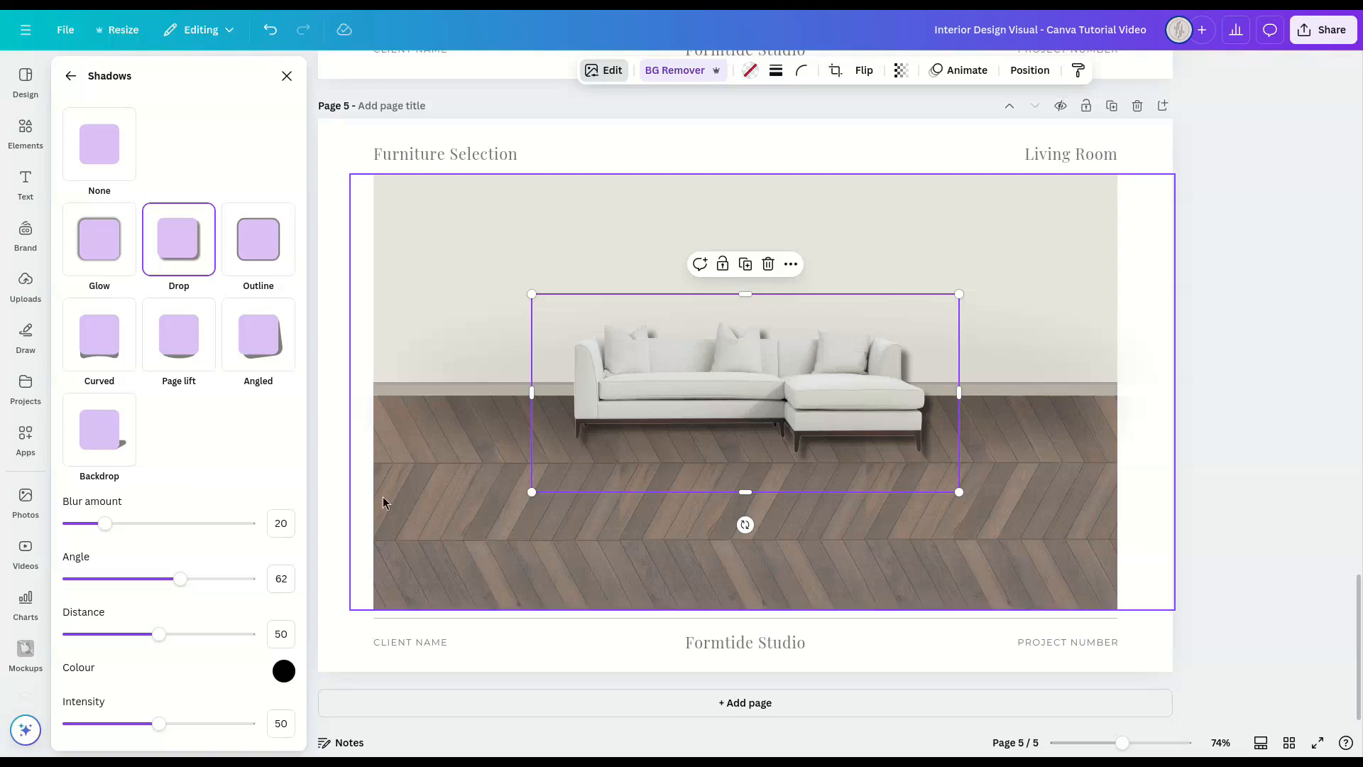
click(283, 523)
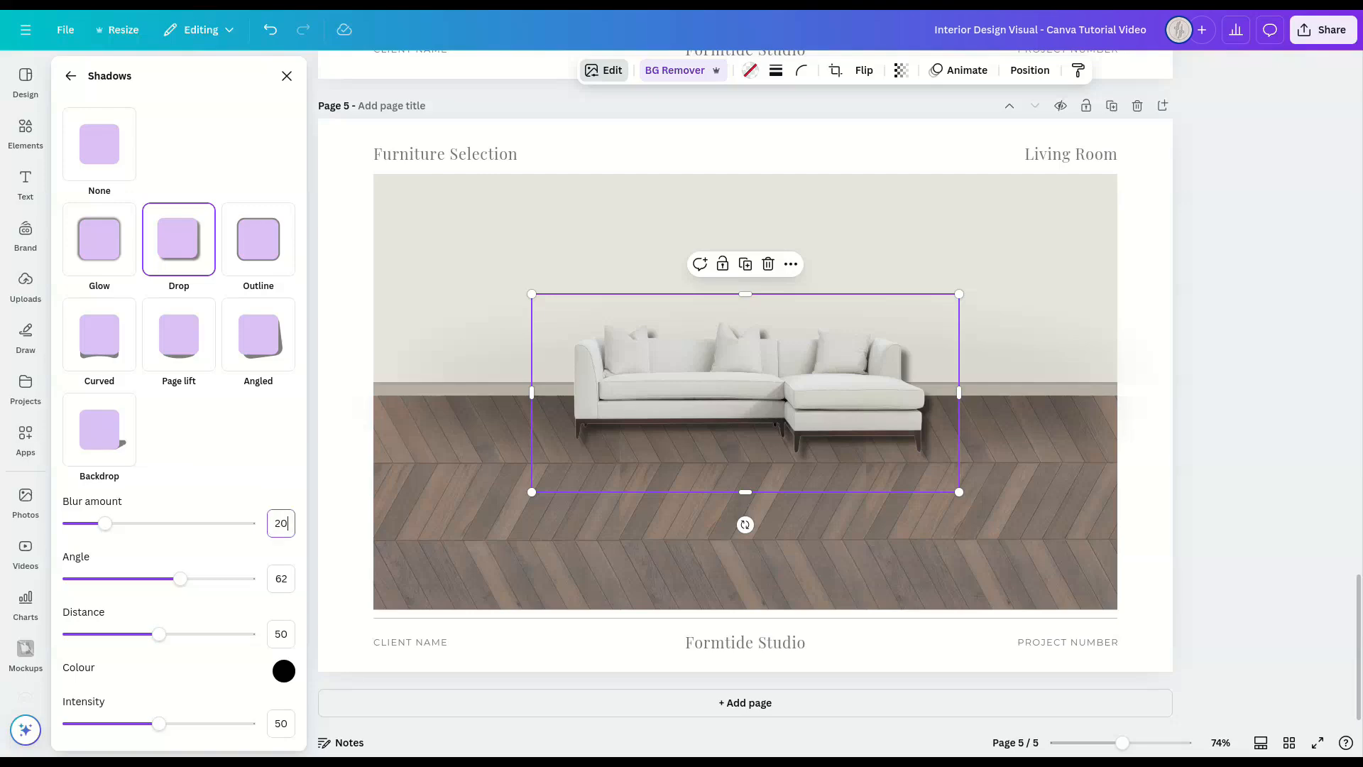
click(282, 579)
text(58)
click(282, 633)
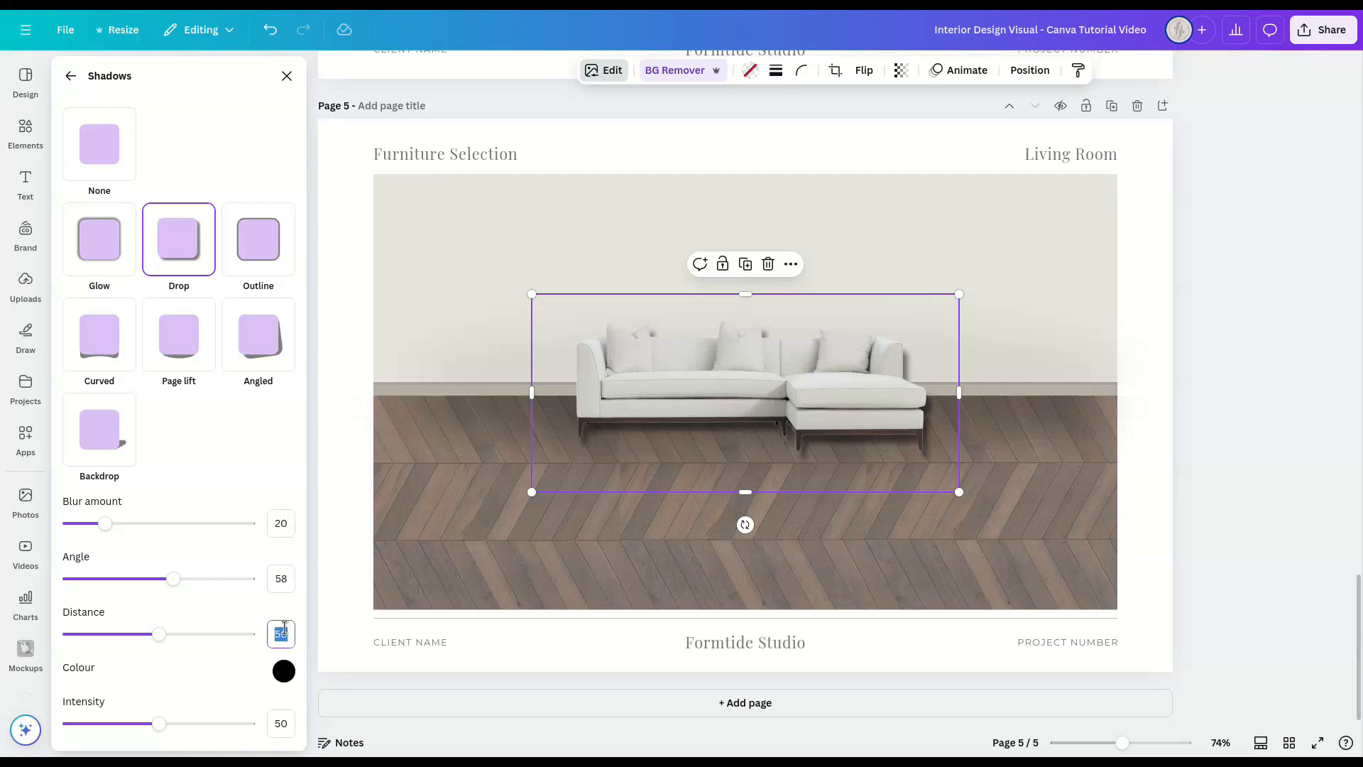
click(283, 724)
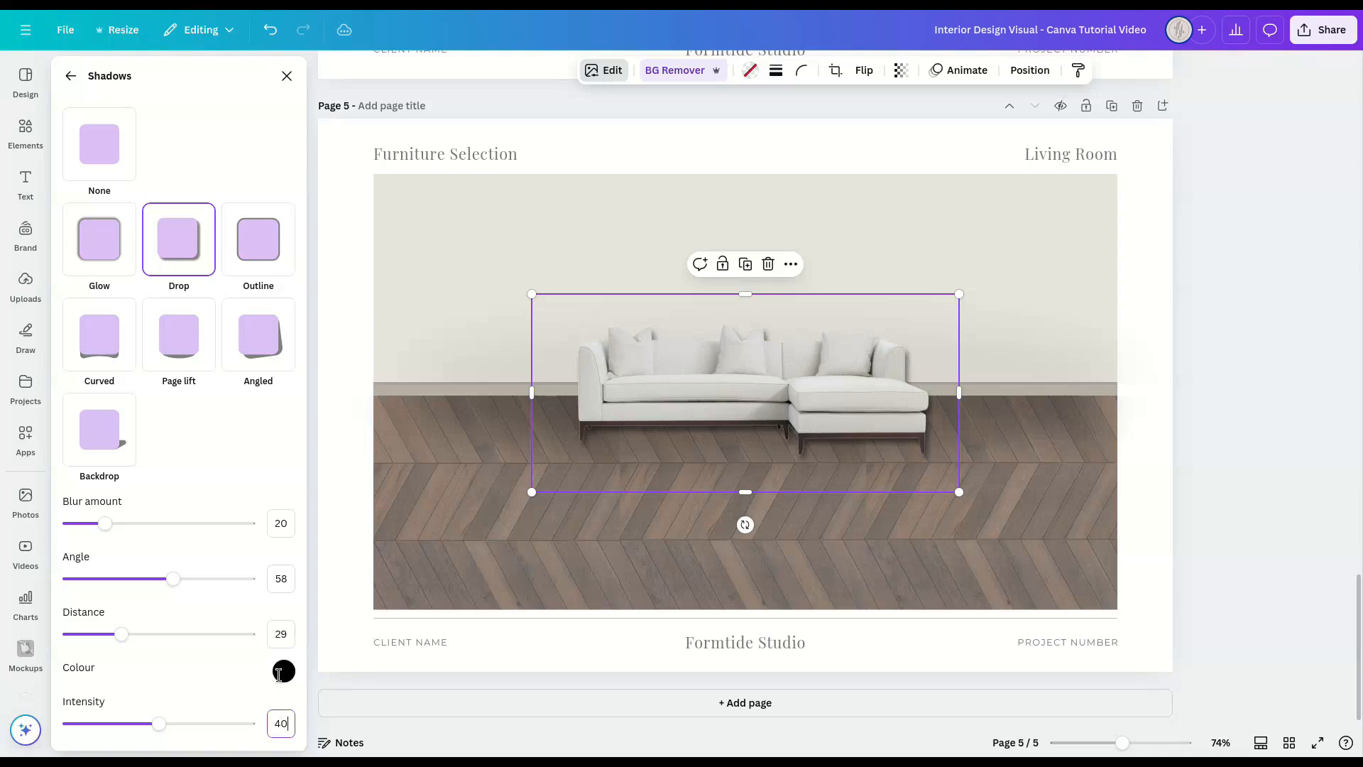
text(40)
click(287, 76)
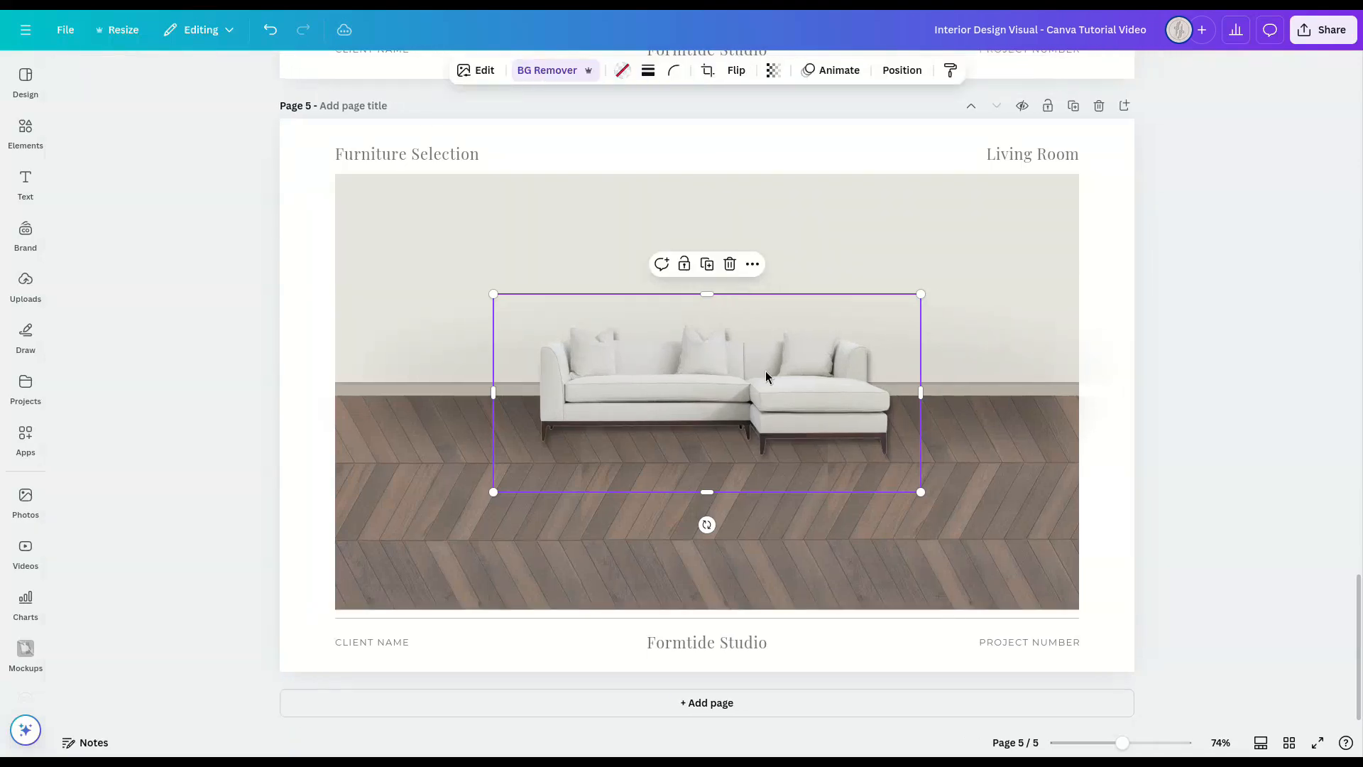
Step: Enlarge the sofa image within its frame so that it nearly fills the frame's width
double_click(766, 377)
drag(531, 497, 499, 518)
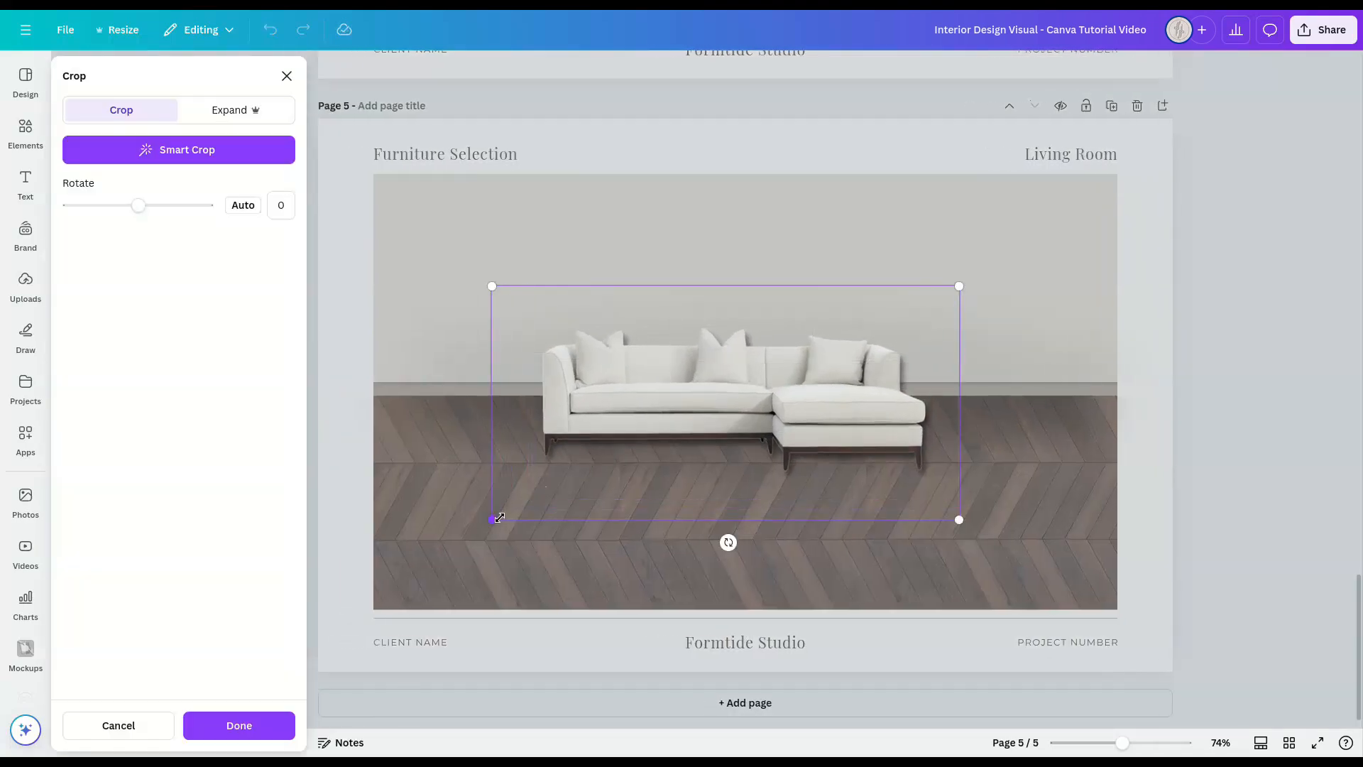
drag(959, 287, 984, 270)
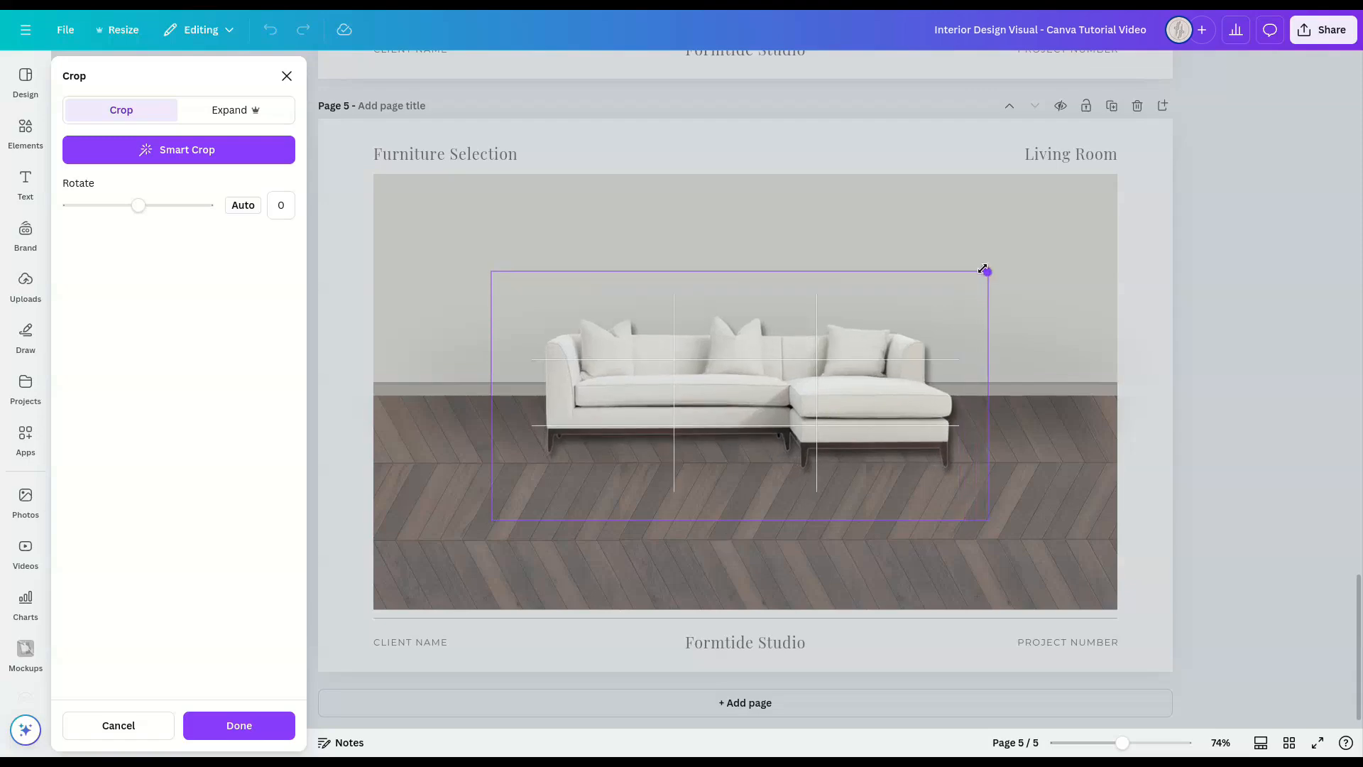
click(1218, 429)
click(1219, 431)
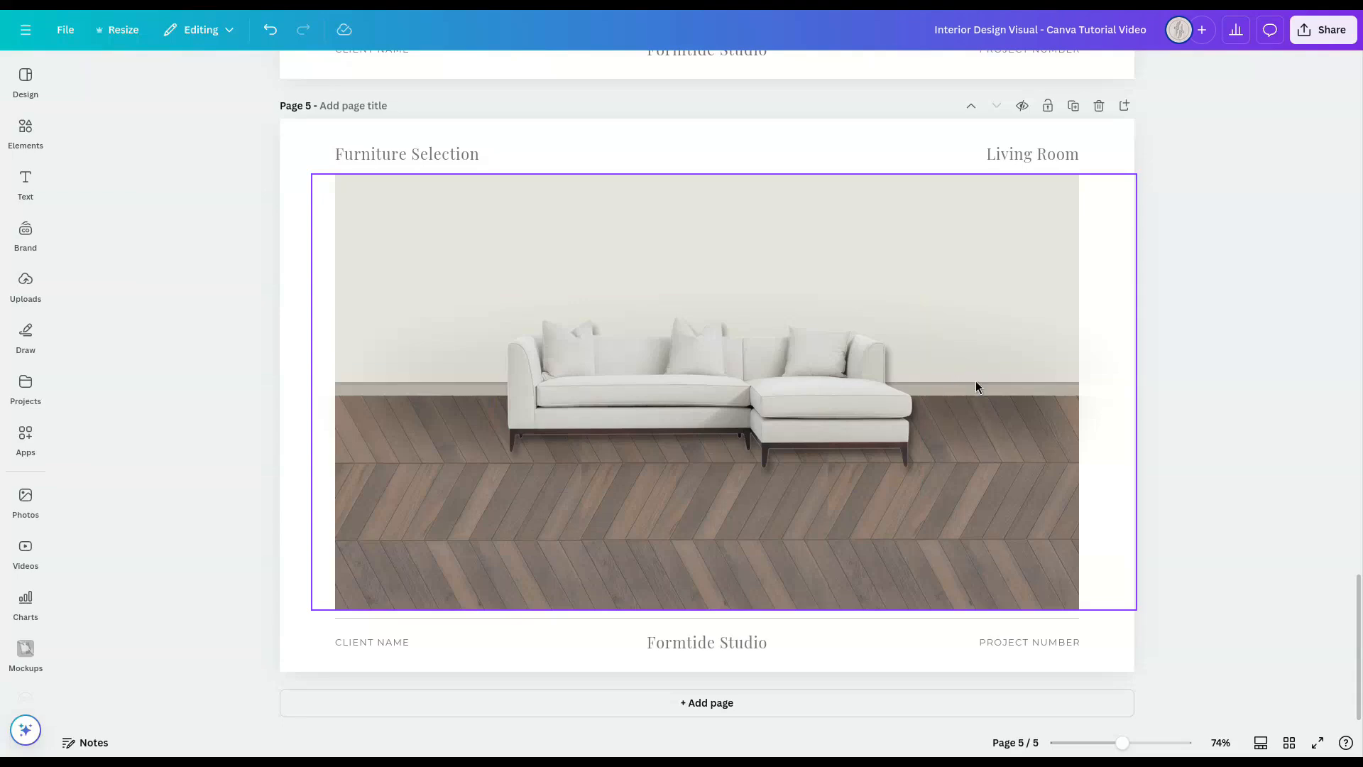
Step: Duplicate the sofa frame and reshape the copy into a small upright frame just right of the chaise
click(775, 382)
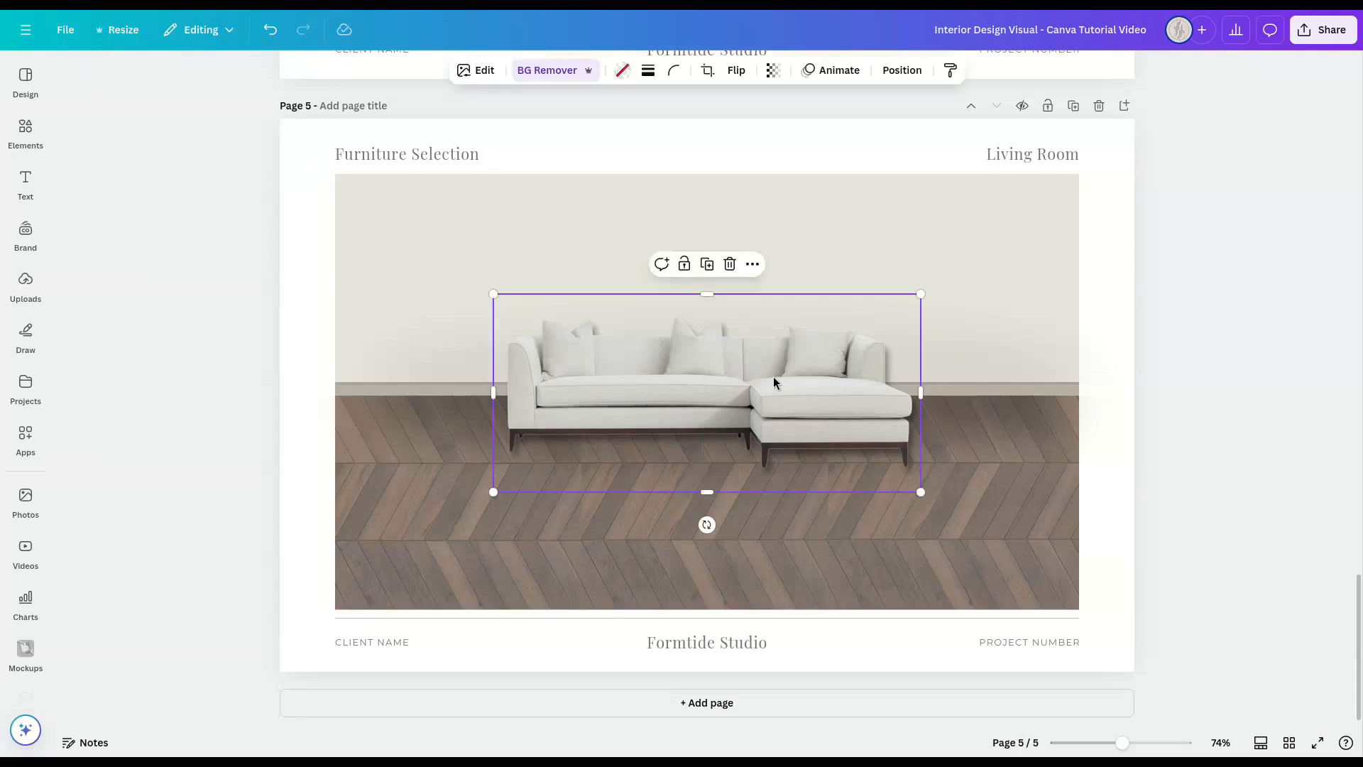
key(ctrl+d)
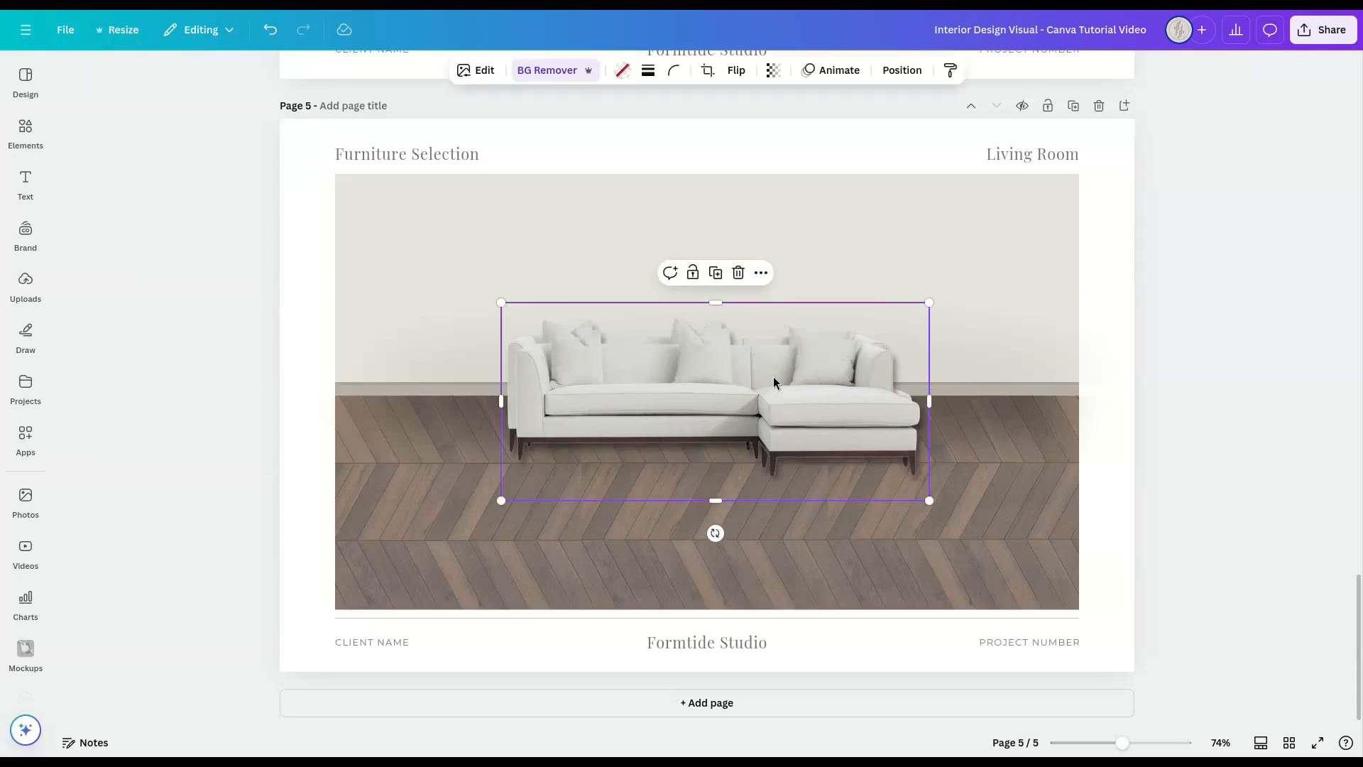
drag(774, 382, 846, 380)
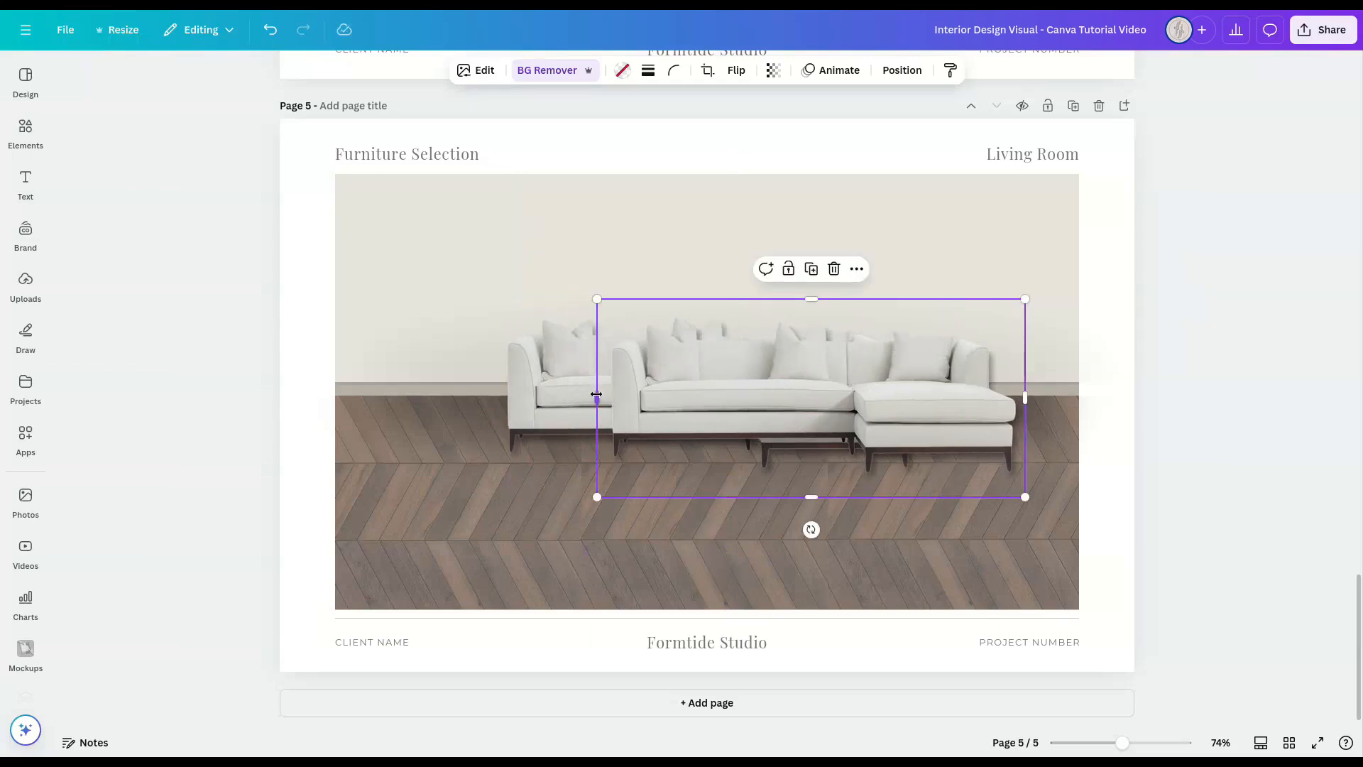
drag(597, 395, 956, 416)
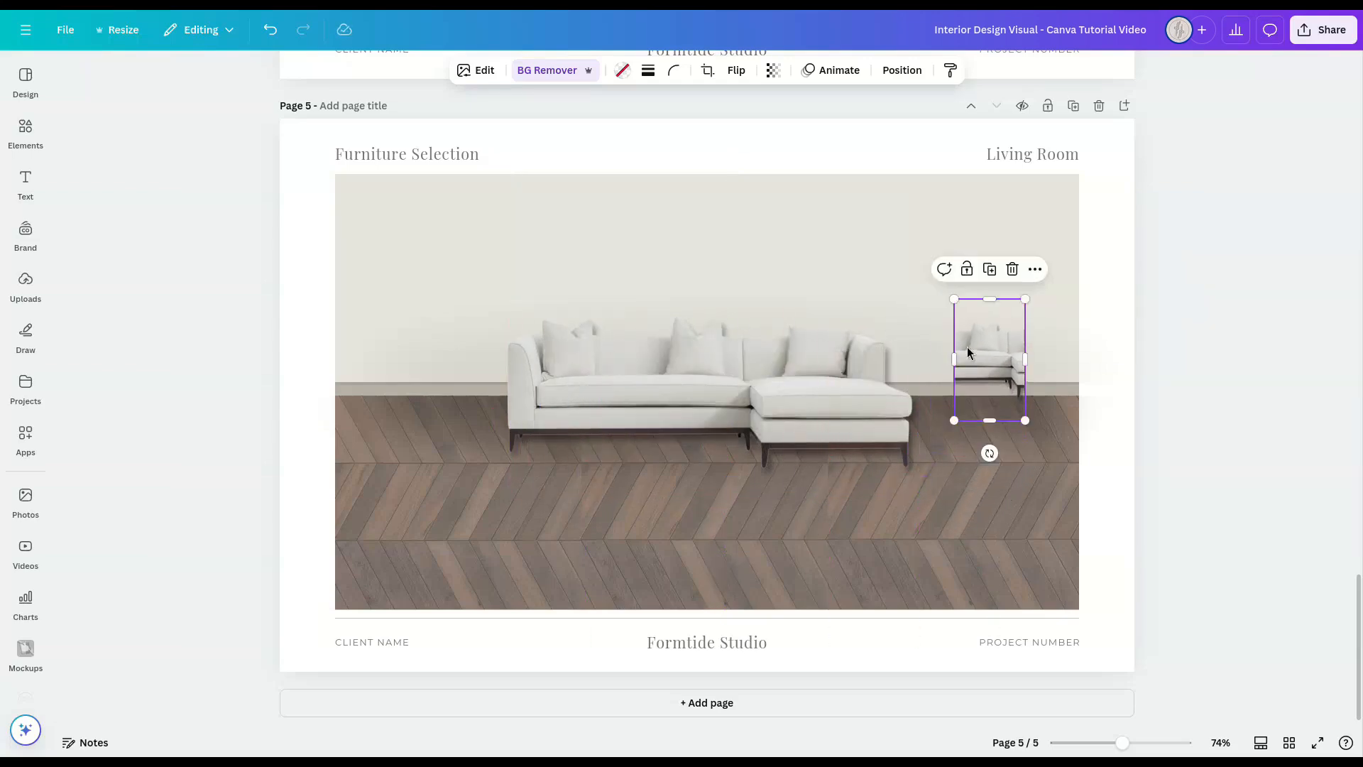
drag(968, 350, 940, 373)
Step: Fill the small frame with the uploaded black marble side table image, shrink it and stand it on the floor beside the chaise
click(43, 296)
drag(107, 525, 921, 382)
click(321, 72)
drag(998, 320, 979, 345)
drag(950, 399, 951, 375)
click(1181, 396)
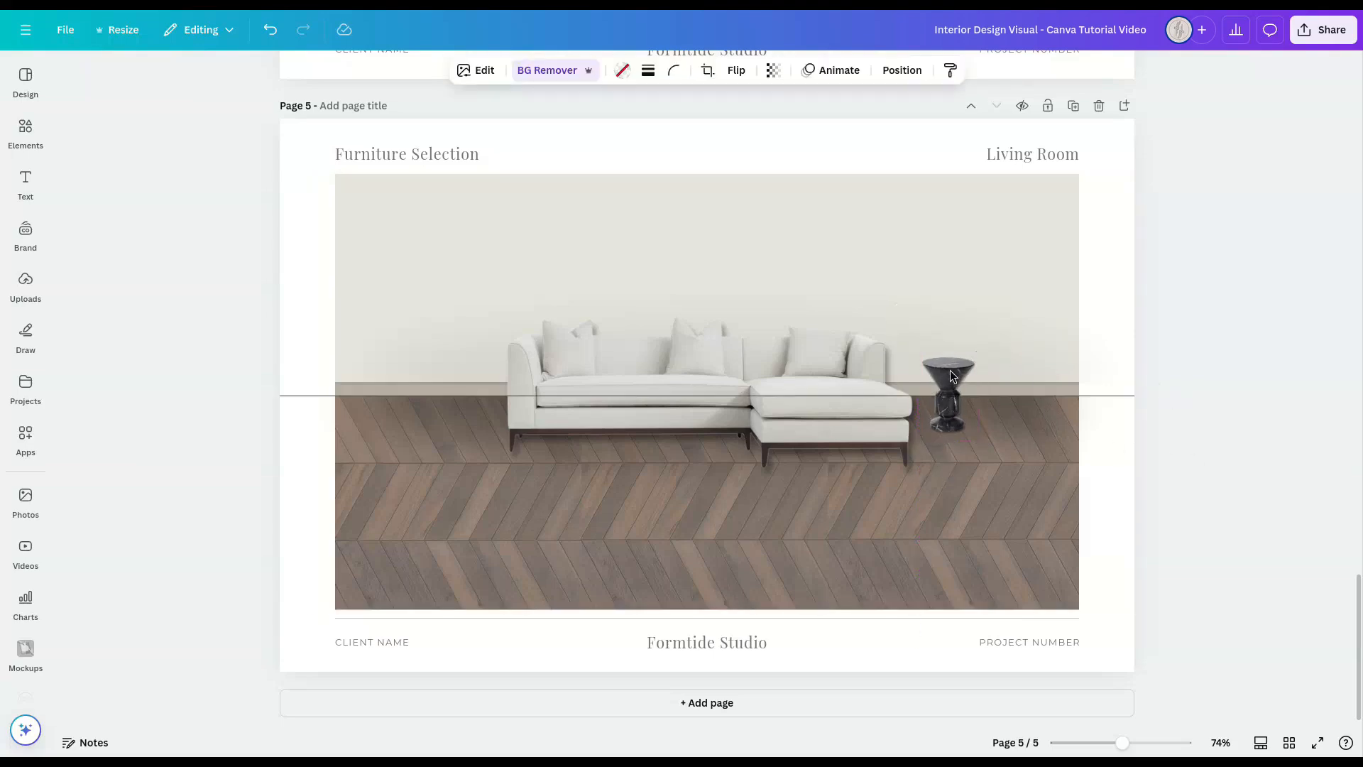
click(1187, 423)
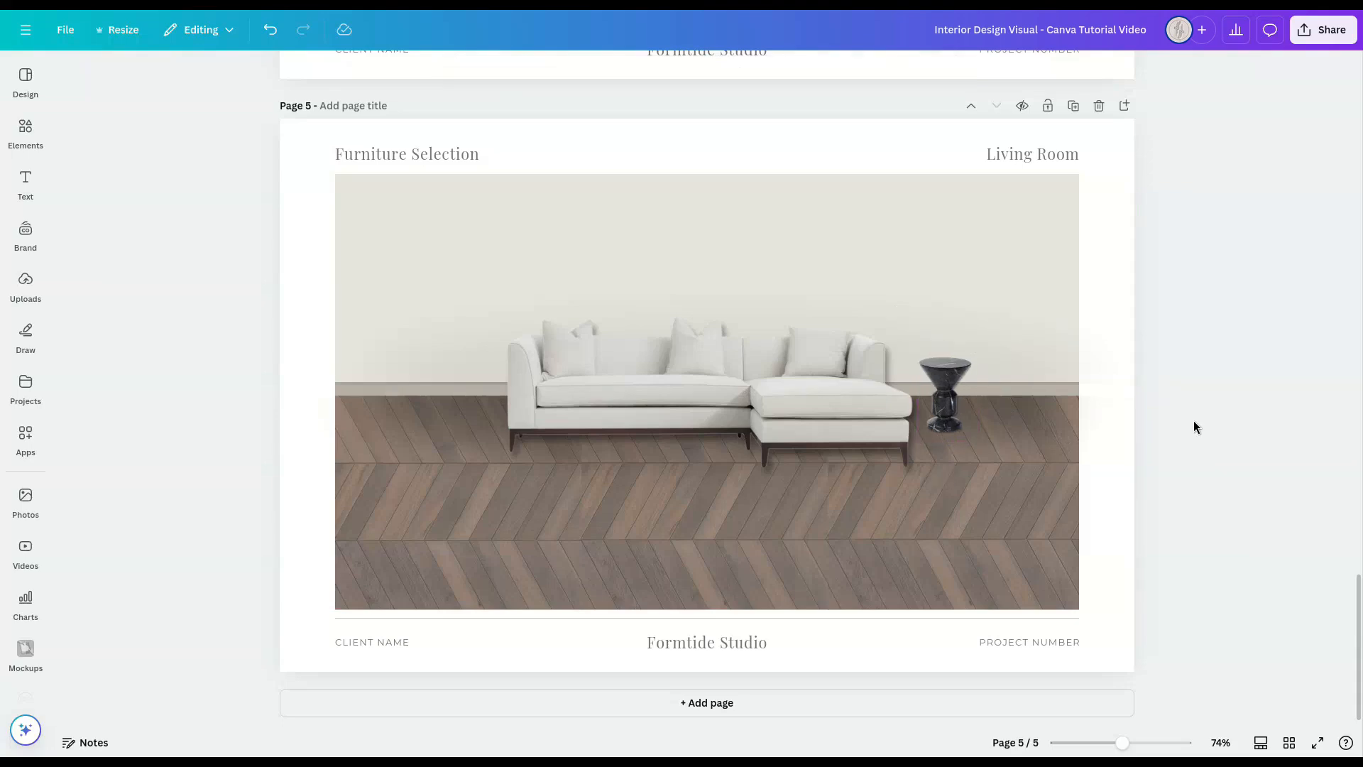
Step: Enlarge the sofa frame slightly from its lower-left corner and keep it centred in the room
click(734, 391)
drag(492, 493, 487, 495)
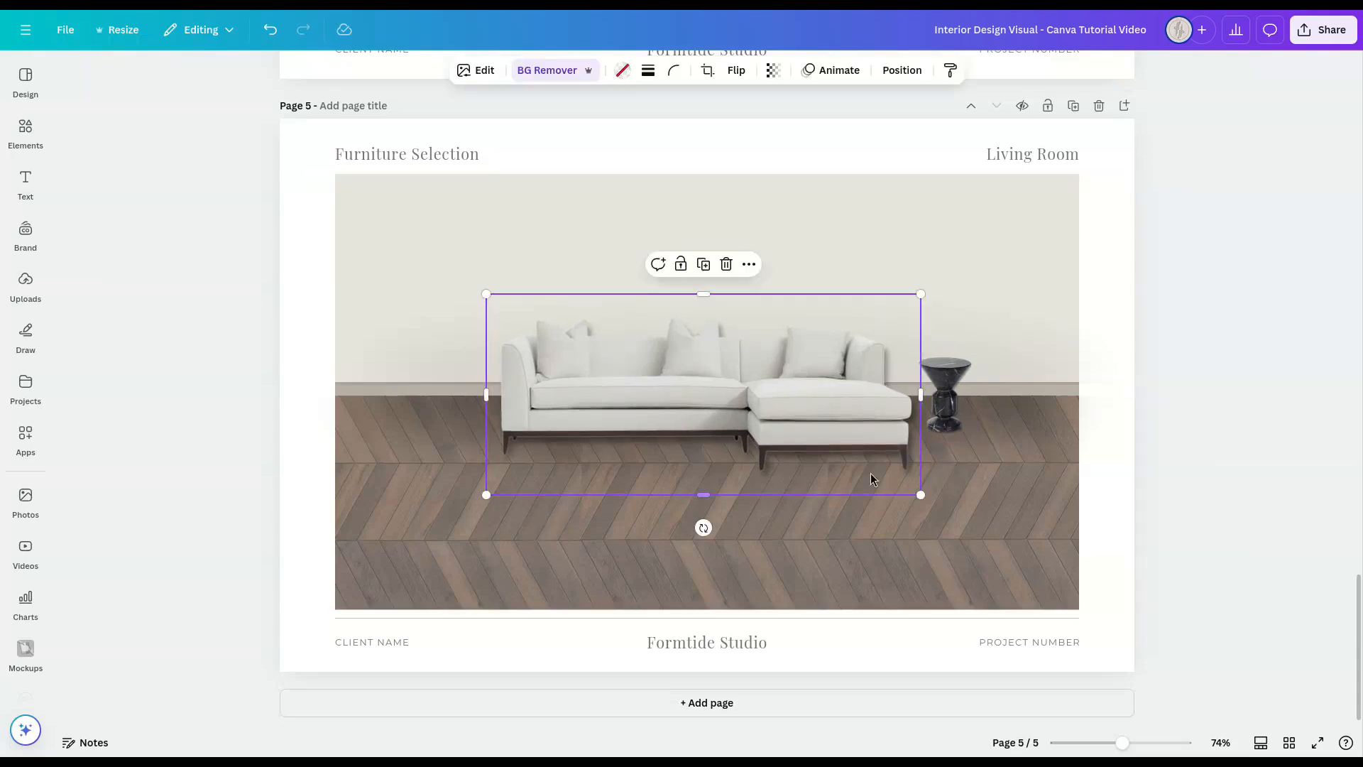
click(1233, 446)
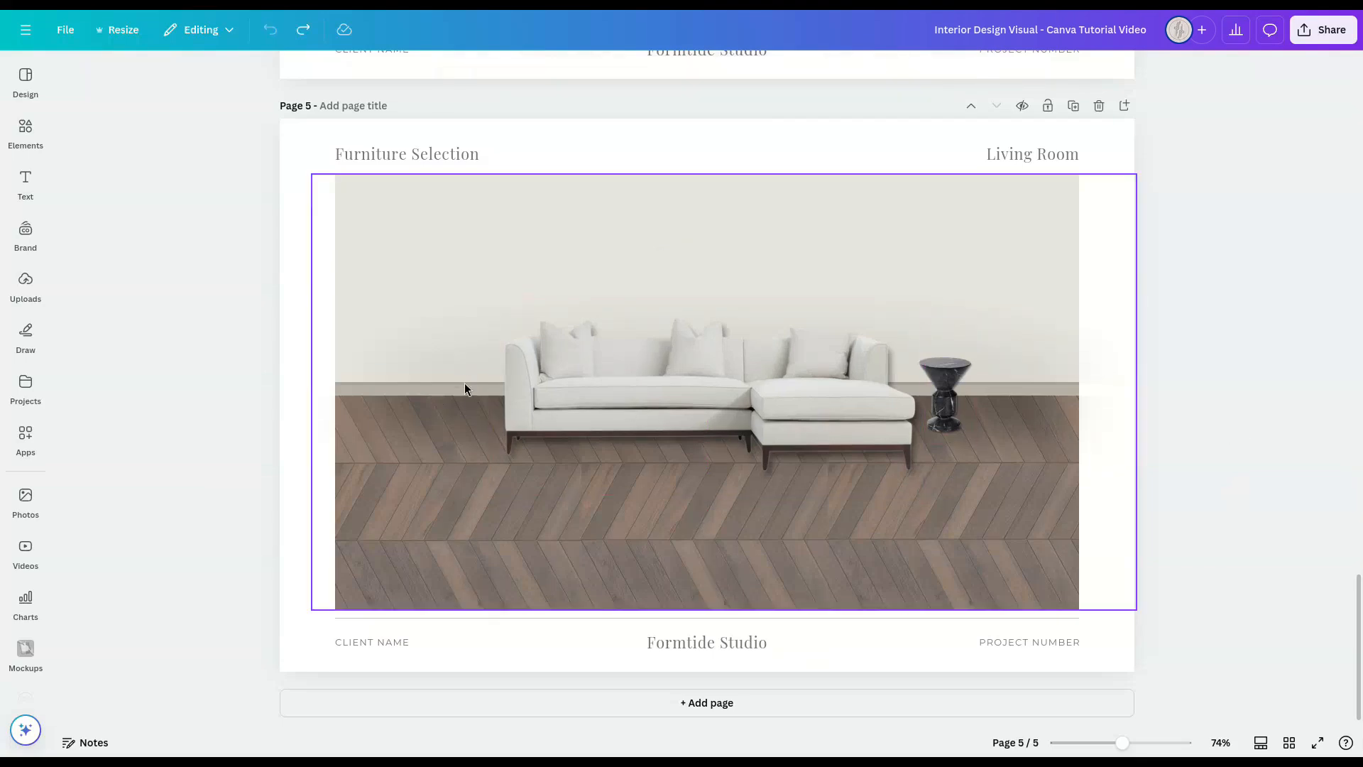
Step: Shrink the side table slightly and nudge the sofa up a little
click(969, 394)
drag(976, 351, 973, 355)
shift+click(851, 384)
drag(850, 383, 851, 380)
click(1230, 418)
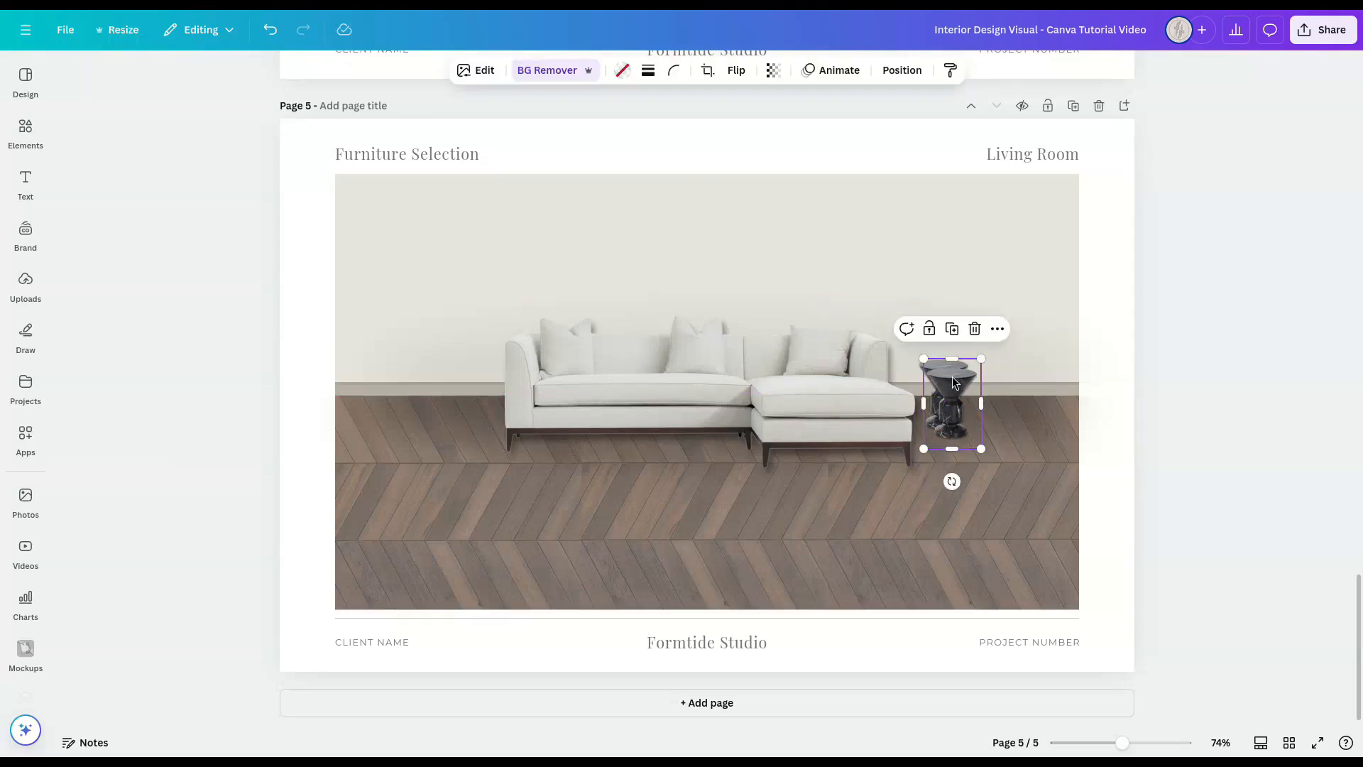
Step: Duplicate the side table frame, place the copy left of the sofa and enlarge it to floor-lamp height
click(944, 320)
drag(956, 387, 427, 397)
drag(462, 353, 469, 268)
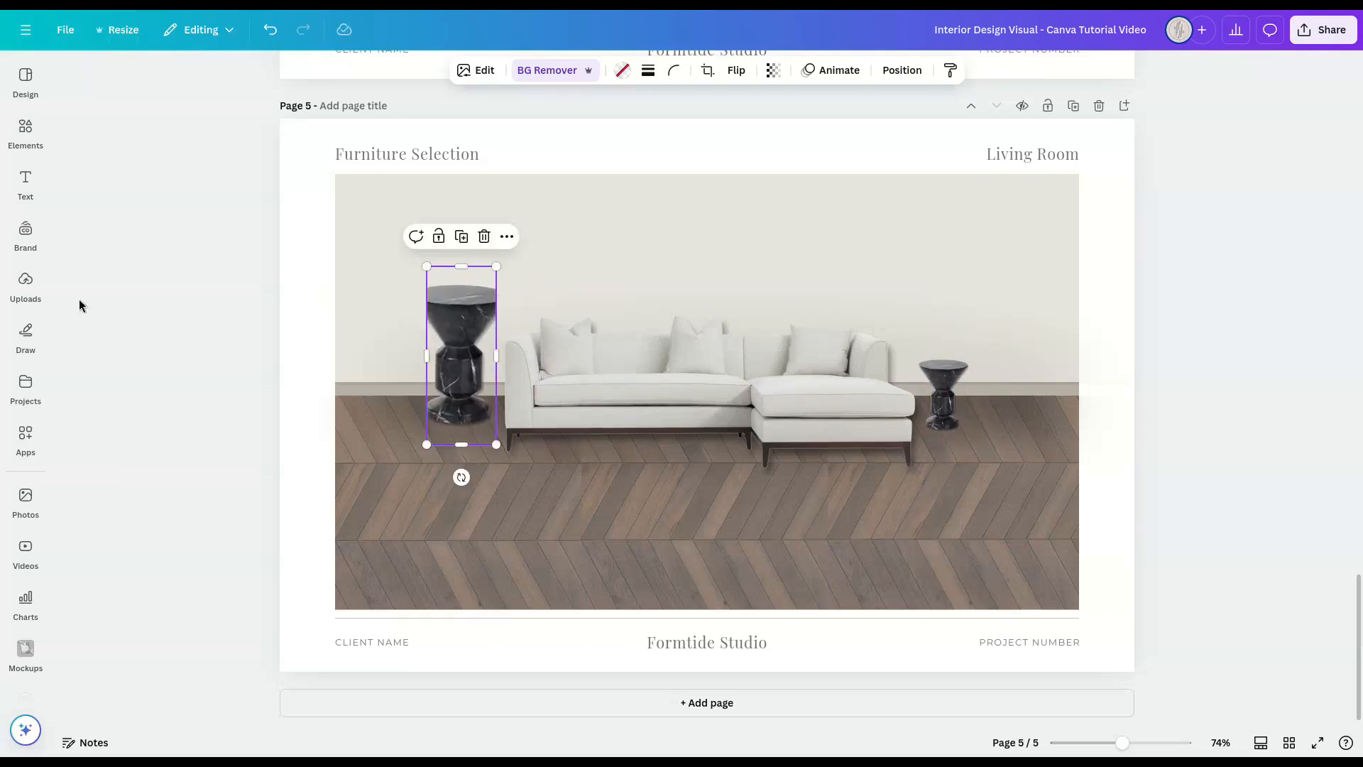
Step: Fill the tall frame with the uploaded floor lamp image and enlarge the lamp within the frame
click(25, 284)
drag(158, 604, 489, 353)
double_click(491, 345)
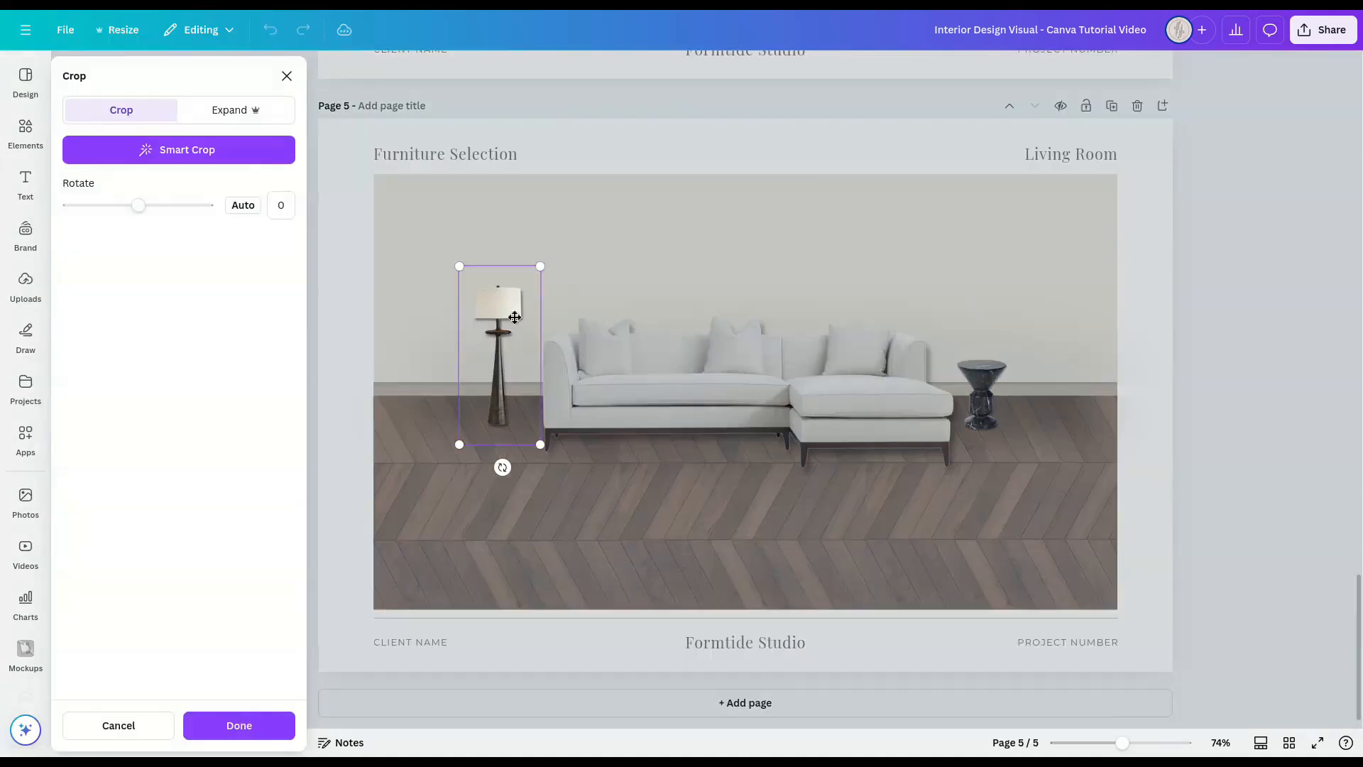
drag(541, 266, 552, 259)
drag(548, 447, 558, 459)
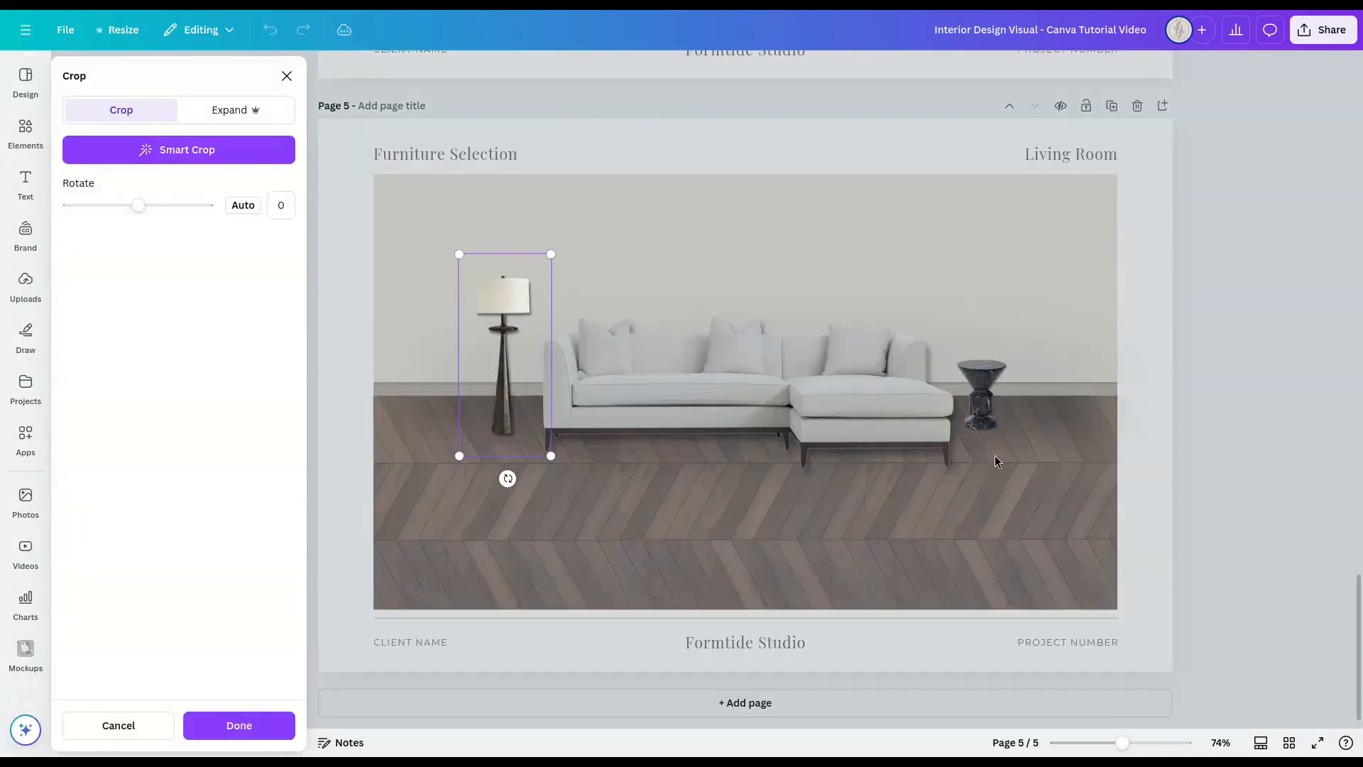
click(1196, 409)
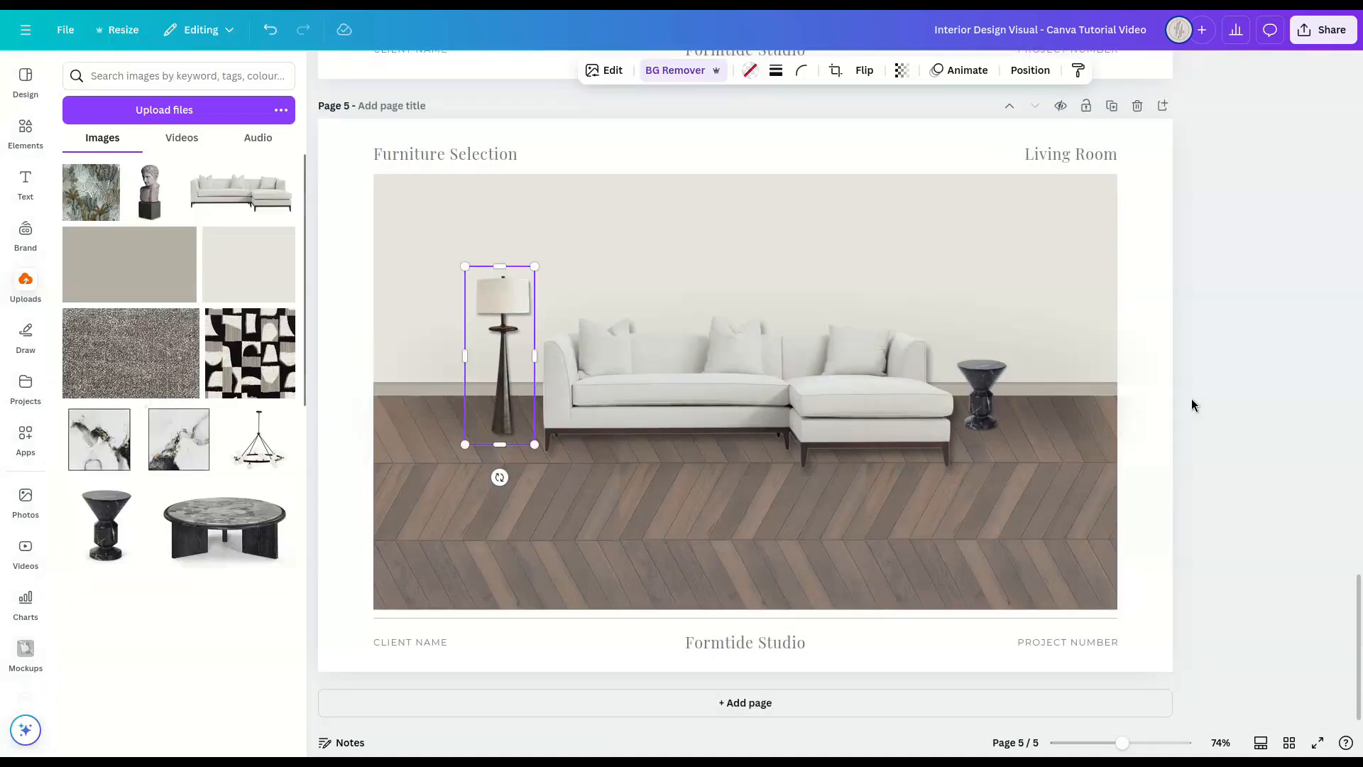
Step: Set the floor lamp's Drop shadow to angle 62, distance 20 and intensity 28
click(612, 71)
click(78, 441)
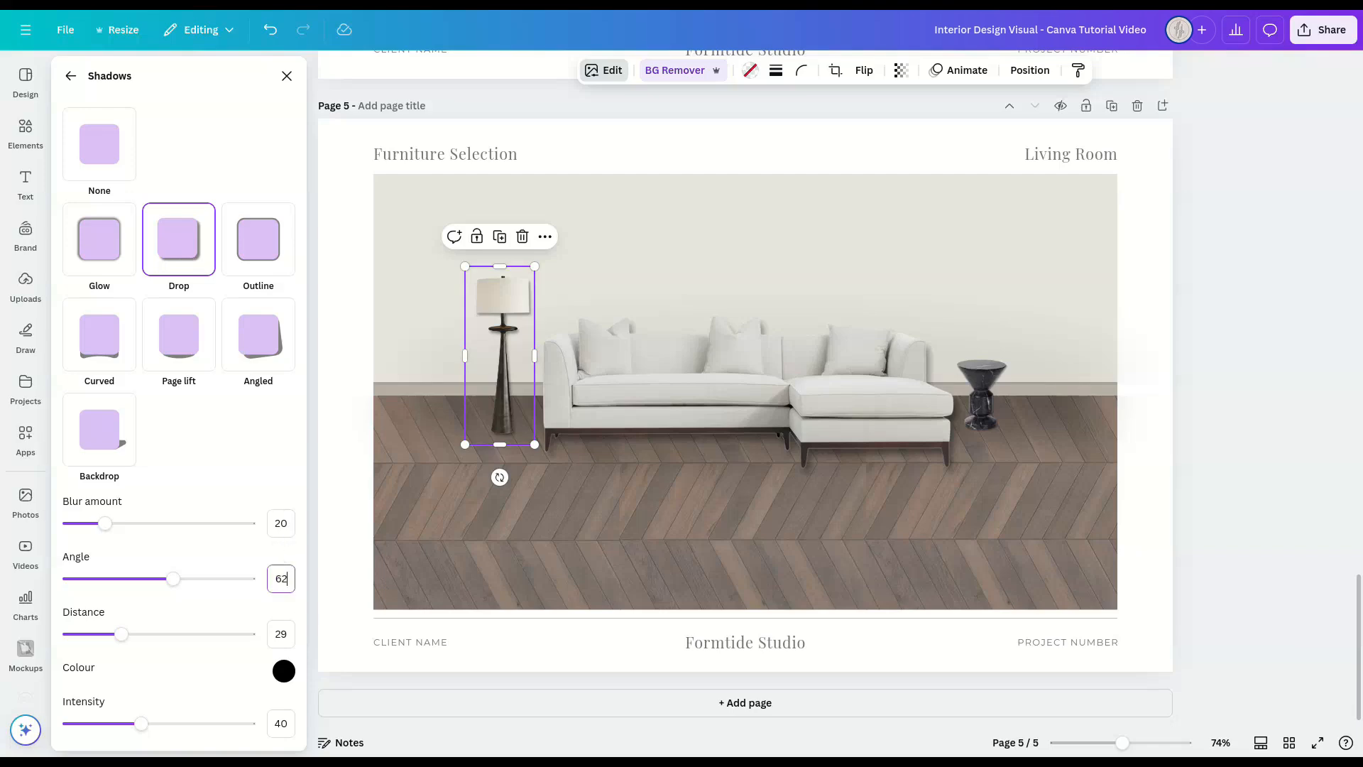
click(281, 634)
click(282, 720)
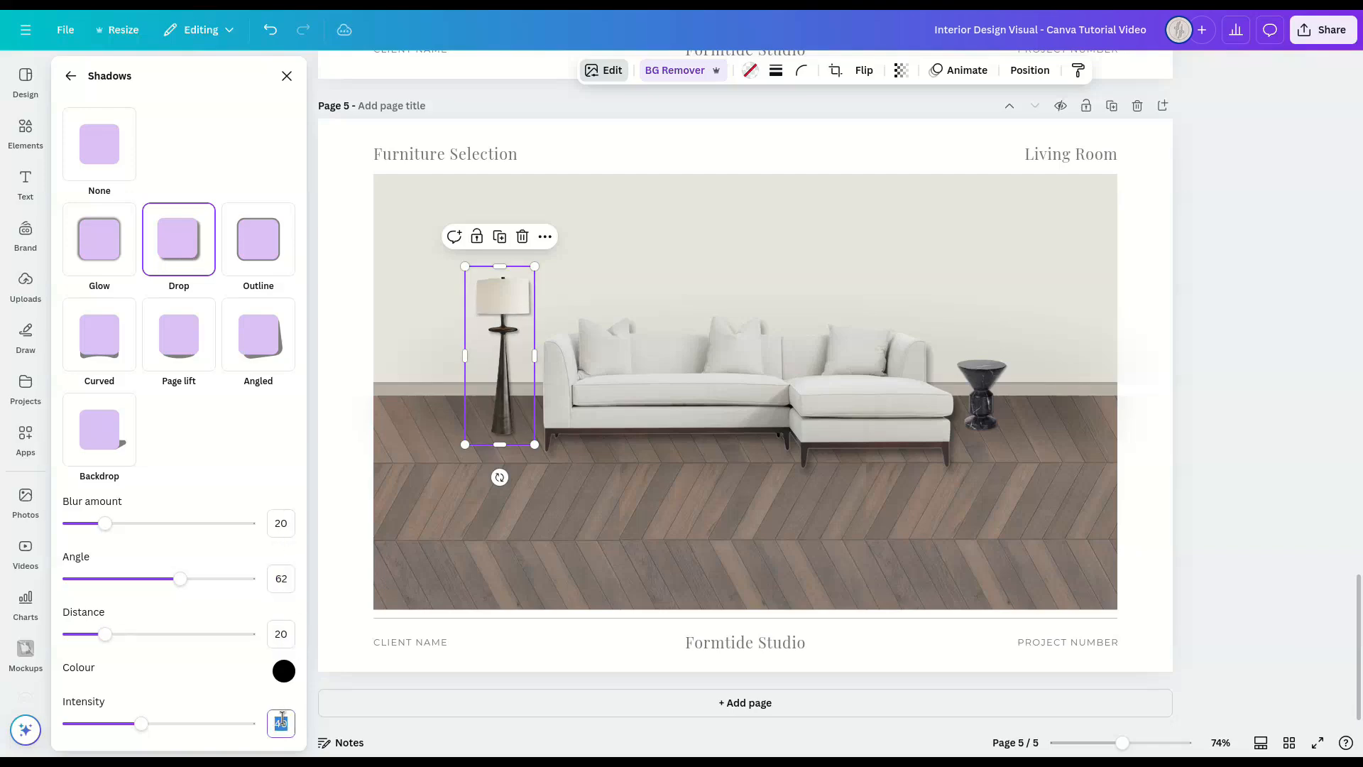
click(287, 77)
click(1290, 399)
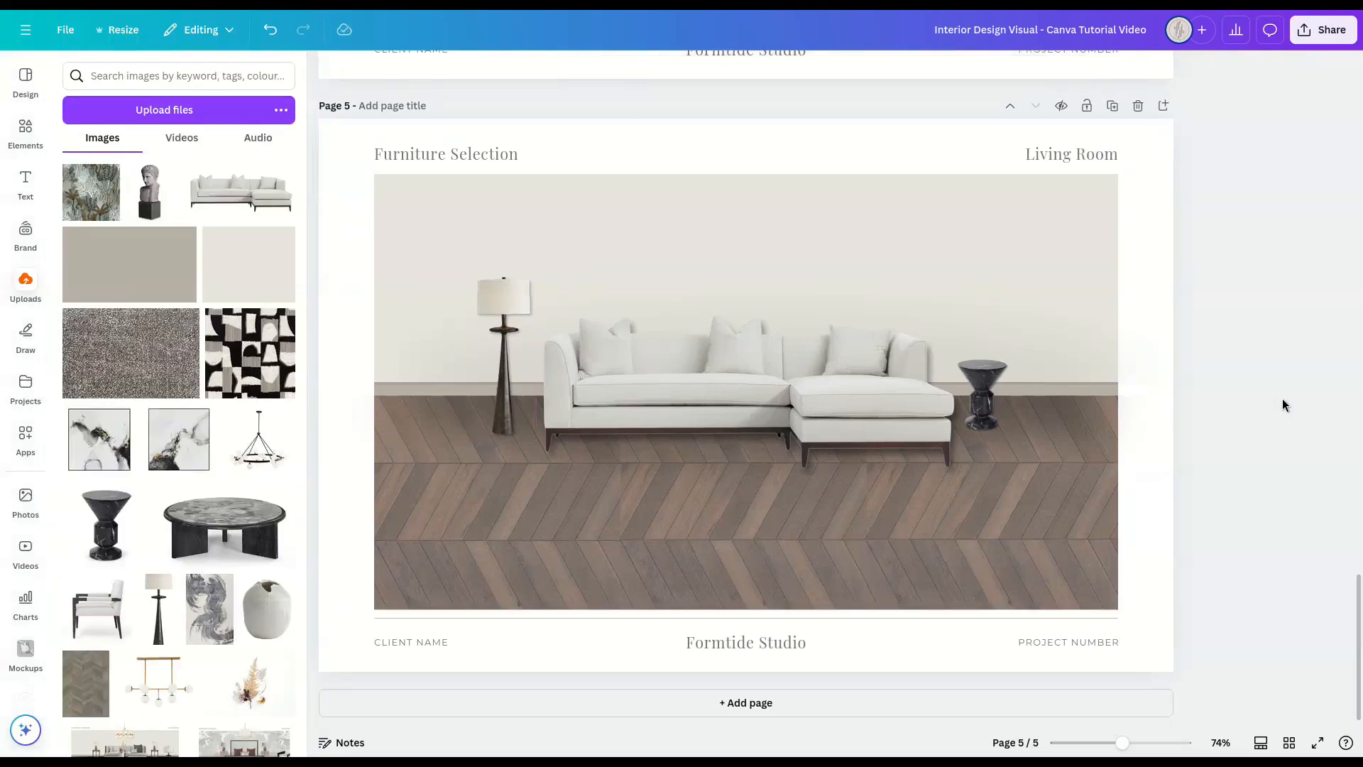
Step: Search the elements for "trapezoid up frame" and add the first trapezoid frame to the page
click(26, 132)
click(127, 76)
text(trapezoid up frame)
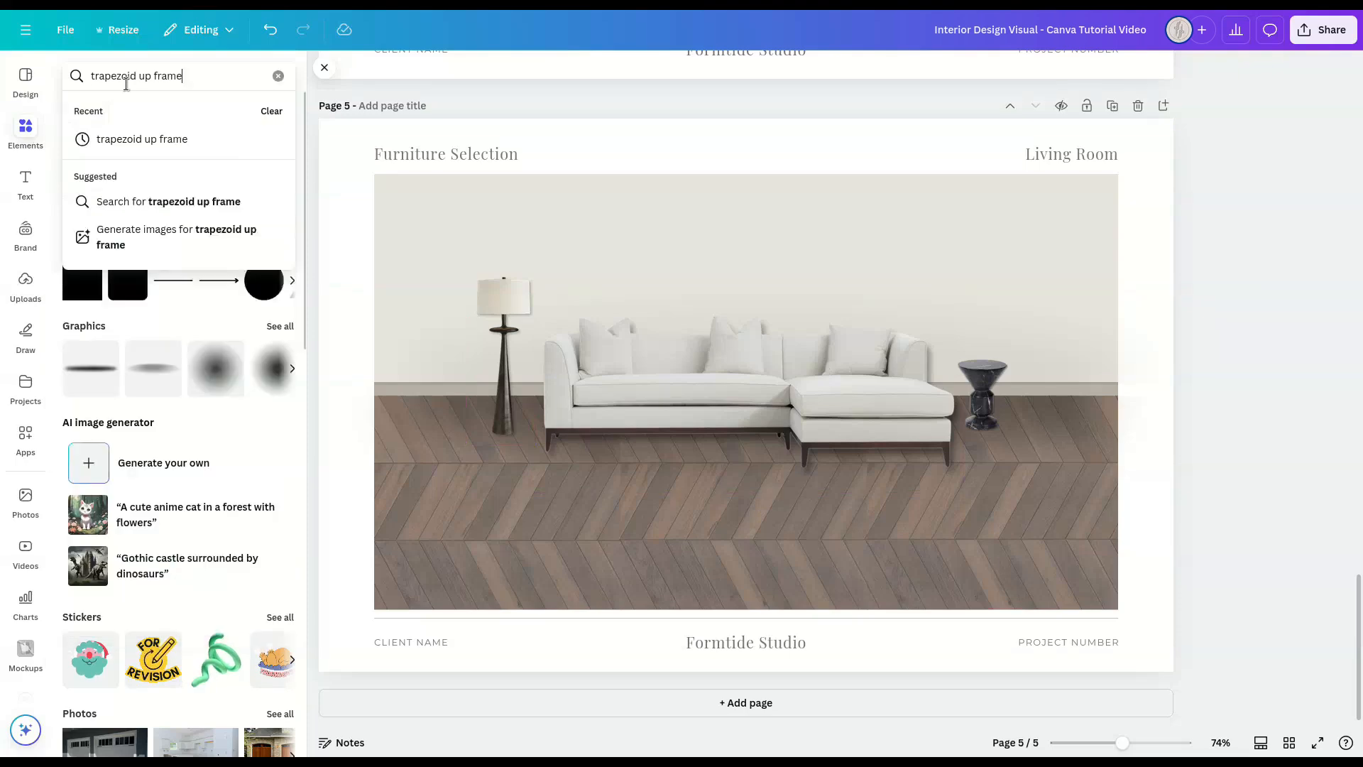
key(Return)
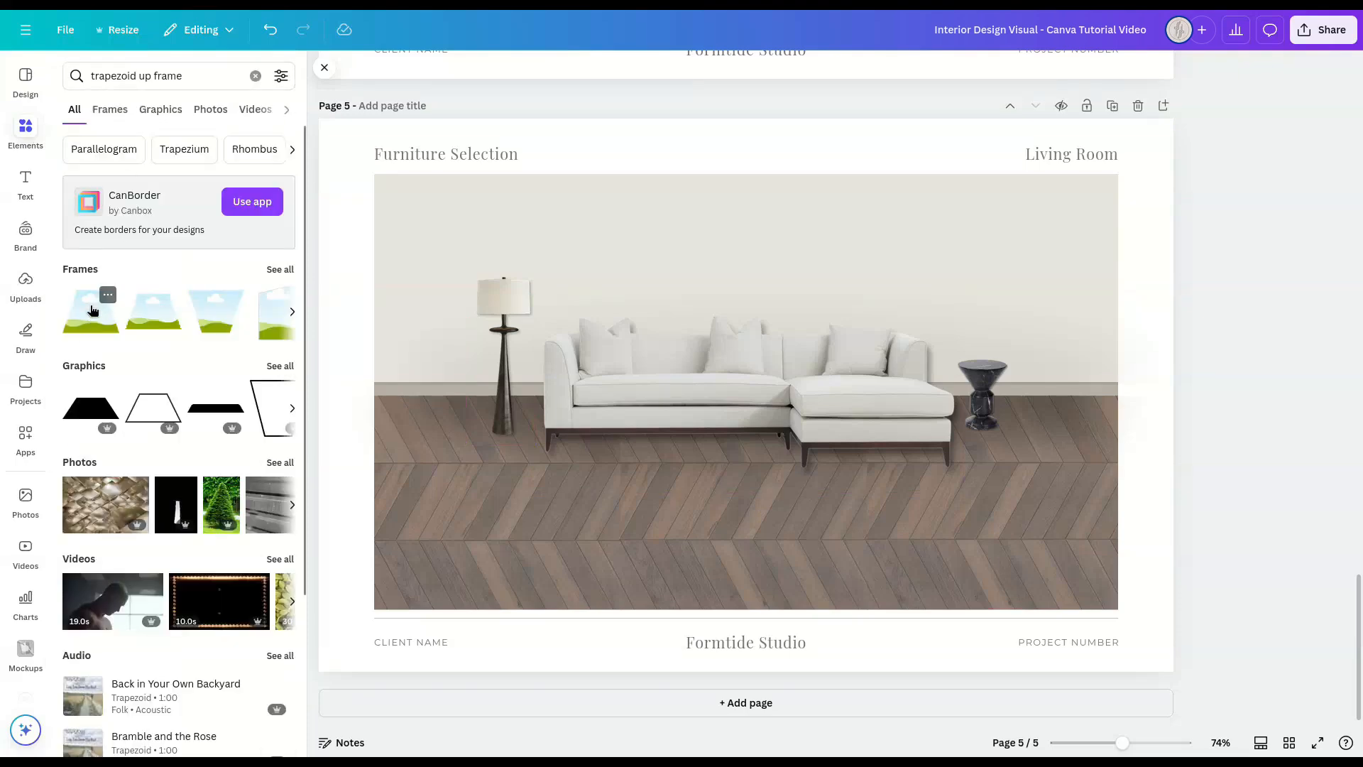
click(92, 310)
click(321, 71)
Step: Reshape the trapezoid frame into a wide, low rug shape spanning most of the floor in front of the sofa
drag(707, 254, 707, 415)
drag(517, 474, 361, 465)
drag(895, 474, 1051, 473)
drag(725, 537, 725, 564)
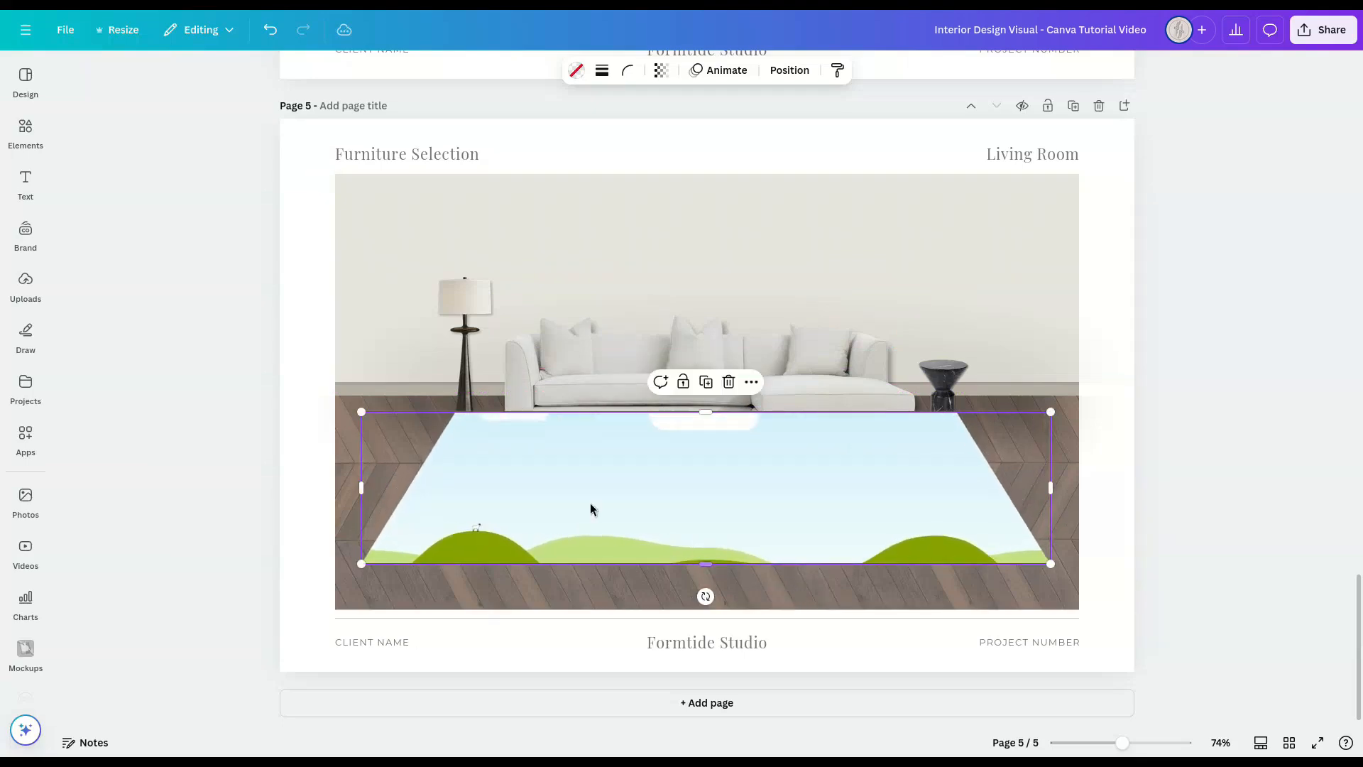
drag(361, 485, 357, 484)
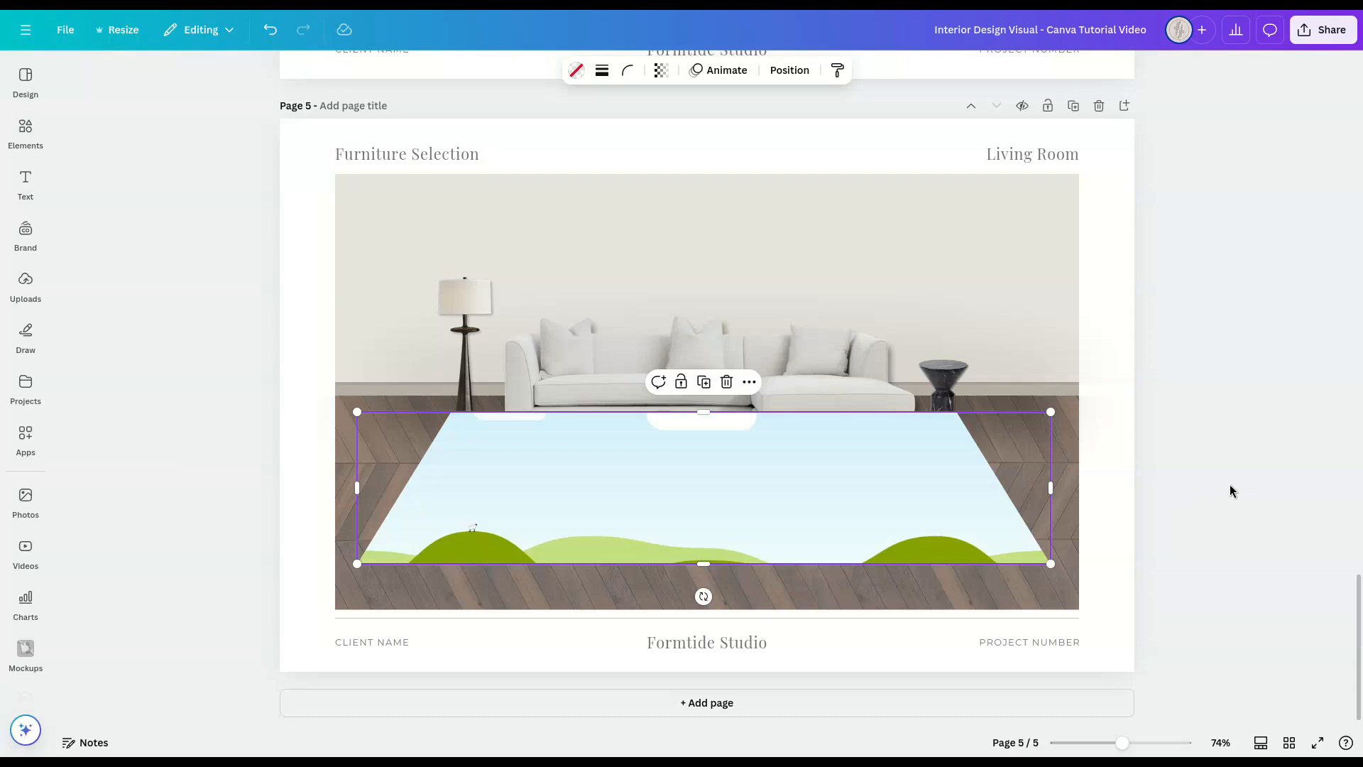
Step: Fill the trapezoid frame with the uploaded grey brushstroke rug image and rotate the image 90 degrees within the frame
click(47, 313)
drag(209, 609, 768, 488)
double_click(774, 474)
drag(1110, 490, 743, 639)
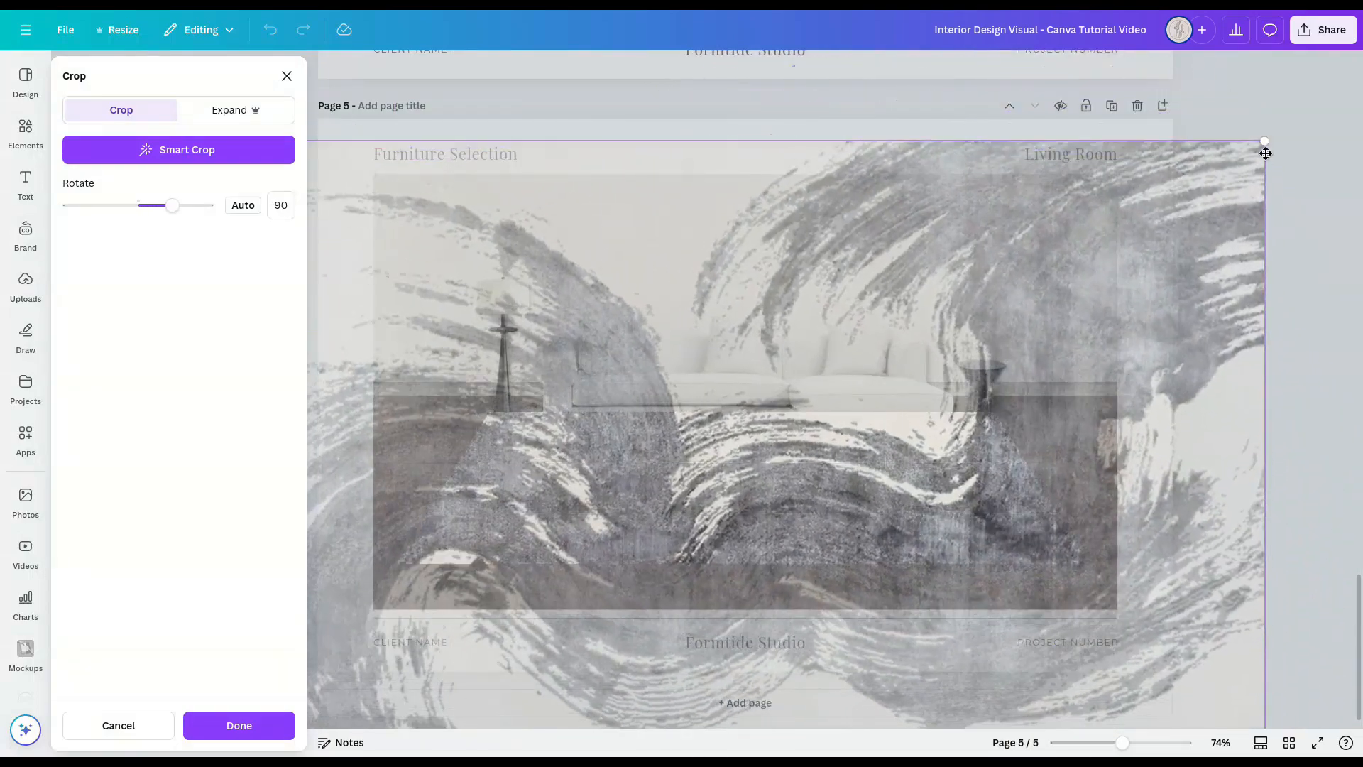
Step: Scale down the rug image inside the trapezoid frame, reposition it so its brushstroke pattern fills the frame, and finish cropping
drag(1265, 141, 1089, 258)
drag(786, 435, 915, 341)
drag(1207, 165, 1086, 250)
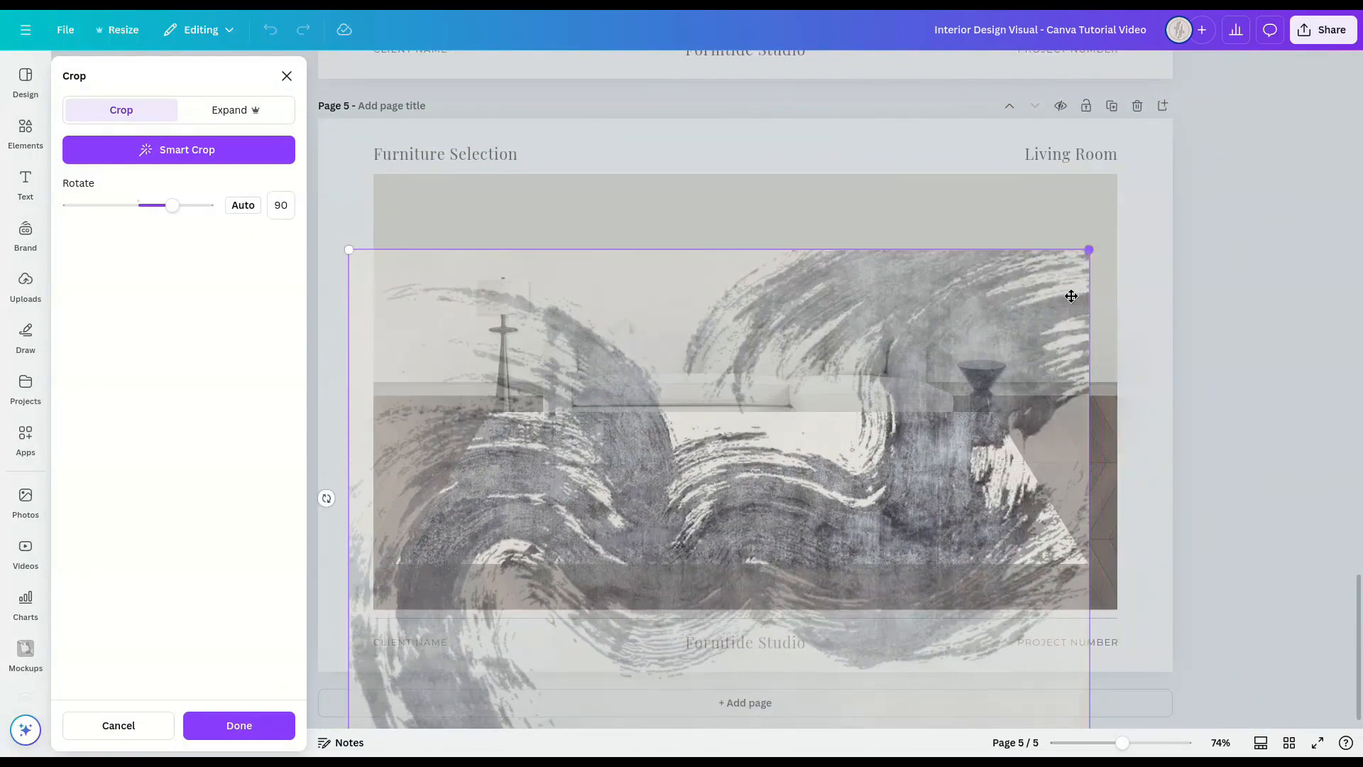
click(1251, 392)
click(1251, 392)
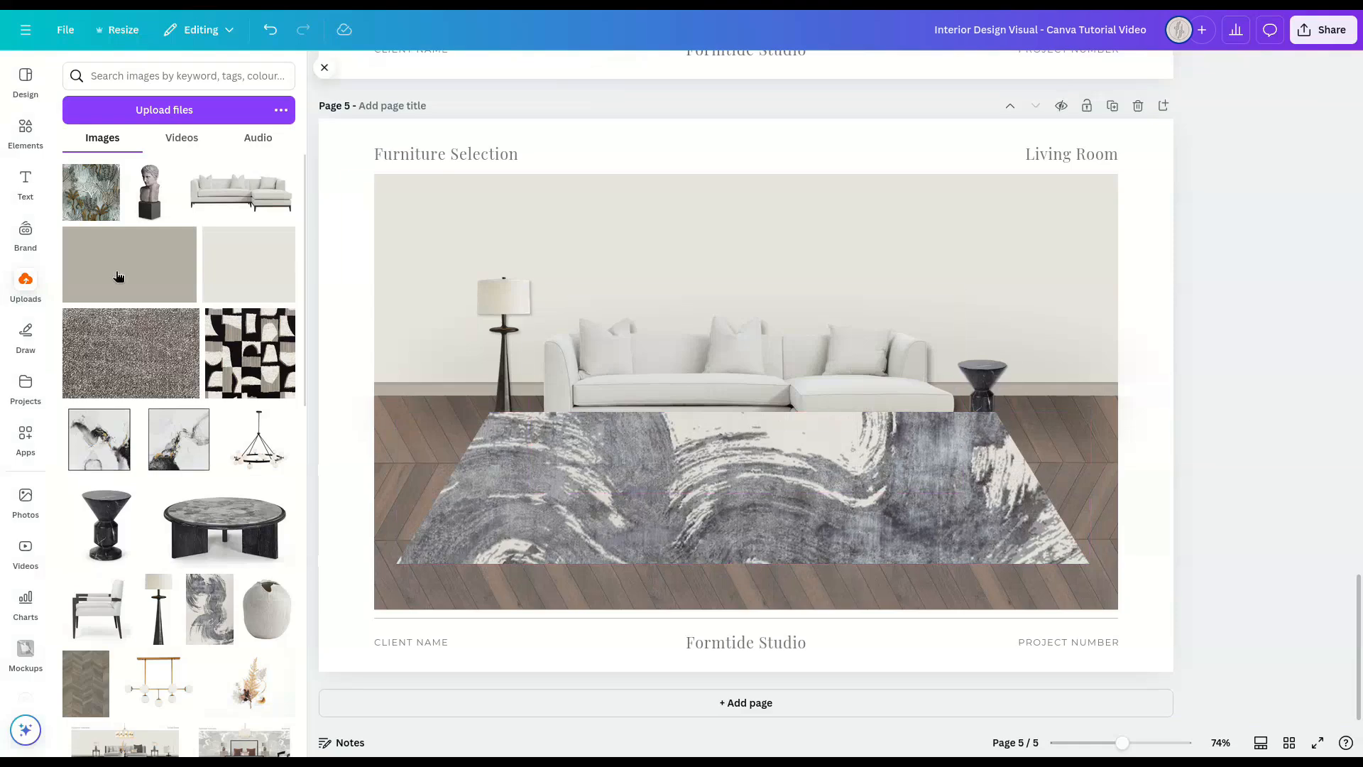
Step: Add the recently used soft oval shadow graphic to the page and enlarge it to span most of the rug's width
click(25, 139)
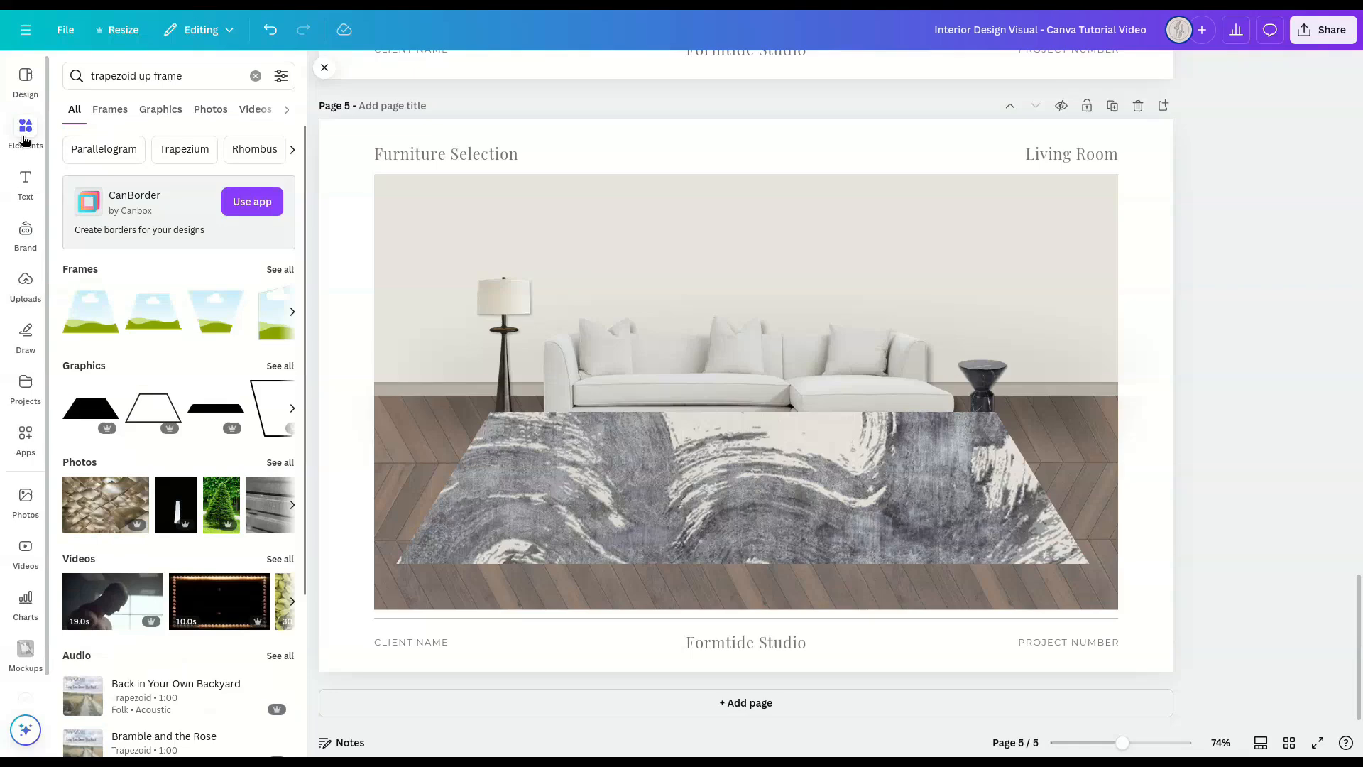
click(255, 76)
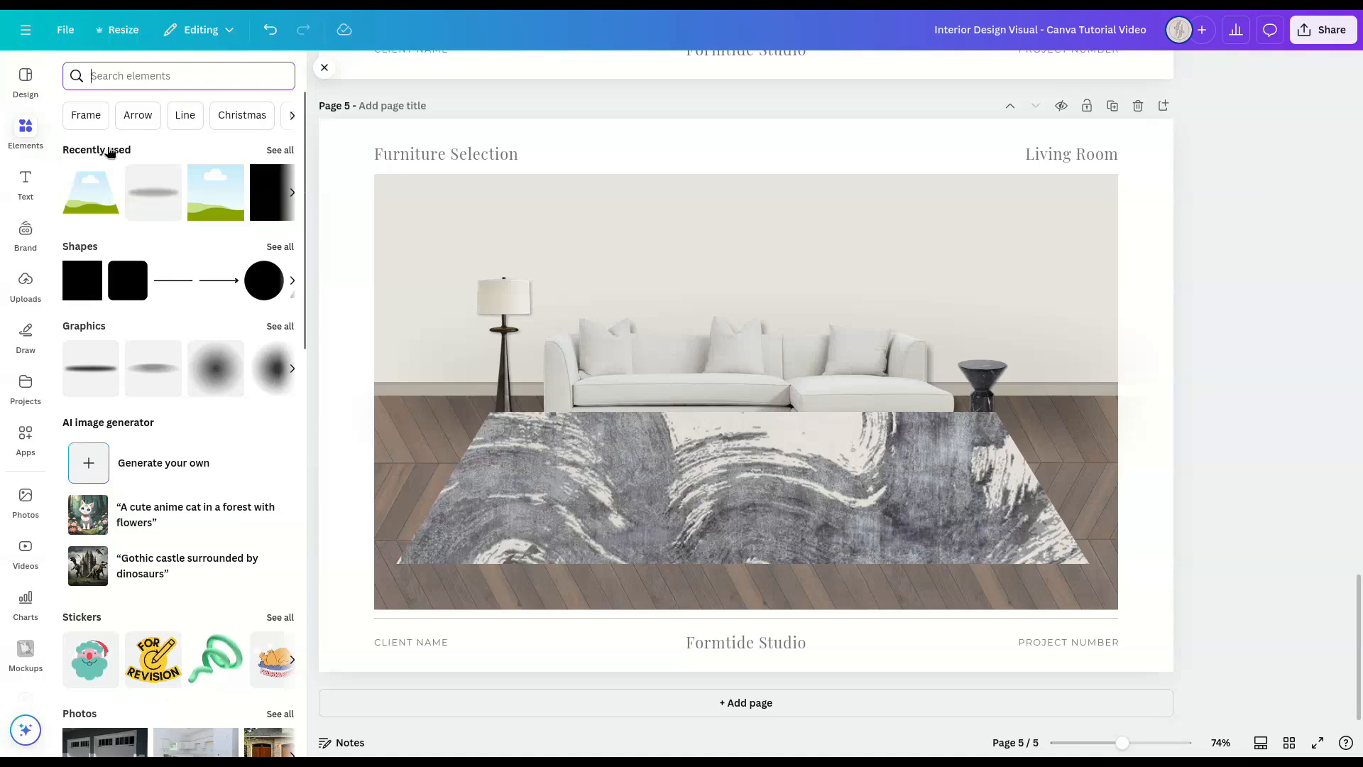
click(153, 194)
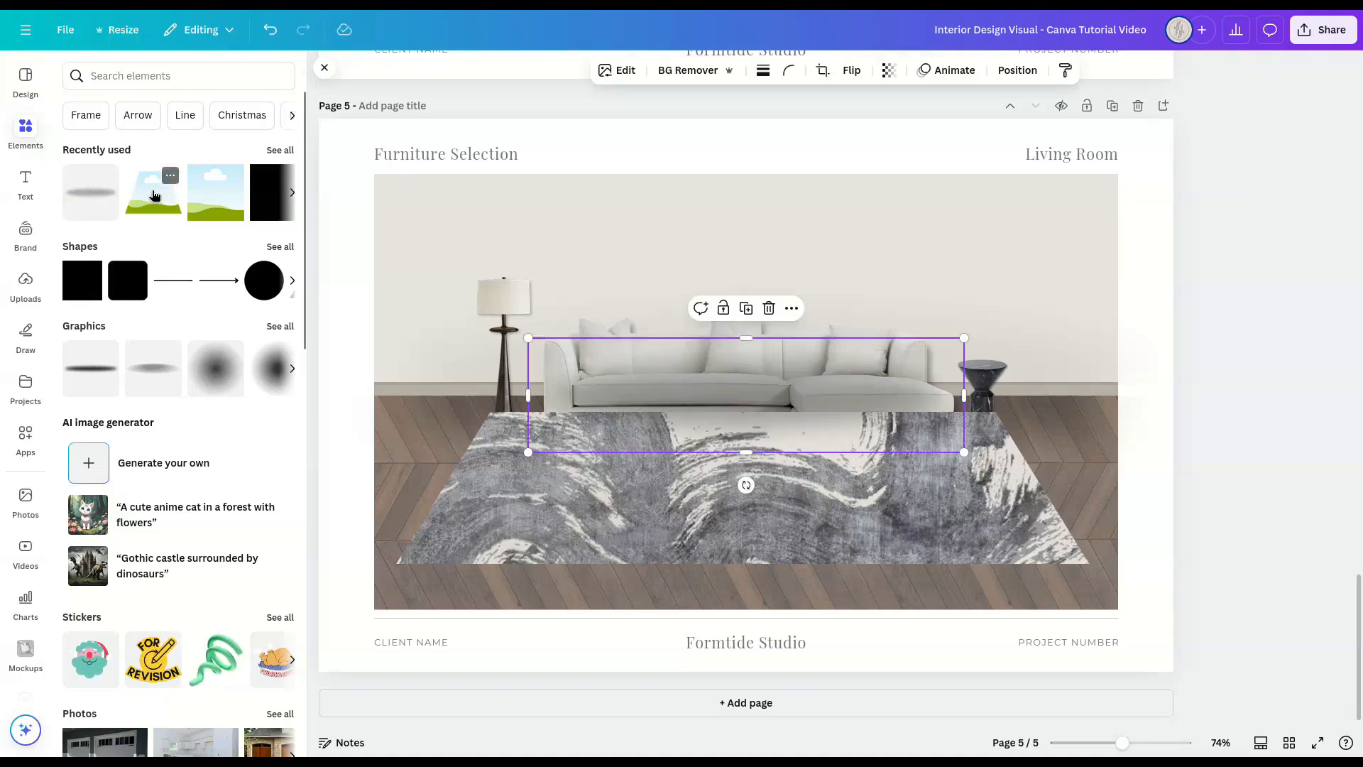
click(324, 69)
drag(925, 453, 1017, 476)
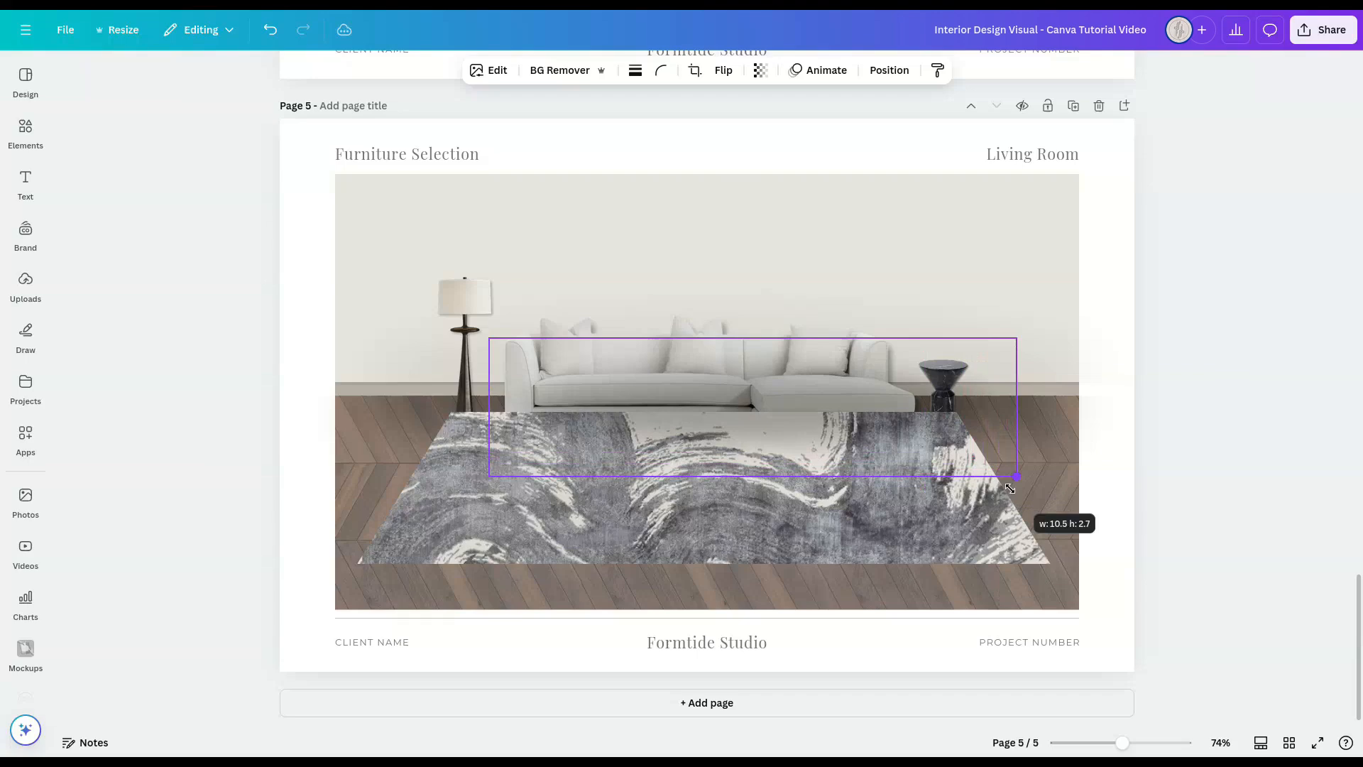
drag(502, 482, 397, 508)
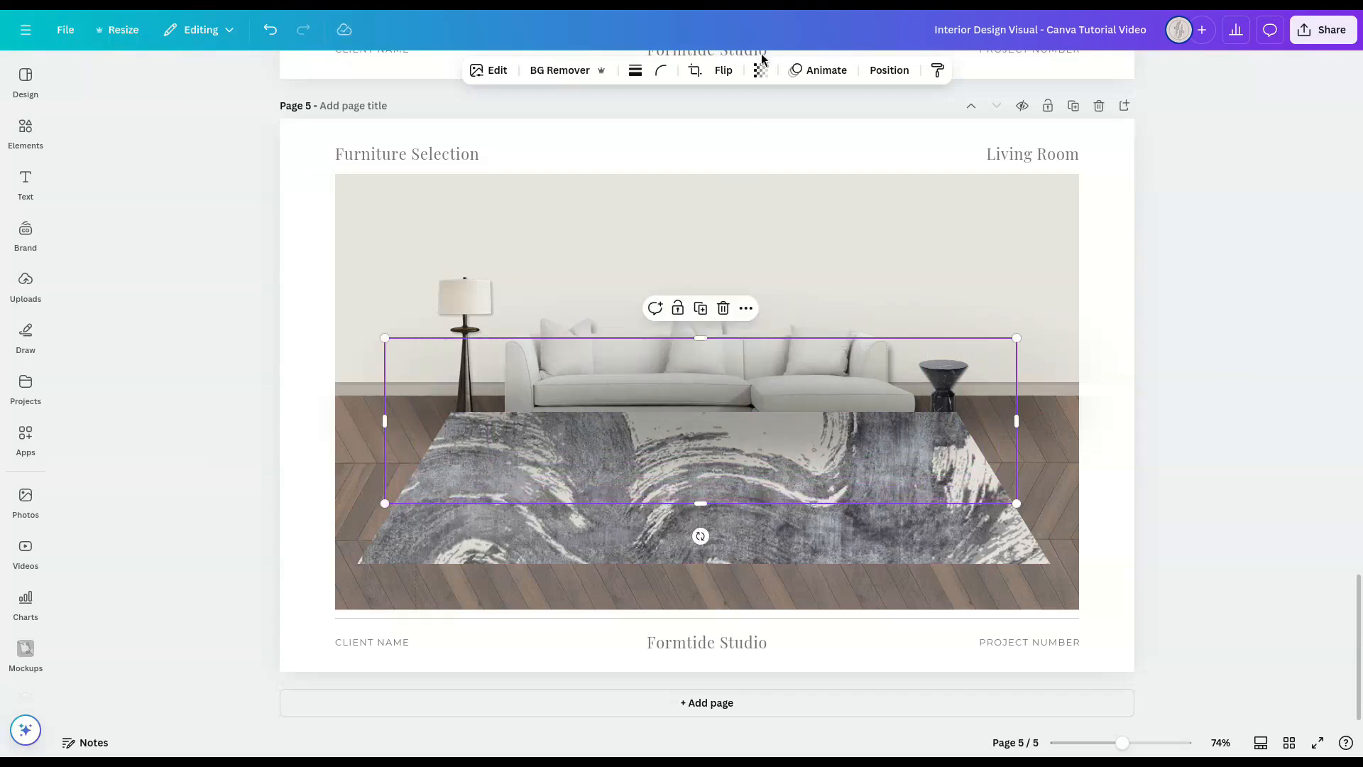
Step: Set the shadow graphic's transparency to 73
click(760, 70)
click(767, 132)
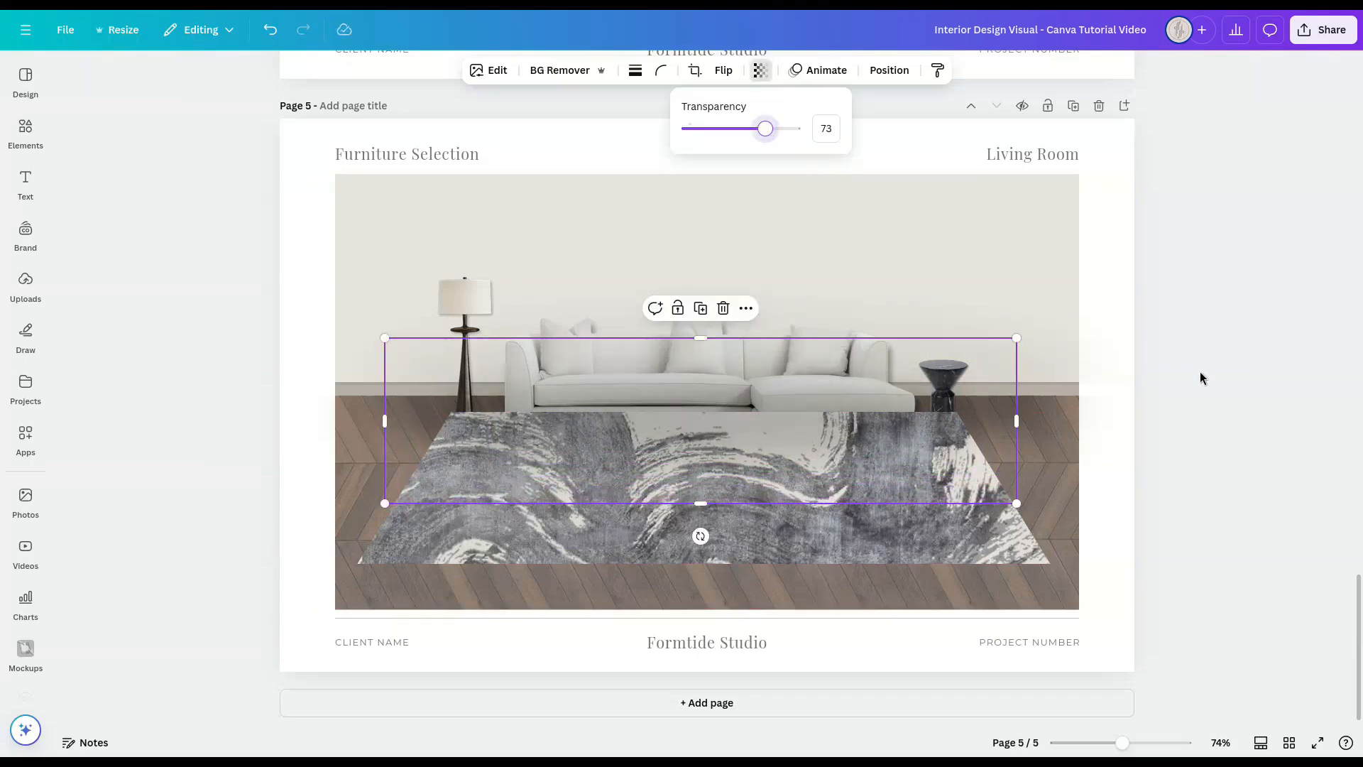
click(1216, 392)
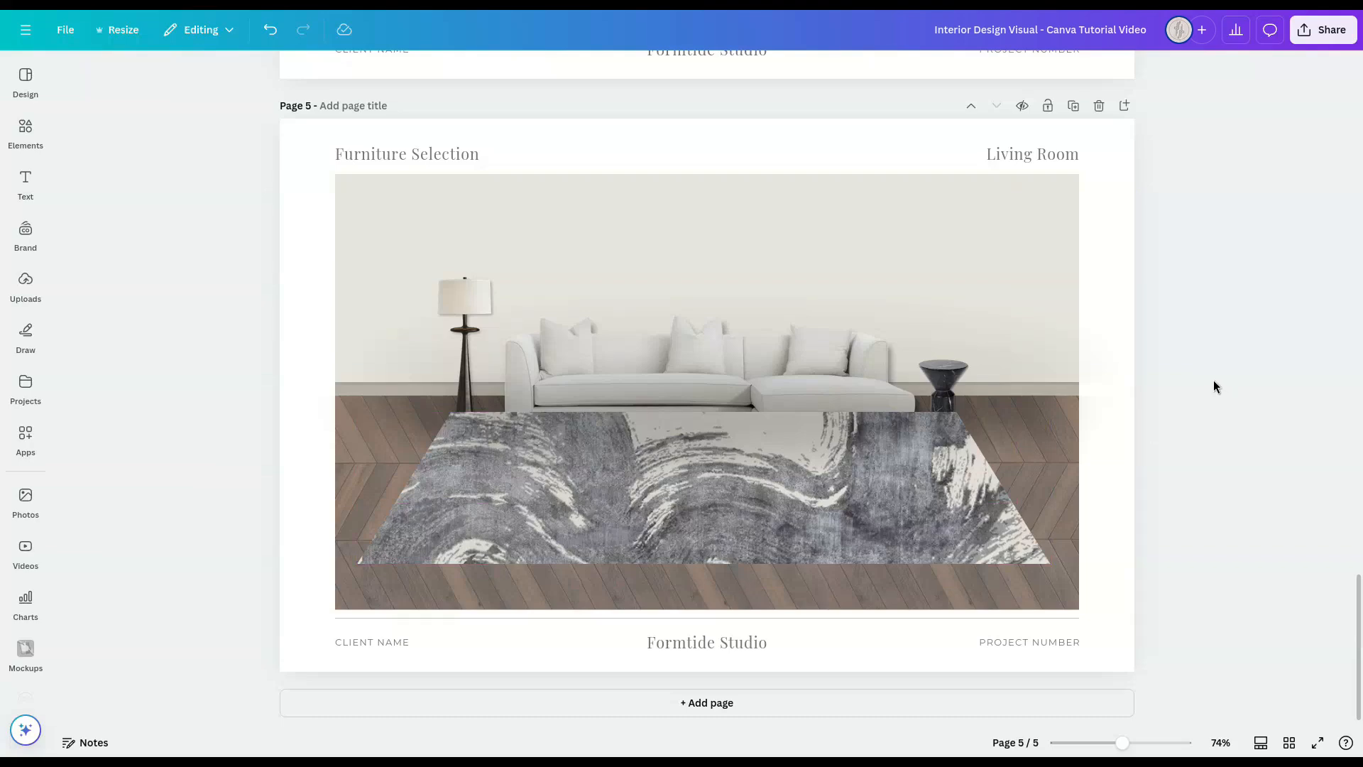
click(873, 386)
drag(873, 386, 869, 426)
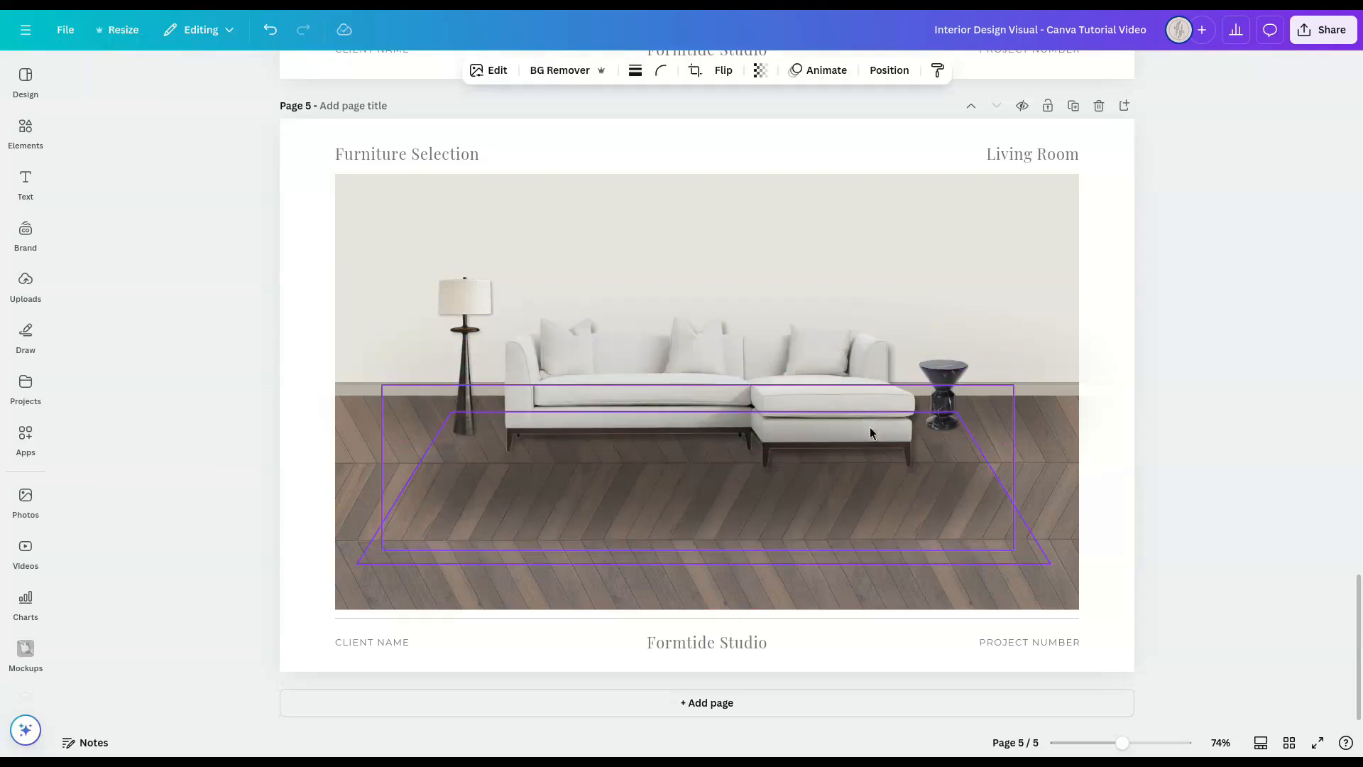
click(1207, 432)
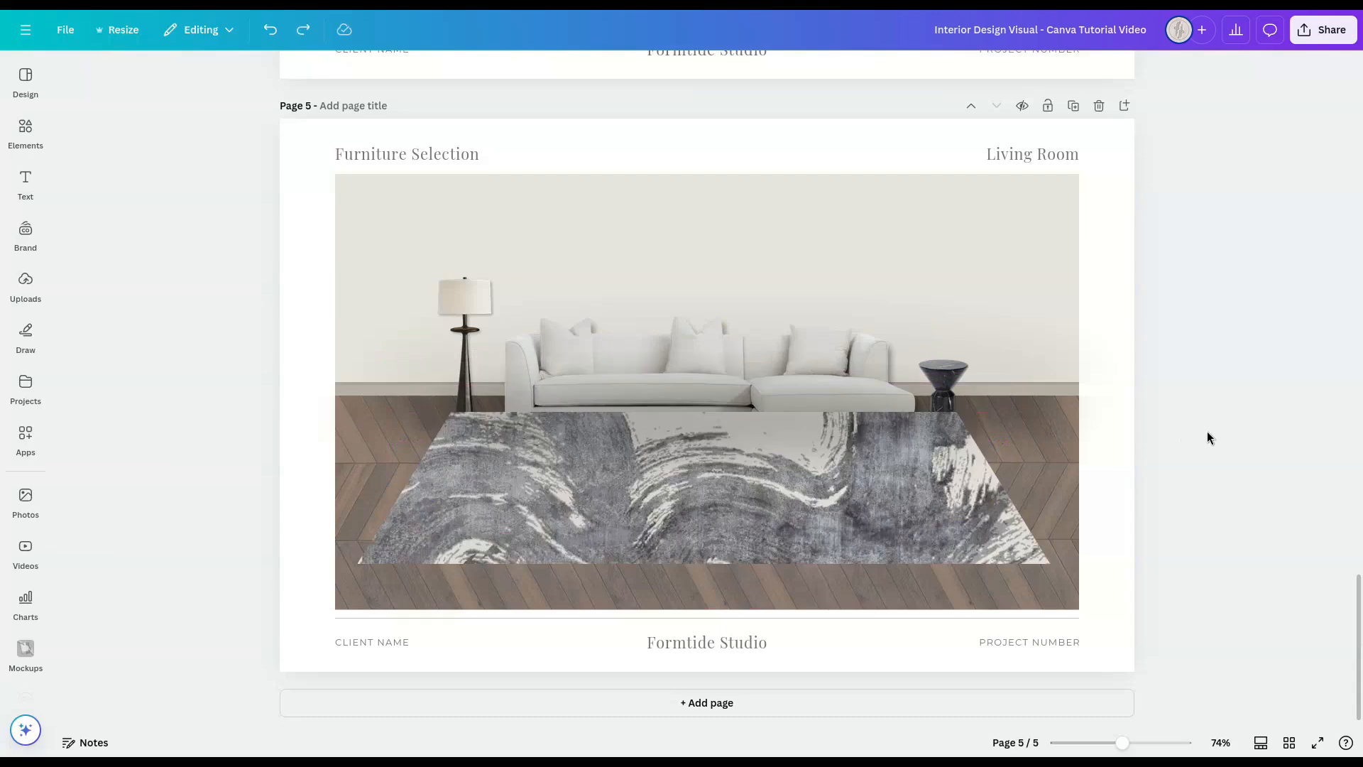
Step: Move the shadow graphic straight down so that it extends below the rug's front edge
click(936, 390)
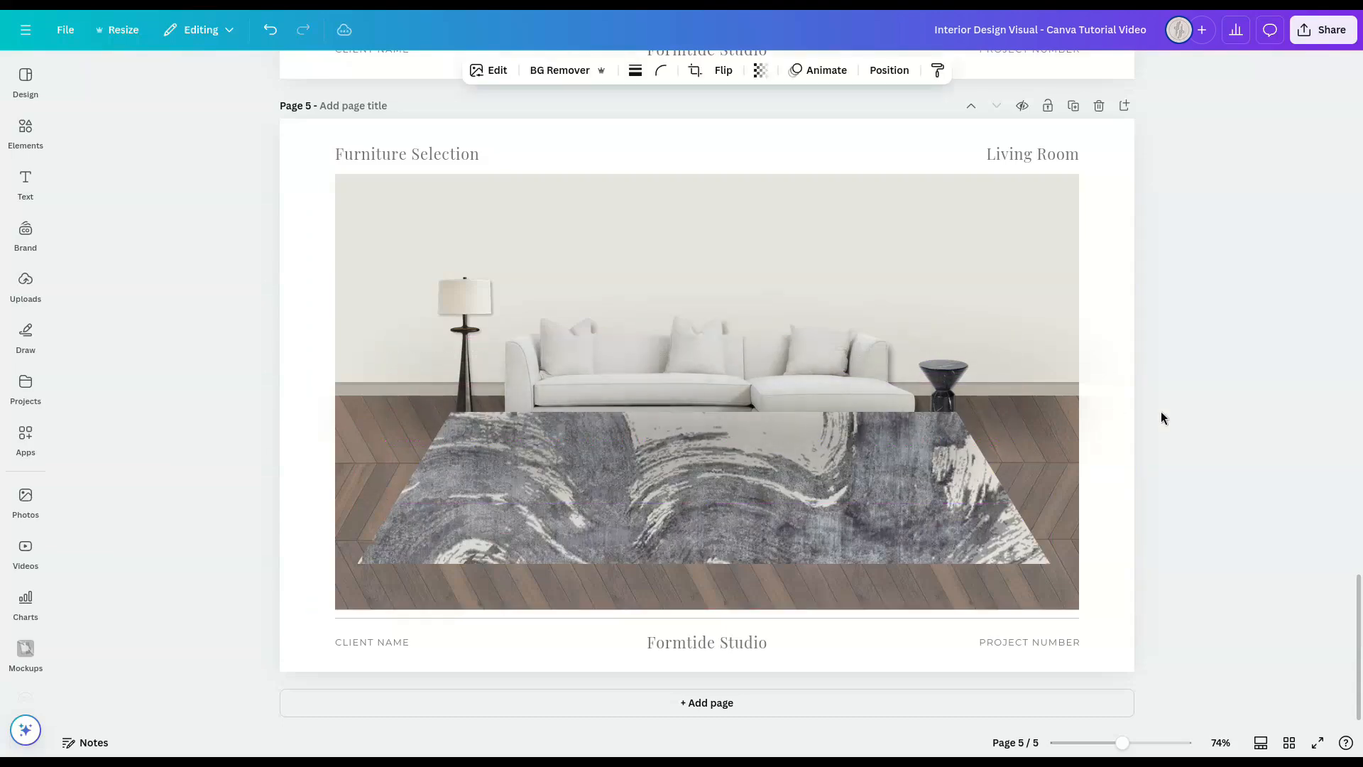
key(Down)
key(Down)
key(Down)
key(Down)
key(Down)
key(Down)
key(Down)
key(Down)
key(Down)
key(Down)
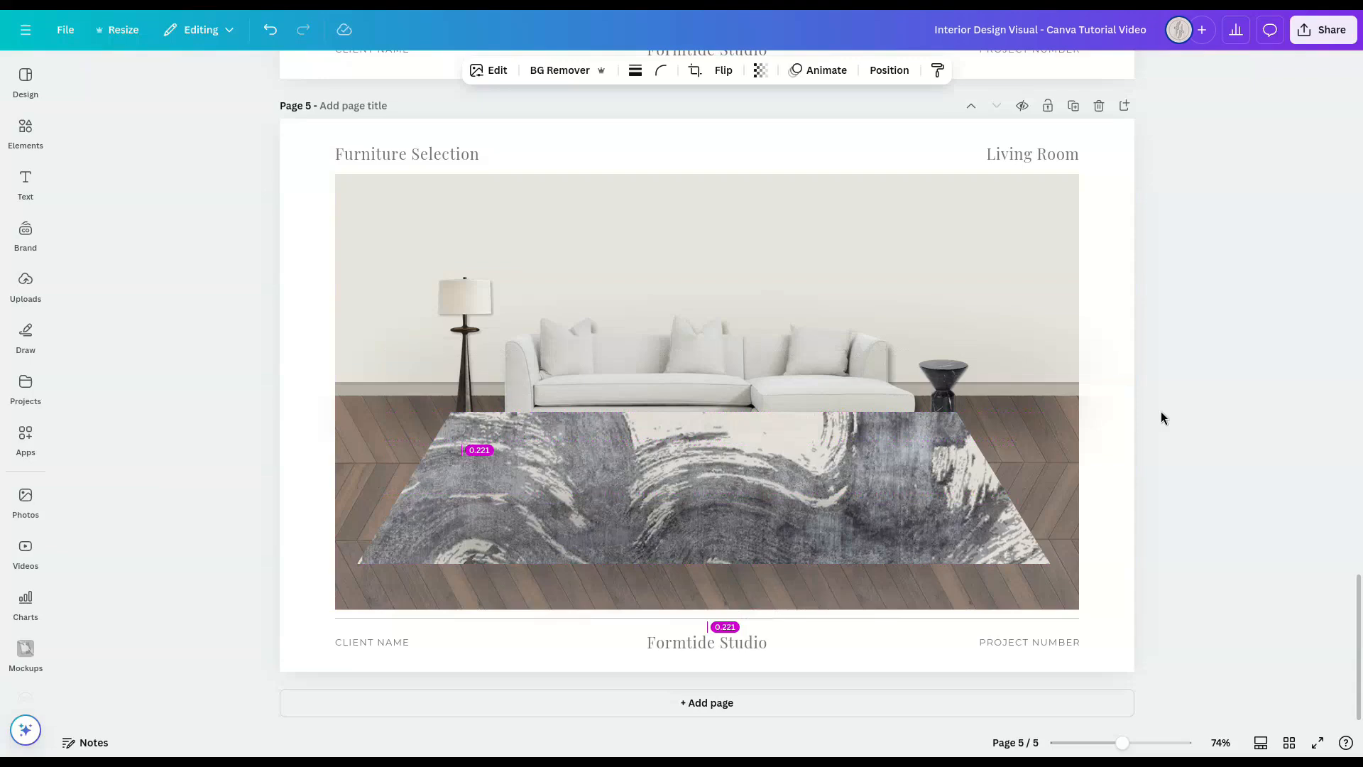
key(Down)
key(Down)
key(Down)
key(Down)
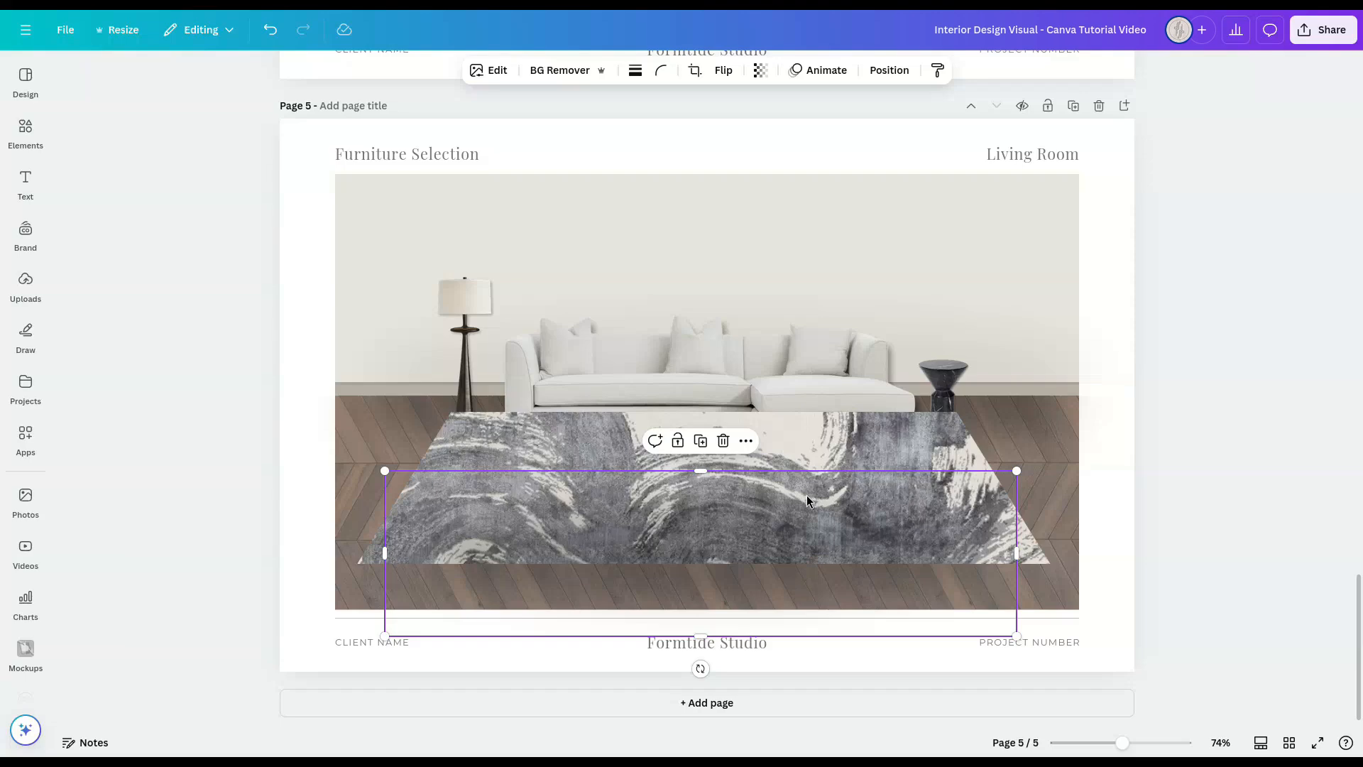
Step: Reorder the layers so the shadow graphic sits directly beneath the rug
click(886, 71)
click(245, 112)
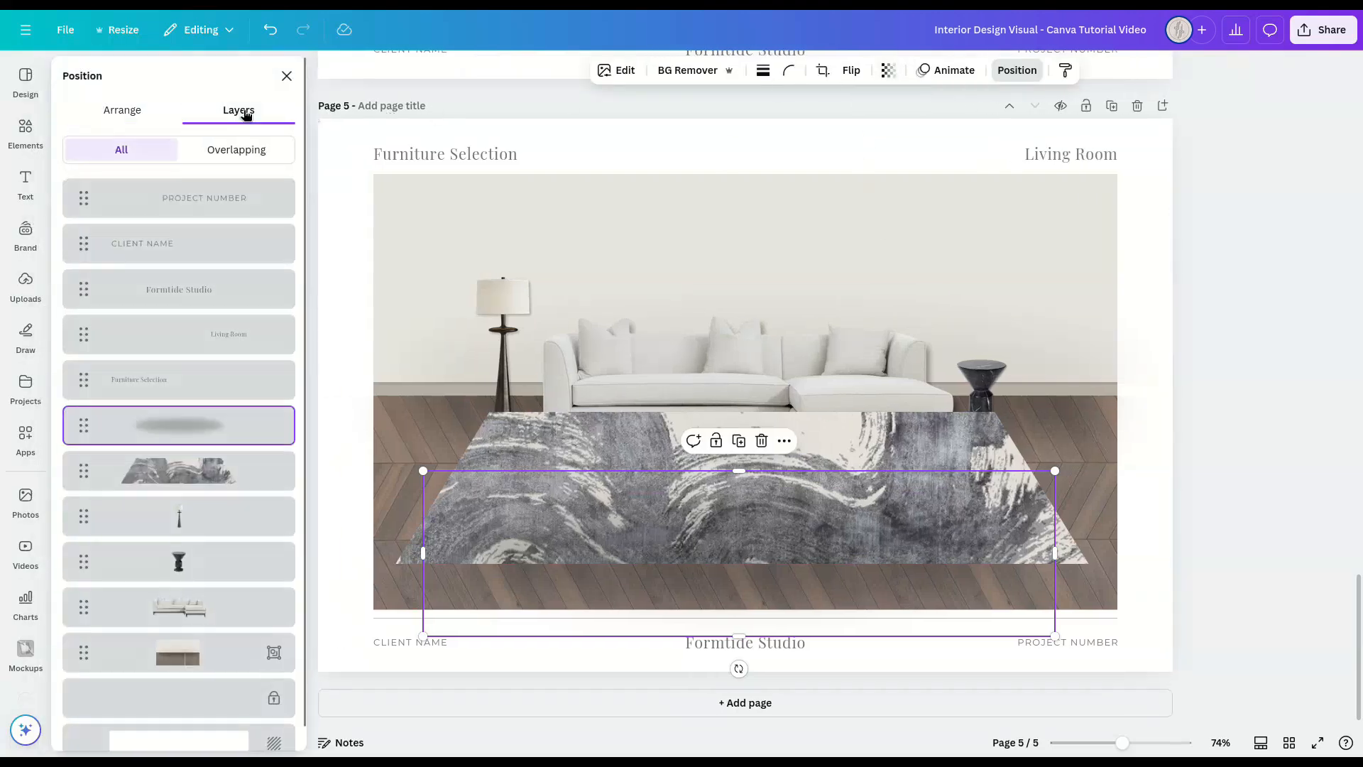
drag(213, 426, 223, 487)
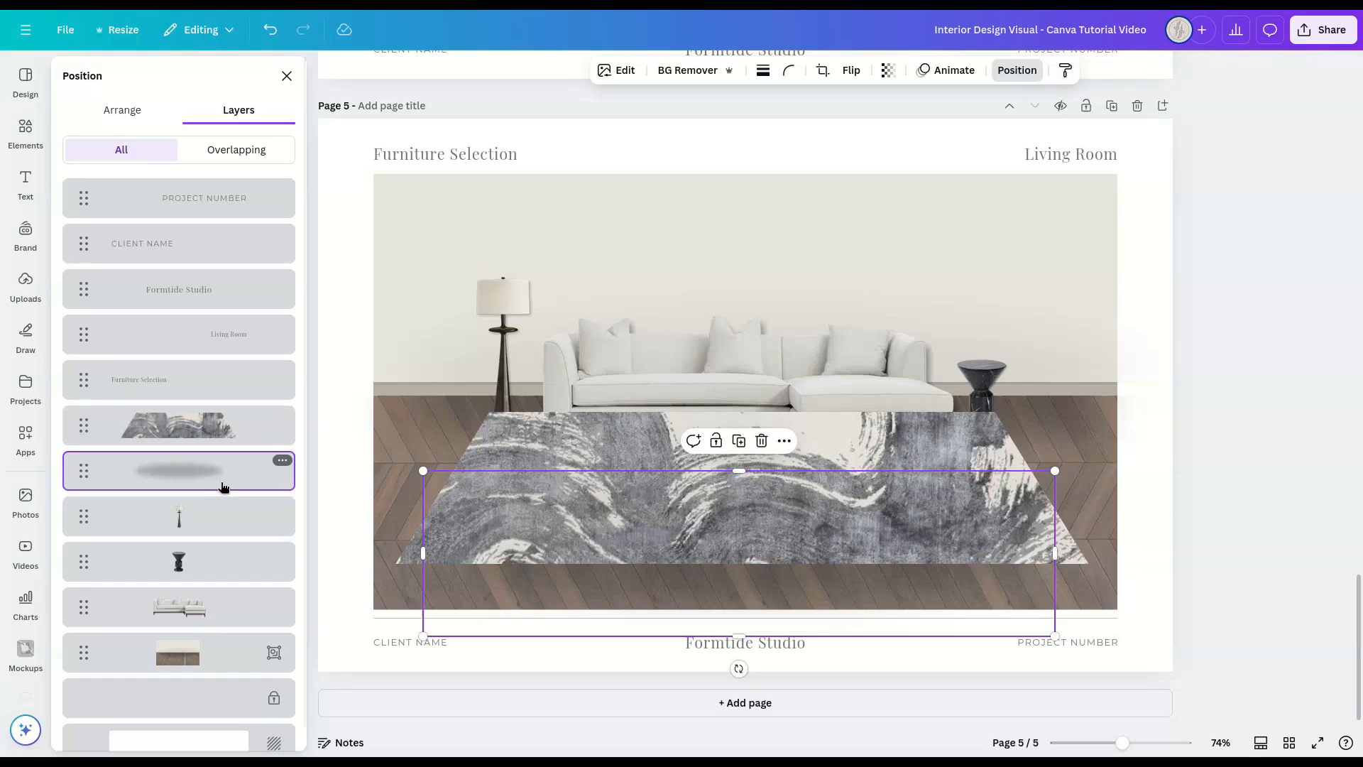
Step: Group the rug with its shadow and place the group beneath the lamp, side table and sofa layers, above the room backdrop
shift+click(635, 431)
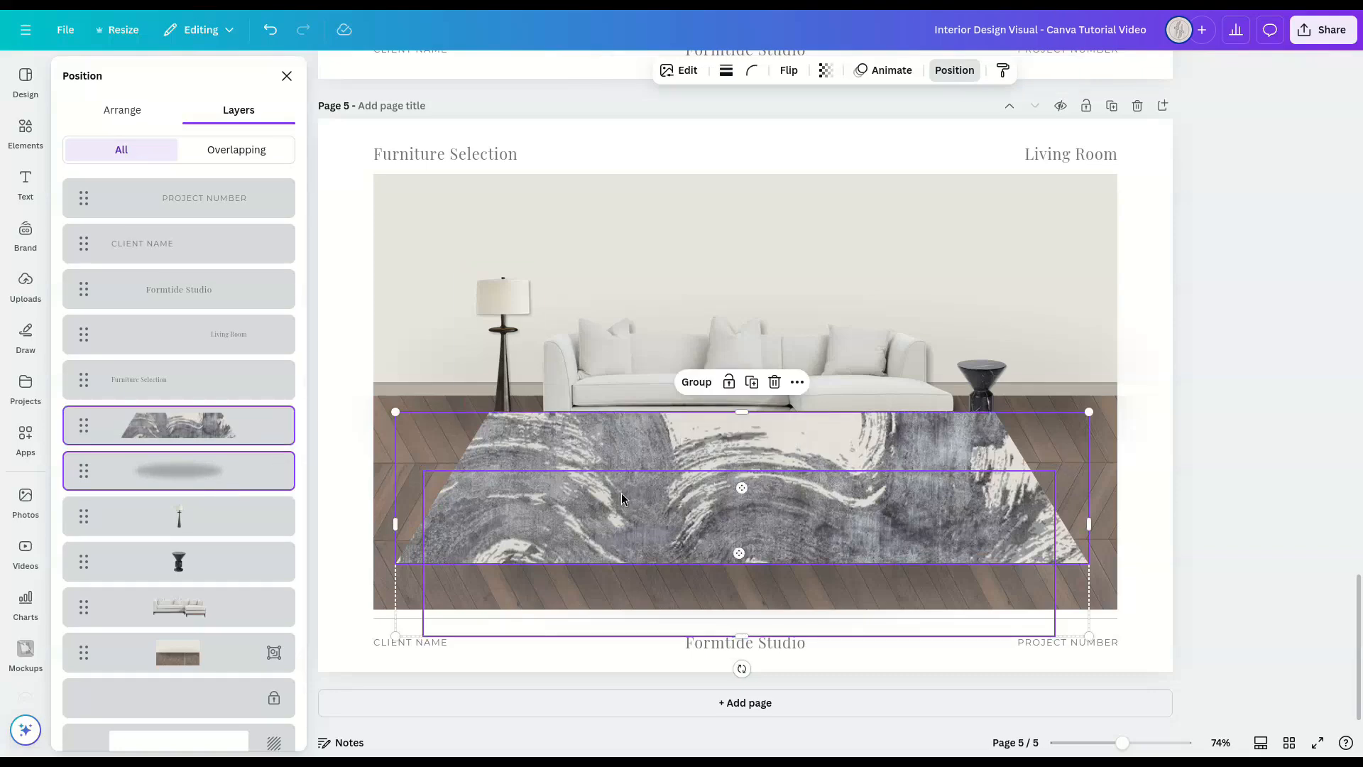
click(690, 391)
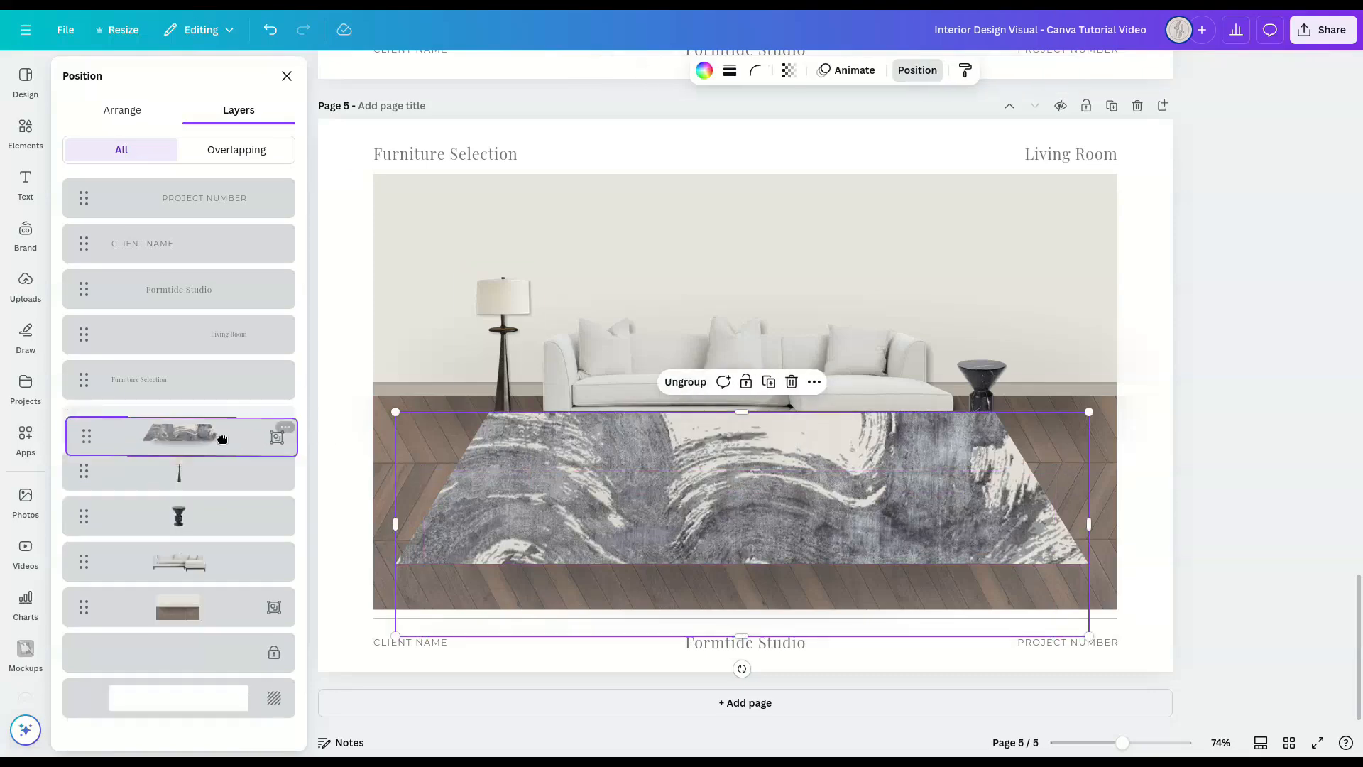
drag(222, 439, 219, 580)
click(287, 76)
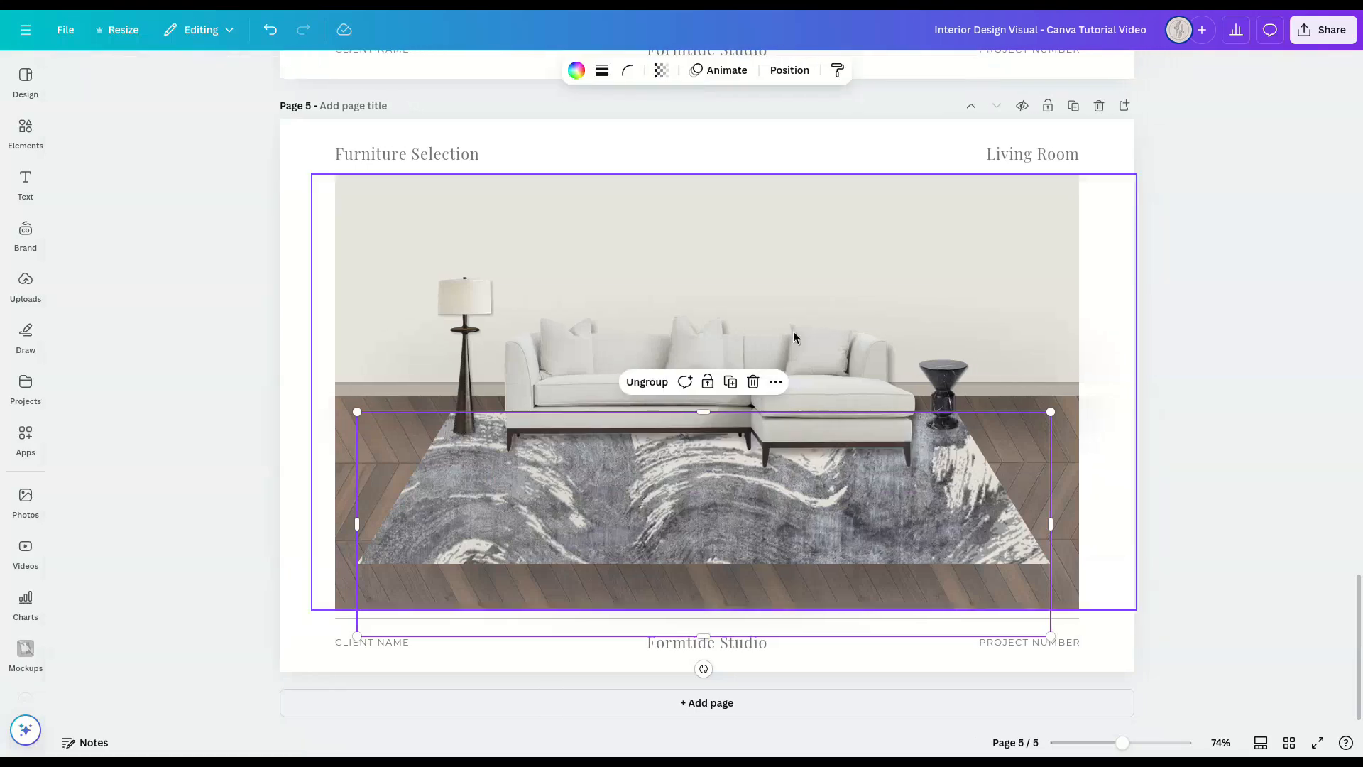
click(1206, 401)
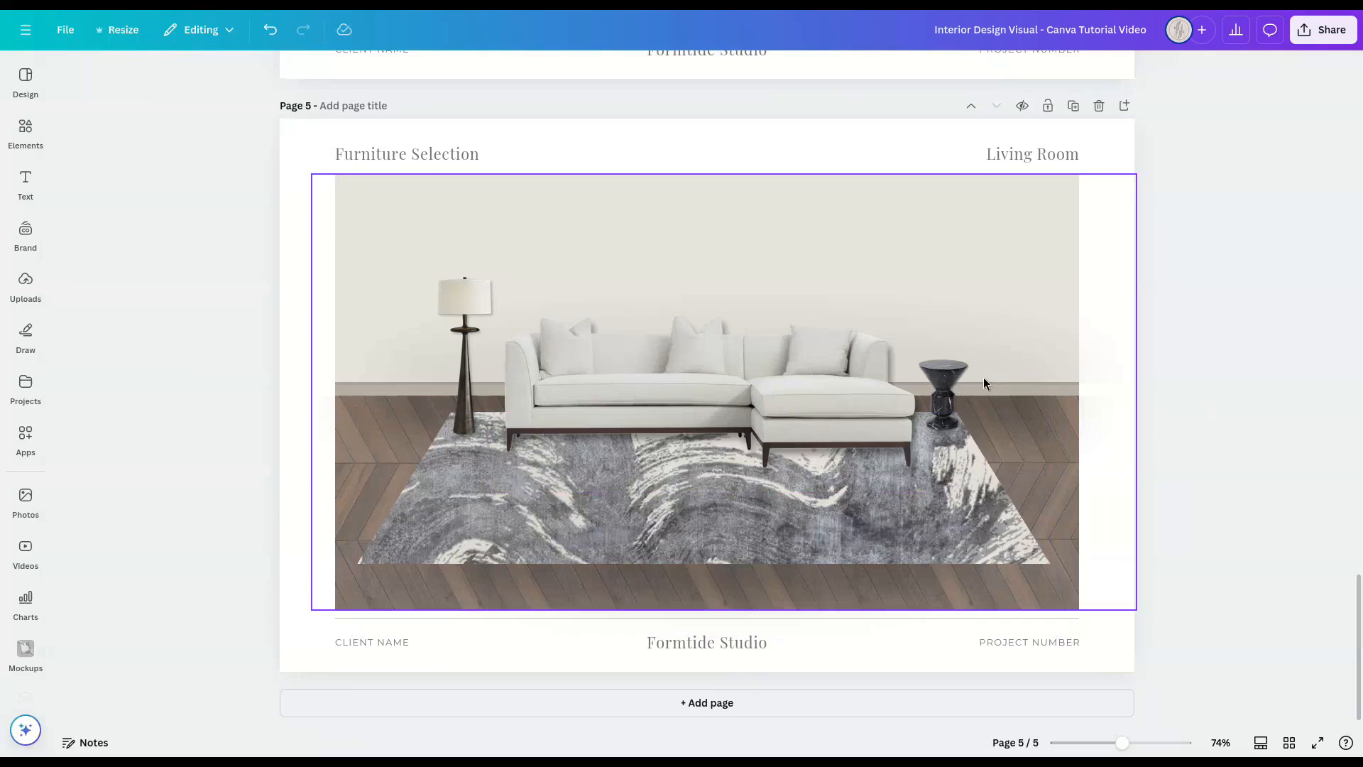
Step: Shift the side table slightly toward the sofa and enlarge the floor lamp a little
click(941, 383)
click(488, 292)
mouse_move(496, 267)
mouse_down()
mouse_move(509, 252)
mouse_move(519, 263)
mouse_up()
click(1170, 414)
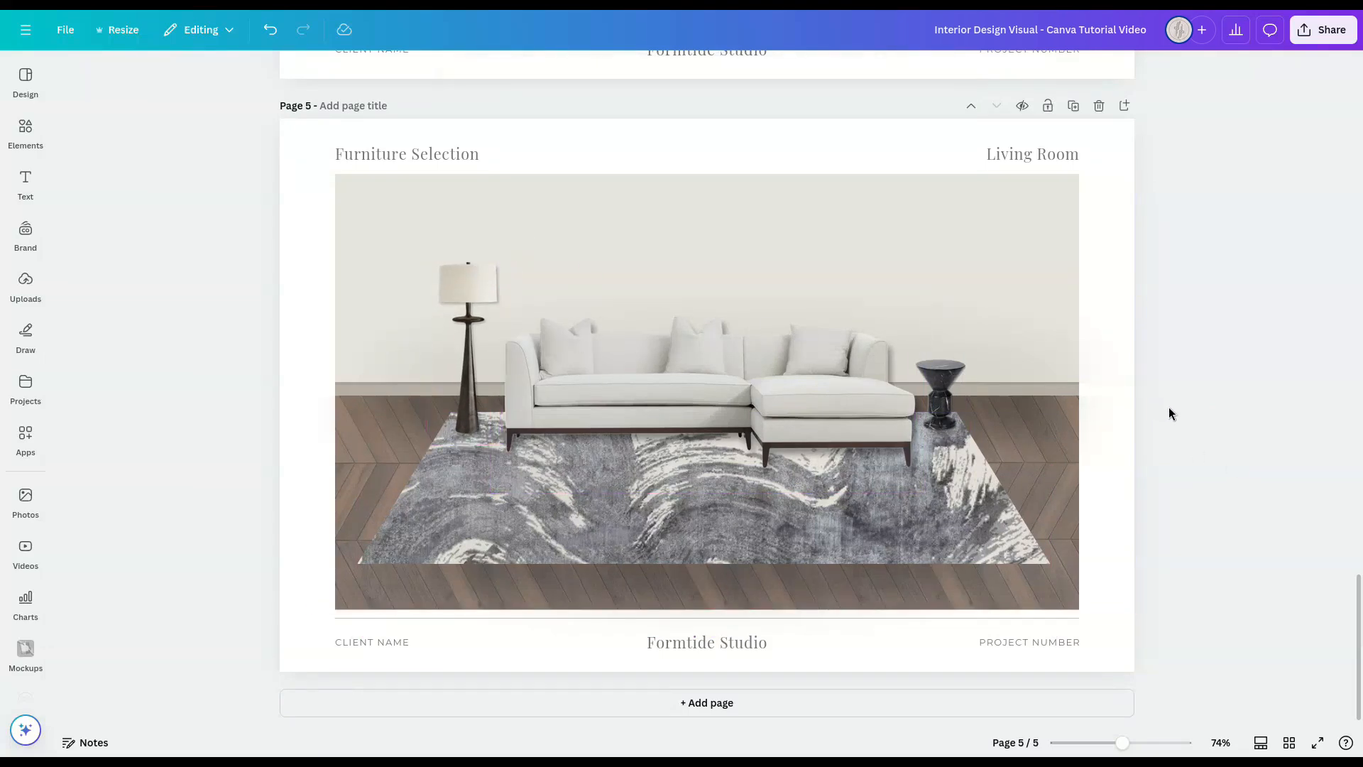
Step: Duplicate the sofa, shrink the copy, replace its image with the uploaded round marble coffee table, and place it on the rug before the sofa
click(824, 366)
drag(933, 304, 726, 396)
drag(650, 424, 670, 428)
mouse_move(25, 293)
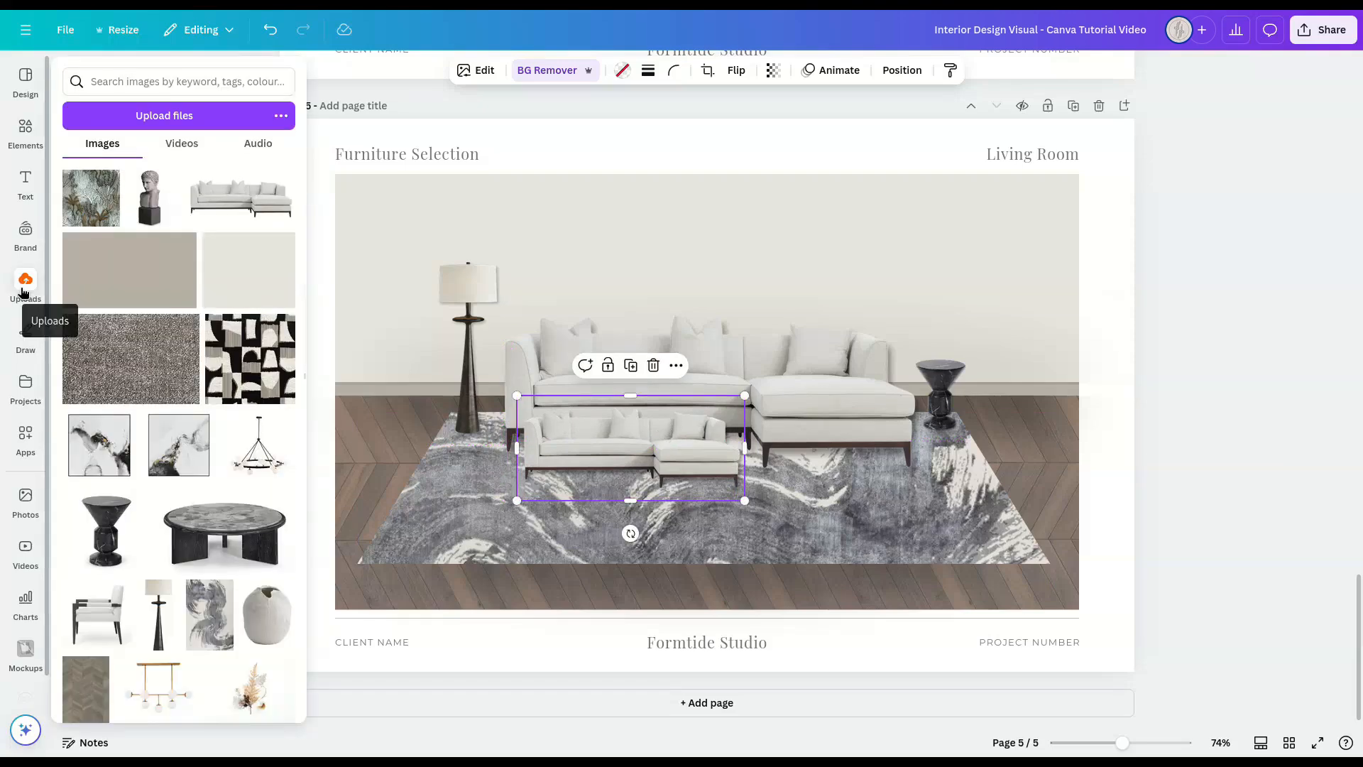
drag(199, 523, 560, 459)
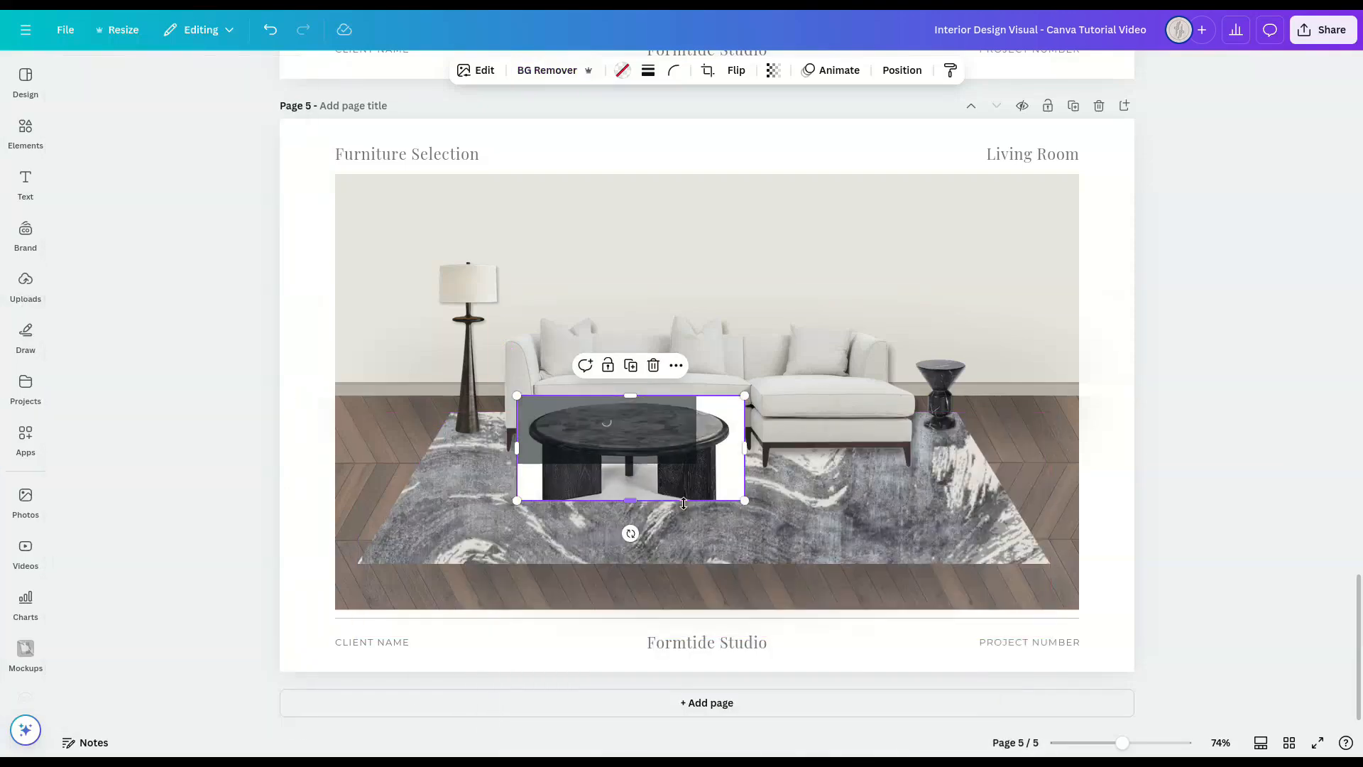
drag(658, 488, 675, 493)
click(1205, 451)
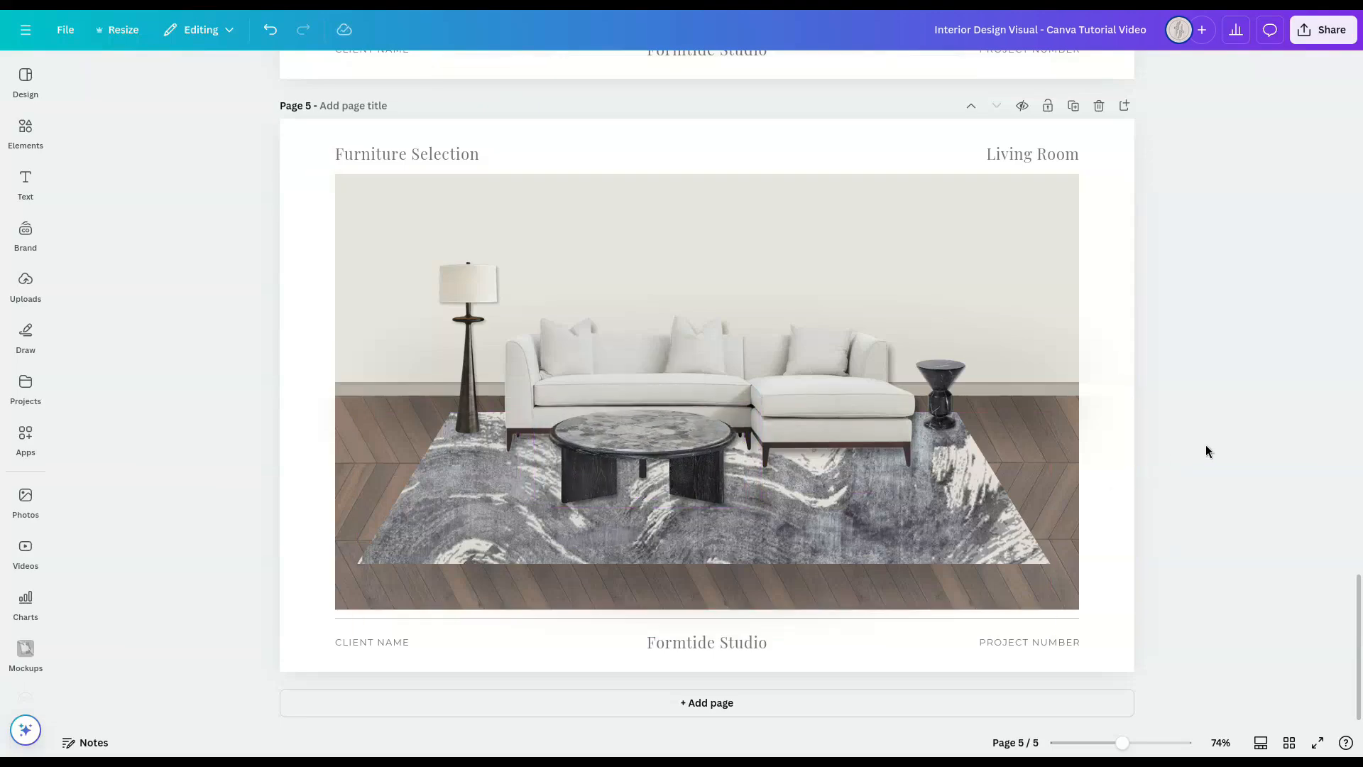
click(708, 432)
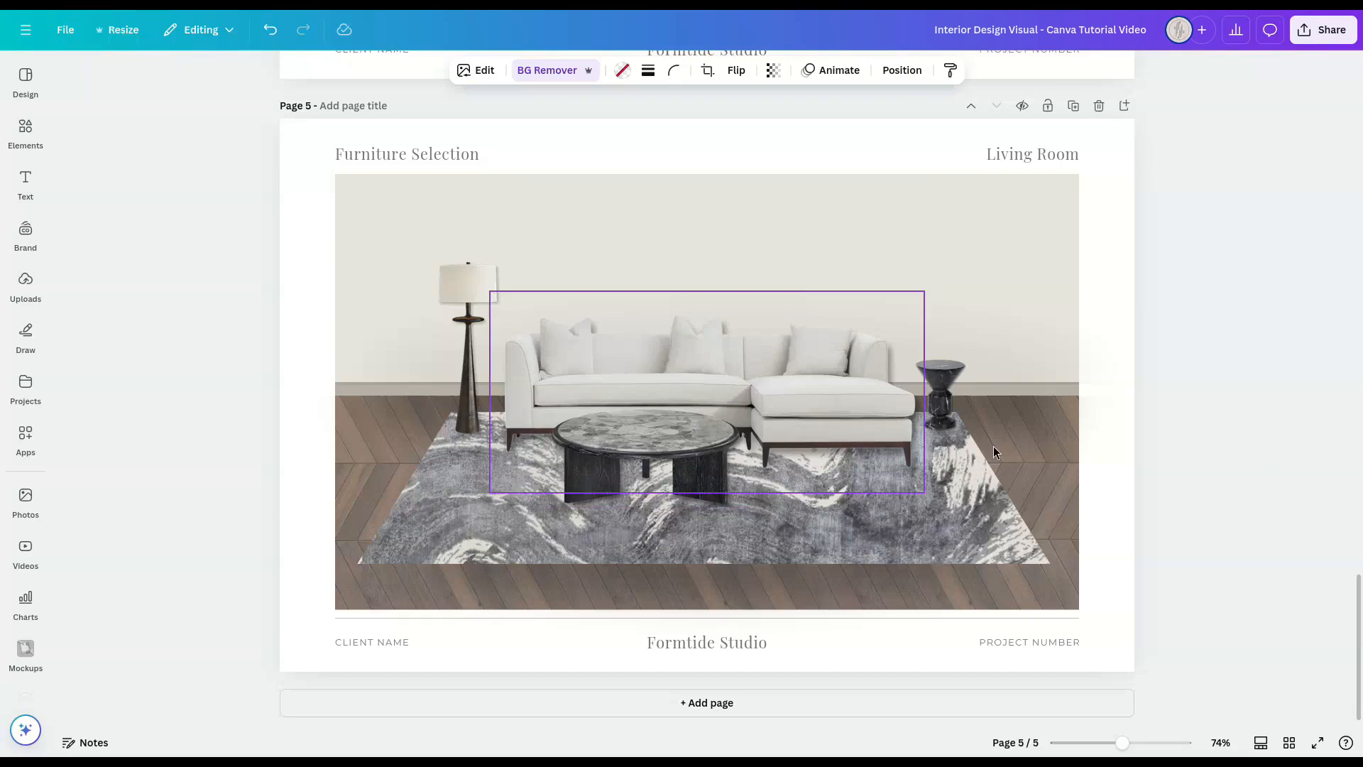
Step: Duplicate the side table, move the copy in front of the floor lamp and enlarge it
click(948, 387)
key(ctrl+d)
drag(948, 388, 546, 436)
drag(492, 392, 492, 350)
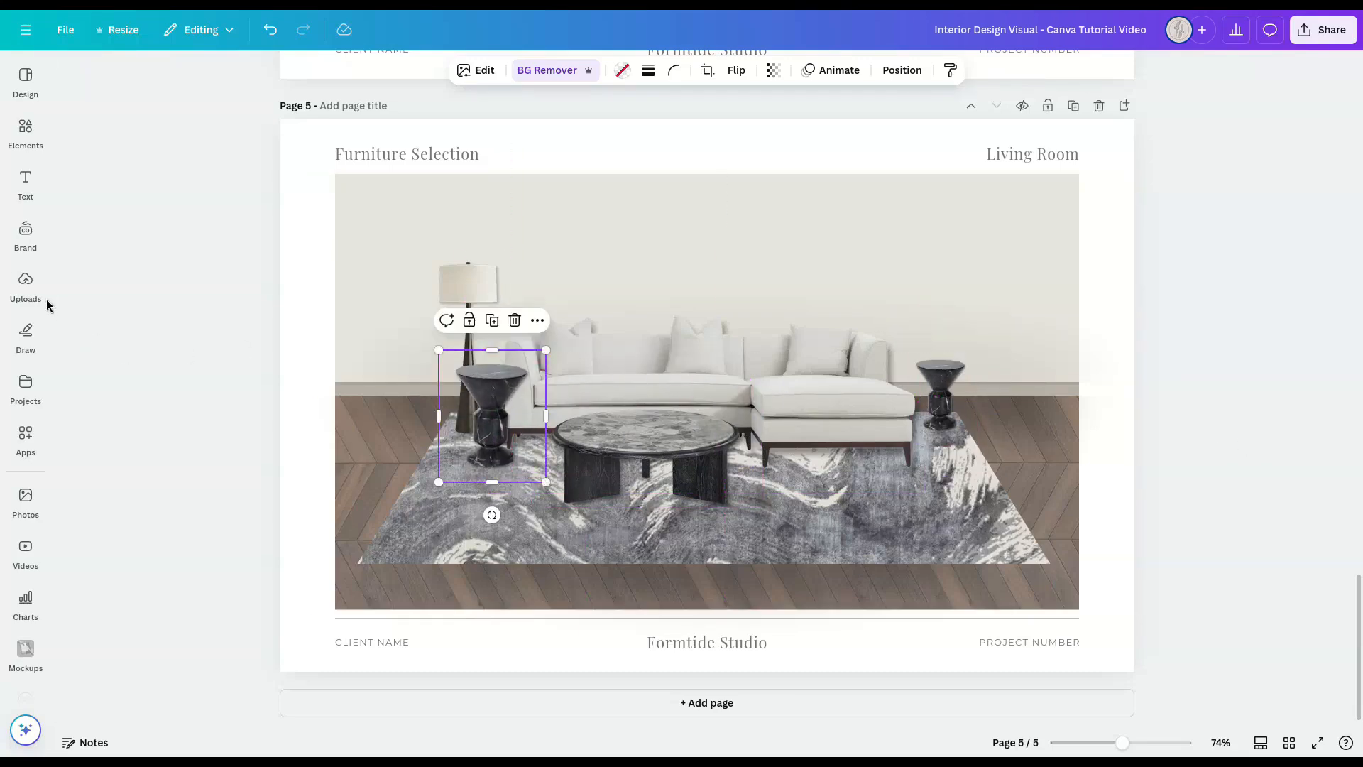
Step: Replace the copied side table's image with the uploaded armchair and flip it horizontally to face the coffee table
click(26, 284)
drag(99, 609, 467, 475)
click(864, 69)
click(875, 108)
Step: Duplicate the armchair and arrange the two chairs one behind the other at the lamp end of the rug
click(534, 398)
key(ctrl+d)
drag(560, 392, 523, 404)
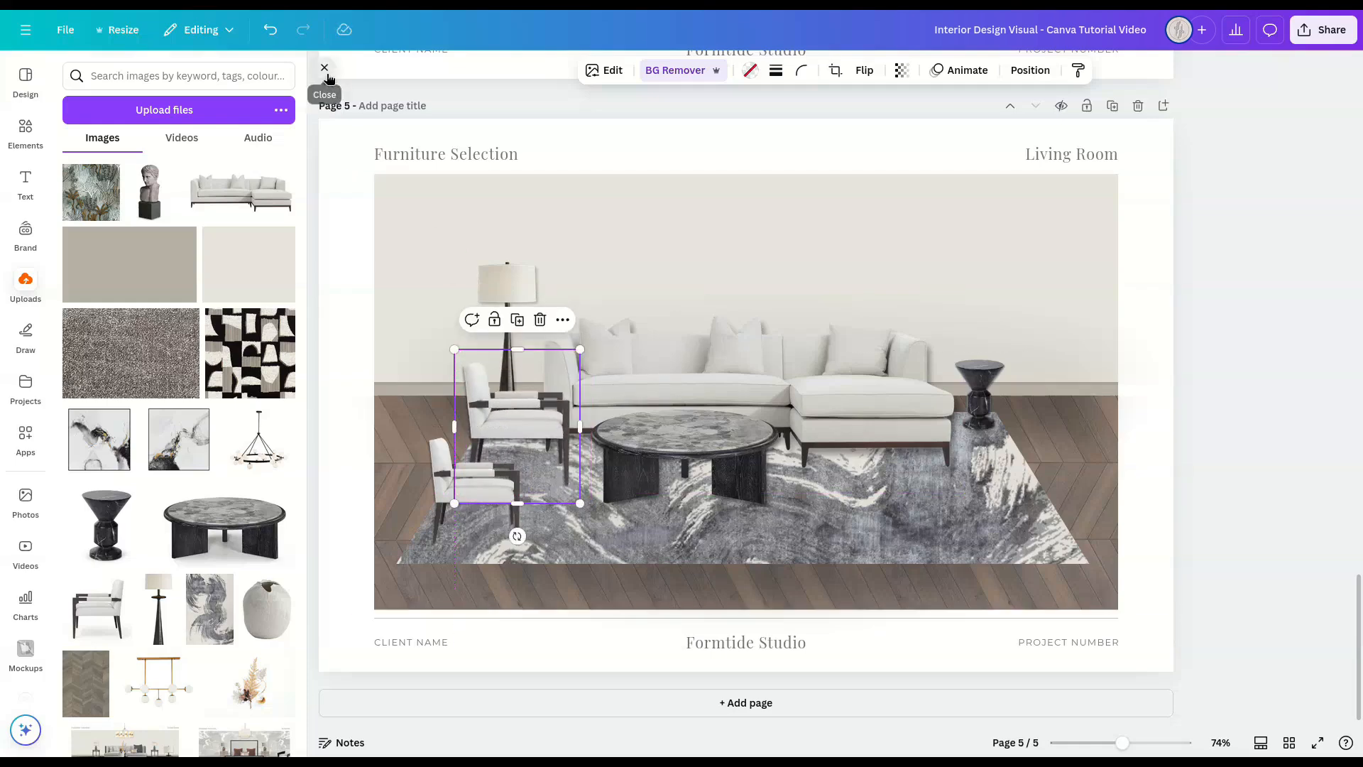
click(316, 83)
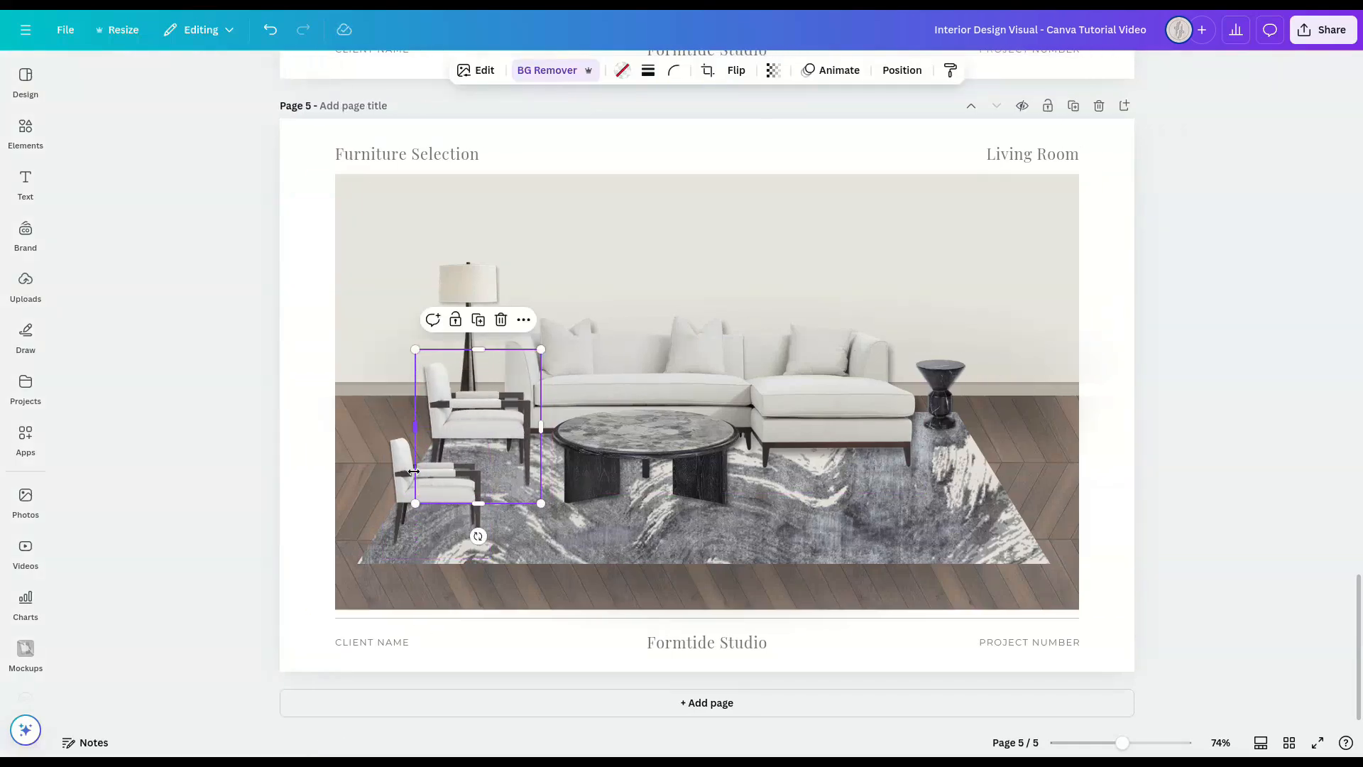
Step: Enlarge the front armchair until it is bigger than the rear one and place it on the rug's front corner
click(410, 475)
drag(490, 426, 546, 357)
drag(461, 453, 456, 458)
click(1194, 447)
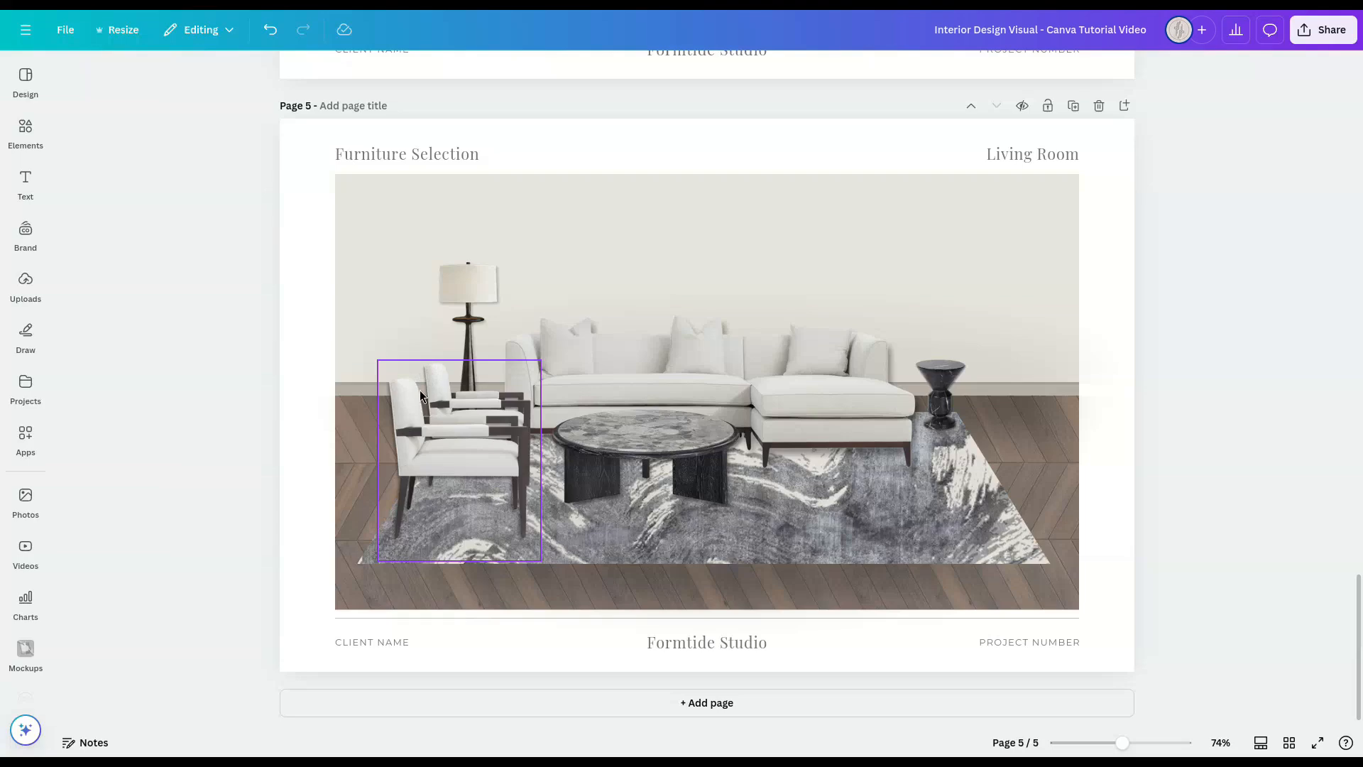
Step: Nudge the rear armchair and then the front armchair slightly downward to fine-tune their spacing
click(456, 362)
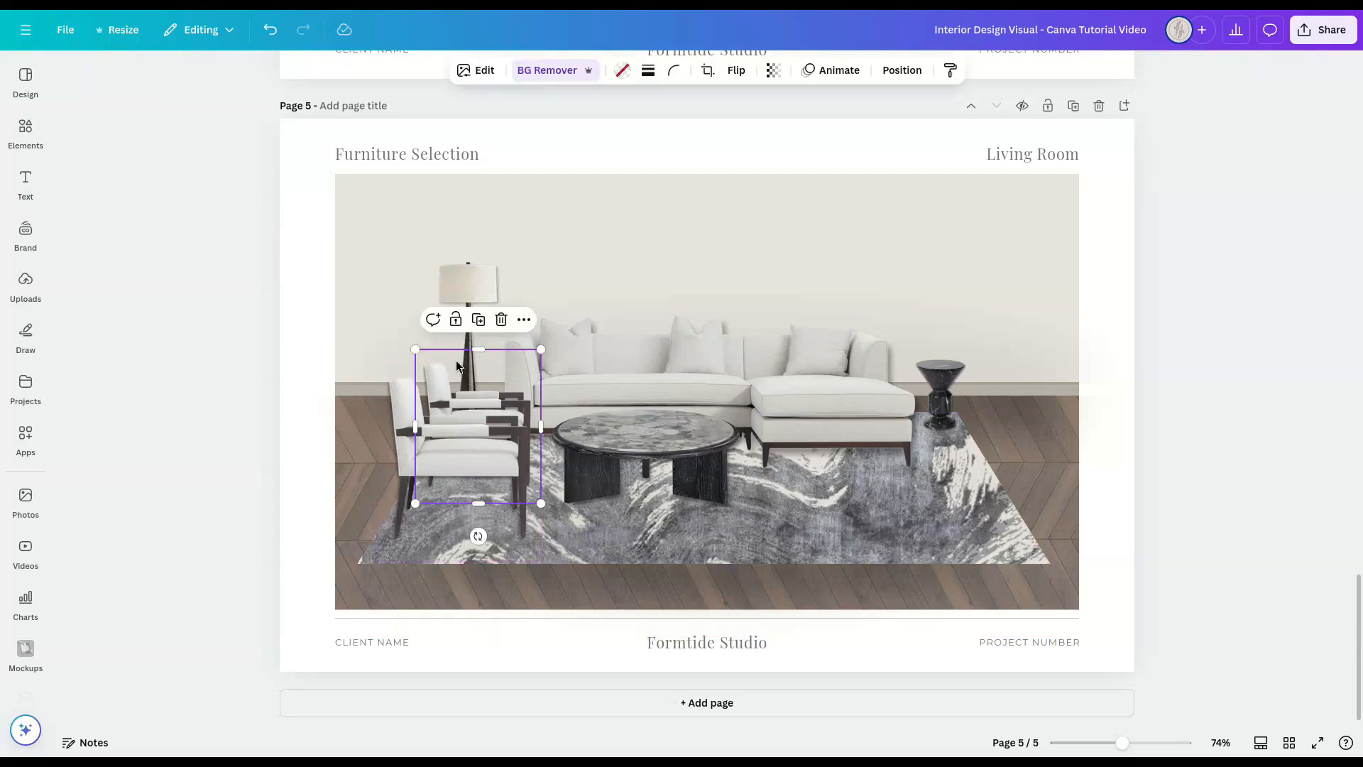
key(shift+Down)
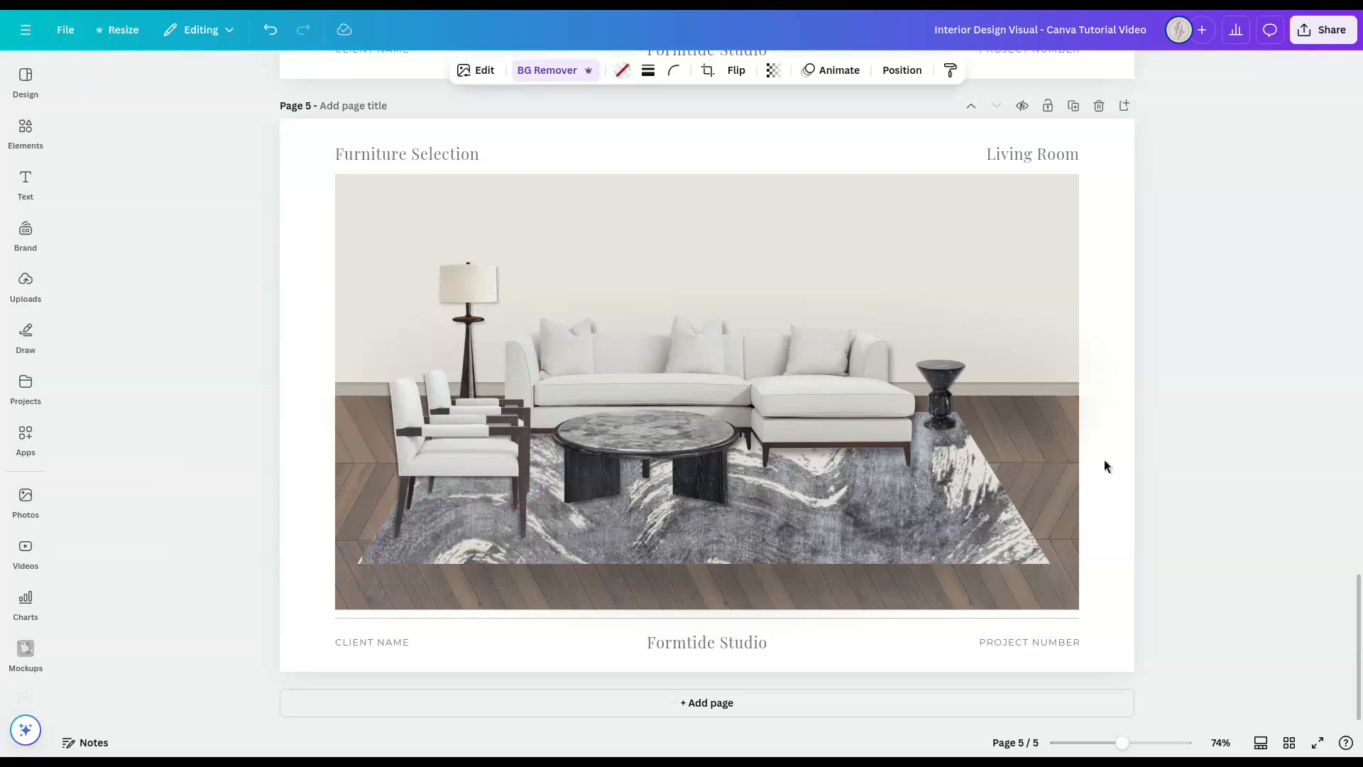
click(442, 432)
key(shift+Down)
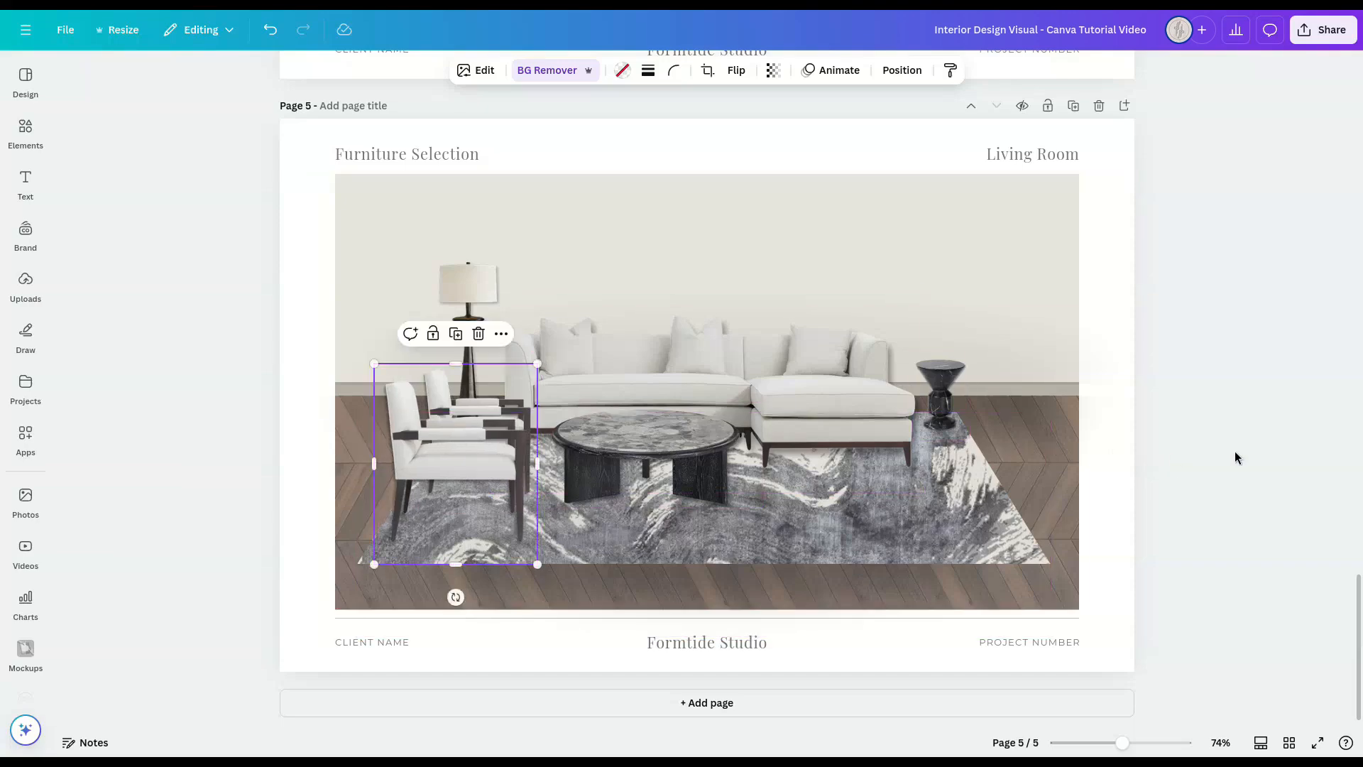
click(1233, 450)
Step: Select both armchairs, enlarge them together slightly and shift them a little toward the coffee table
drag(543, 355, 356, 583)
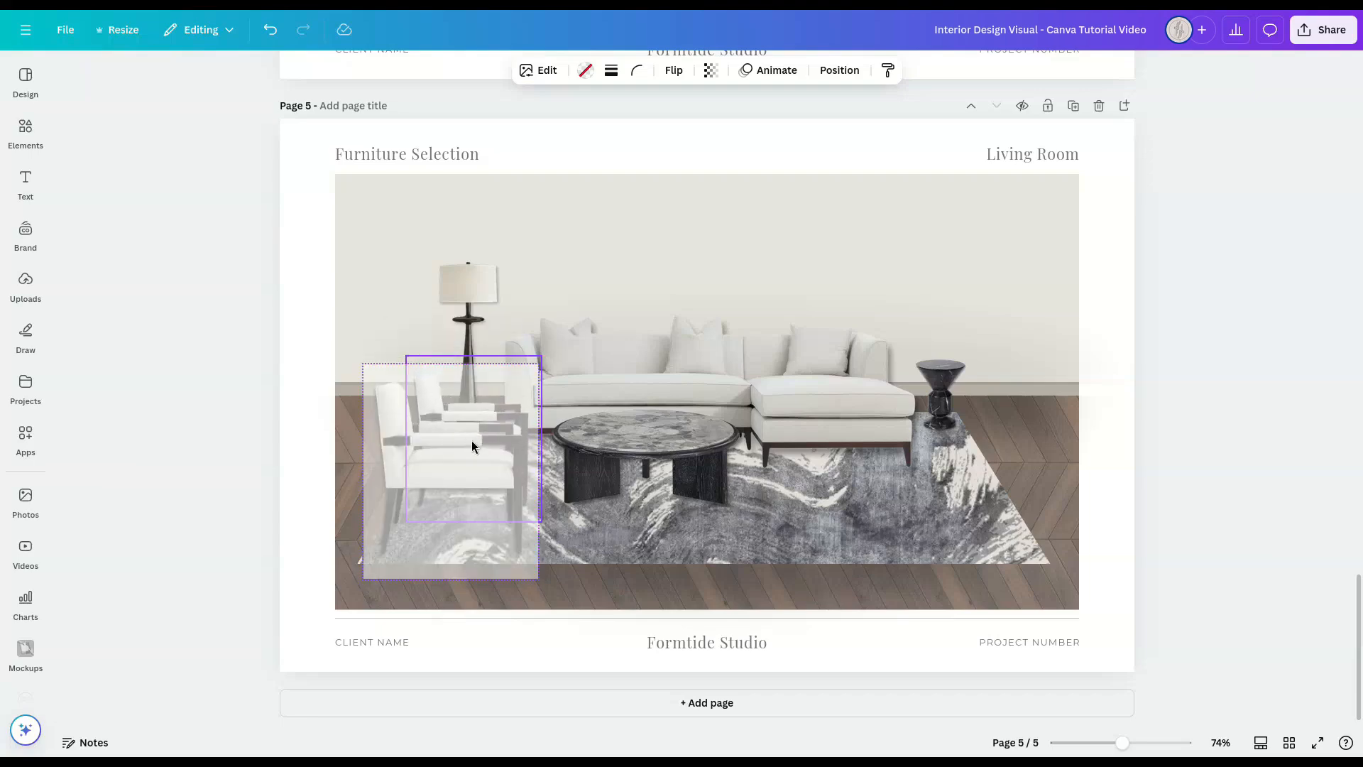
drag(477, 479, 483, 478)
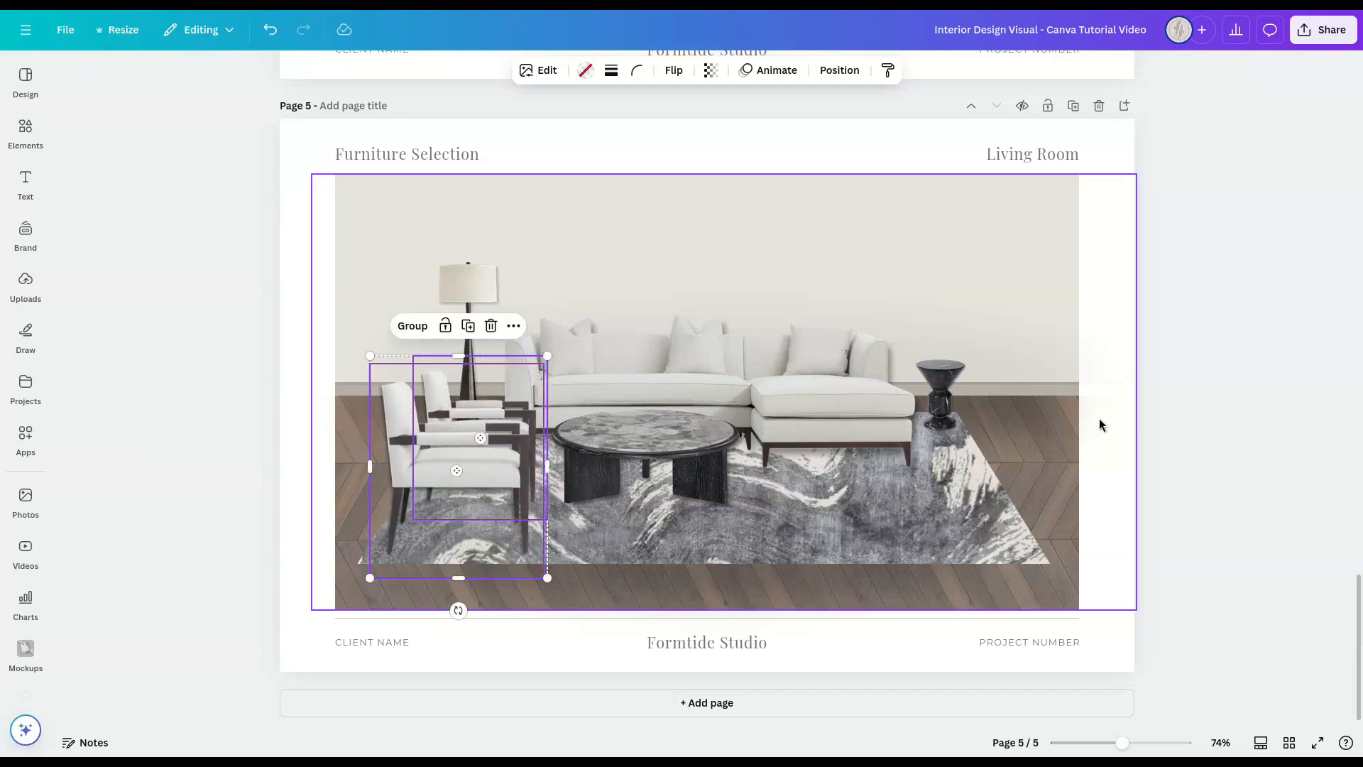
click(1205, 424)
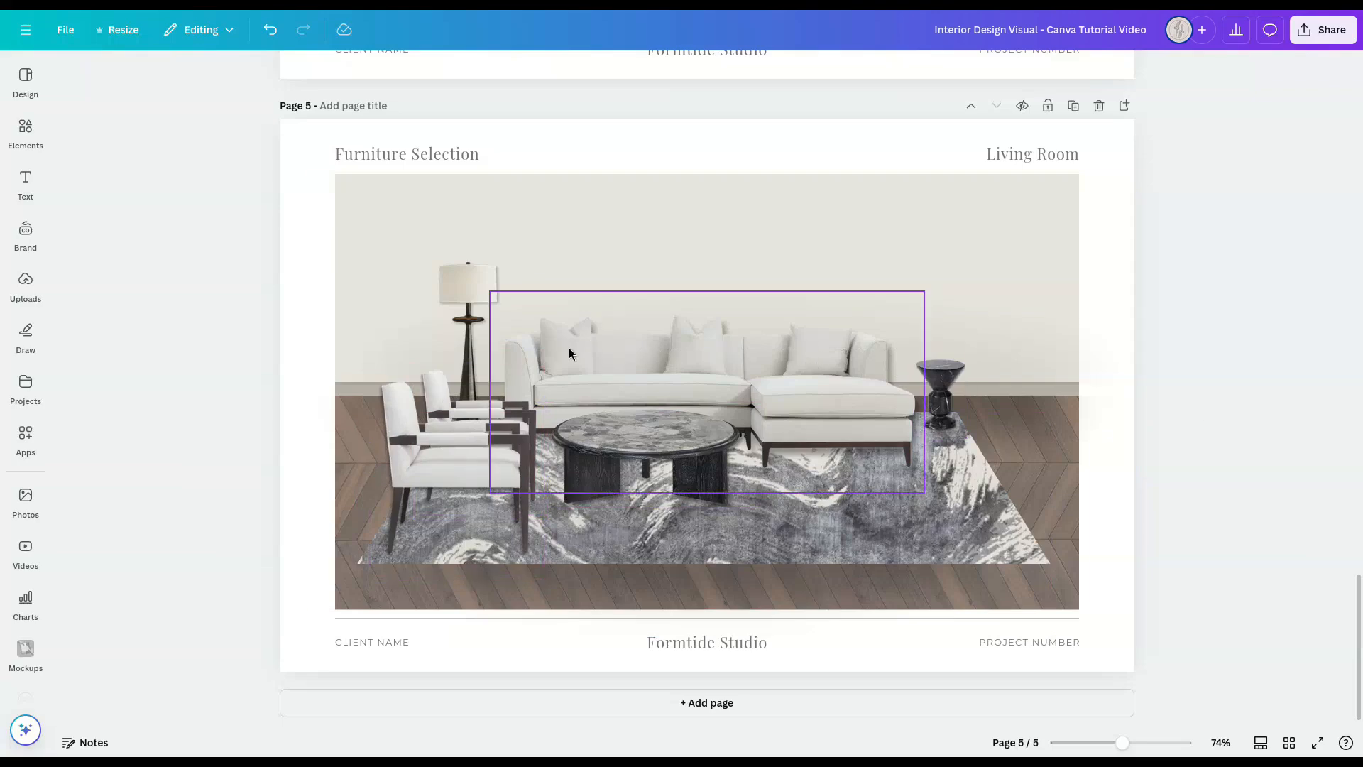
Step: Copy the small patterned cushion and dark cushion from page 3 onto page 5 and place them on the sofa's chaise end
click(1290, 742)
double_click(448, 166)
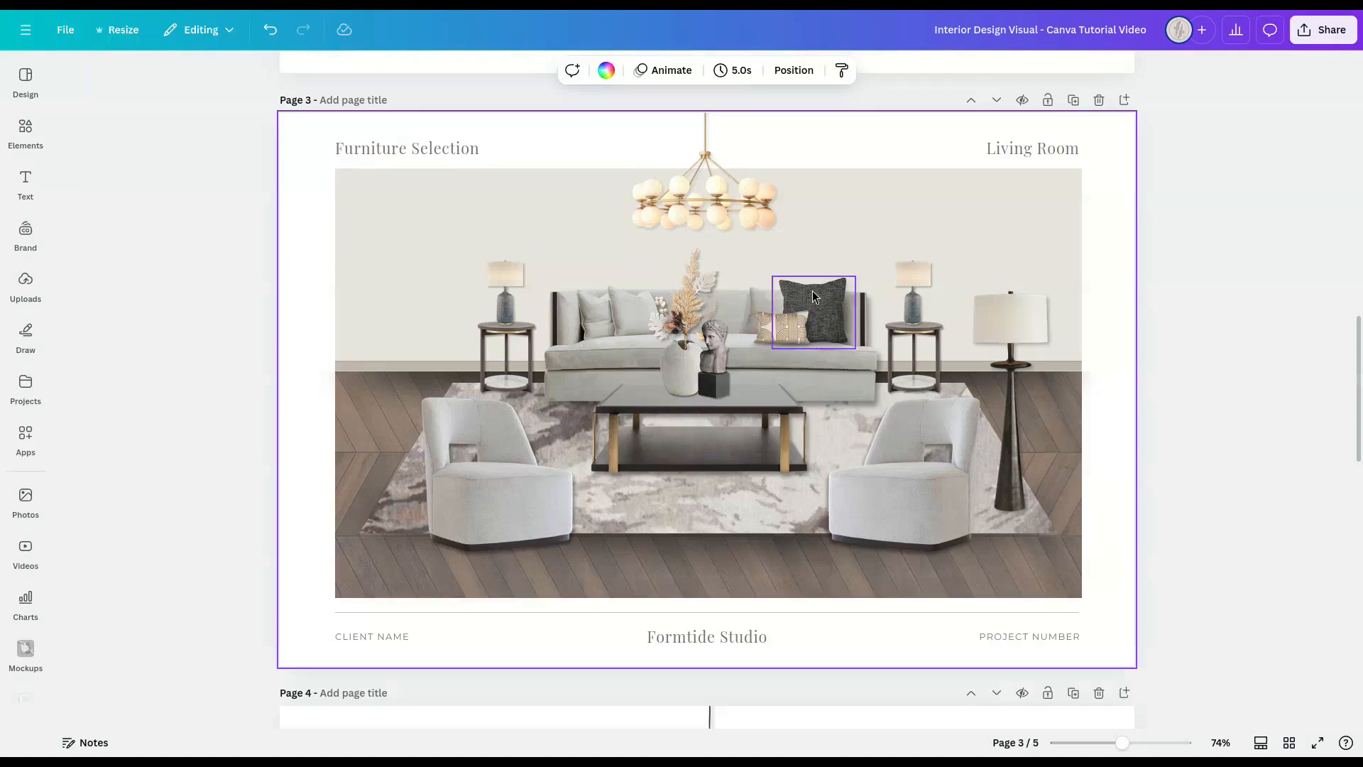
click(778, 325)
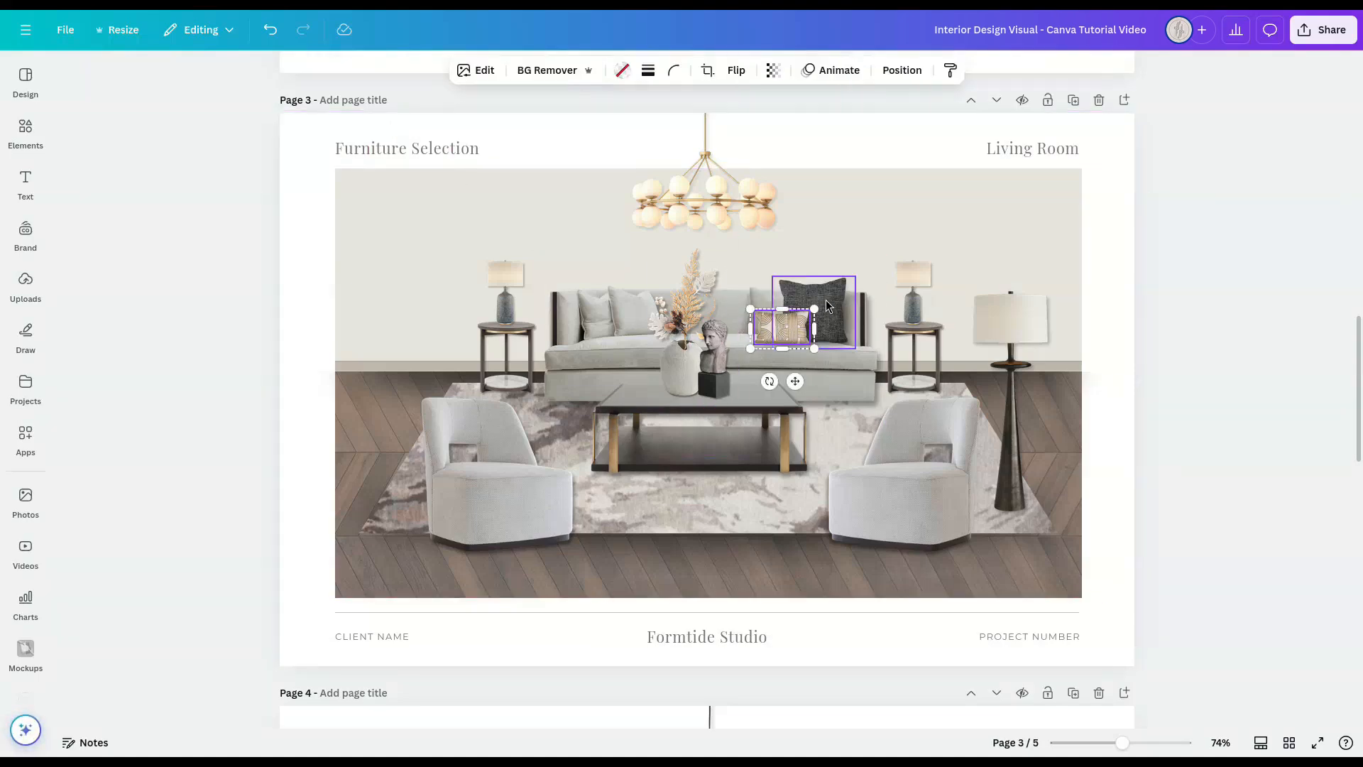
shift+click(825, 299)
click(1290, 742)
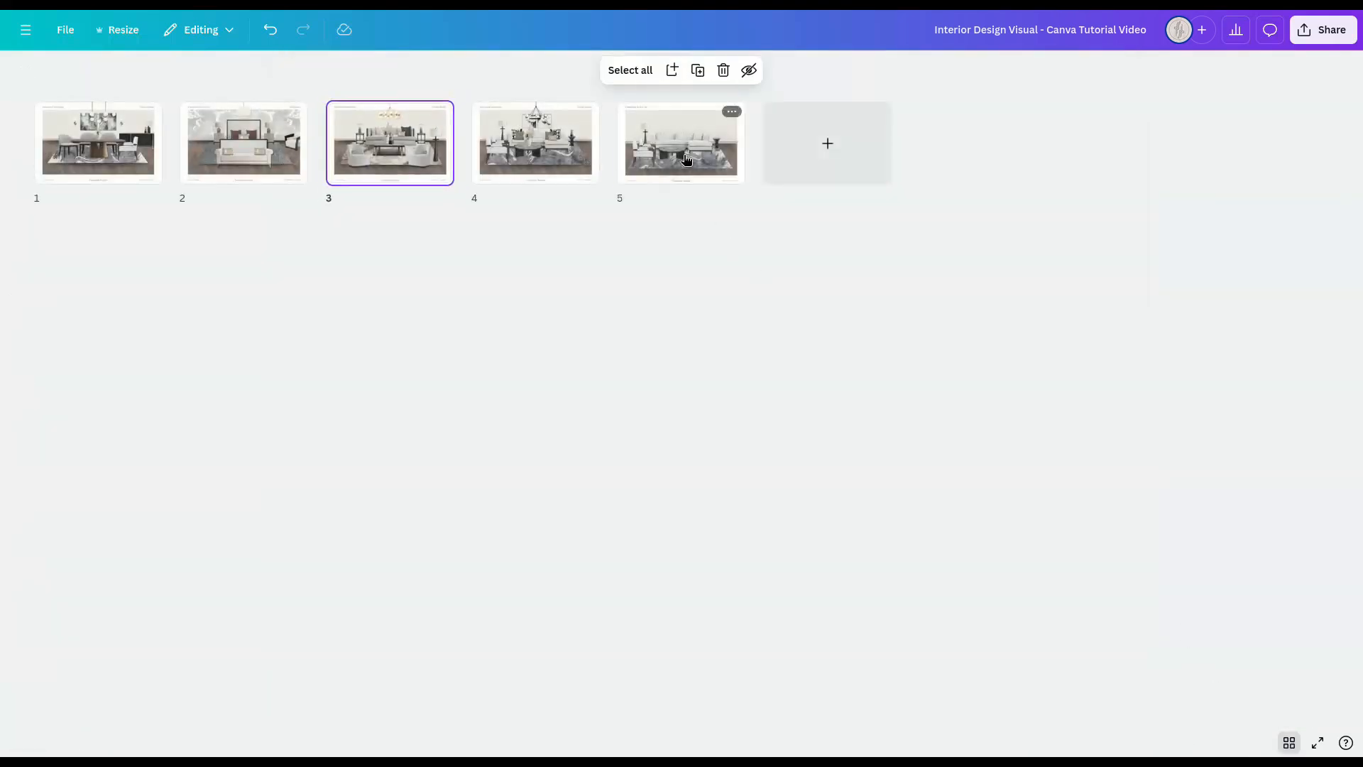
double_click(682, 140)
key(ctrl+v)
drag(820, 301, 825, 326)
click(1151, 401)
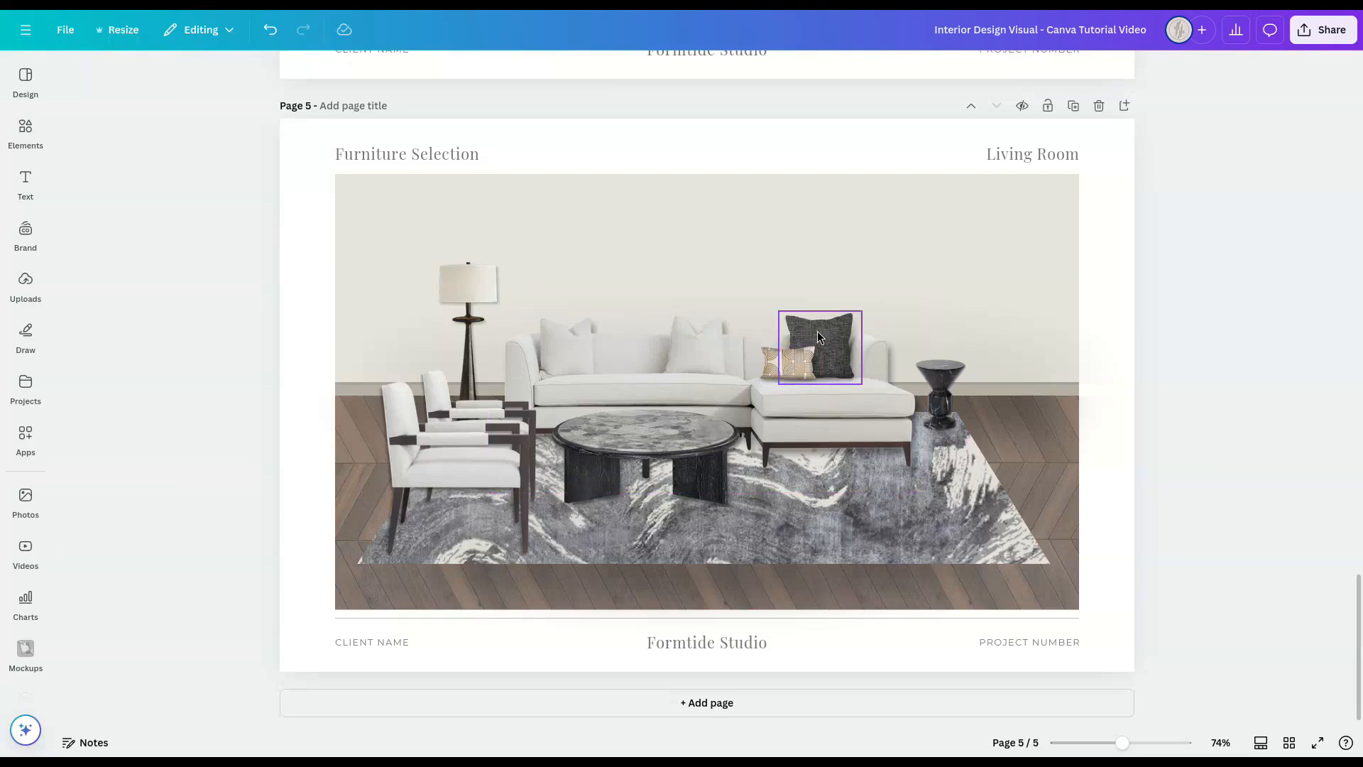
Step: Duplicate the dark cushion at a smaller size beside the original and layer it behind the small beige cushion
drag(817, 331, 747, 324)
drag(779, 367, 778, 364)
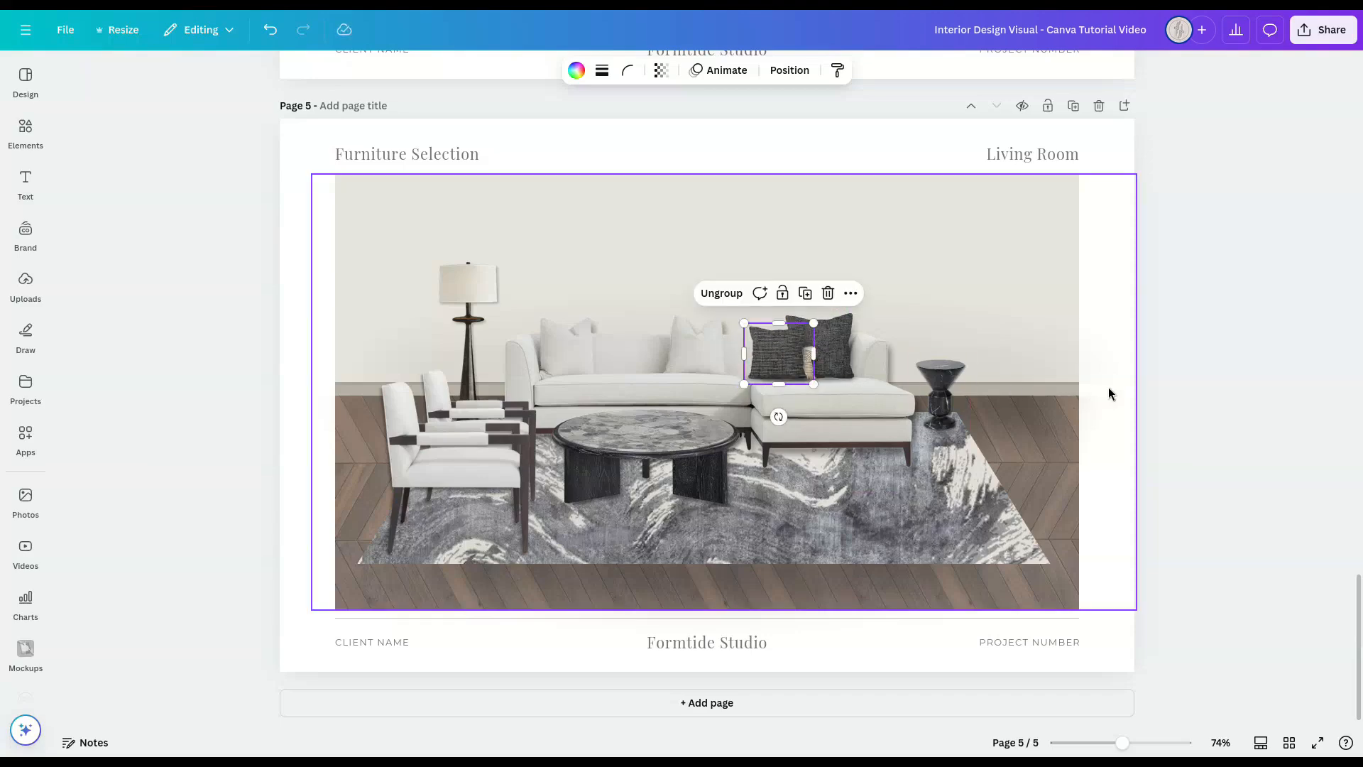
click(790, 70)
drag(213, 199, 231, 275)
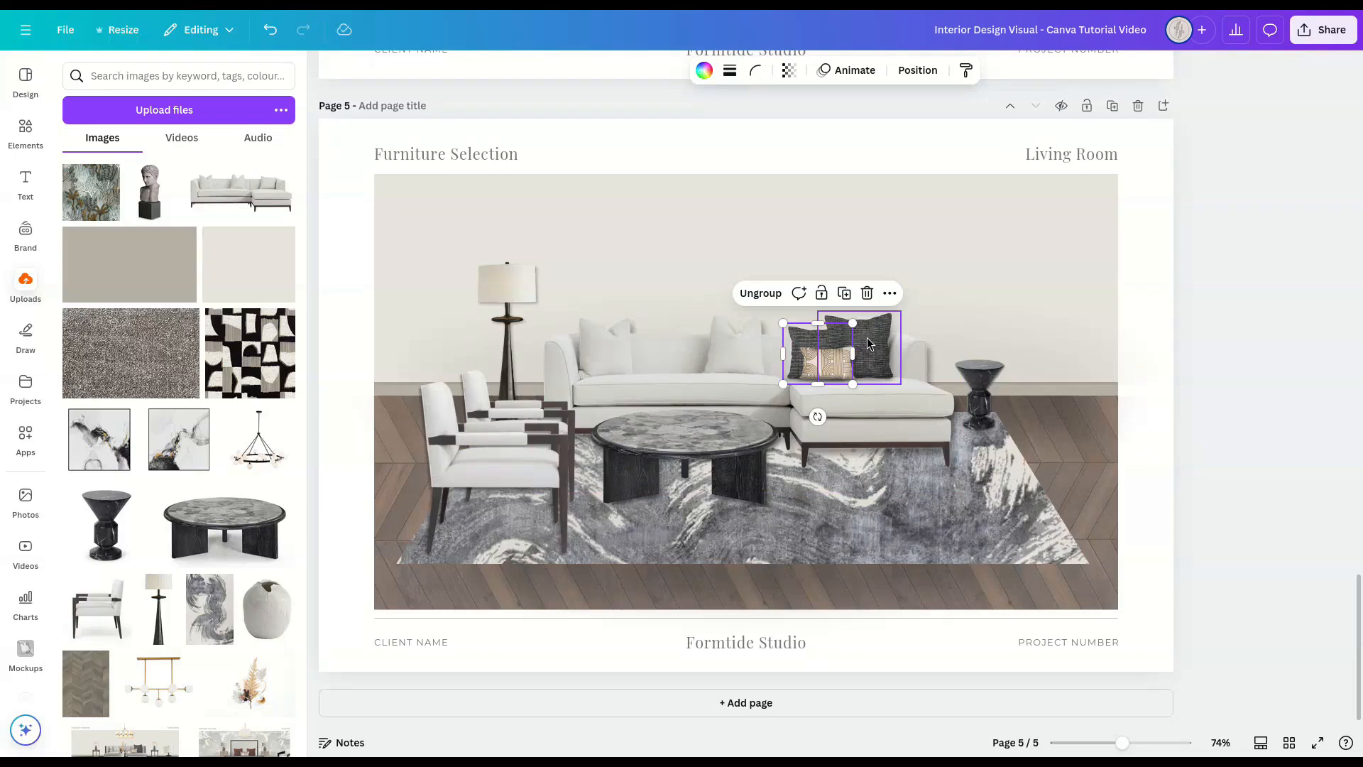
Step: Fill the large dark cushion with the black-and-white pattern and the smaller one with the grey woven texture from the uploads
drag(250, 353, 864, 360)
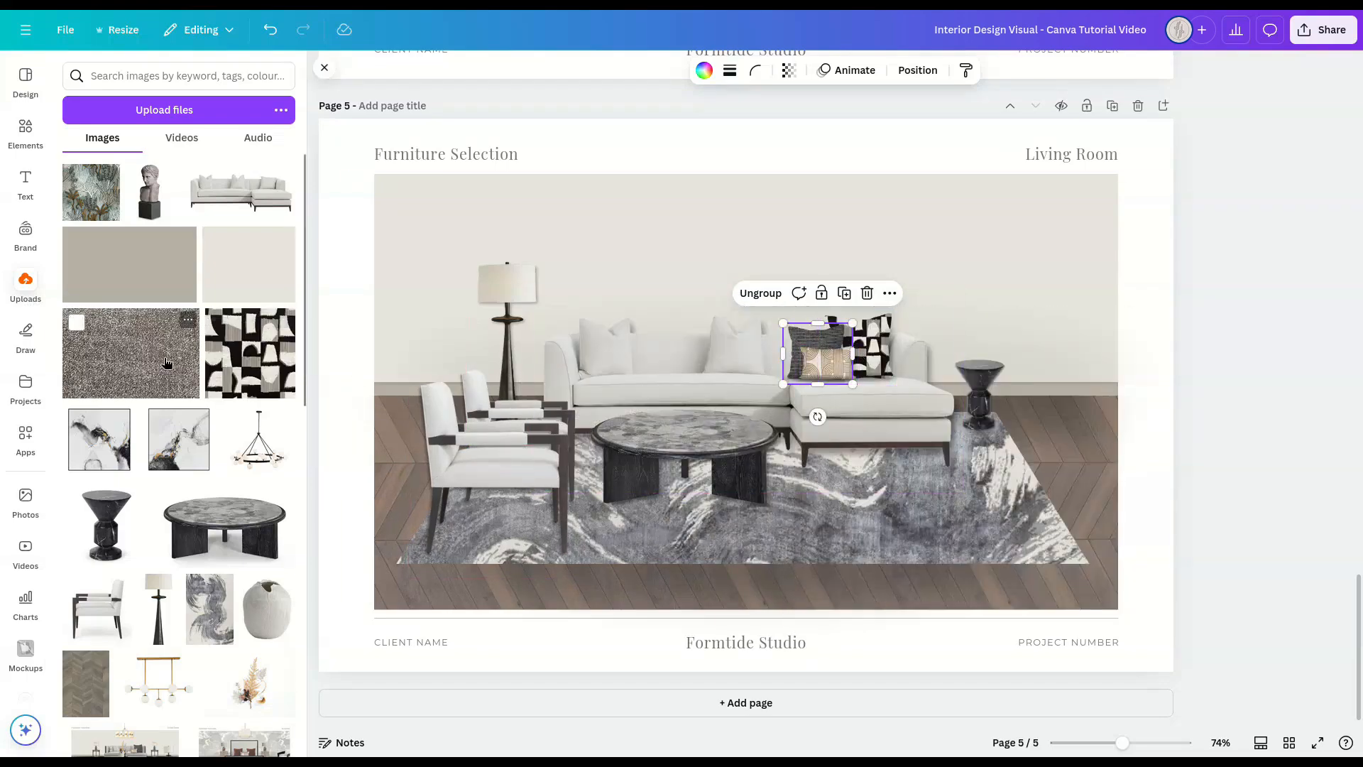
drag(130, 353, 808, 365)
click(324, 67)
click(1199, 384)
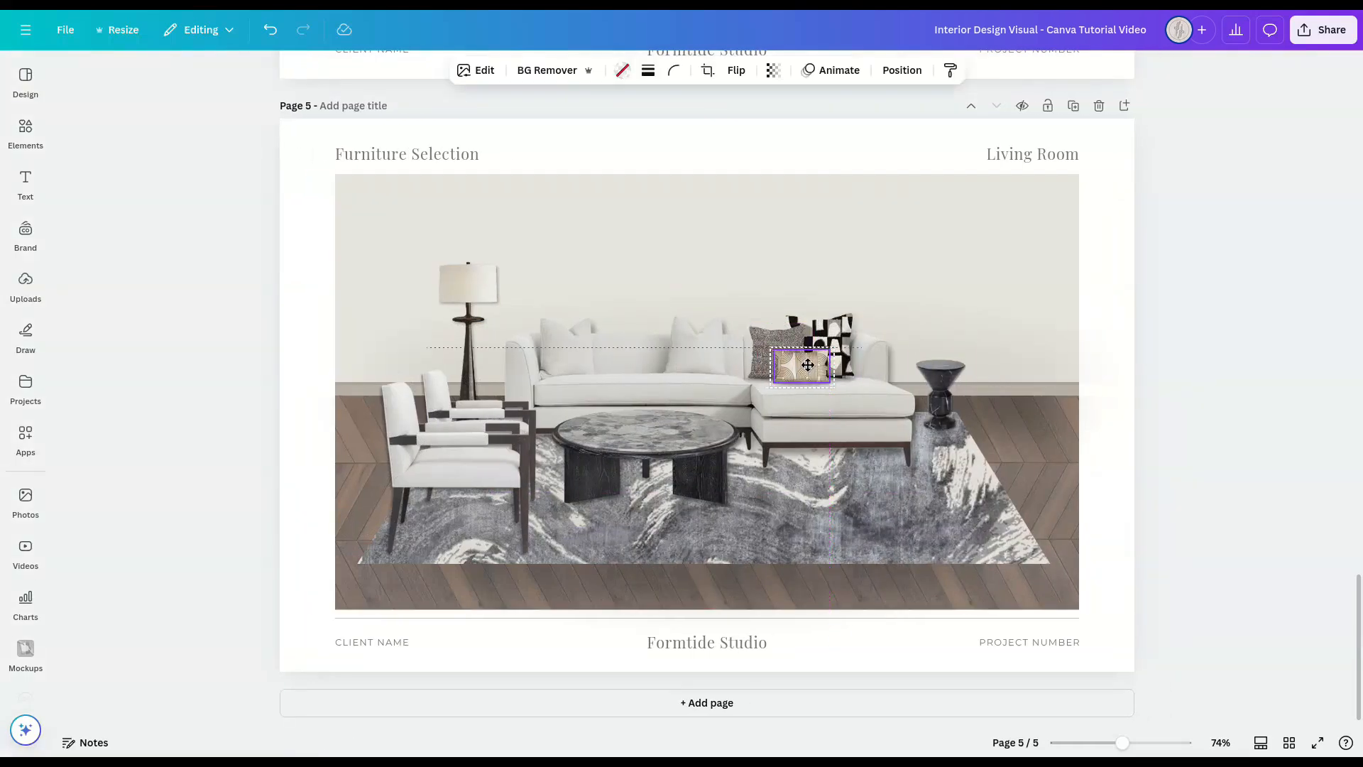
Step: Duplicate the black-and-white and grey cushions and arrange the copies on the lamp end of the sofa, patterned one outermost
click(832, 358)
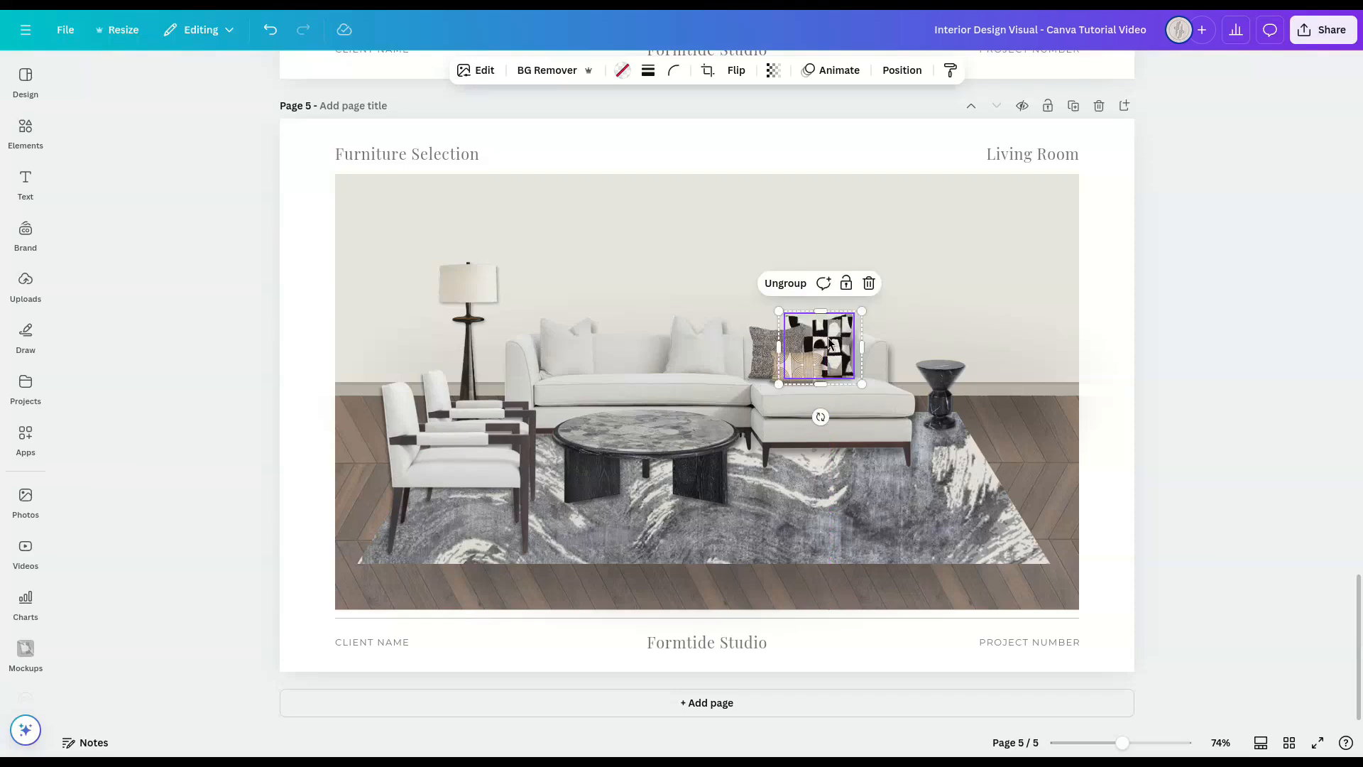
shift+click(760, 339)
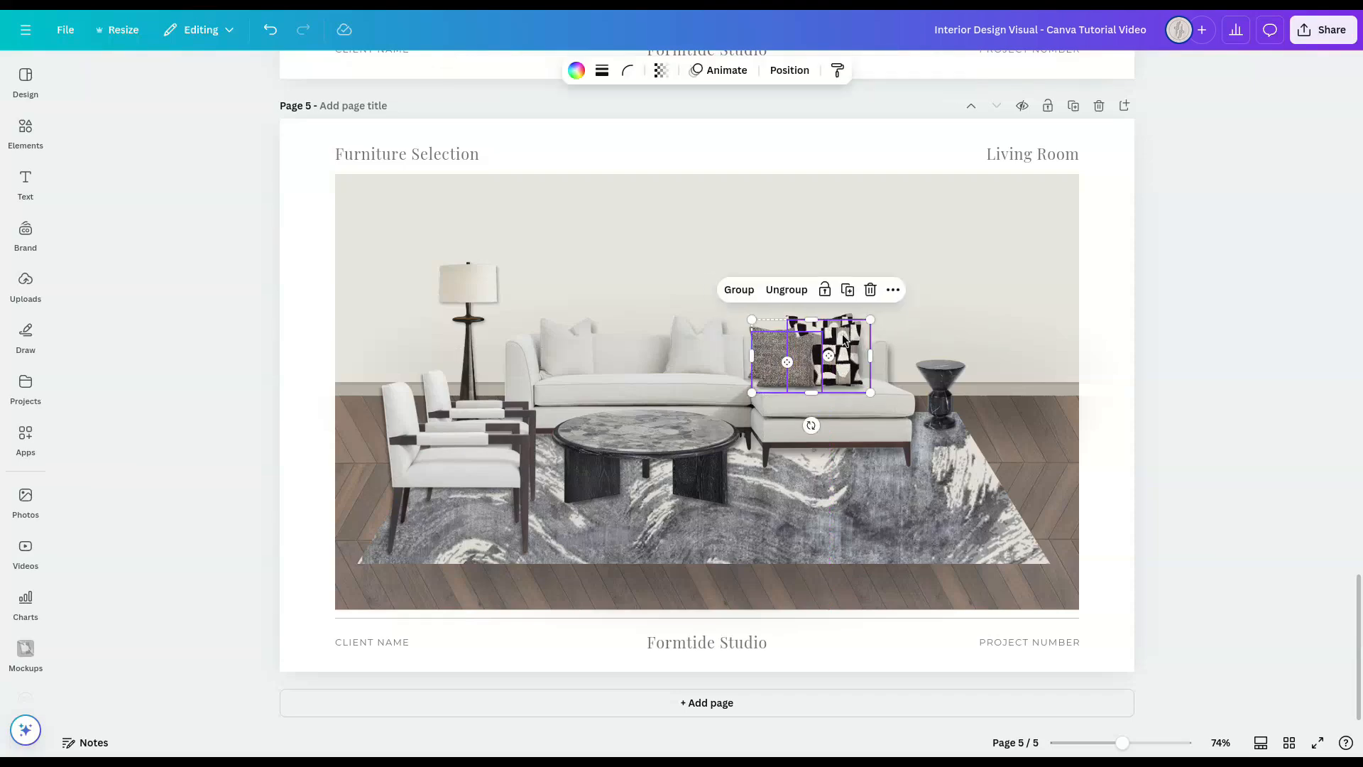
drag(841, 325, 598, 347)
click(278, 348)
click(1179, 423)
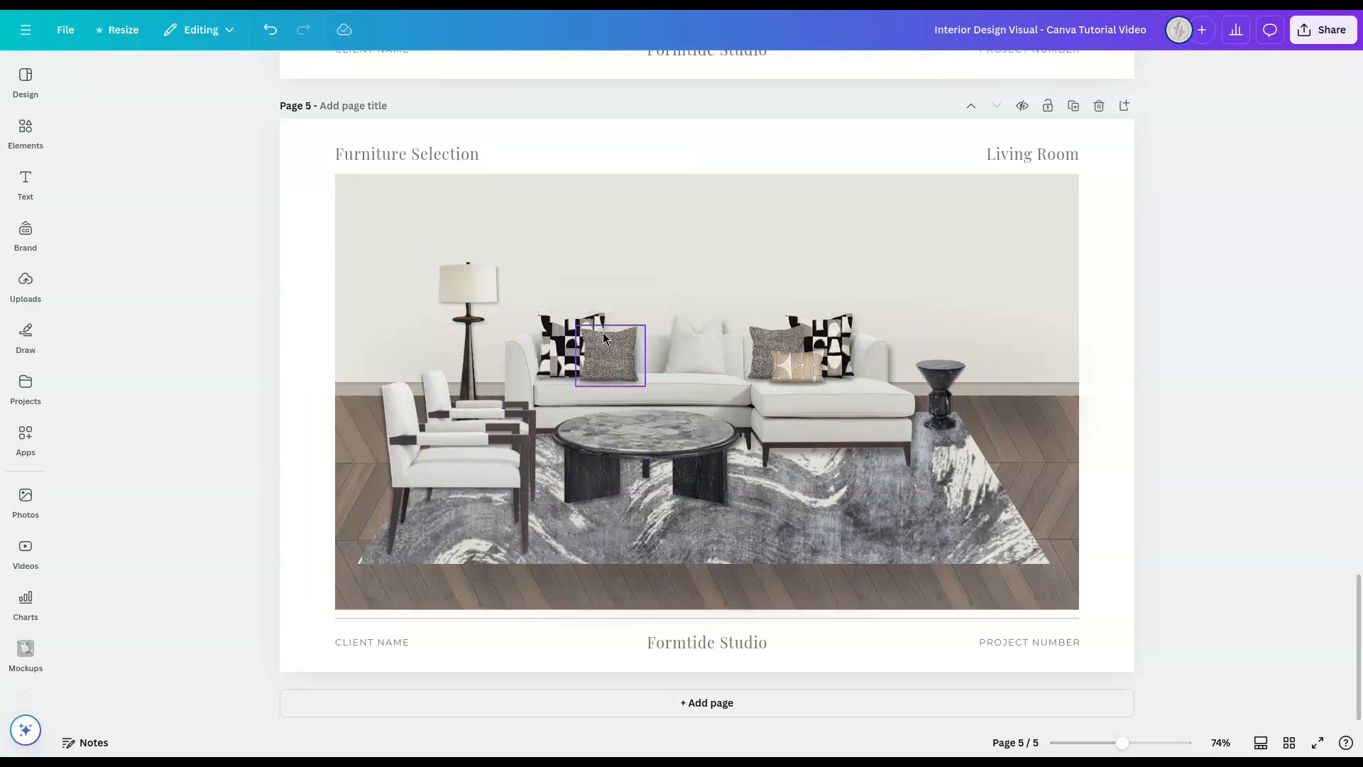
click(562, 329)
click(1228, 403)
Step: Select both armchairs and nudge them slightly away from the coffee table and toward the front of the rug
click(450, 359)
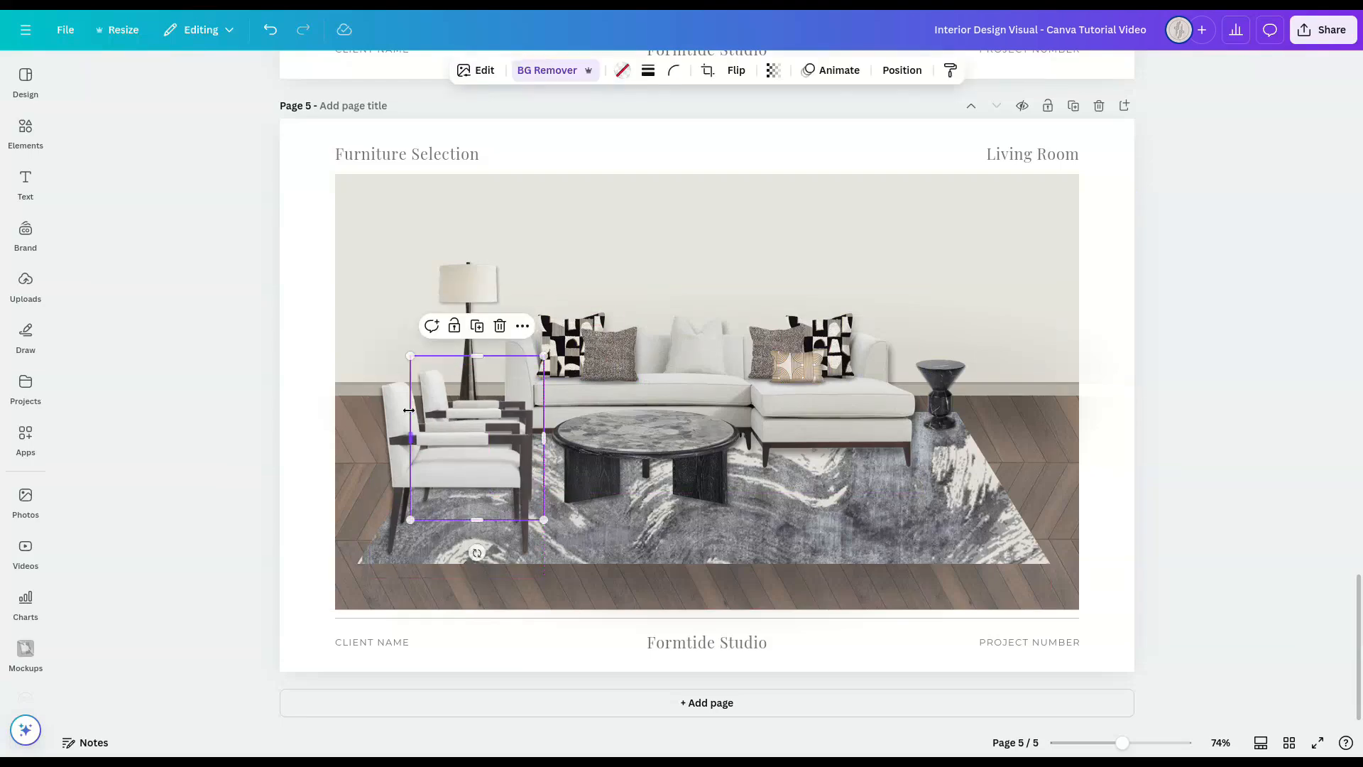
shift+click(371, 519)
drag(369, 576, 364, 582)
click(1213, 430)
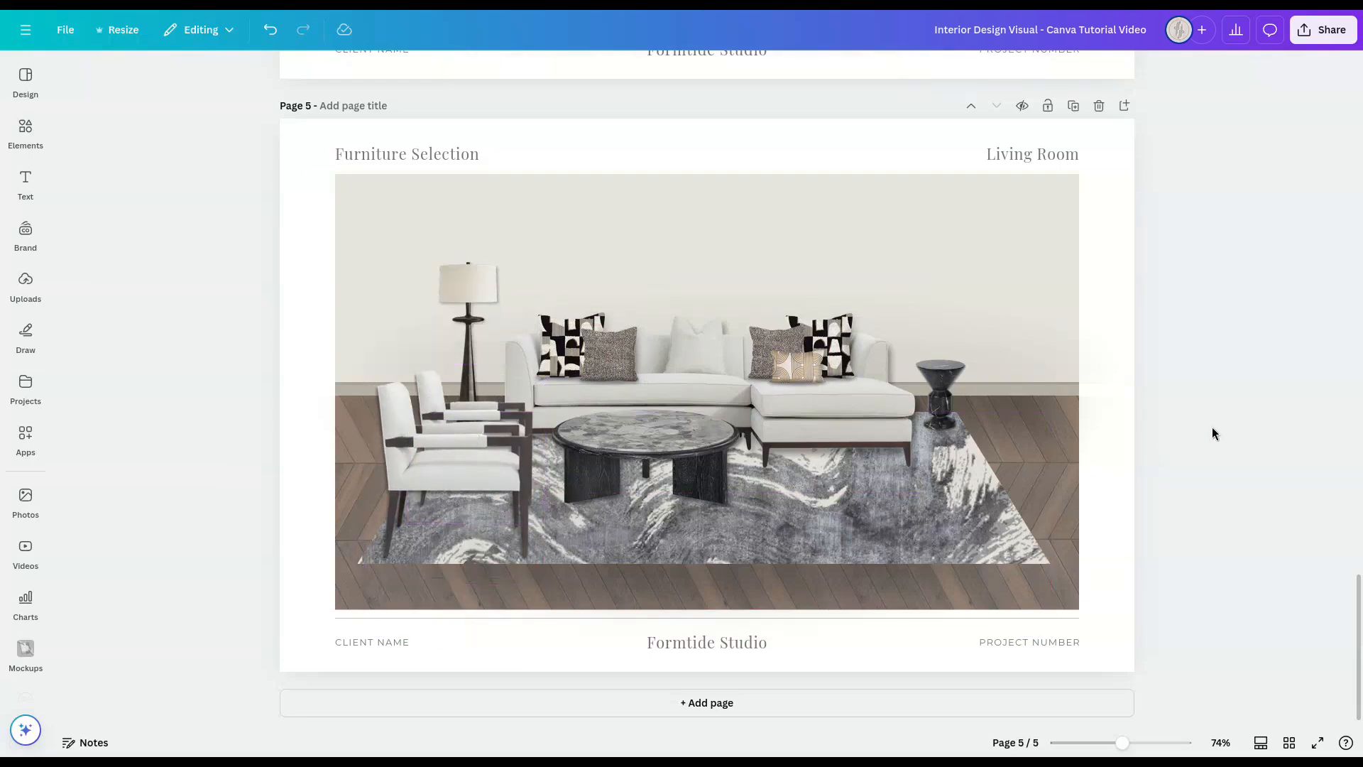
Step: Duplicate the front armchair above the sofa, shrink it, and place a second copy next to it as artwork placeholders
click(457, 460)
drag(457, 460, 638, 264)
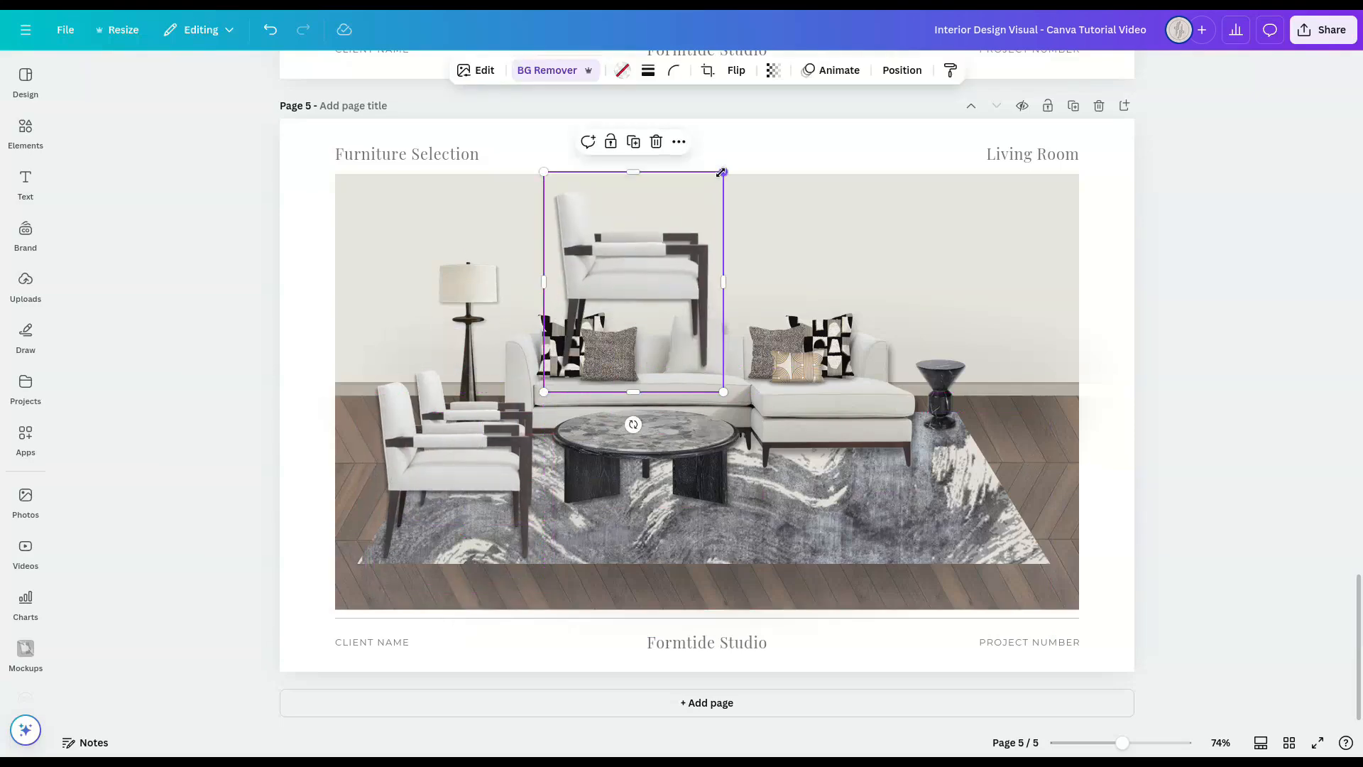
drag(723, 172, 668, 240)
drag(672, 309, 693, 309)
drag(649, 303, 656, 237)
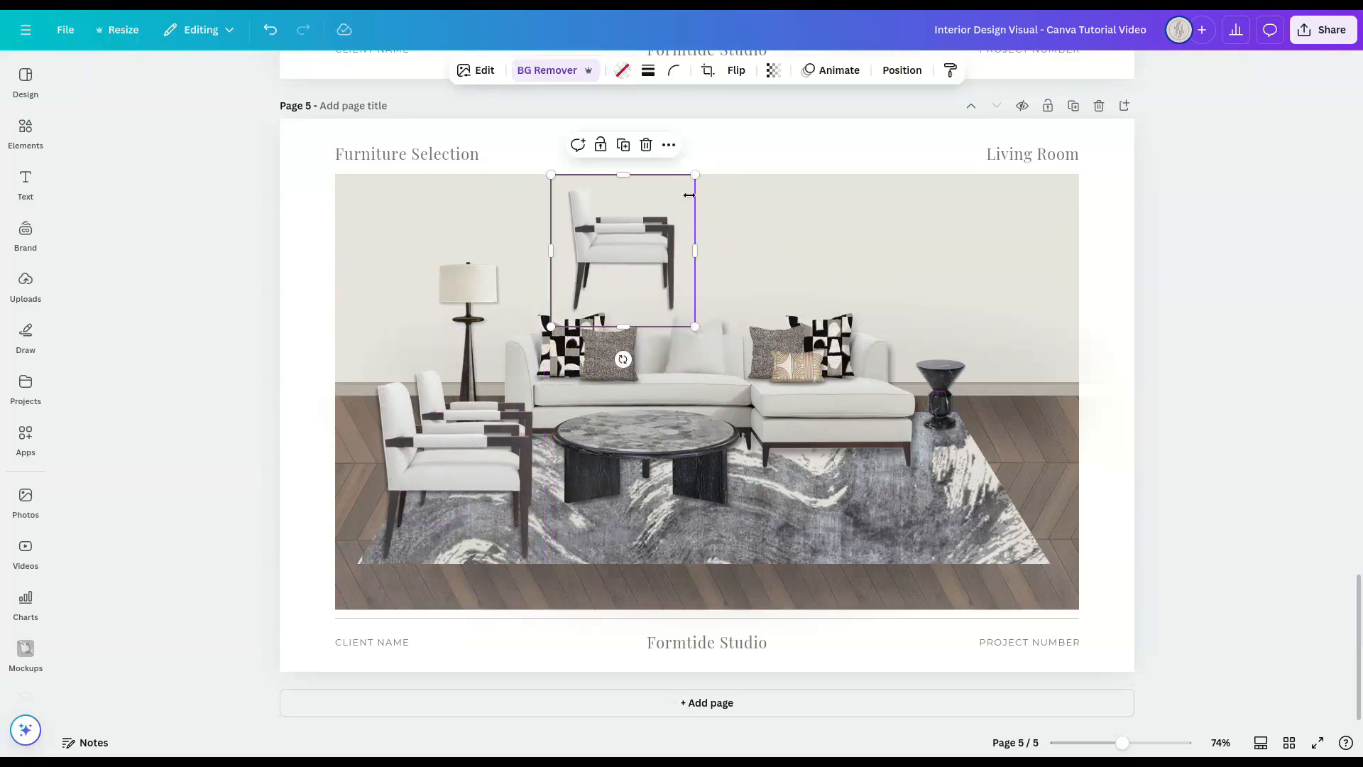
drag(693, 175, 673, 201)
drag(639, 247, 643, 234)
key(ctrl+d)
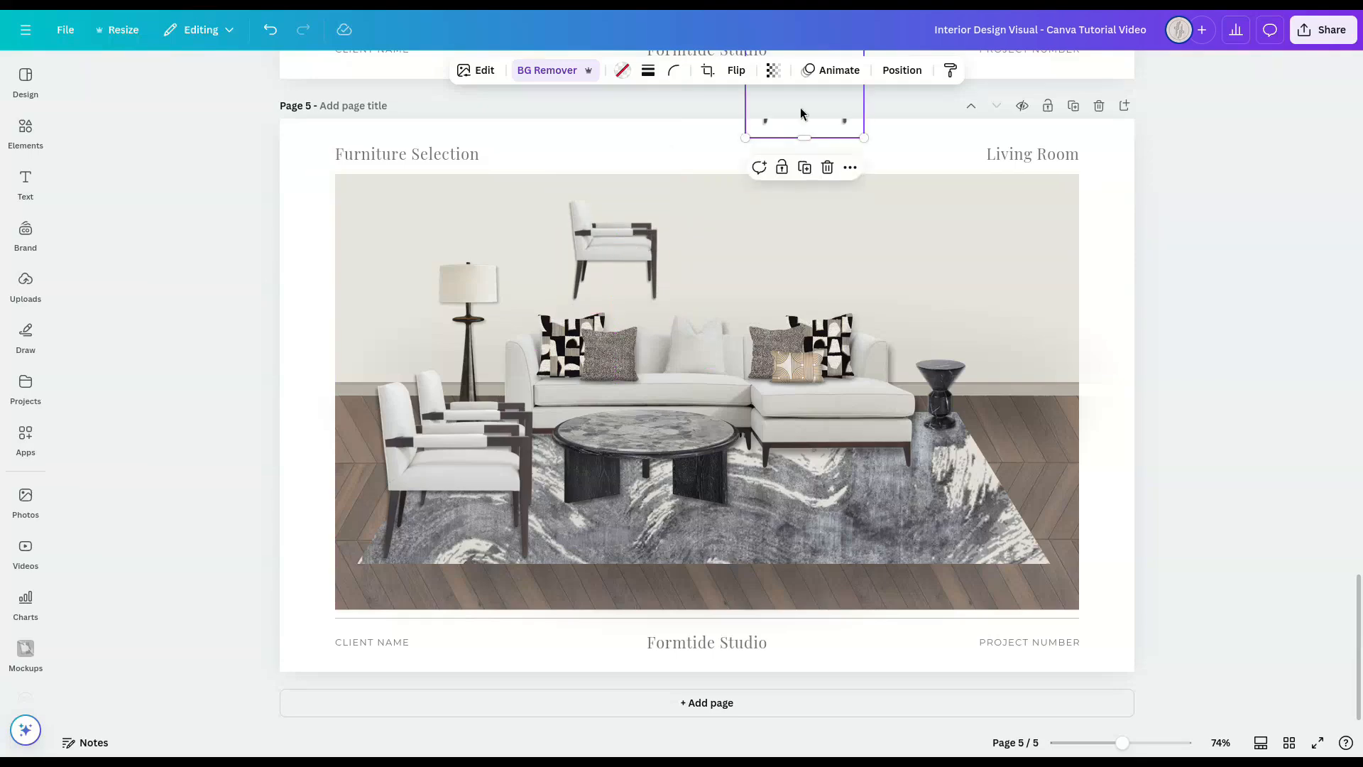
drag(800, 108, 721, 297)
Step: Replace the two armchair copies with the abstract framed artworks from the uploads, then resize and align them side by side
click(26, 284)
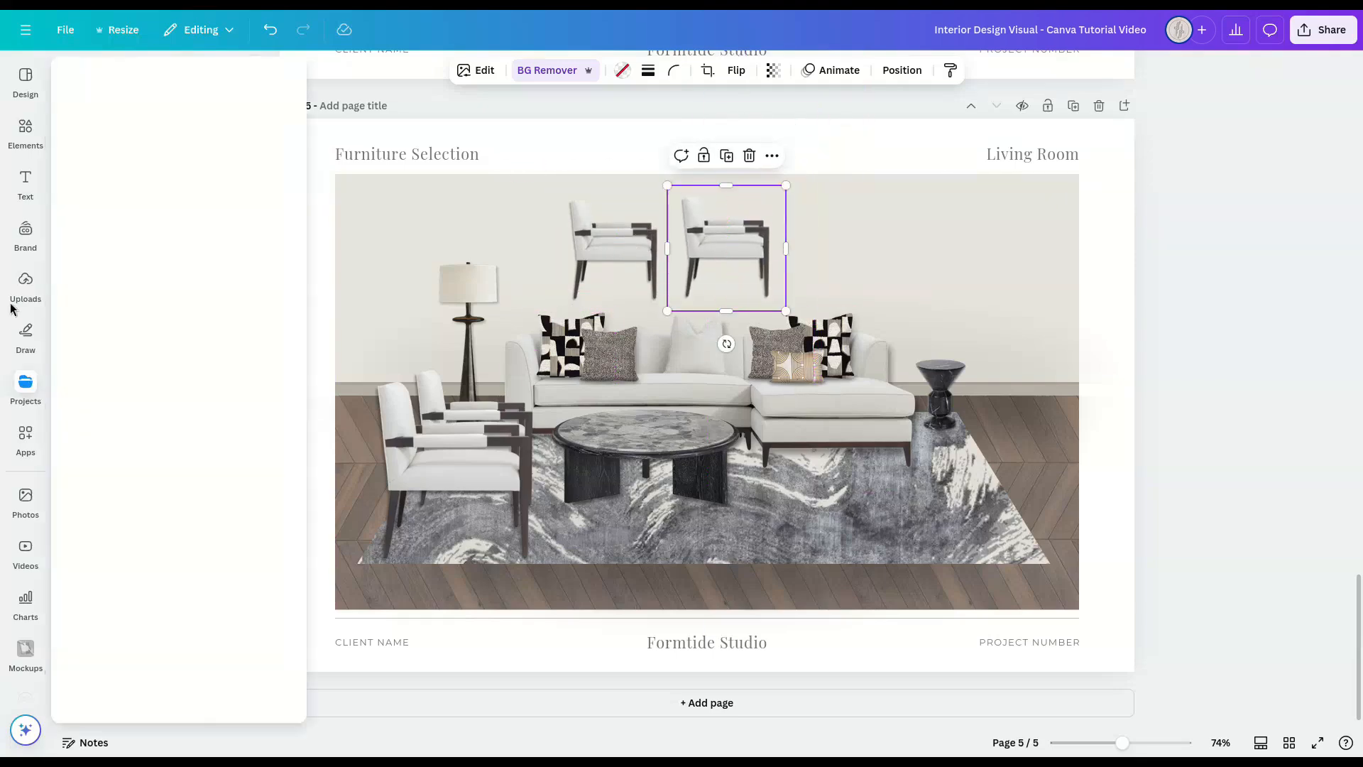
drag(179, 439, 767, 248)
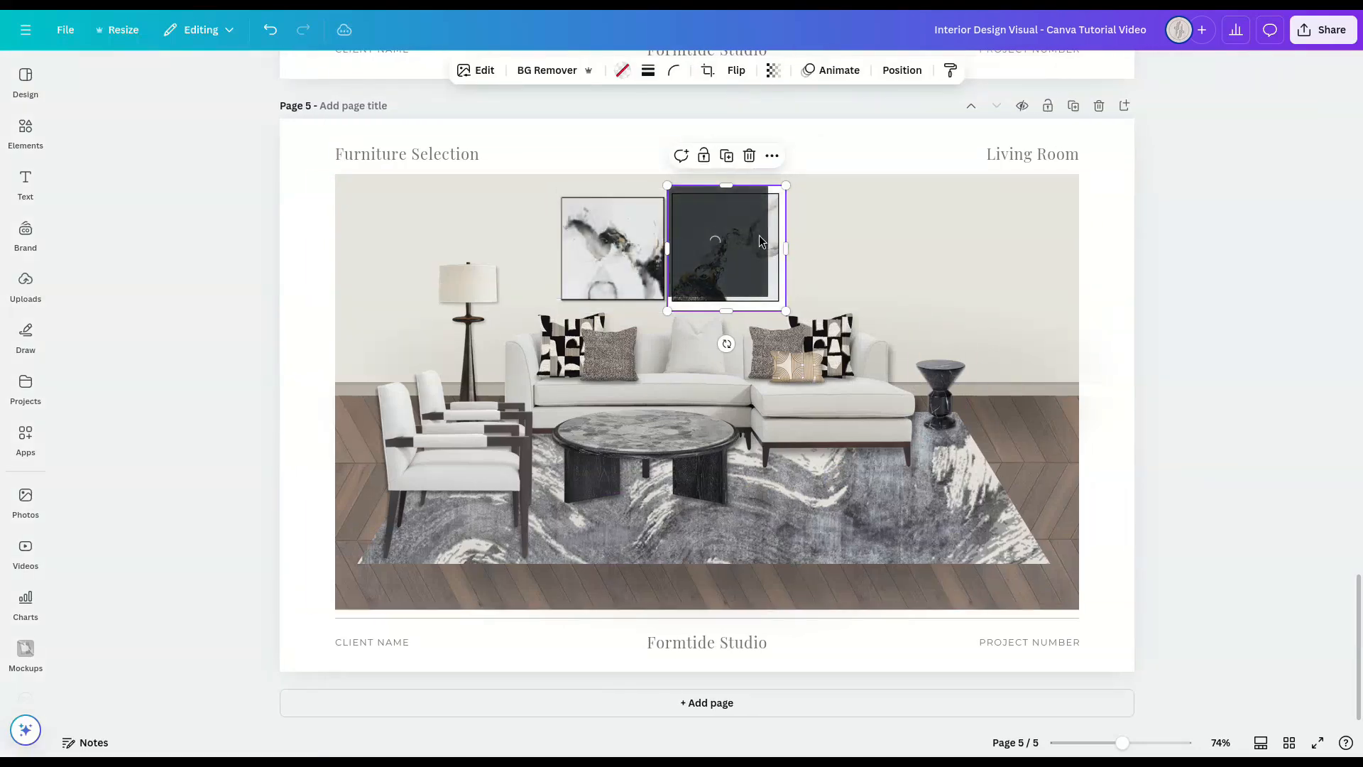
drag(750, 244, 736, 243)
shift+click(713, 243)
drag(809, 189, 764, 226)
click(774, 245)
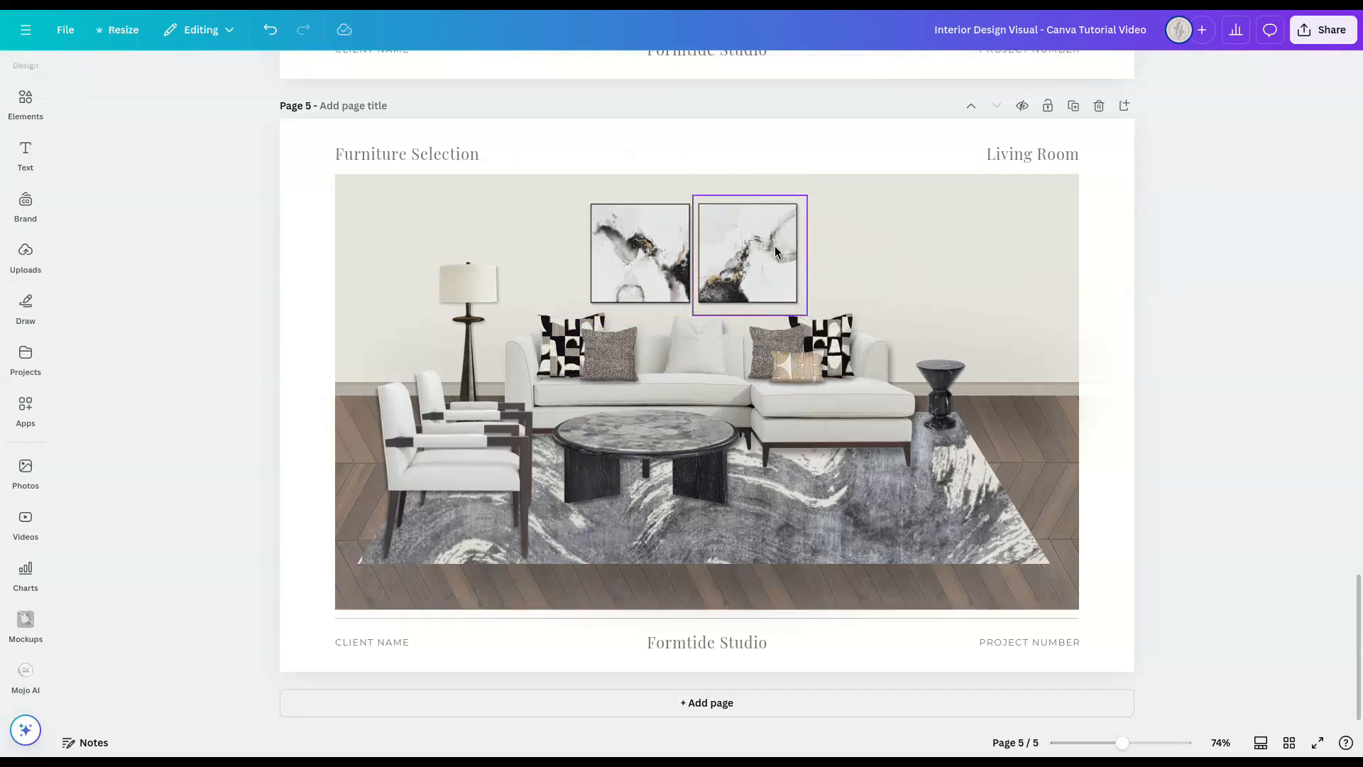
Step: Rotate the second artwork 90° and adjust the pair's position above the sofa
click(902, 69)
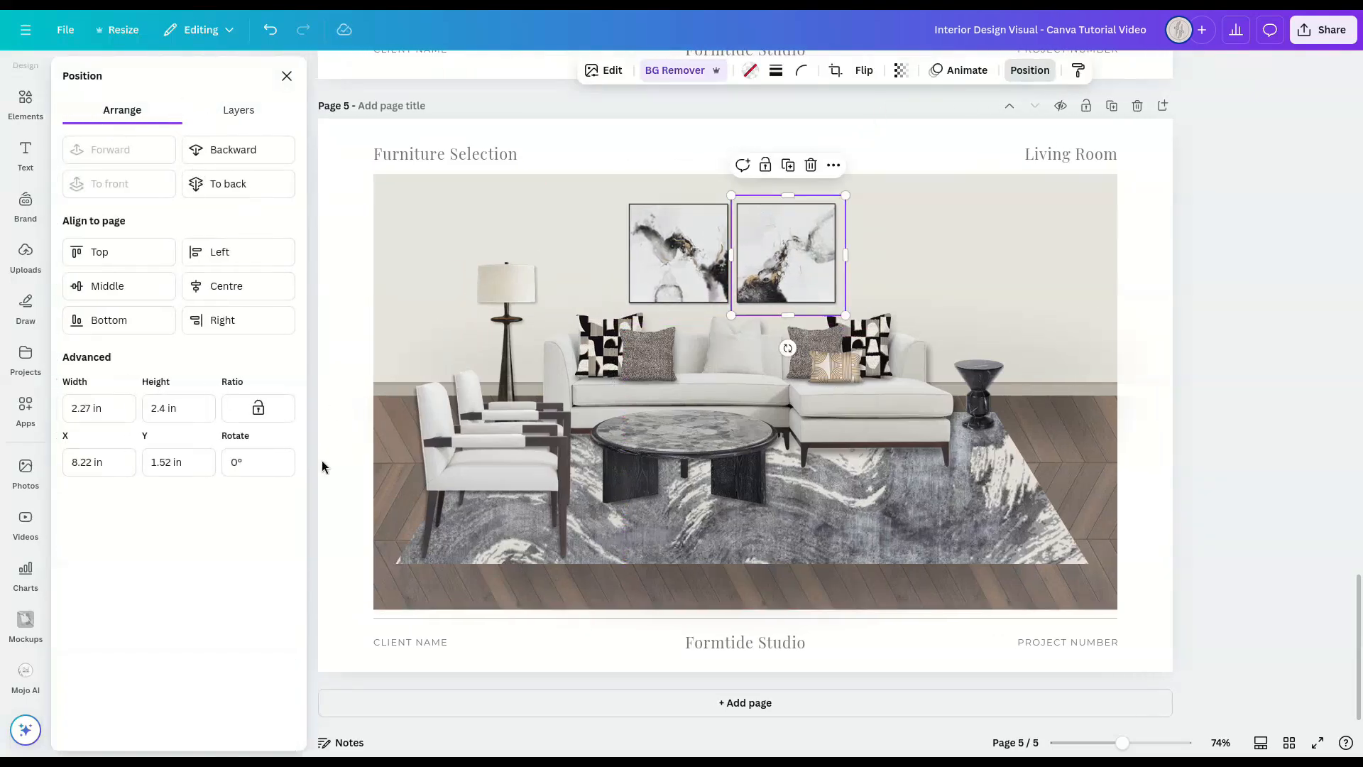
text(90)
key(Return)
click(1233, 420)
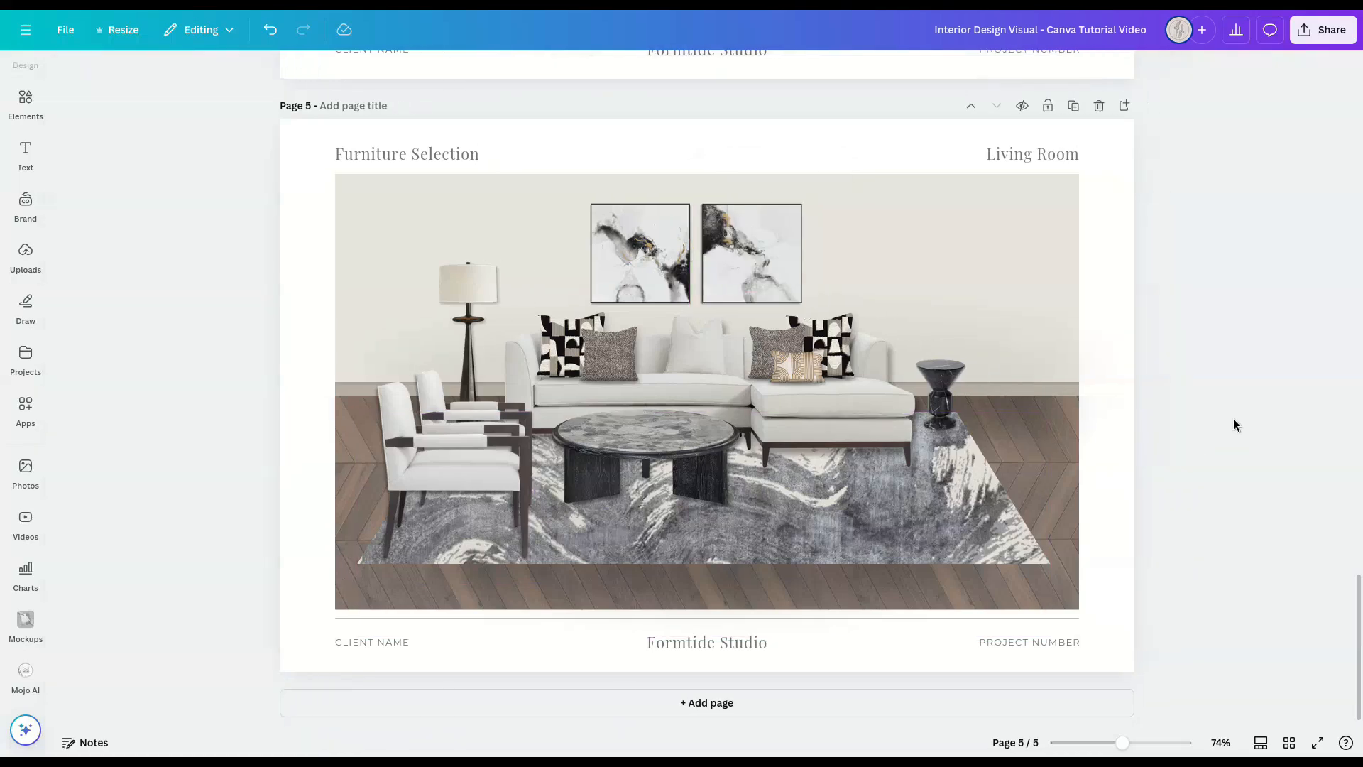
click(796, 242)
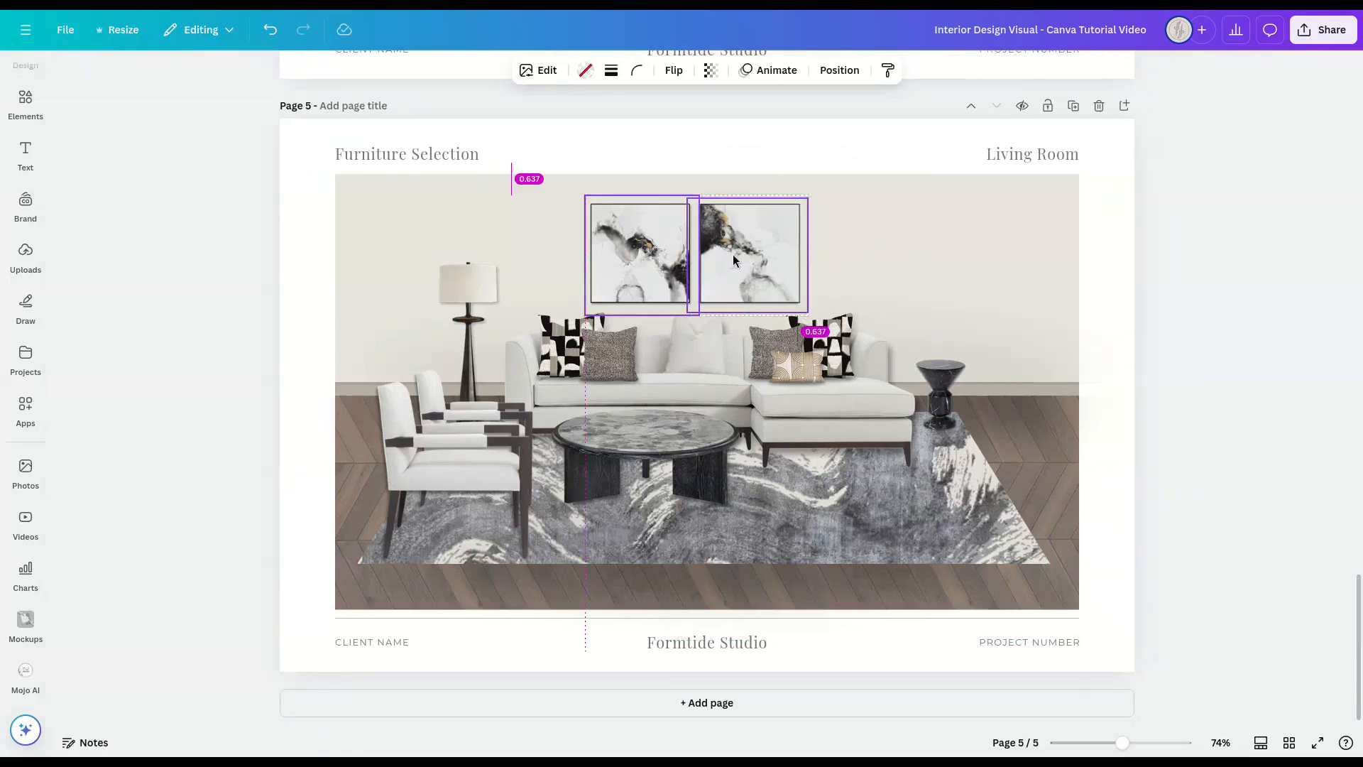
Step: Duplicate the front armchair at the top of the page above the sofa and replace the copy with the uploaded black chandelier
click(458, 470)
drag(458, 470, 703, 174)
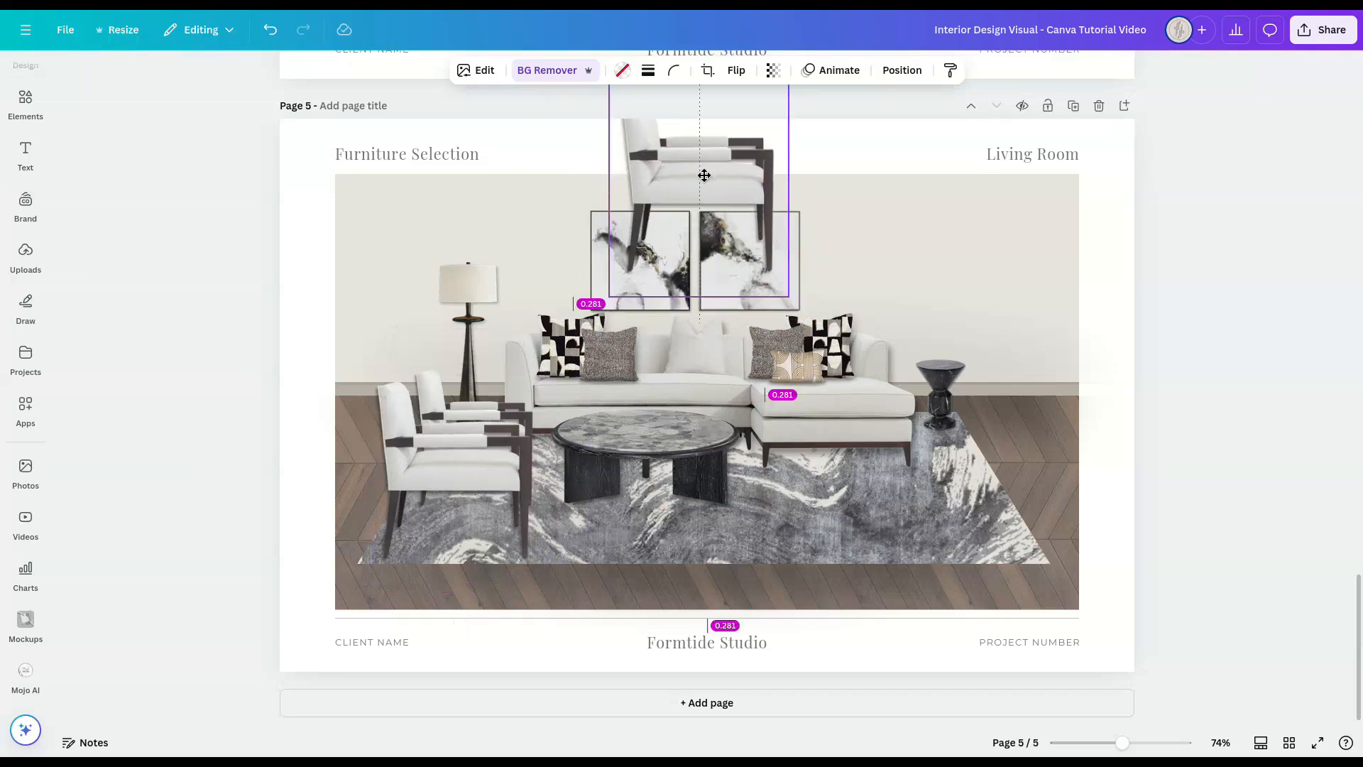
click(27, 262)
drag(259, 443, 724, 206)
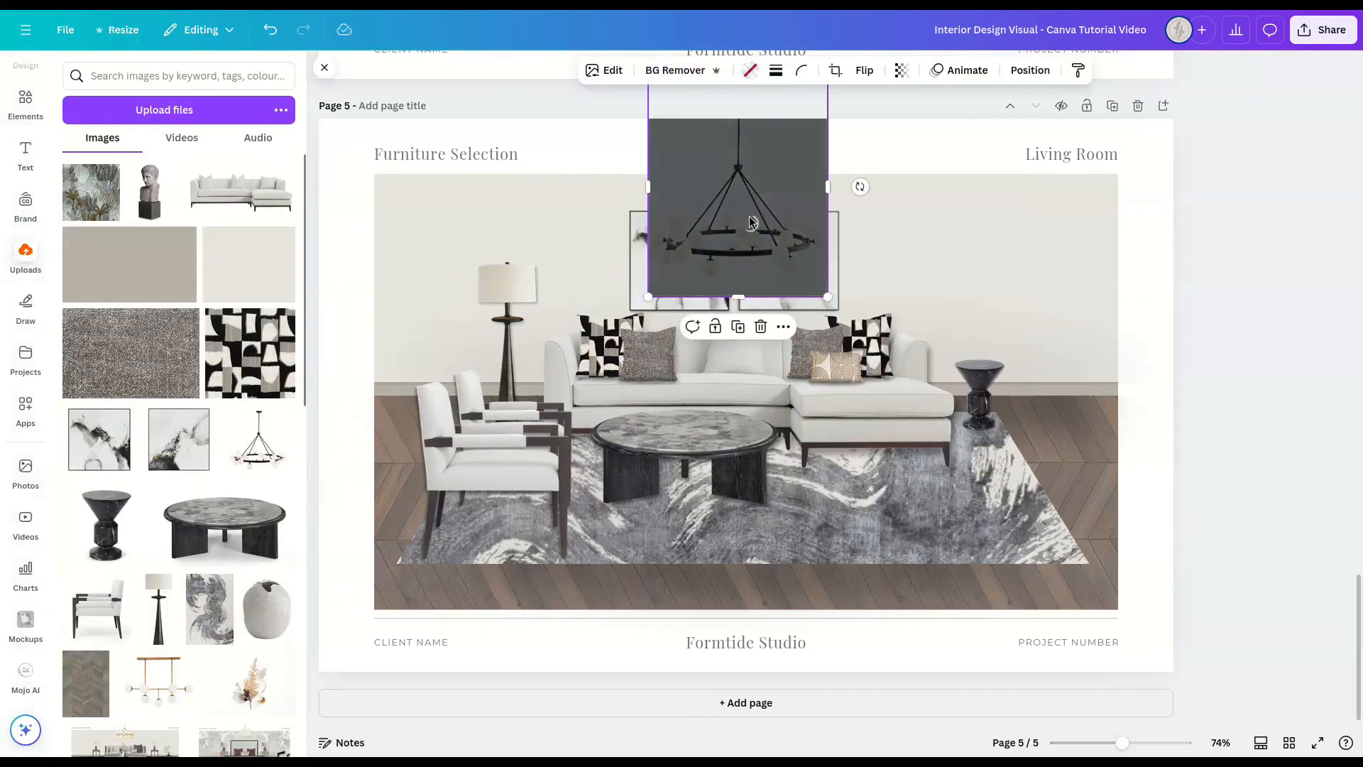
click(1238, 365)
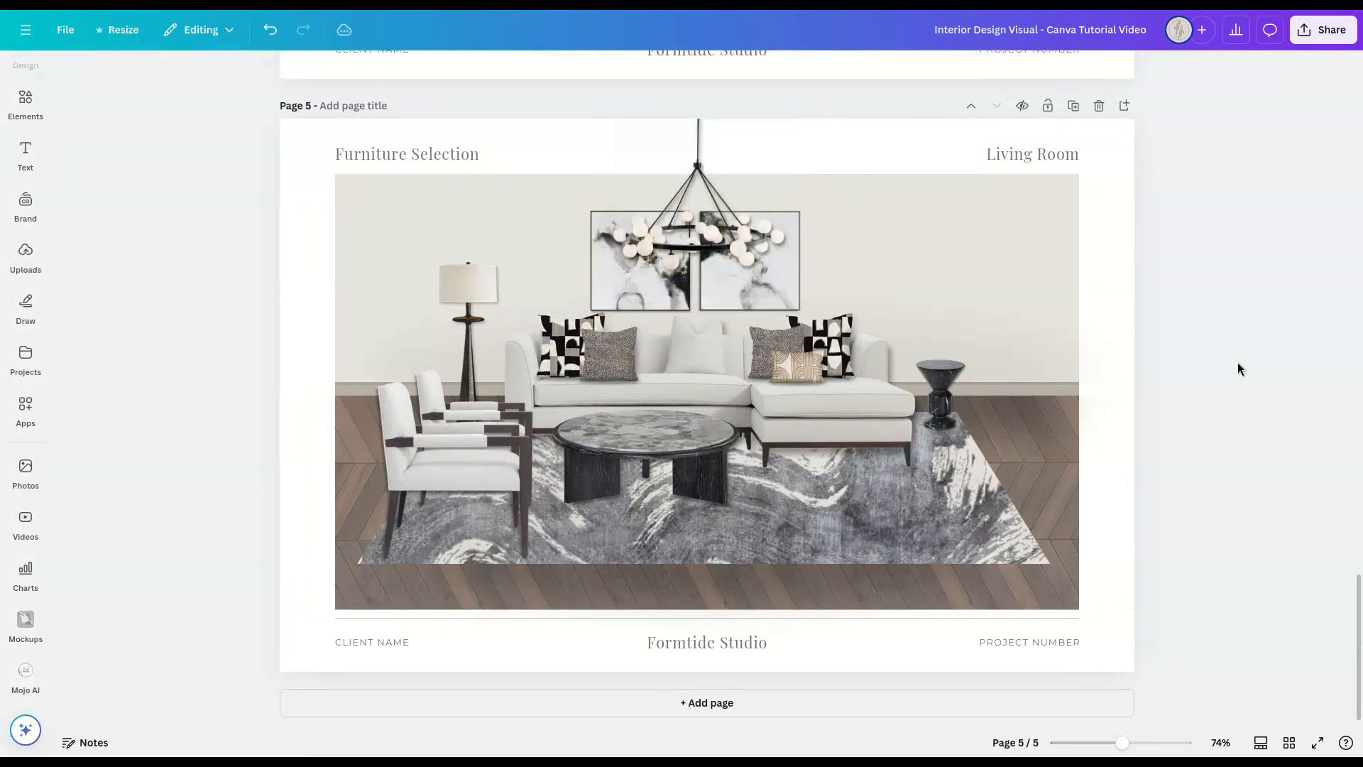
Step: Select both framed artworks and raise them slightly on the wall behind the chandelier
key(ctrl+z)
click(742, 223)
shift+click(800, 215)
key(shift+Up)
key(shift+Up)
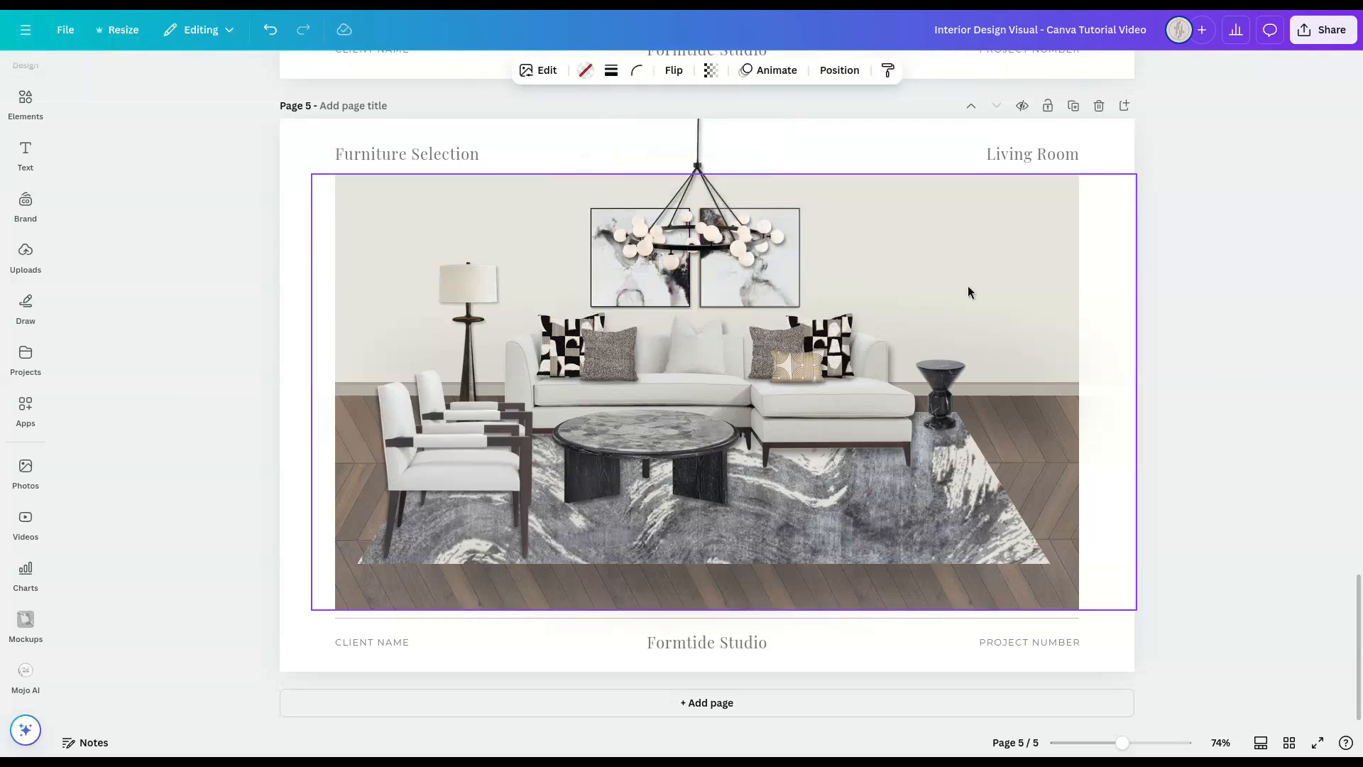
Step: Nudge the rug slightly toward the side table end of the room
click(843, 544)
click(654, 421)
click(644, 424)
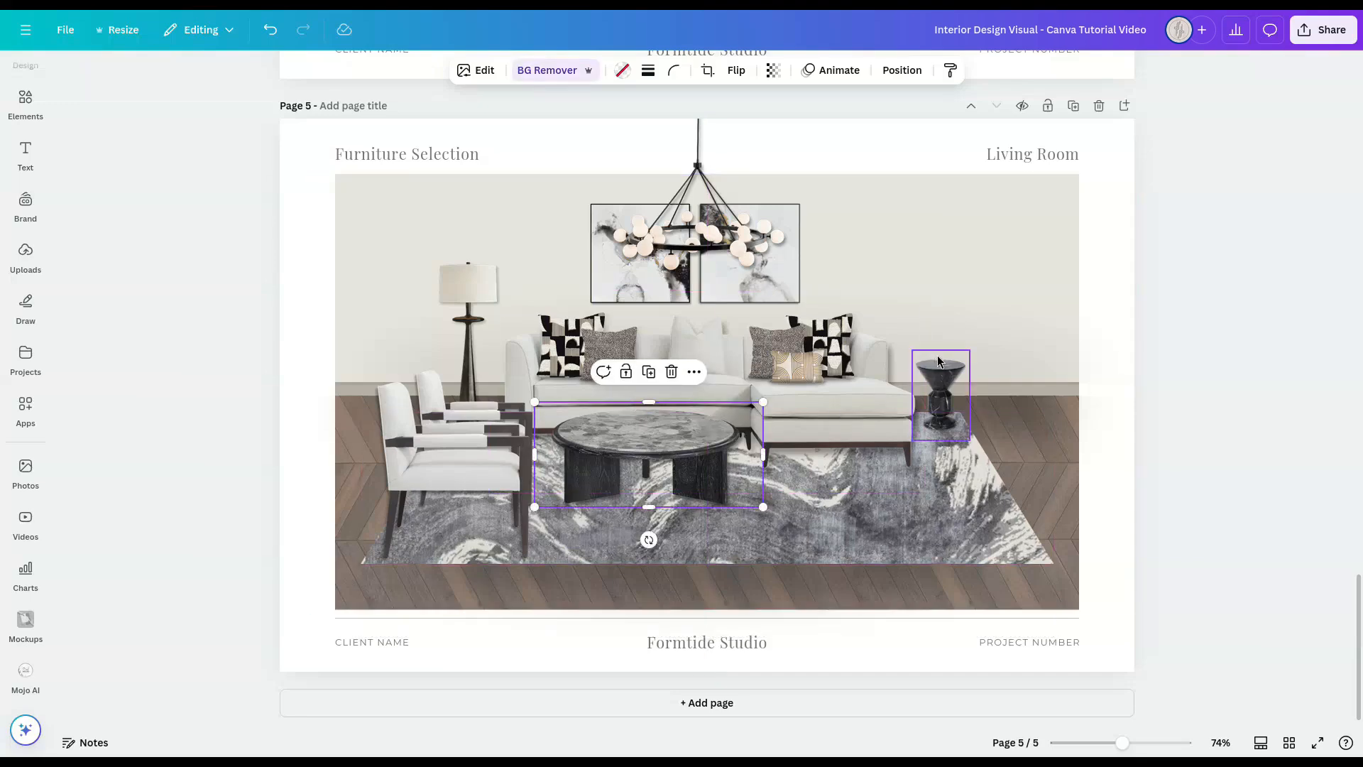
click(1237, 436)
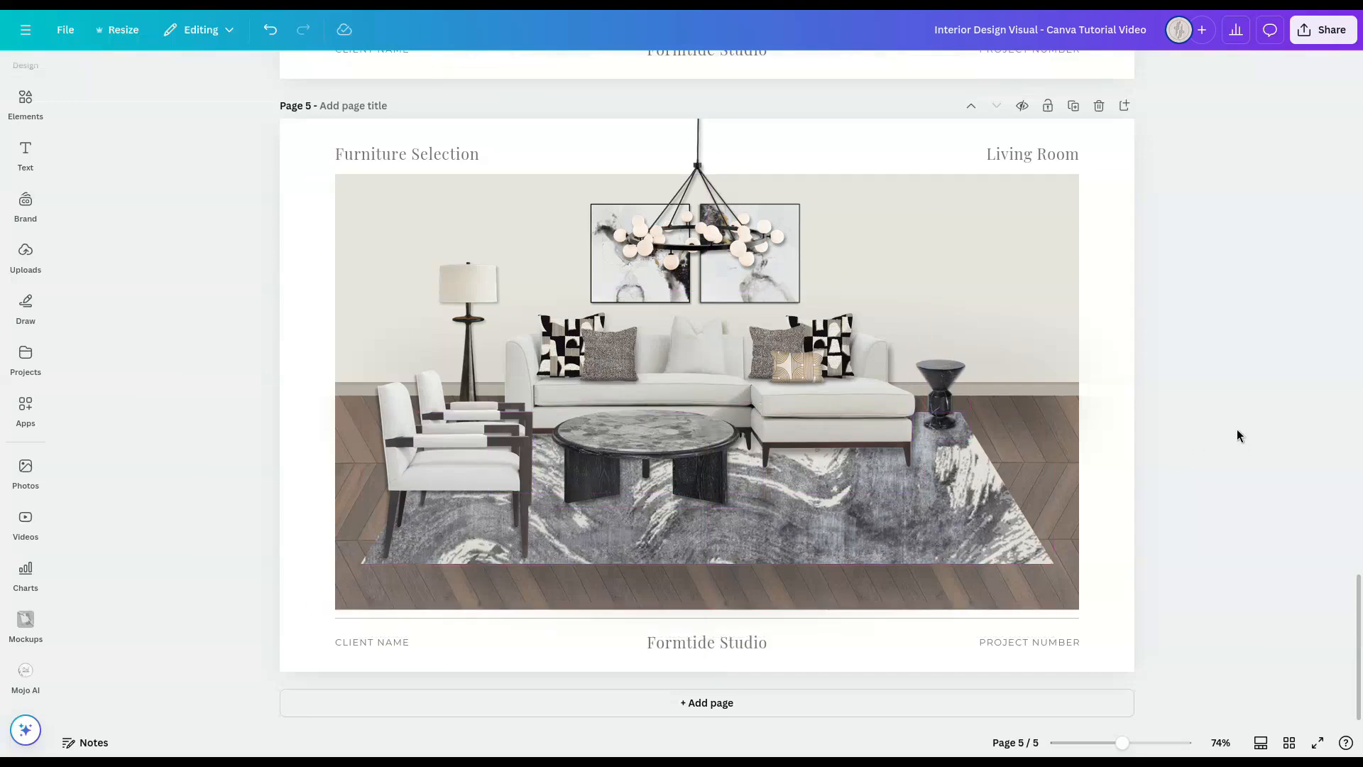
Step: Duplicate the side table, replace the copy with the uploaded bust sculpture, and stand it on top of the side table
click(940, 385)
drag(940, 385, 943, 312)
click(26, 254)
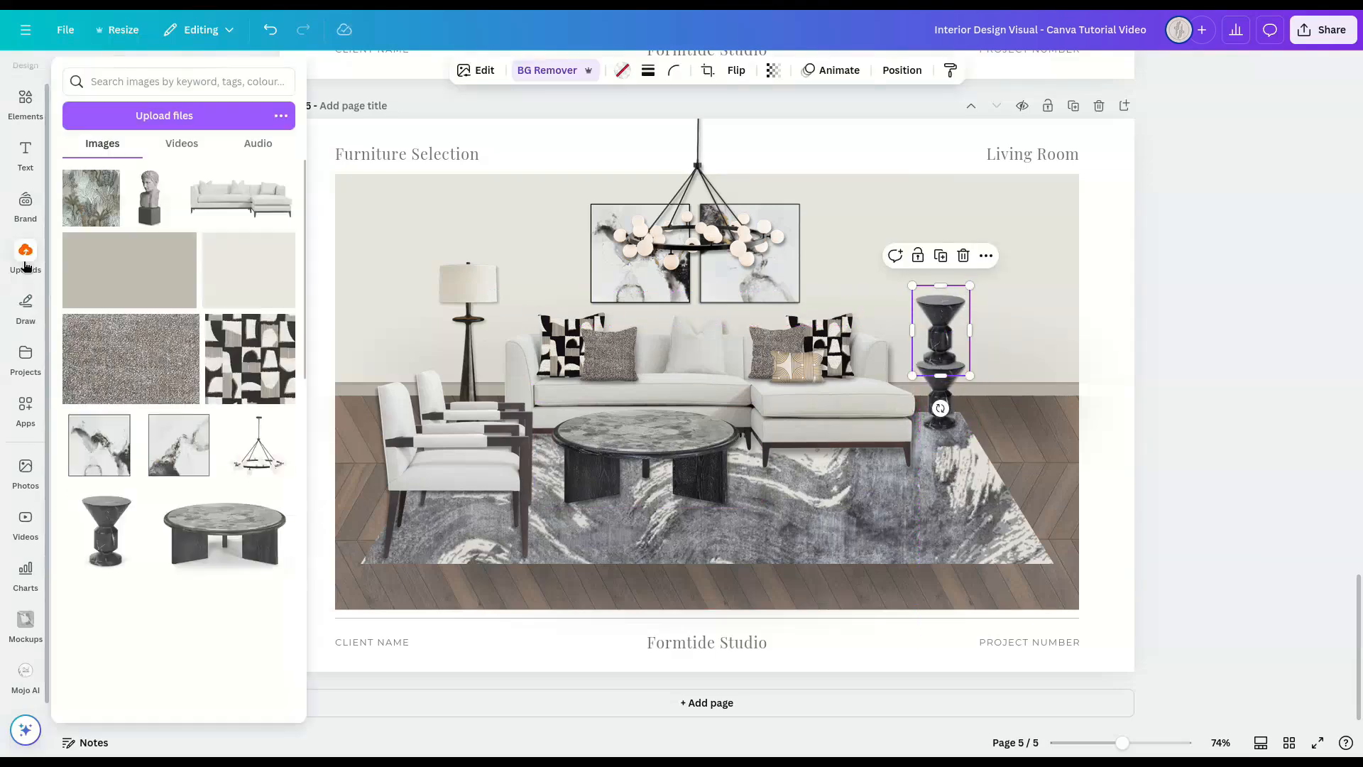
drag(149, 192, 705, 359)
Step: Add the white vase to the coffee table and turn a duplicate above it into the dried flower arrangement
drag(246, 611, 682, 399)
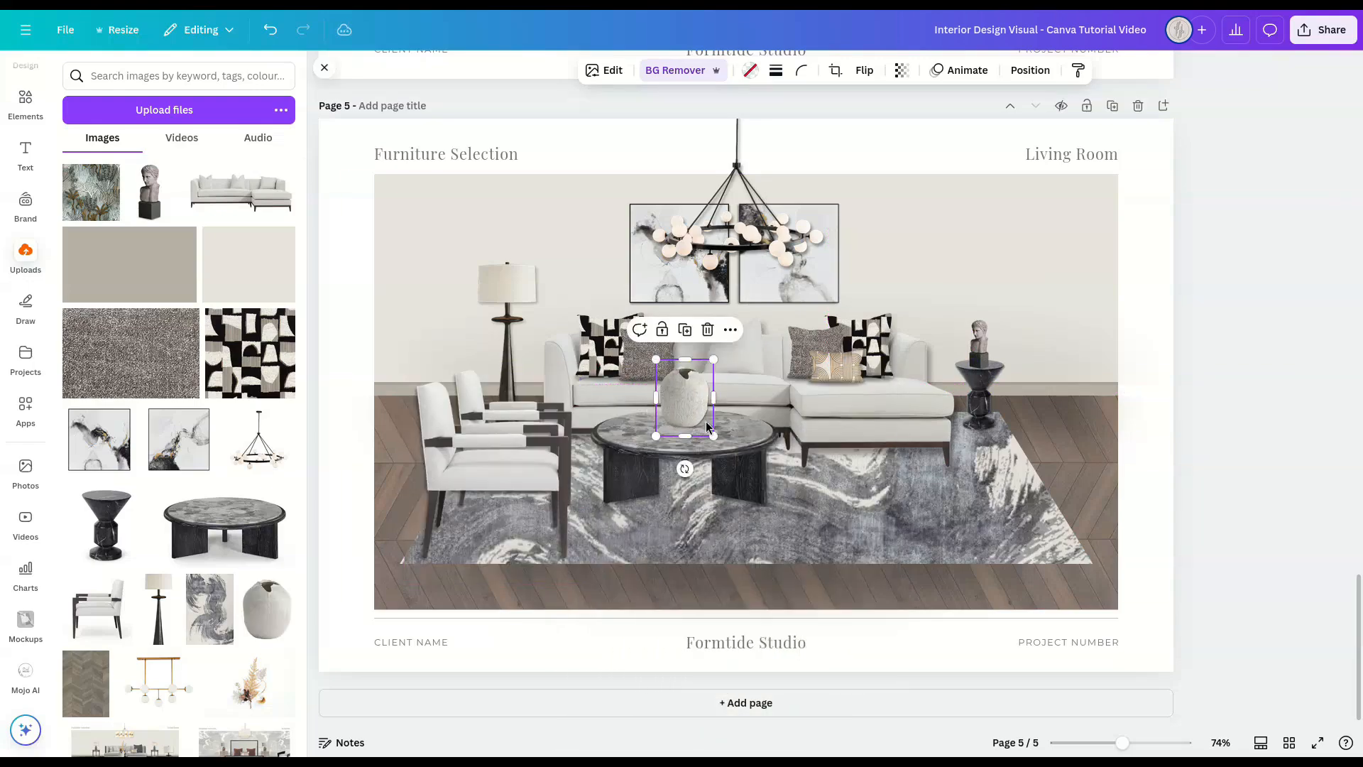
key(ctrl+d)
drag(368, 438, 684, 351)
drag(250, 683, 693, 291)
click(324, 67)
Step: Fine-tune the position of the flowers and vase on the coffee table and the bust on the side table
drag(665, 342, 658, 343)
shift+click(648, 417)
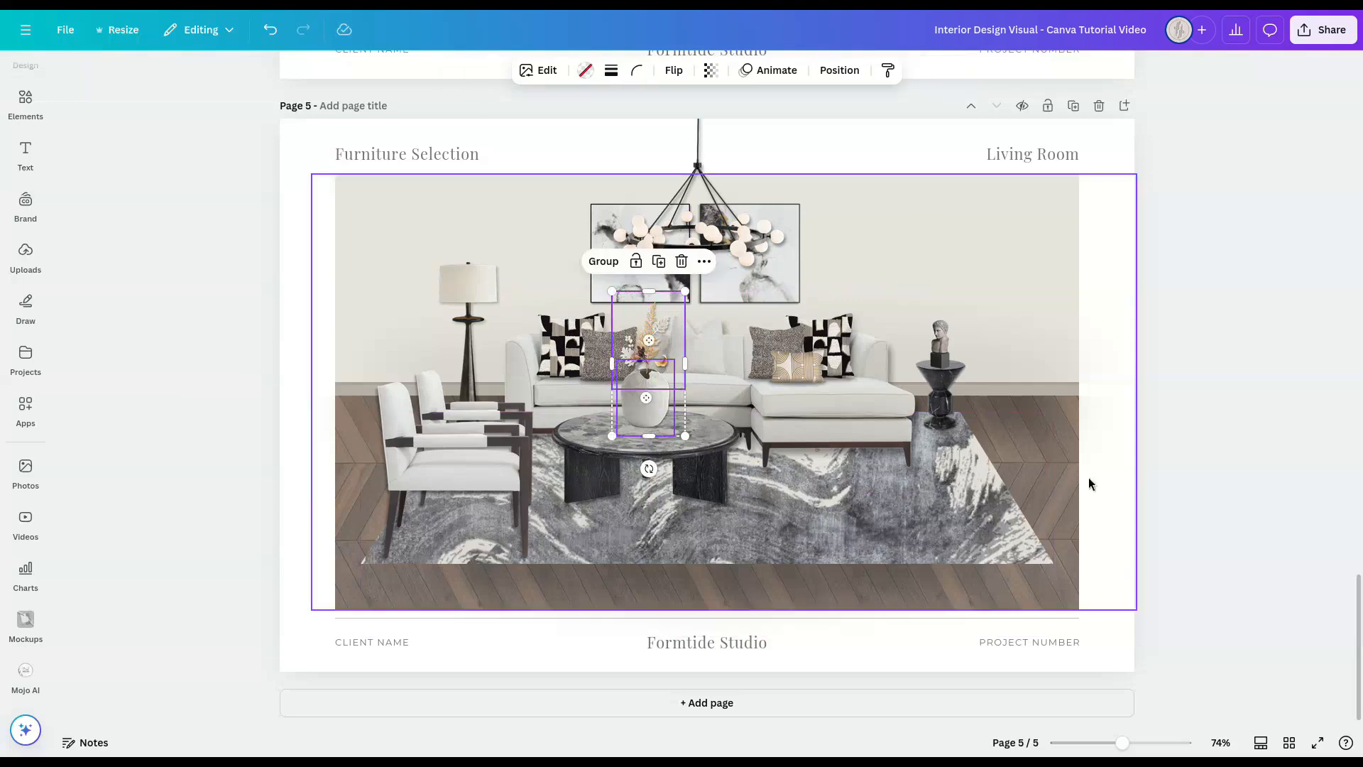
click(1250, 421)
click(950, 332)
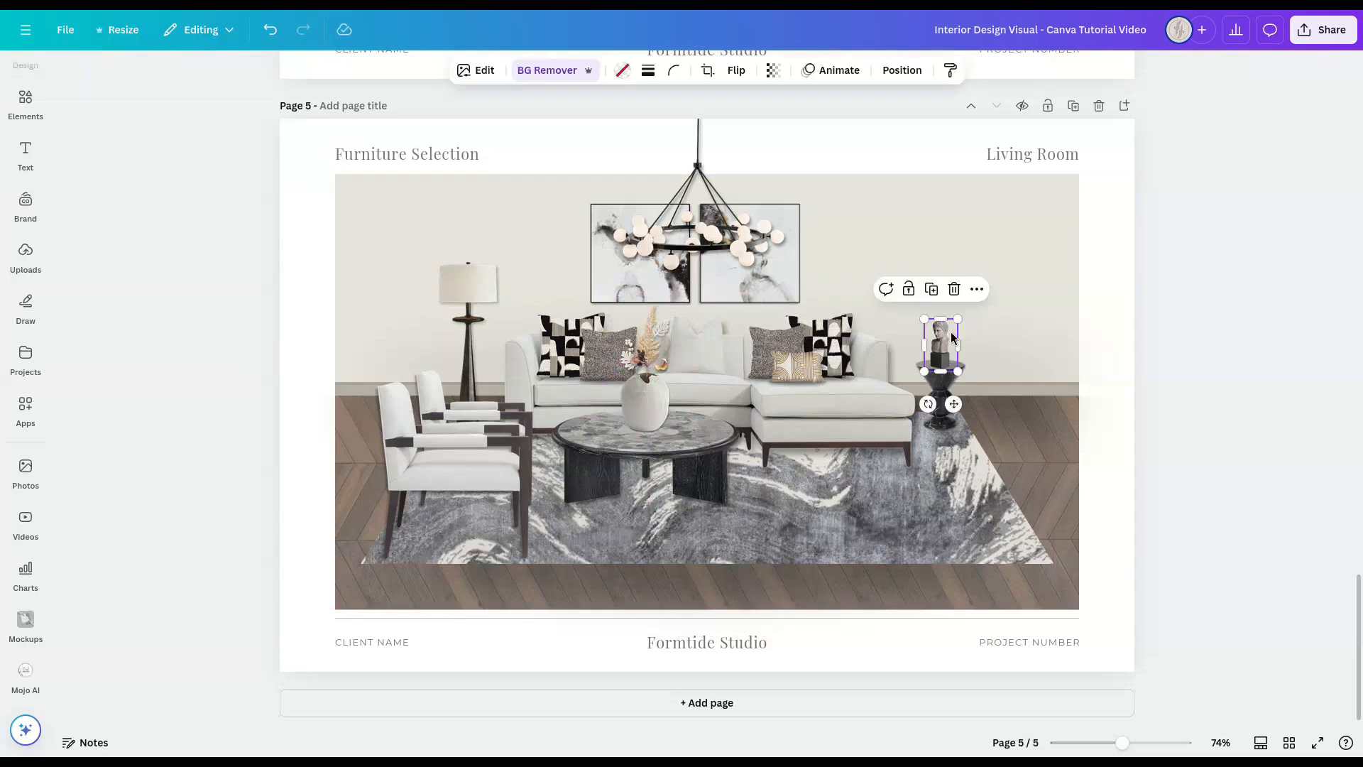
click(1195, 407)
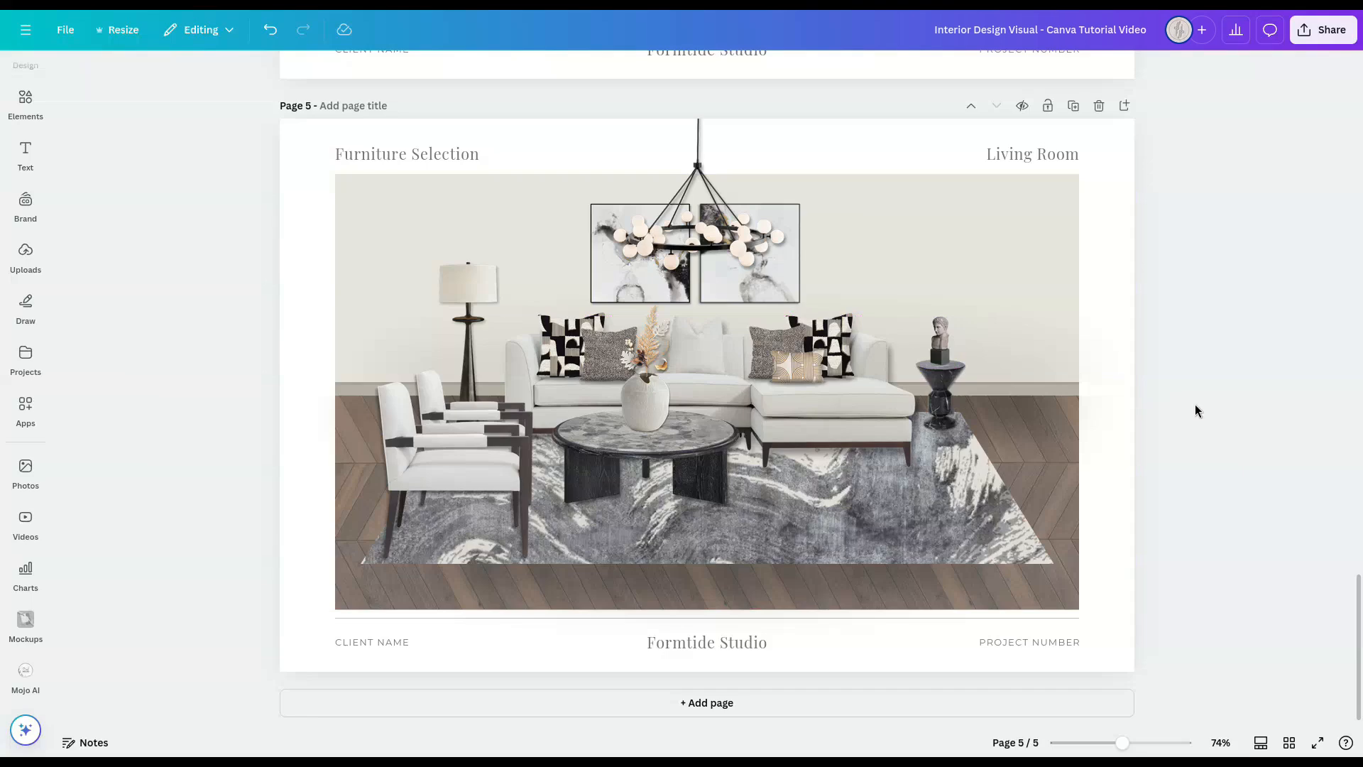